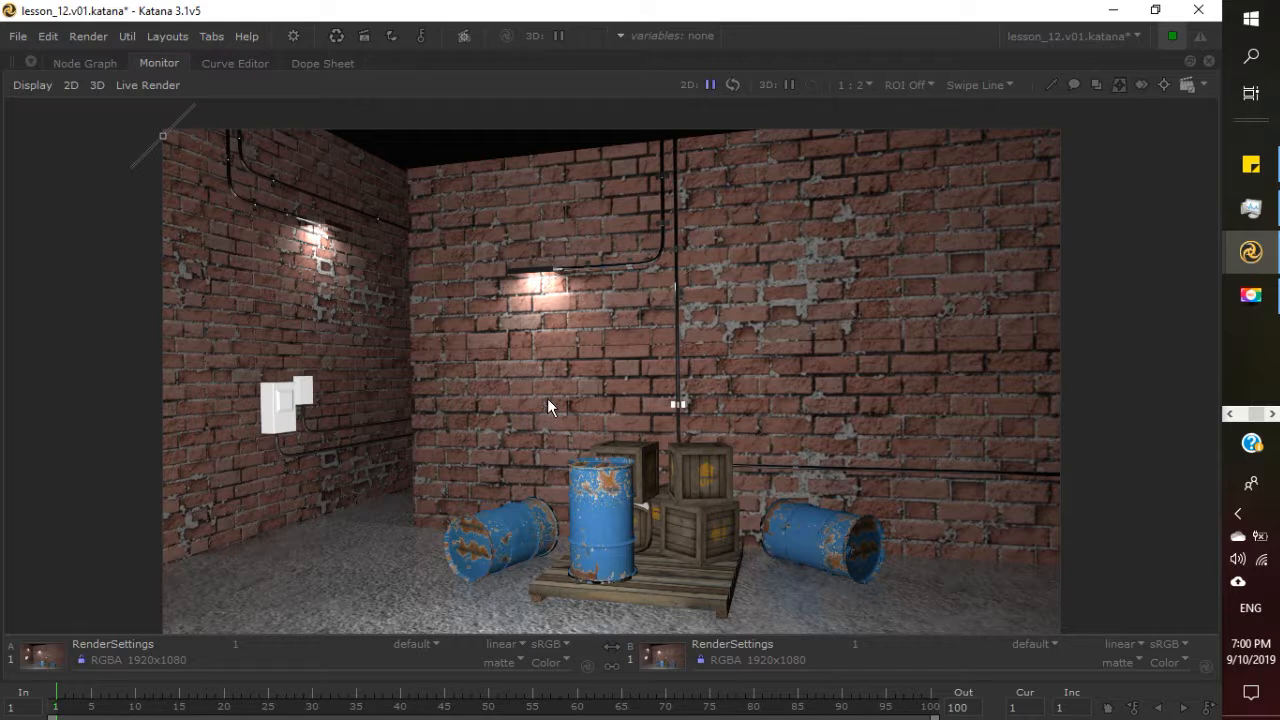
# Fit the whole render in the Monitor, and bring up the node graph beside the node parameters.
pyautogui.press('space')
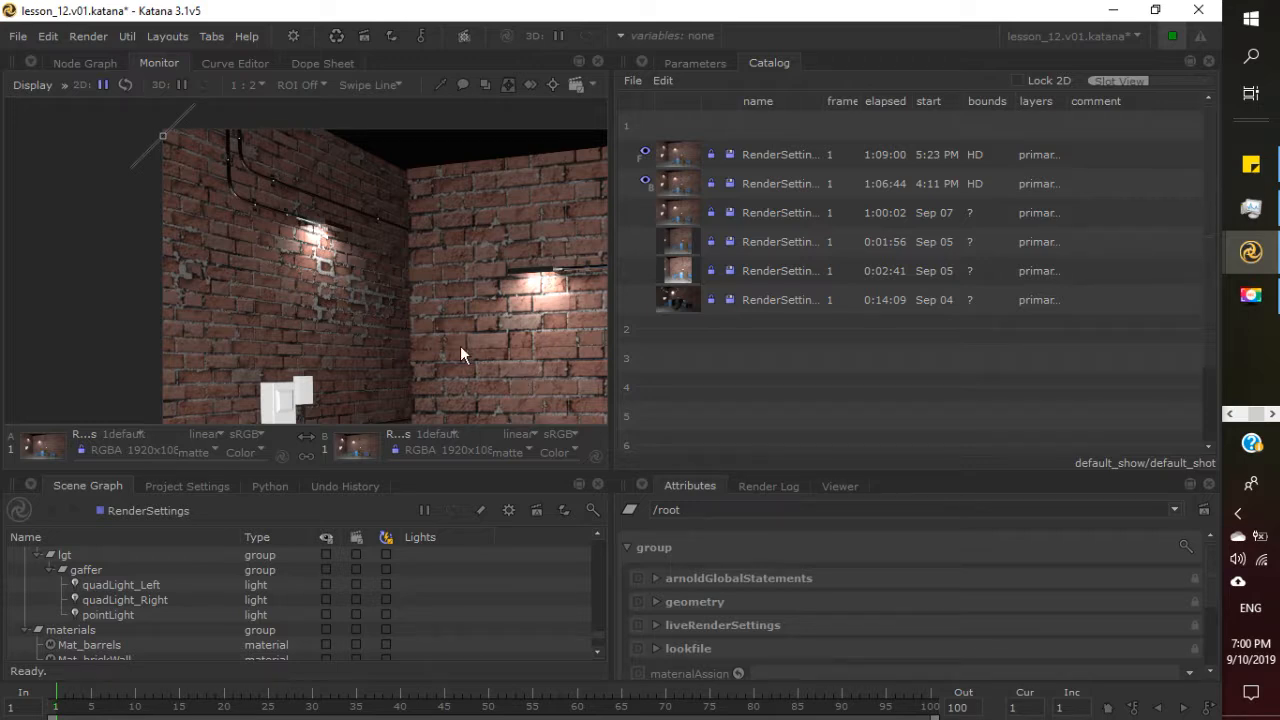
pyautogui.press('f')
pyautogui.click(692, 66)
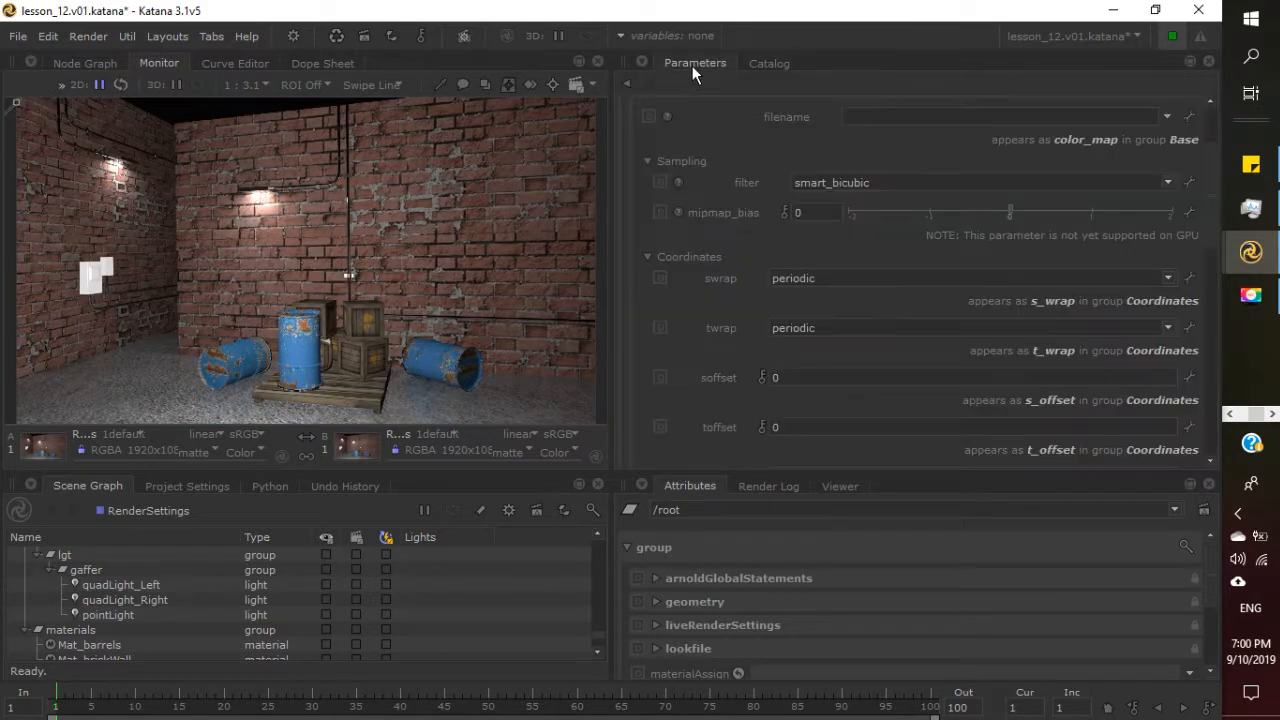
pyautogui.click(92, 64)
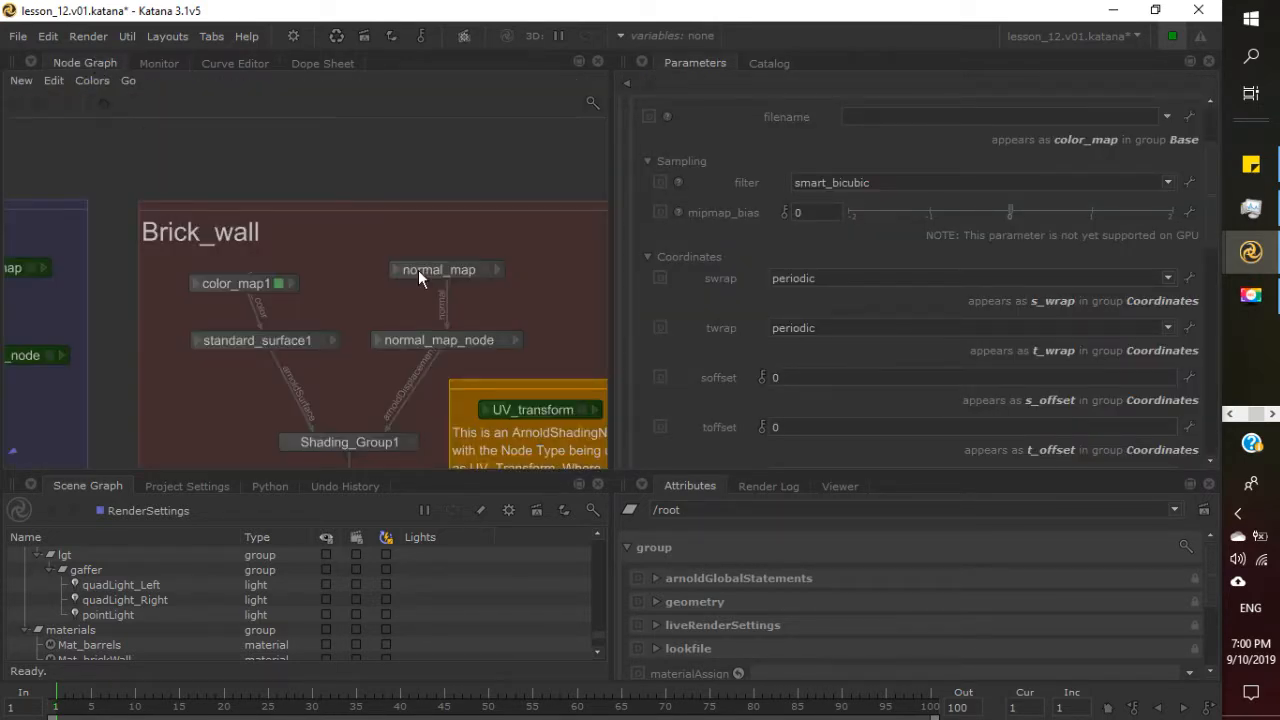
# Examine the Brick_wall and Barrels shading groups and the material nodes feeding the Merge node.
pyautogui.press('space')
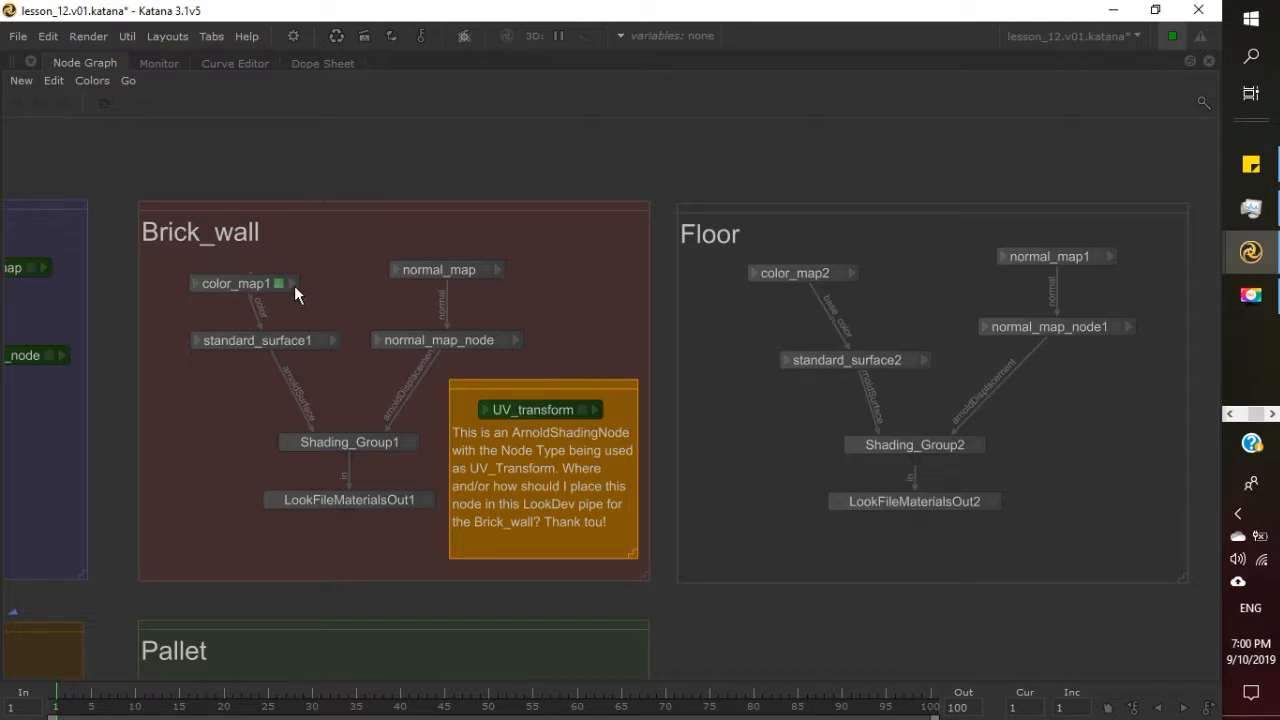
pyautogui.moveTo(100, 450); pyautogui.dragTo(1150, 596, button='middle')
pyautogui.moveTo(425, 673); pyautogui.dragTo(487, 474, button='middle')
pyautogui.scroll(-3, 400, 615)
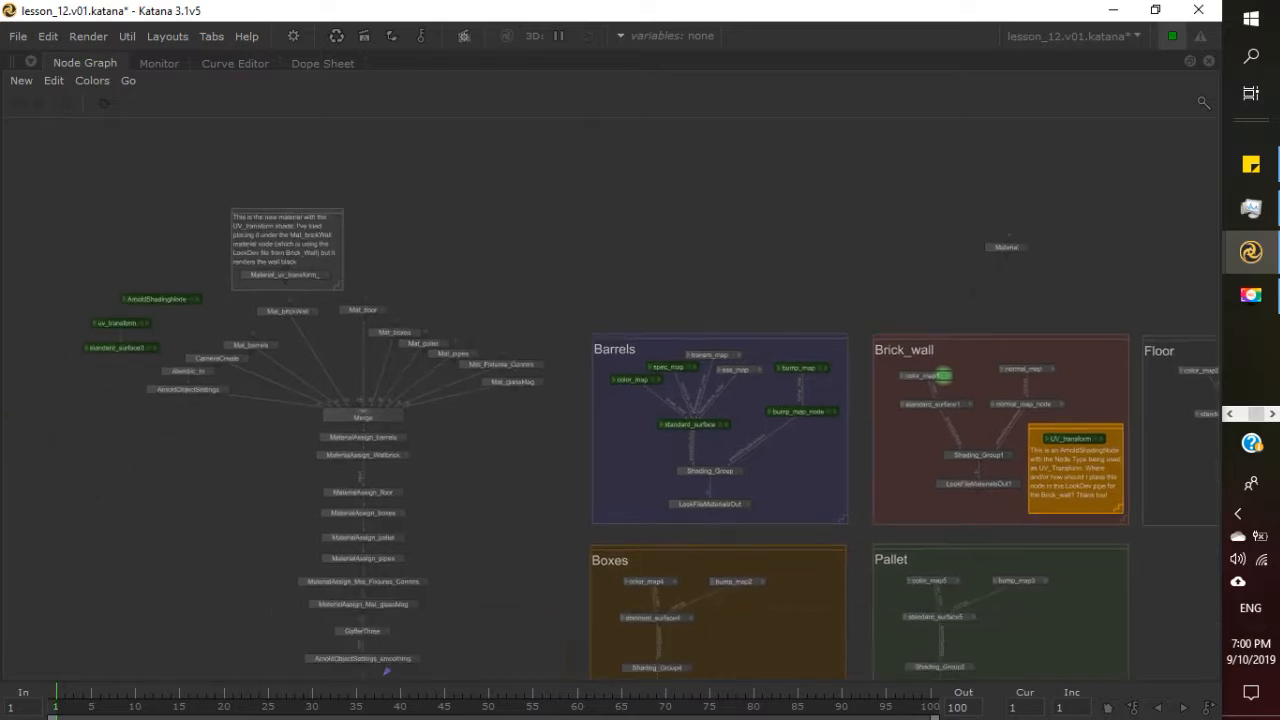
pyautogui.scroll(3, 462, 380)
pyautogui.moveTo(401, 448); pyautogui.dragTo(511, 280, button='middle')
pyautogui.moveTo(396, 124); pyautogui.dragTo(387, 343, button='middle')
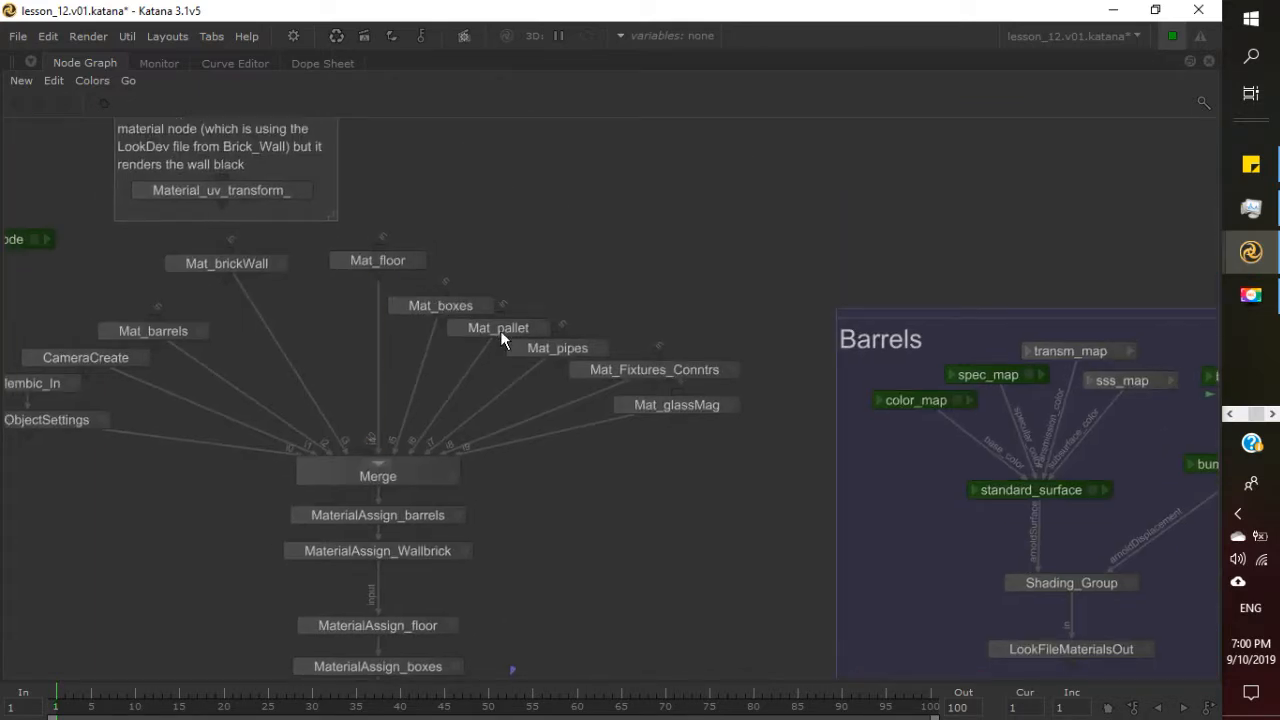
pyautogui.moveTo(589, 550); pyautogui.dragTo(597, 521, button='middle')
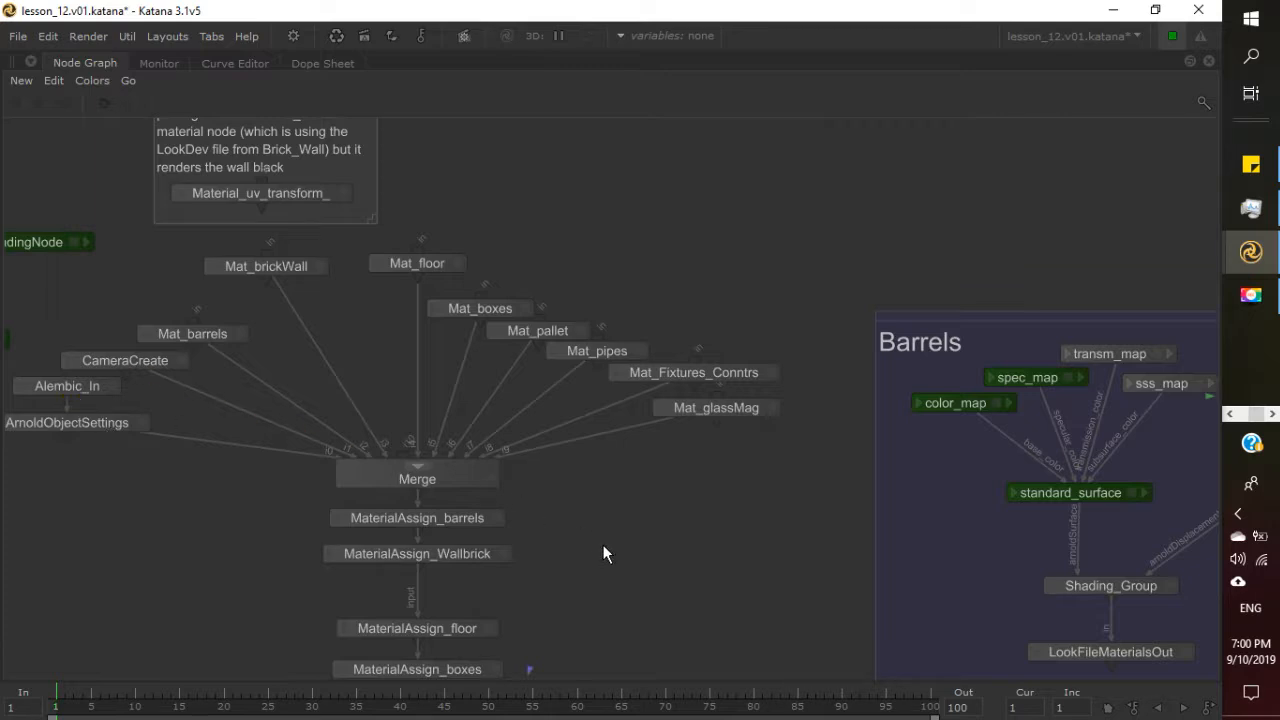
pyautogui.moveTo(603, 546); pyautogui.dragTo(614, 513, button='middle')
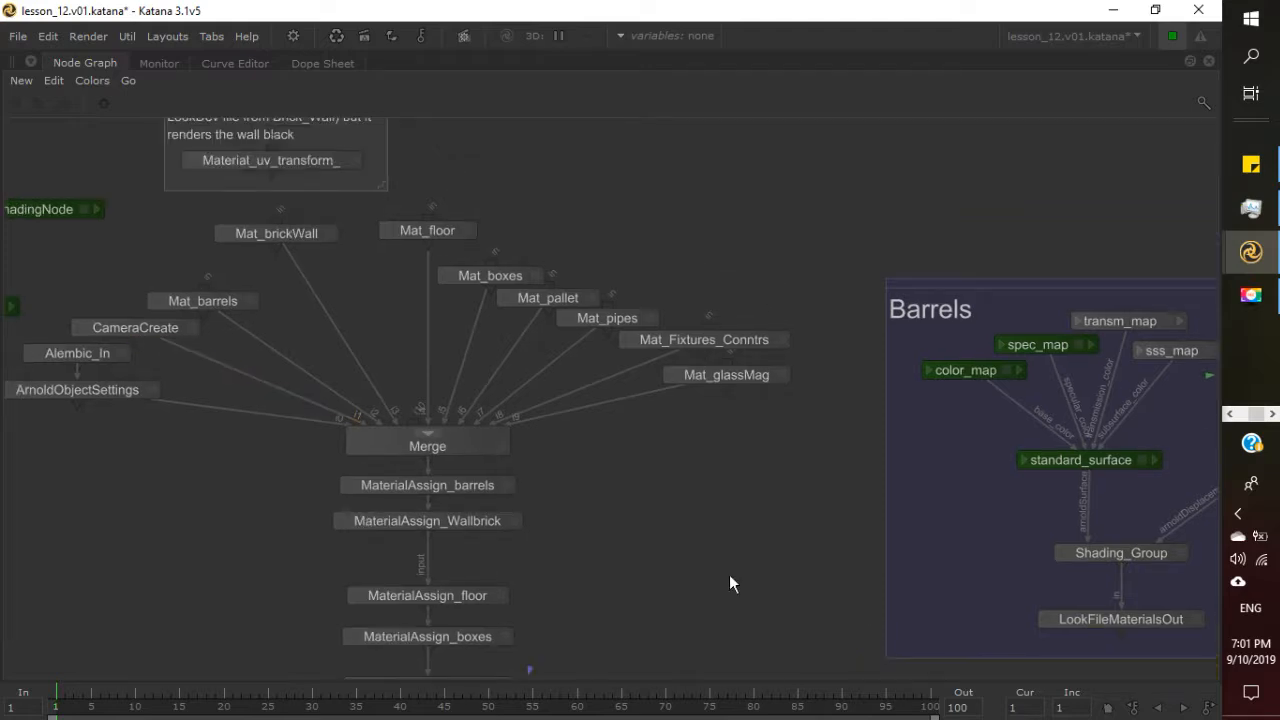
# Examine the MaterialAssign chain from Merge to RenderSettings, the Barrels network and the note around Material_uv_transform_.
pyautogui.moveTo(430, 513); pyautogui.dragTo(417, 247, button='middle')
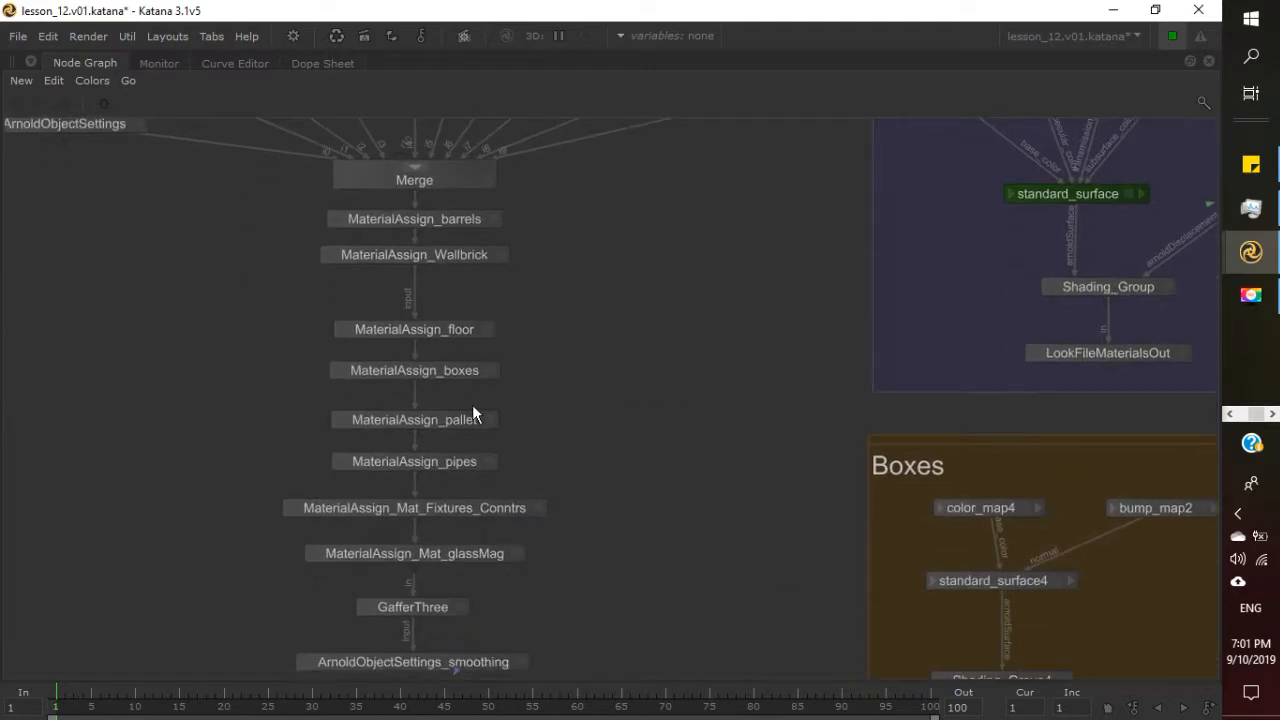
pyautogui.moveTo(500, 581); pyautogui.dragTo(576, 410, button='middle')
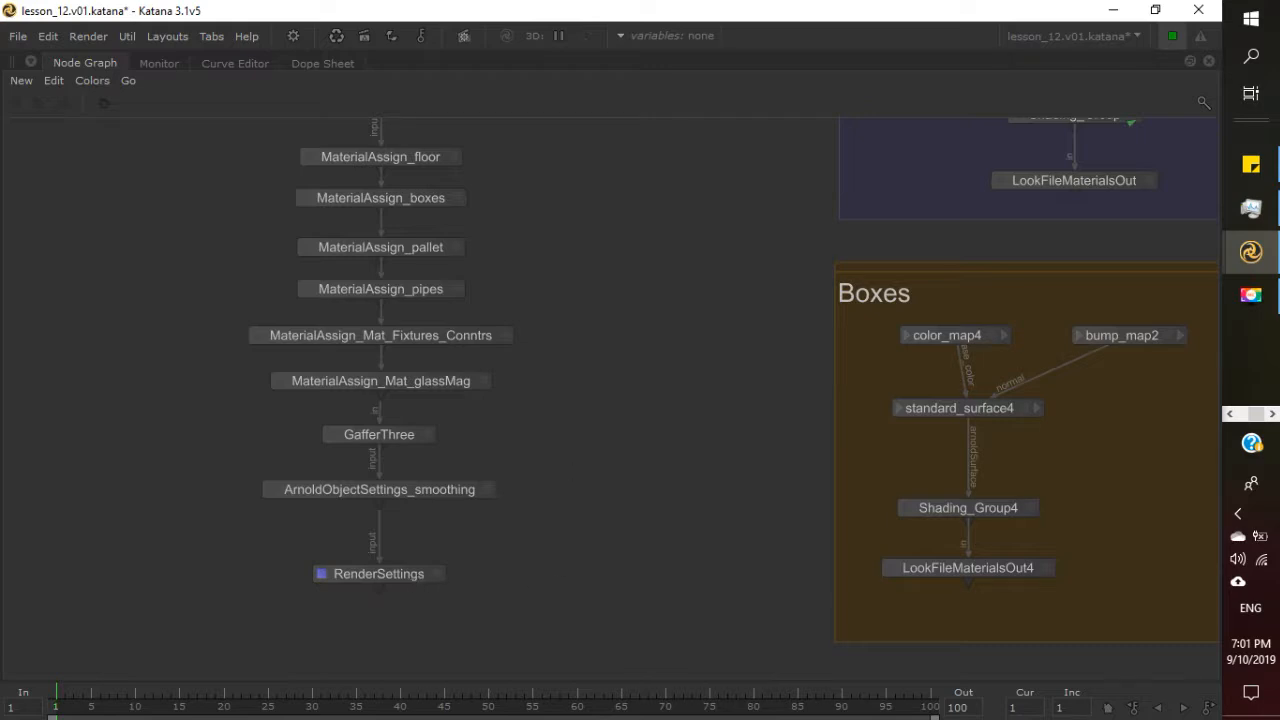
pyautogui.moveTo(639, 246); pyautogui.dragTo(354, 526, button='middle')
pyautogui.moveTo(419, 424); pyautogui.dragTo(421, 457, button='middle')
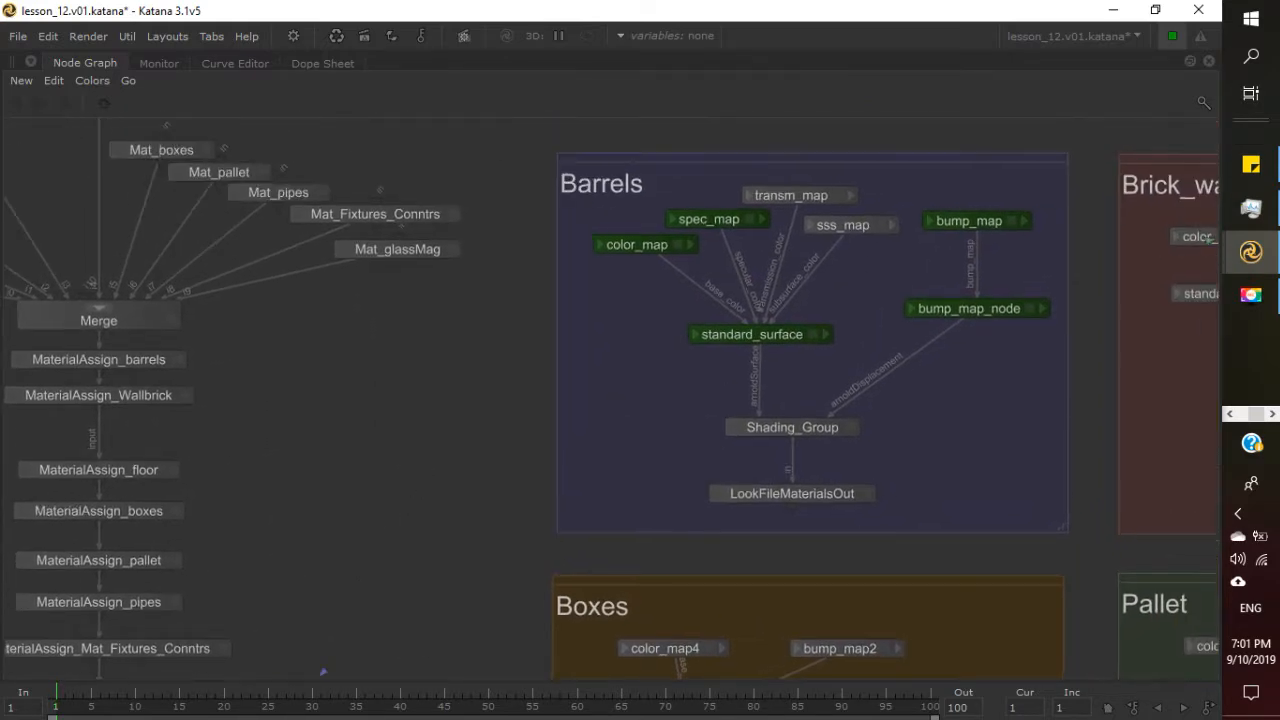
pyautogui.moveTo(323, 671); pyautogui.dragTo(445, 671, button='middle')
pyautogui.moveTo(18, 251); pyautogui.dragTo(274, 421, button='middle')
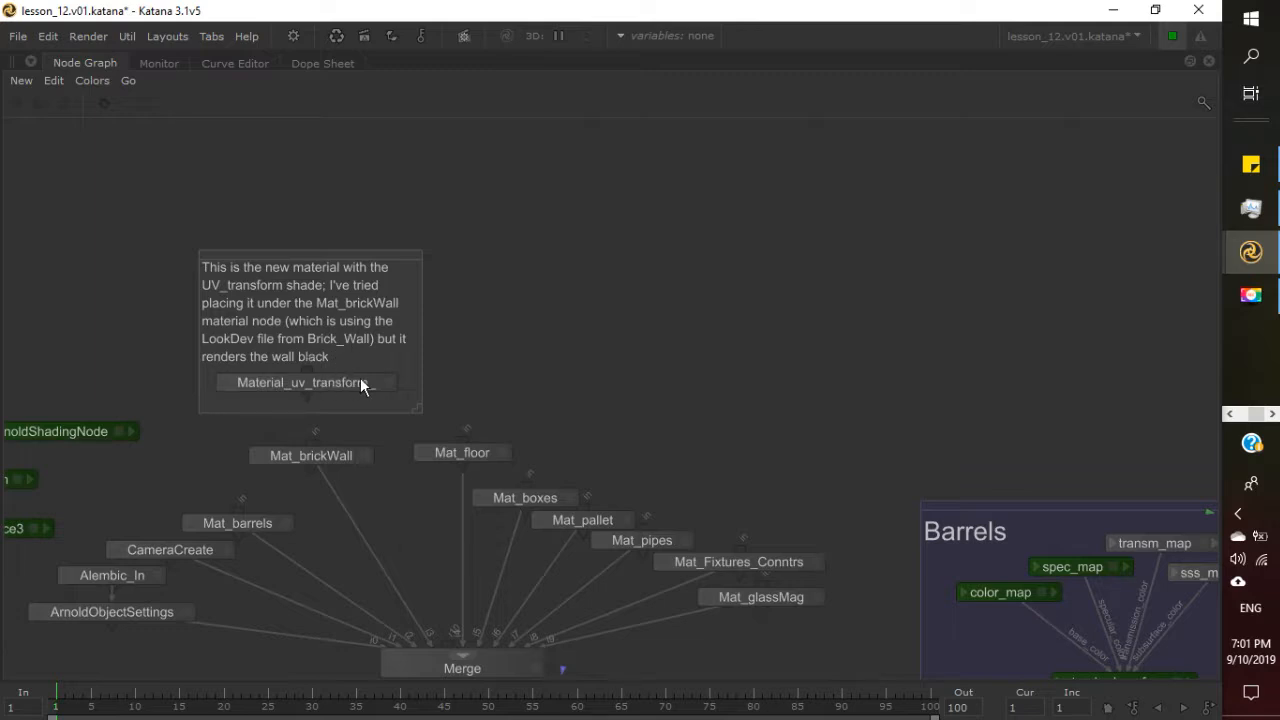
# Add a Material node in the empty area above the material nodes that feed Merge.
pyautogui.moveTo(657, 370); pyautogui.dragTo(577, 348, button='middle')
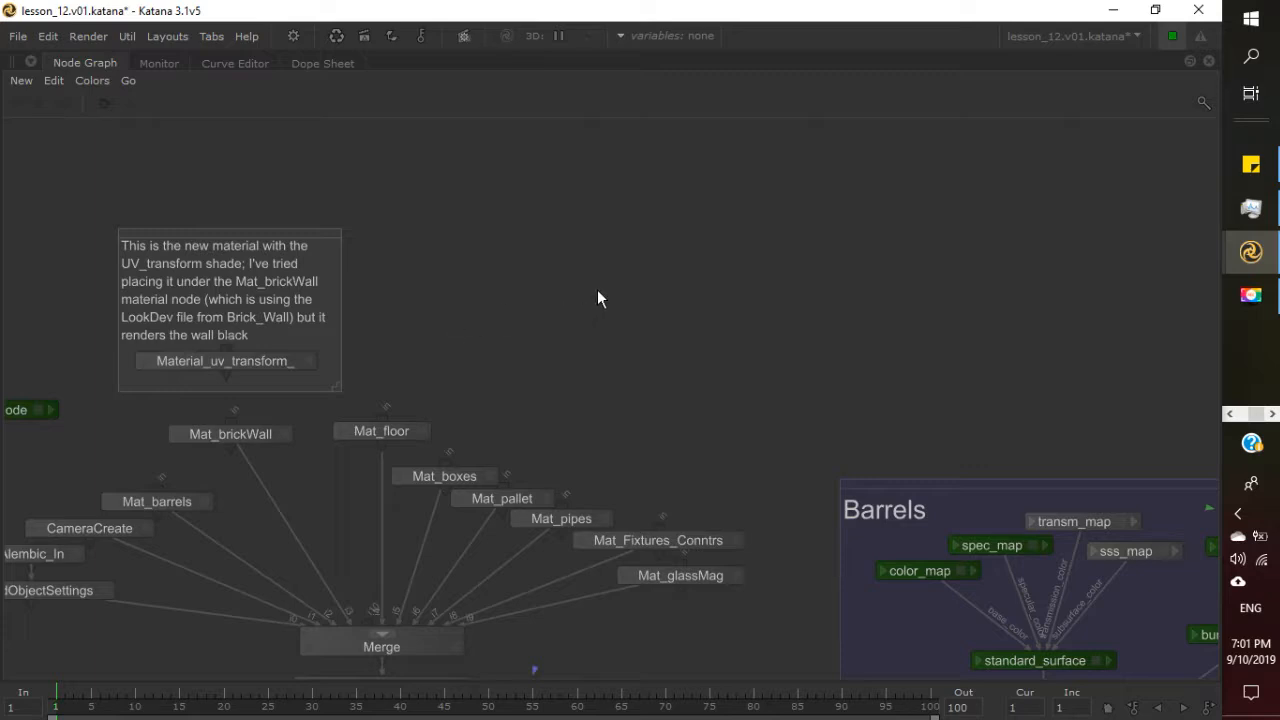
pyautogui.press('Tab')
pyautogui.write('material')
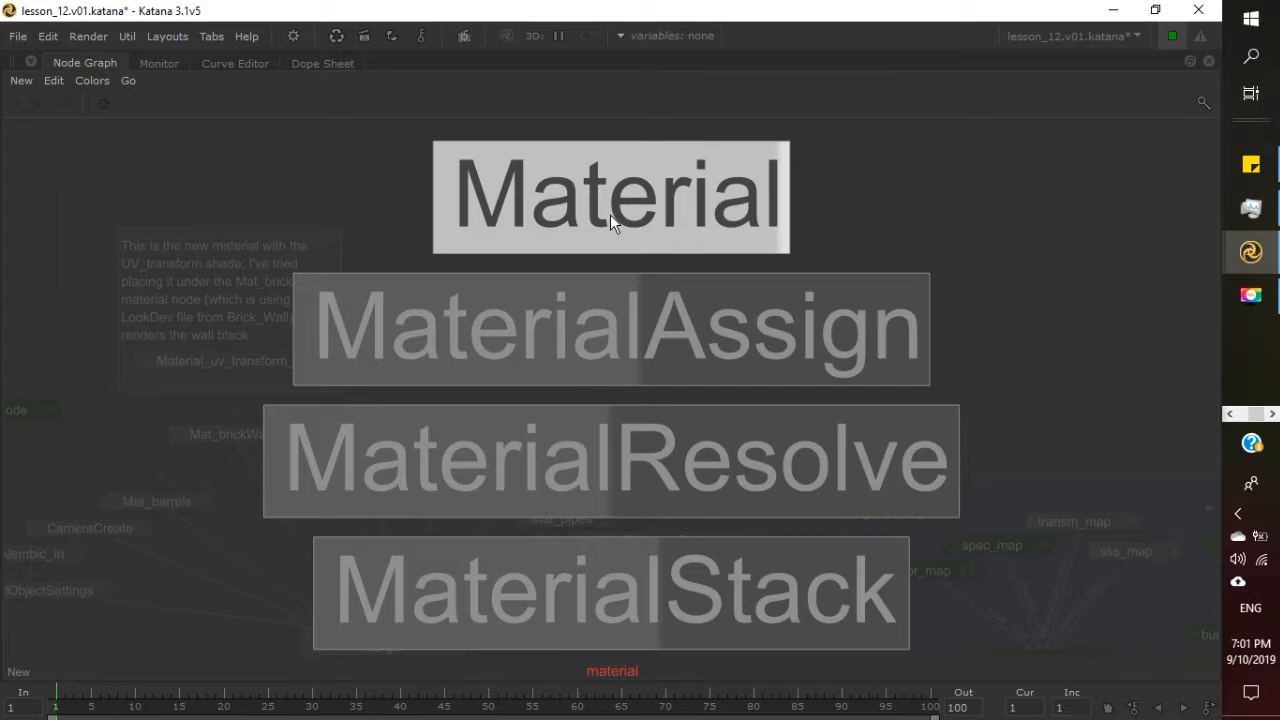
pyautogui.click(610, 214)
pyautogui.click(604, 240)
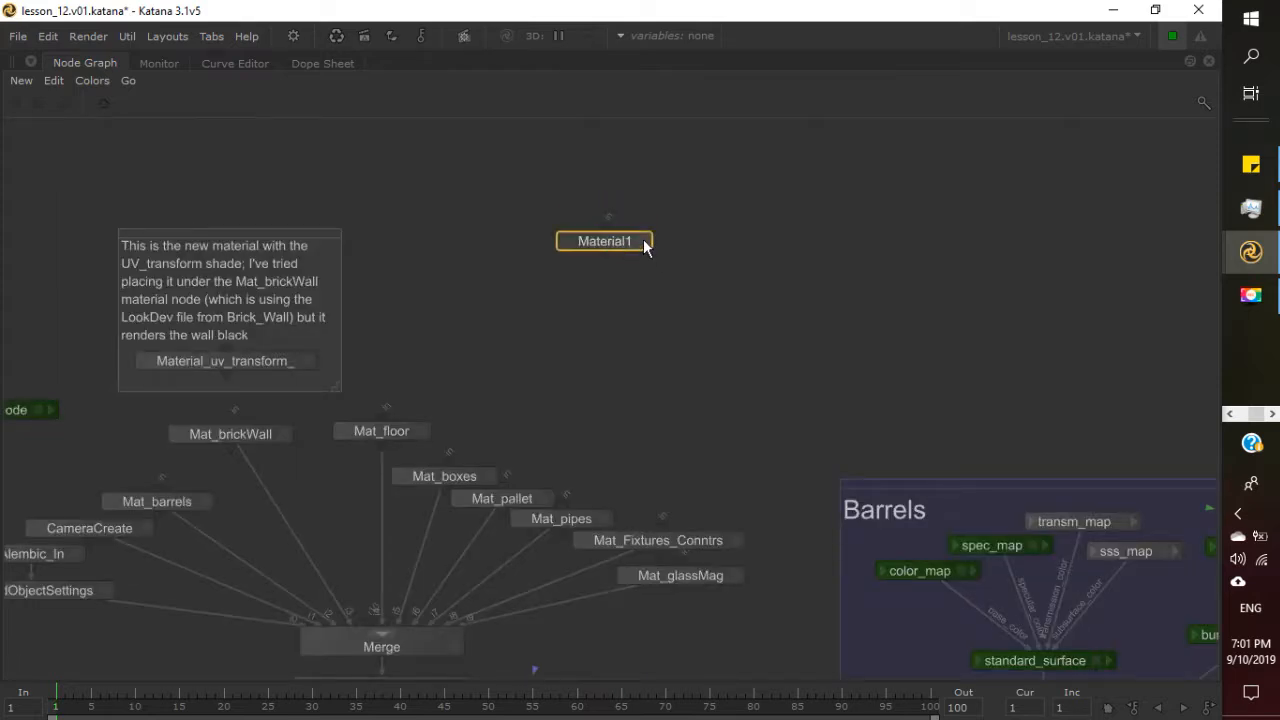
# Add an Arnold surface shader to the new Material node and set its type to standard_surface.
pyautogui.press('space')
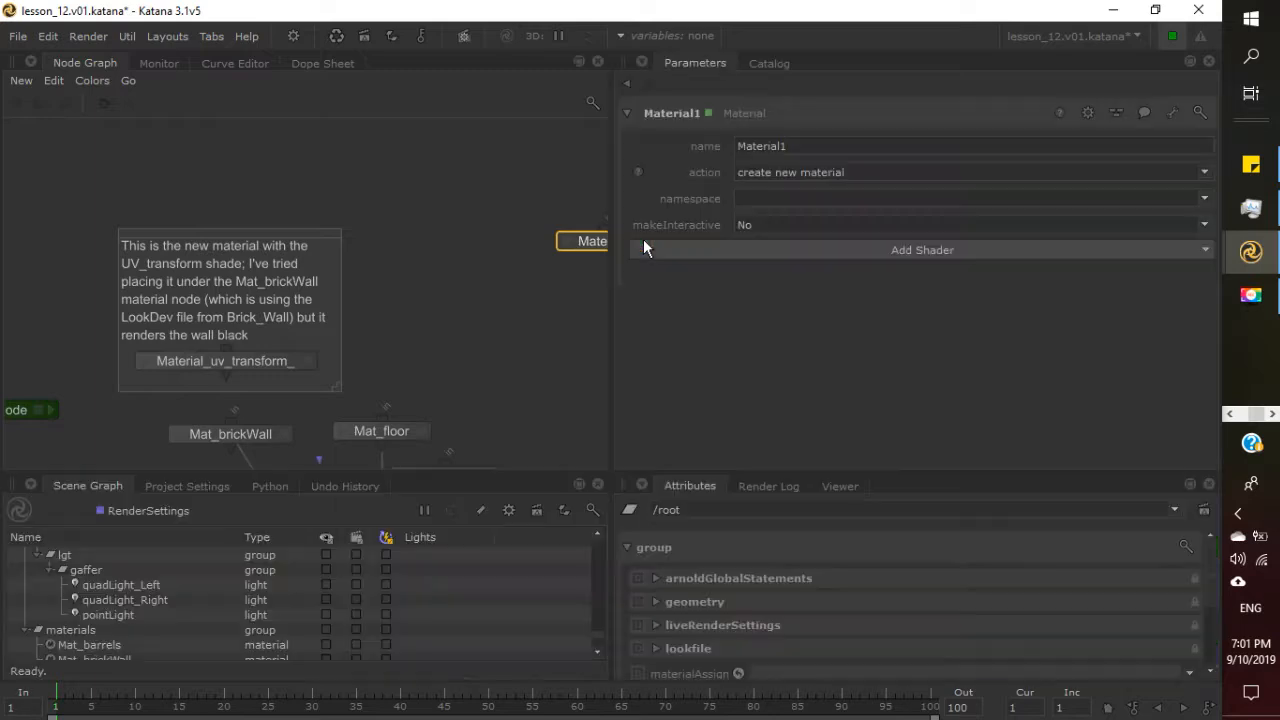
pyautogui.press('f')
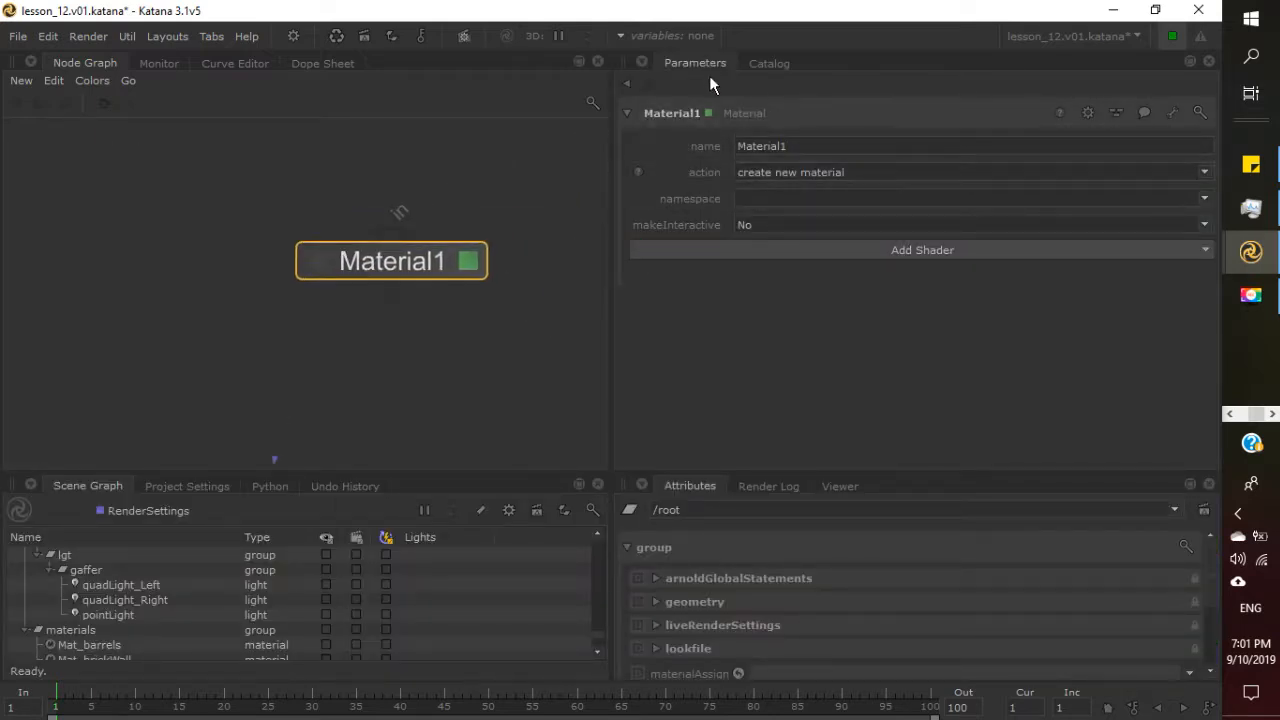
pyautogui.click(926, 251)
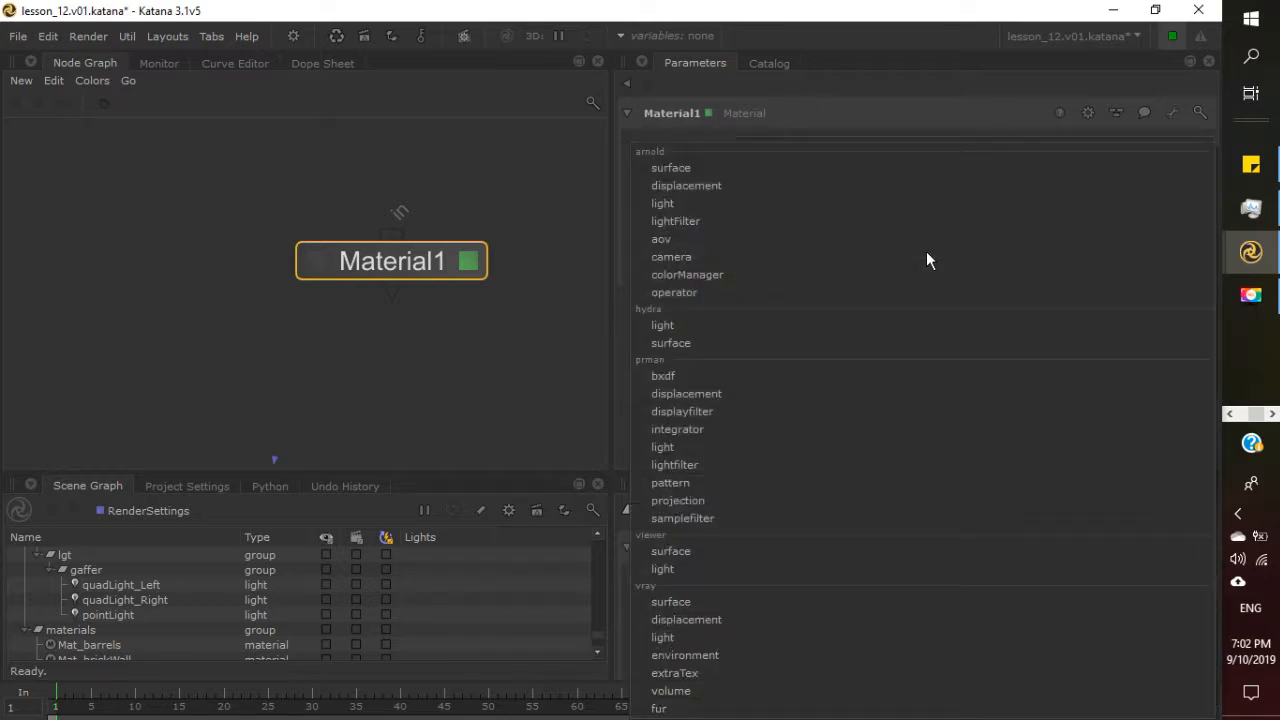
pyautogui.click(728, 169)
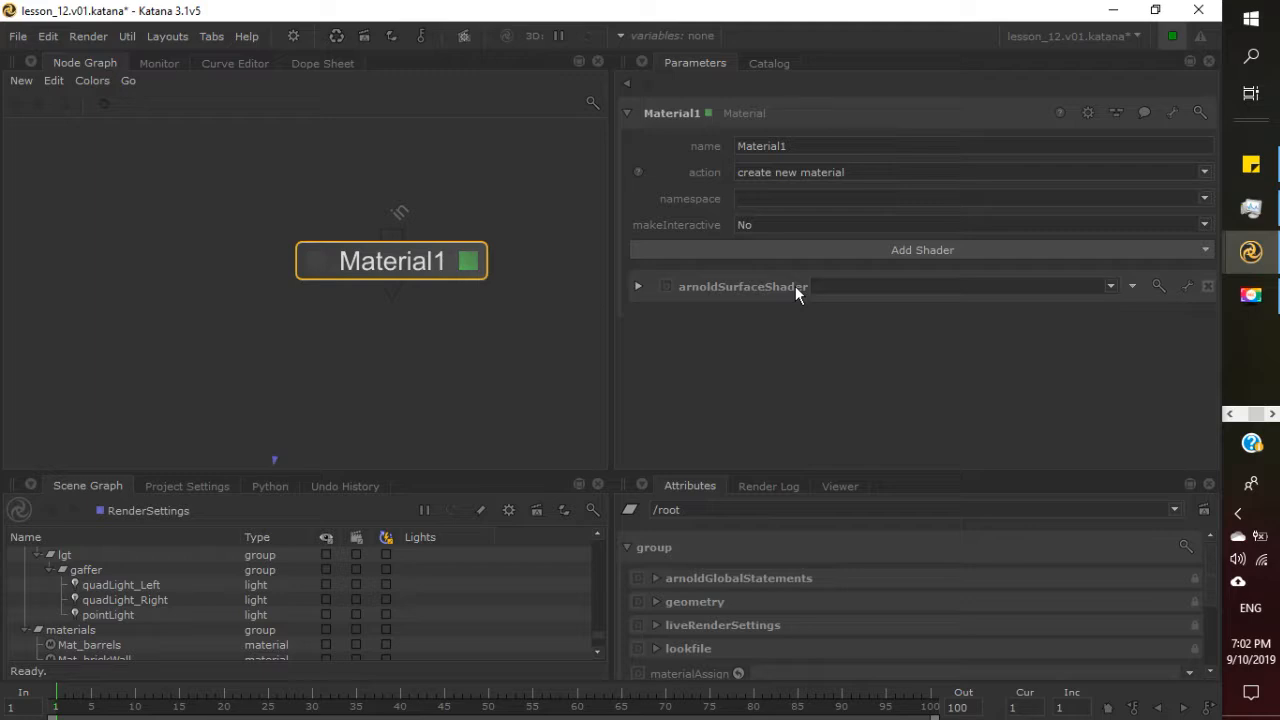
pyautogui.click(1111, 287)
pyautogui.scroll(-8, 915, 428)
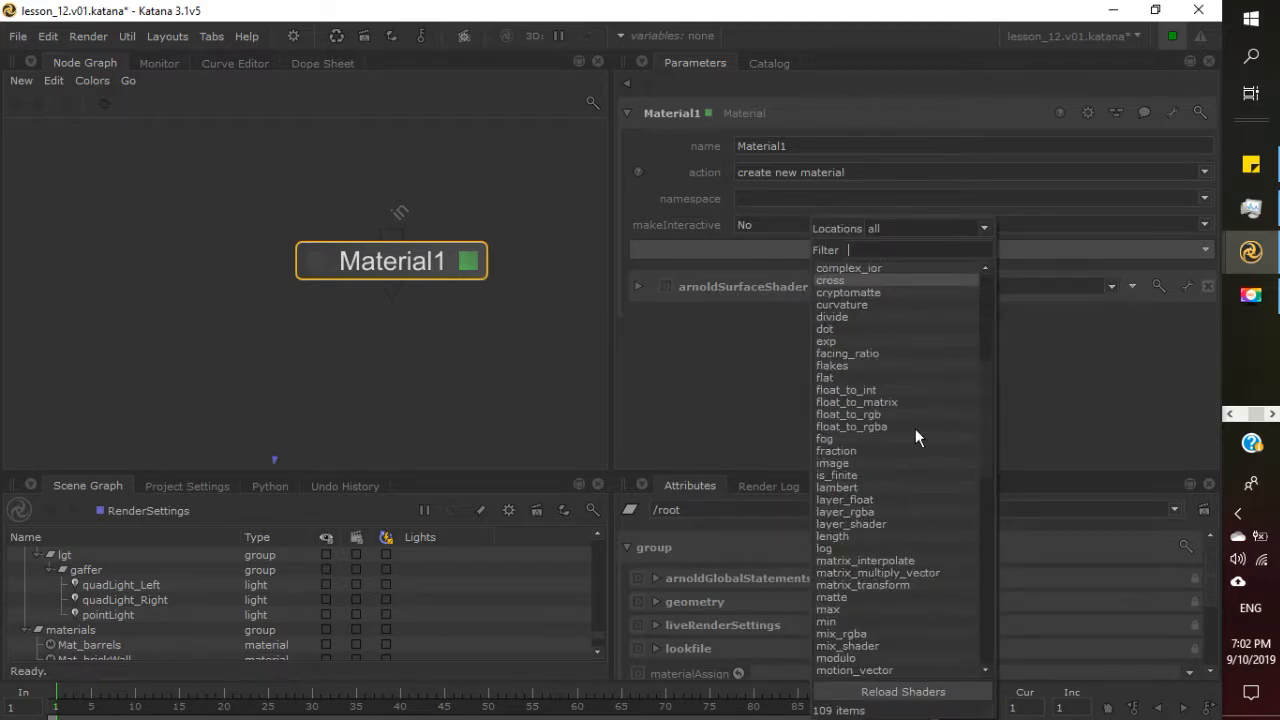
pyautogui.scroll(-16, 915, 430)
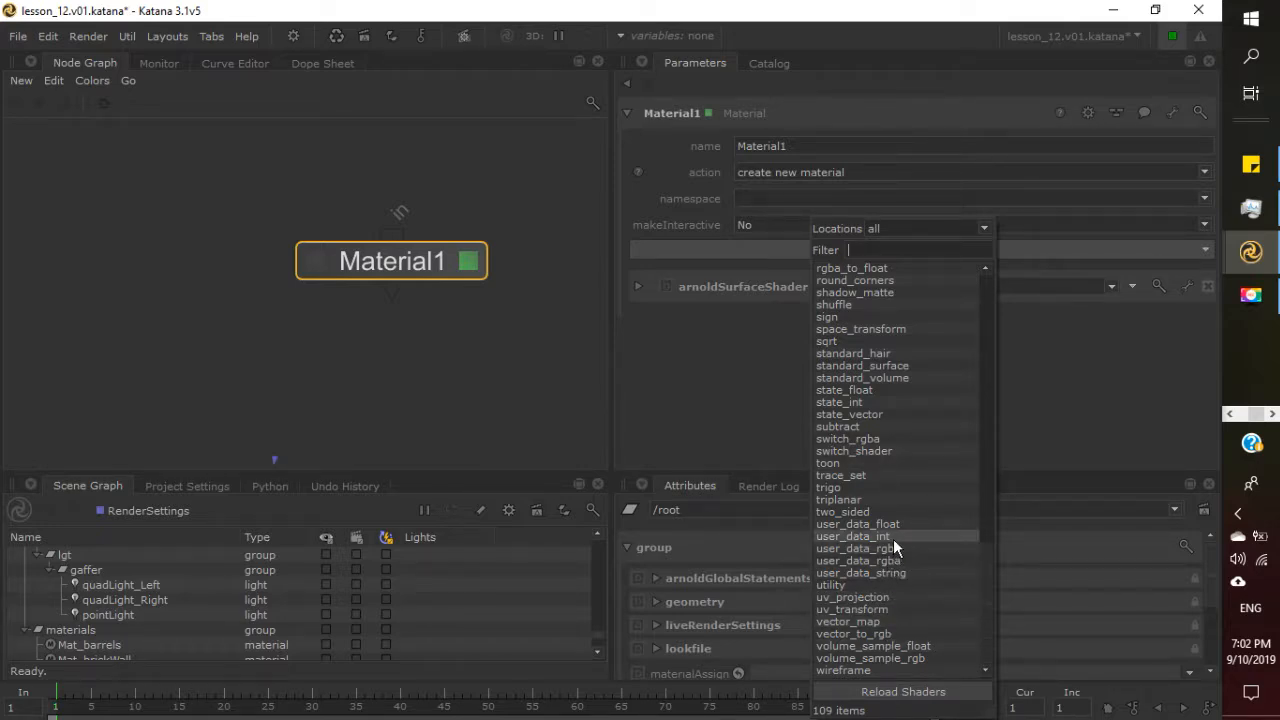
pyautogui.click(901, 365)
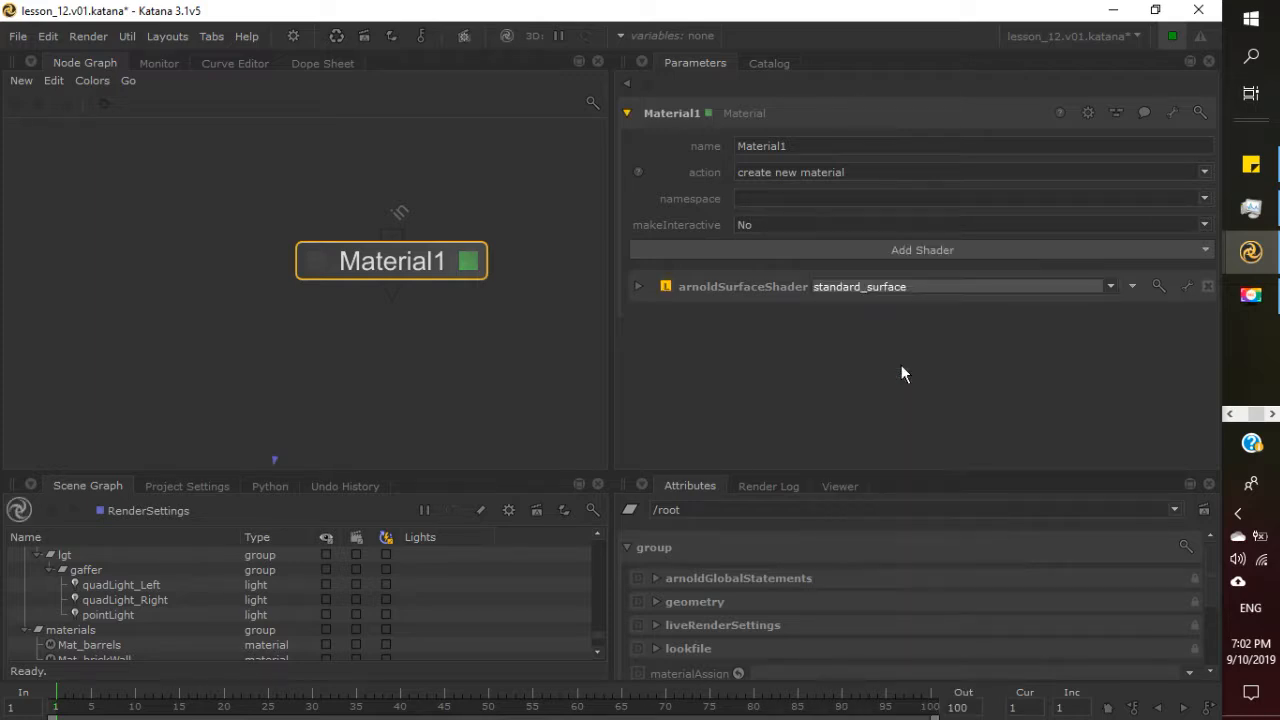
# Examine the standard_surface shader's Base settings, including the RGB components of base_color.
pyautogui.click(653, 287)
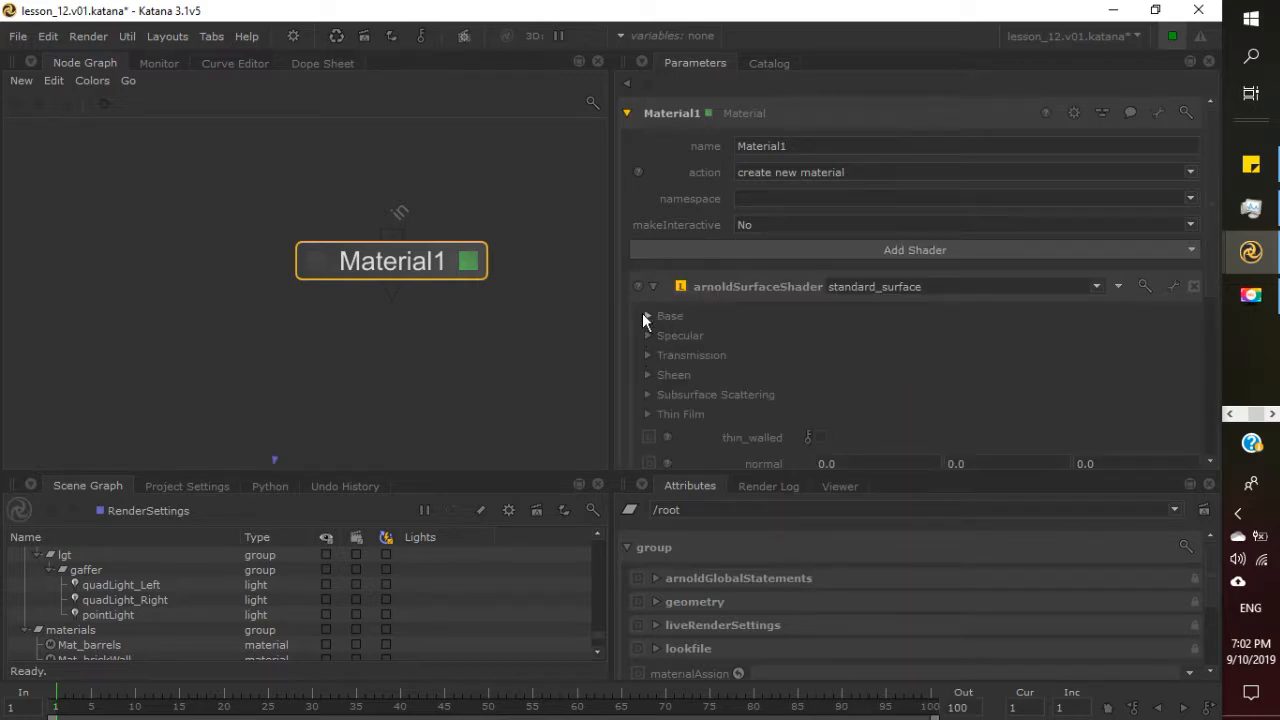
pyautogui.click(647, 315)
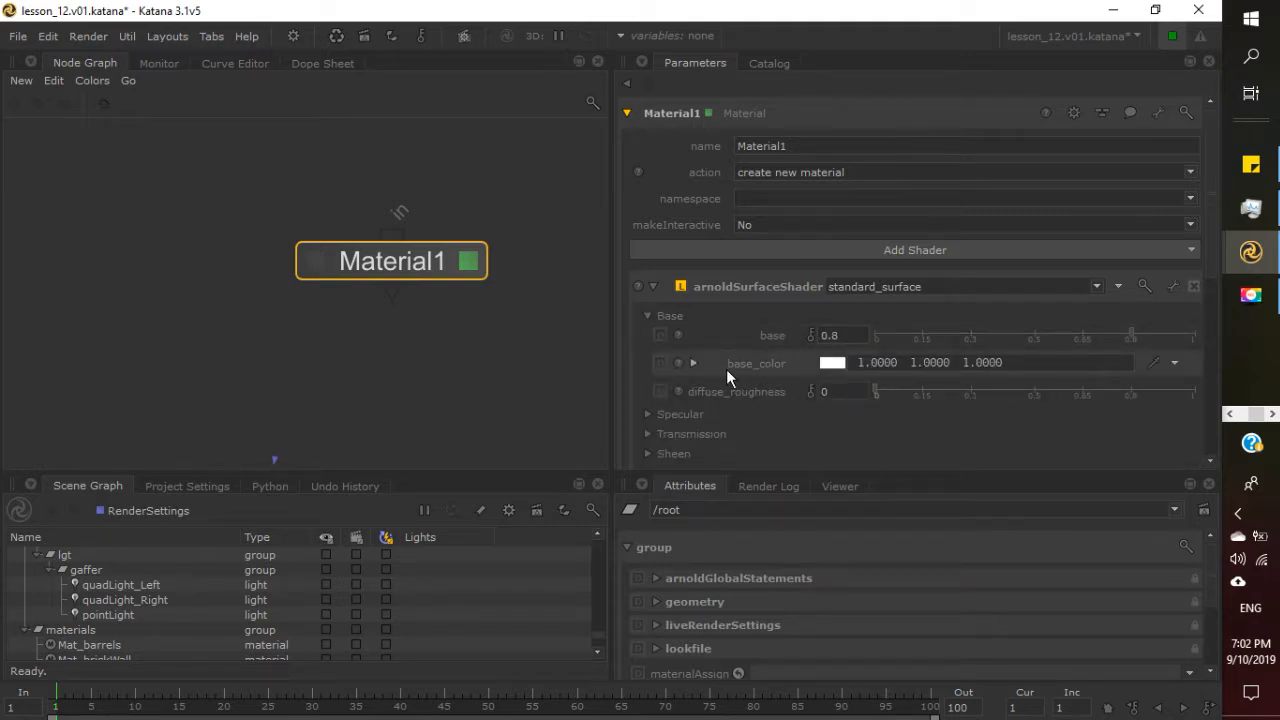
pyautogui.click(693, 363)
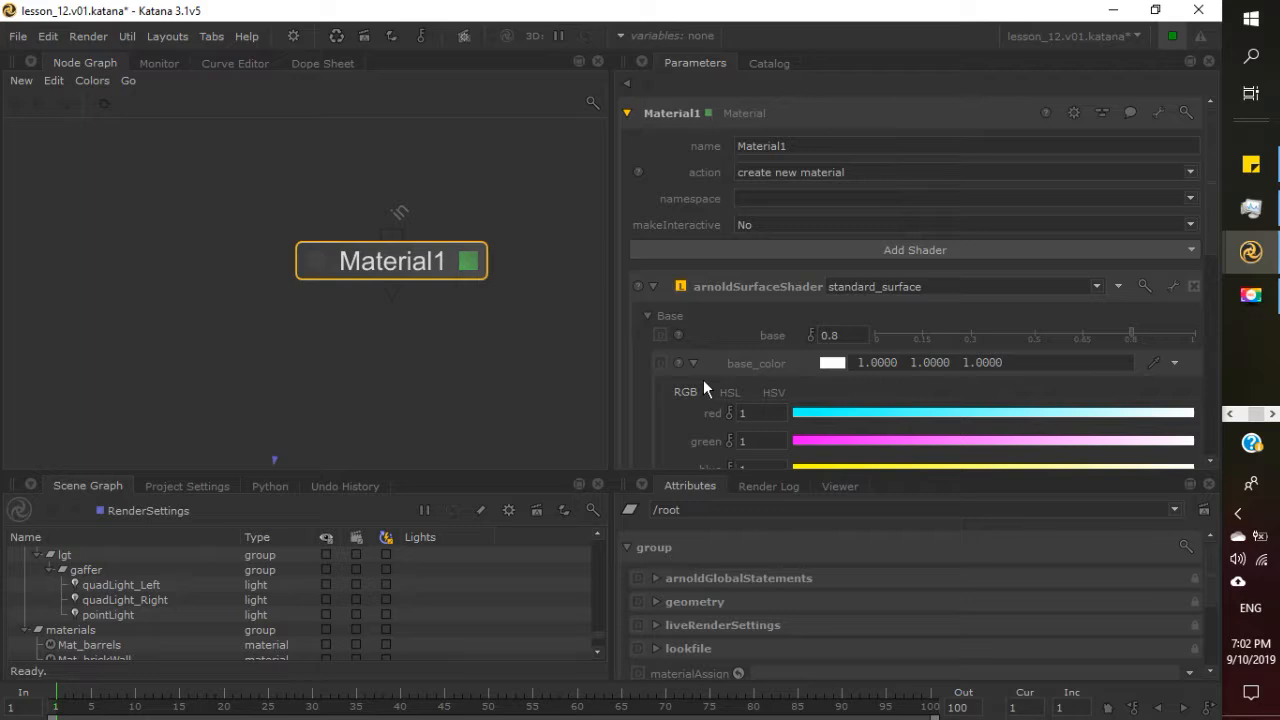
pyautogui.scroll(-1, 710, 405)
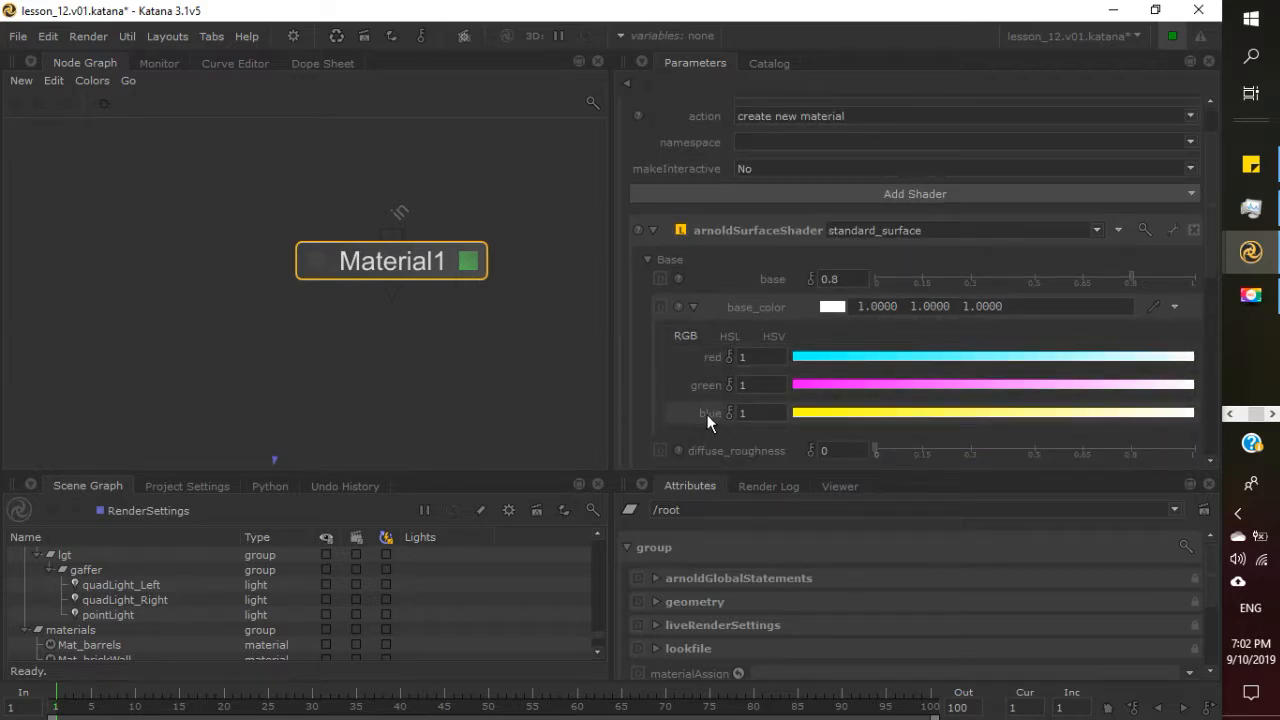
pyautogui.click(694, 306)
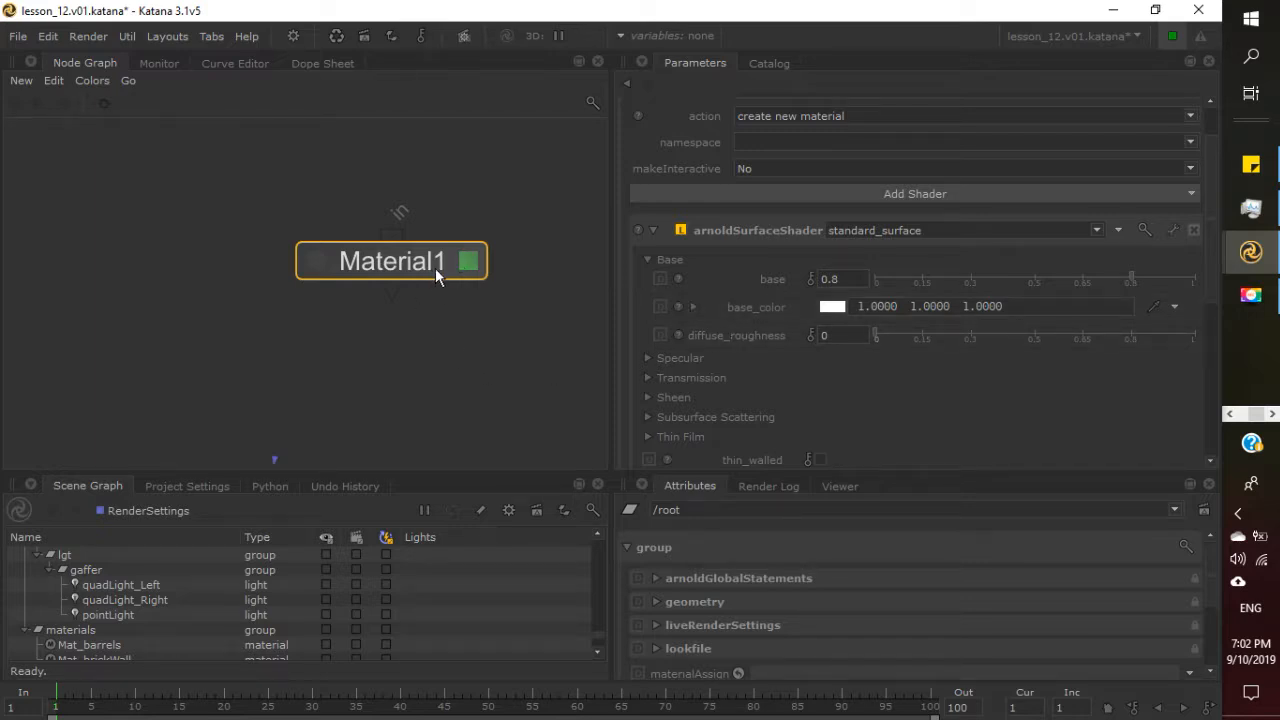
pyautogui.scroll(2, 812, 206)
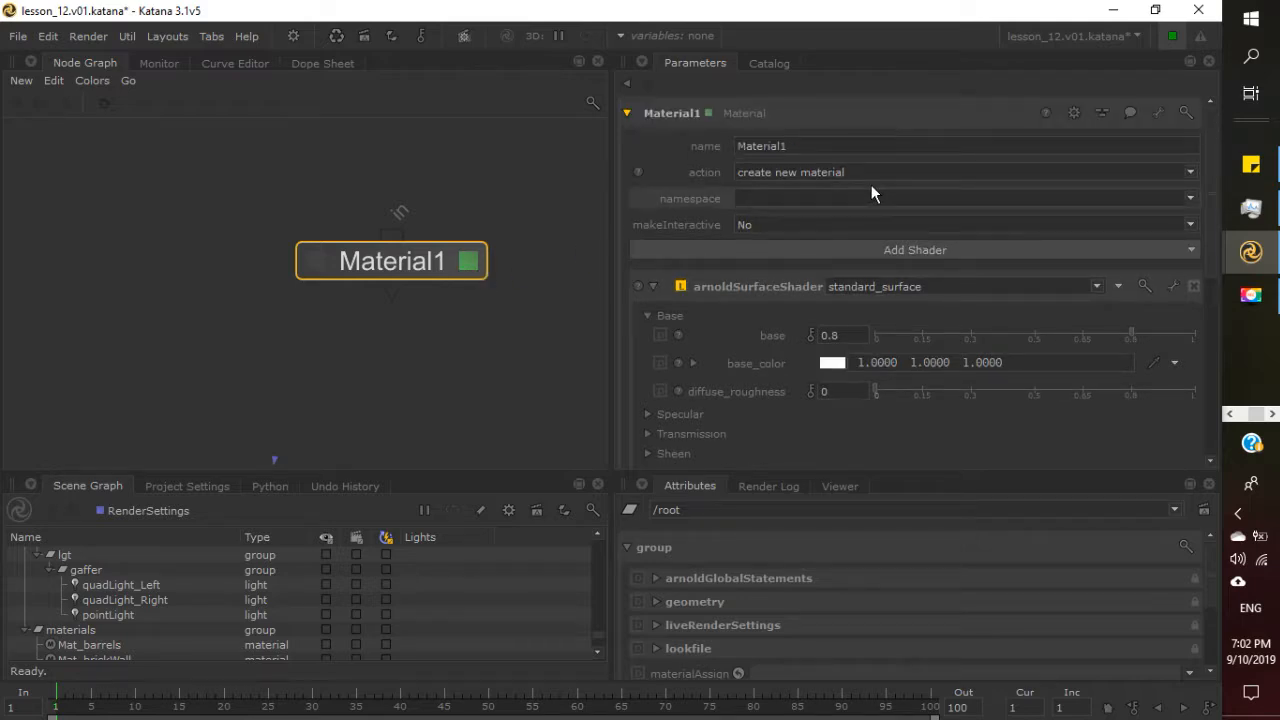
# Examine the new Material node in relation to the Merge network and the Barrels, Brick_wall, Floor, Boxes and Pallet groups.
pyautogui.press('f')
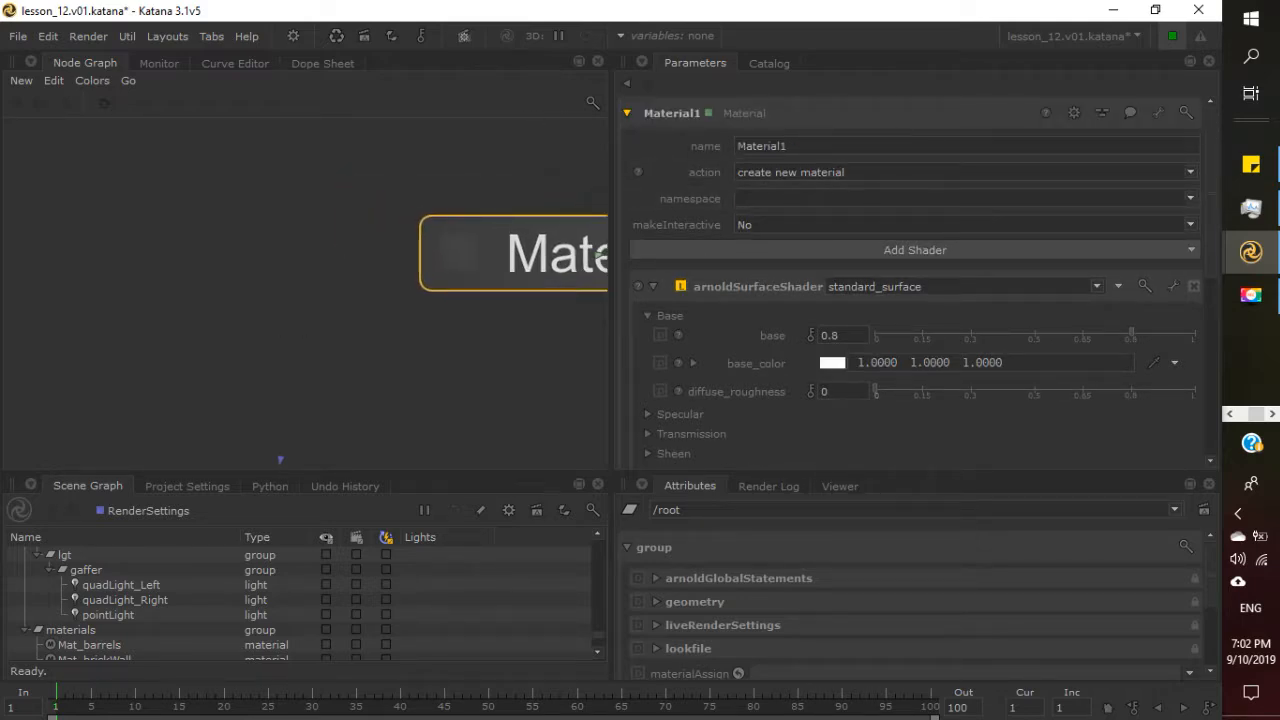
pyautogui.scroll(-3, 130, 361)
pyautogui.moveTo(180, 369); pyautogui.dragTo(331, 397, button='middle')
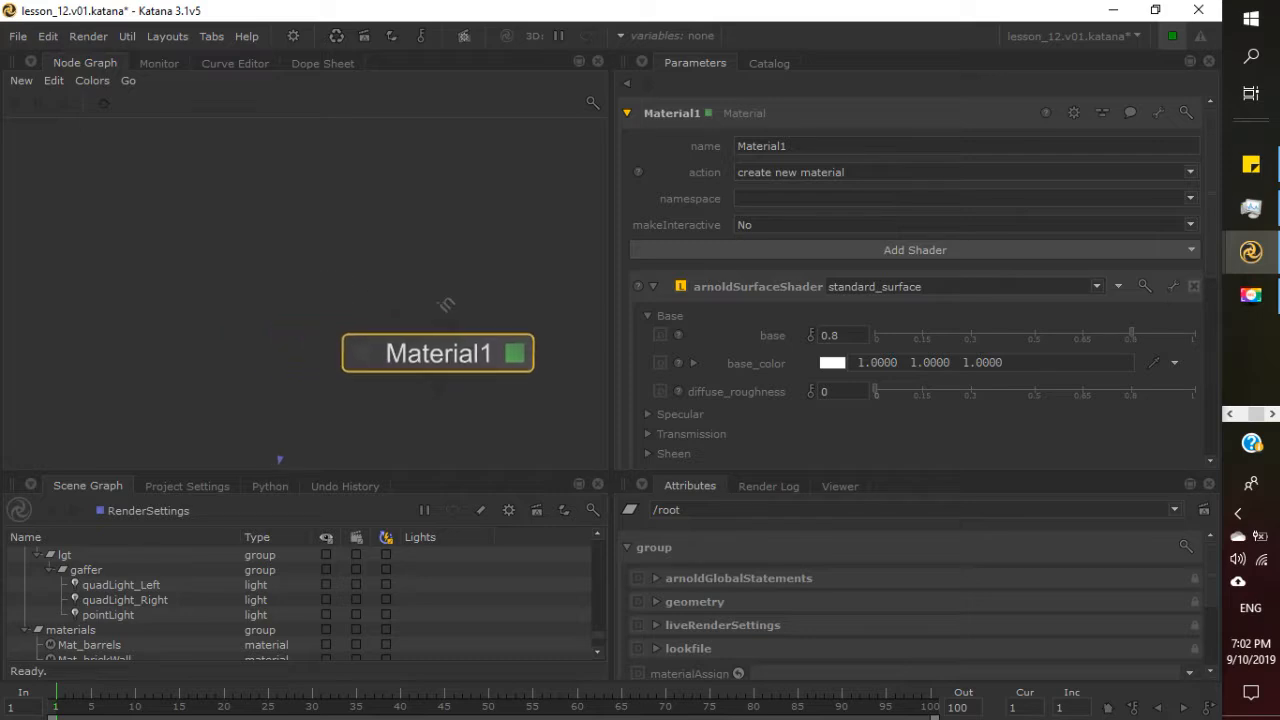
pyautogui.scroll(-3, 226, 358)
pyautogui.moveTo(177, 358); pyautogui.dragTo(538, 168, button='middle')
pyautogui.scroll(-3, 274, 327)
pyautogui.moveTo(433, 352); pyautogui.dragTo(286, 297, button='middle')
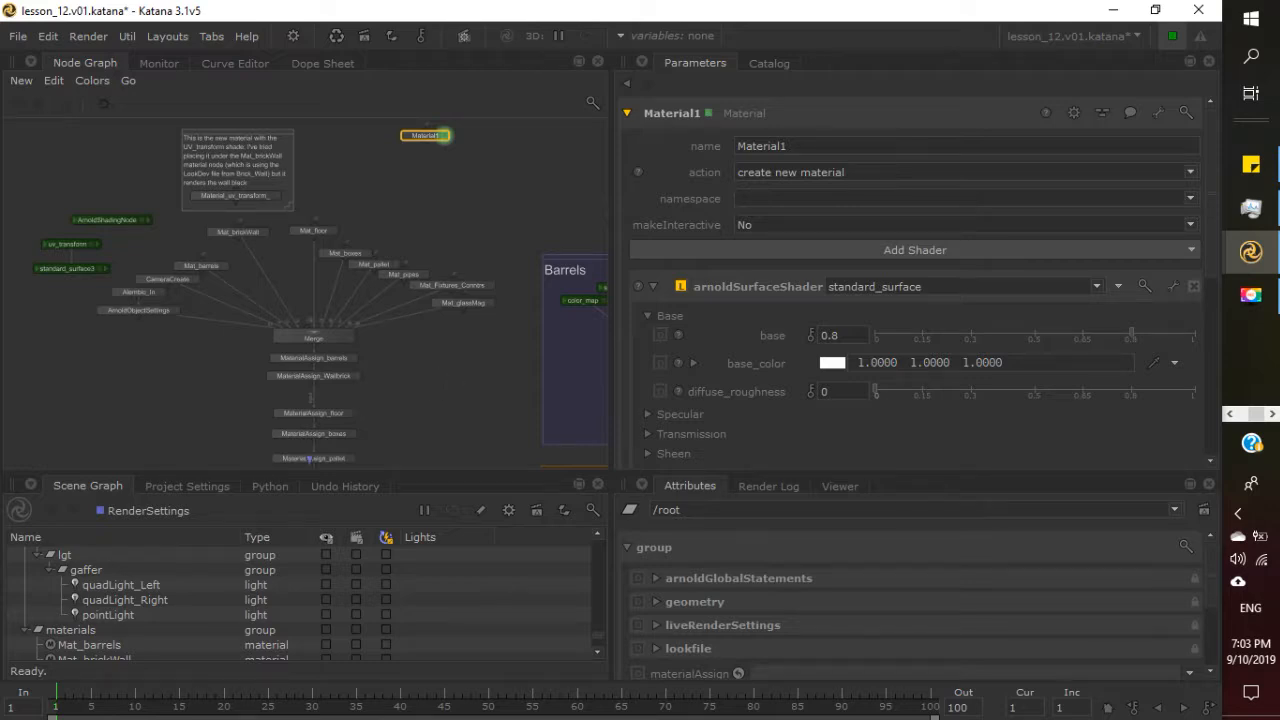
pyautogui.moveTo(452, 157); pyautogui.dragTo(324, 309, button='middle')
pyautogui.scroll(3, 339, 255)
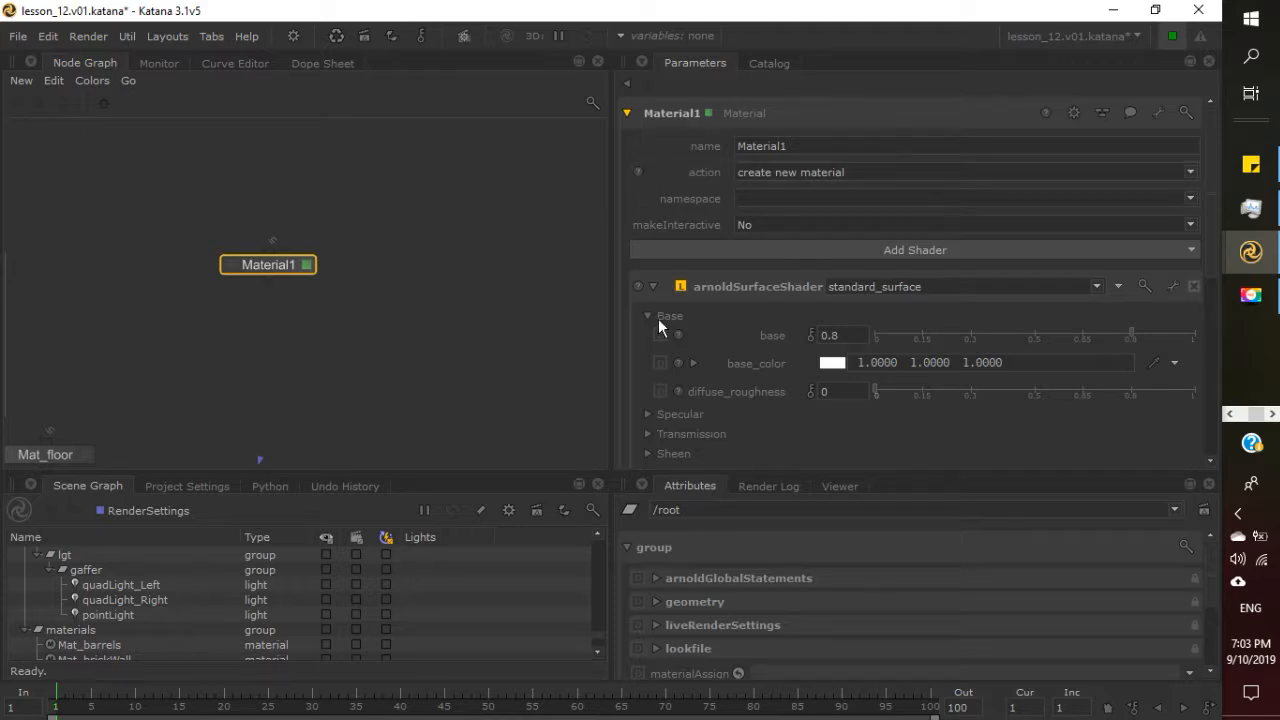
pyautogui.moveTo(600, 366); pyautogui.dragTo(216, 231, button='middle')
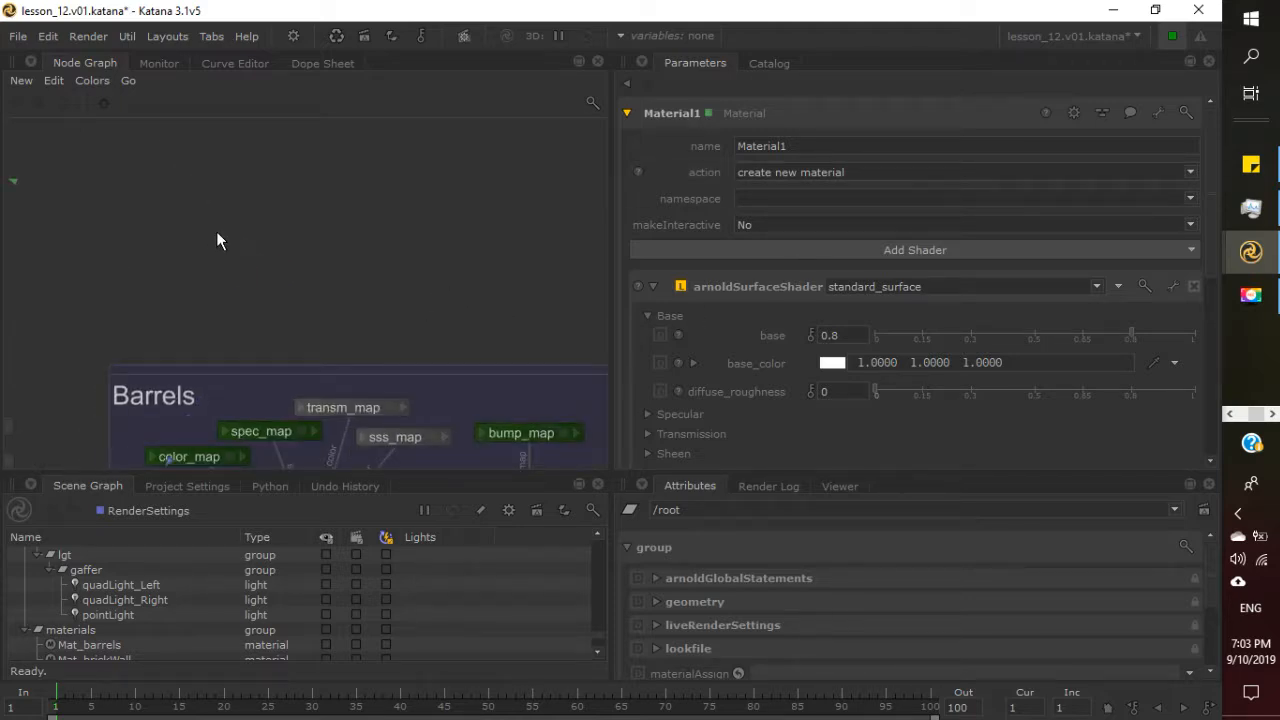
pyautogui.scroll(-3, 216, 231)
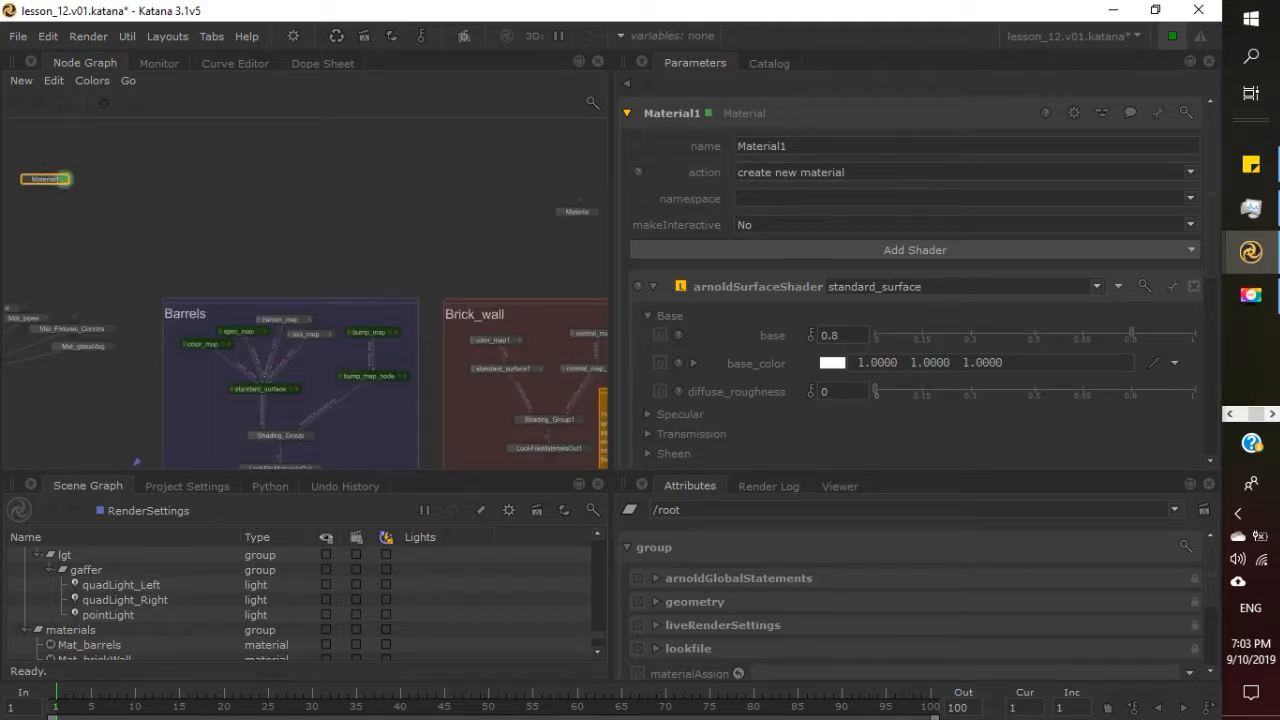
pyautogui.moveTo(440, 410); pyautogui.dragTo(294, 279, button='middle')
pyautogui.scroll(-3, 294, 279)
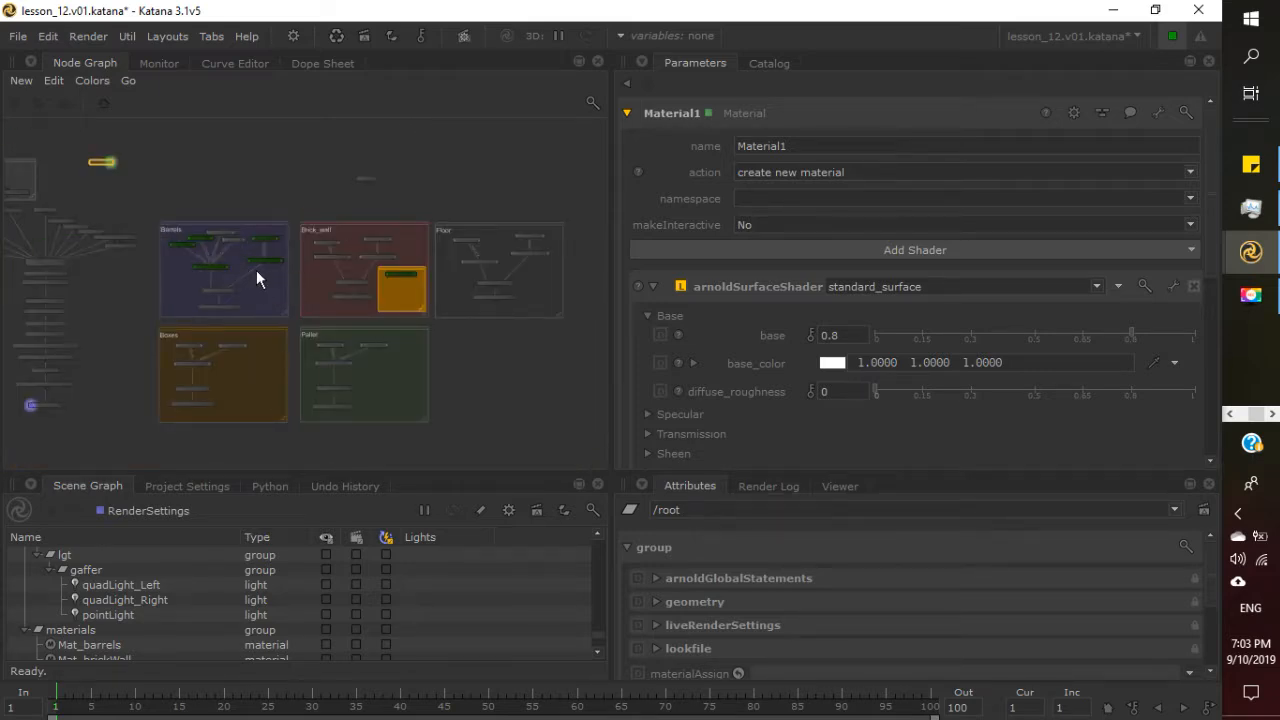
# Examine the Barrels, Brick_wall, Boxes and Pallet shading networks alongside the Merge network, and view the rendered scene.
pyautogui.scroll(3, 195, 251)
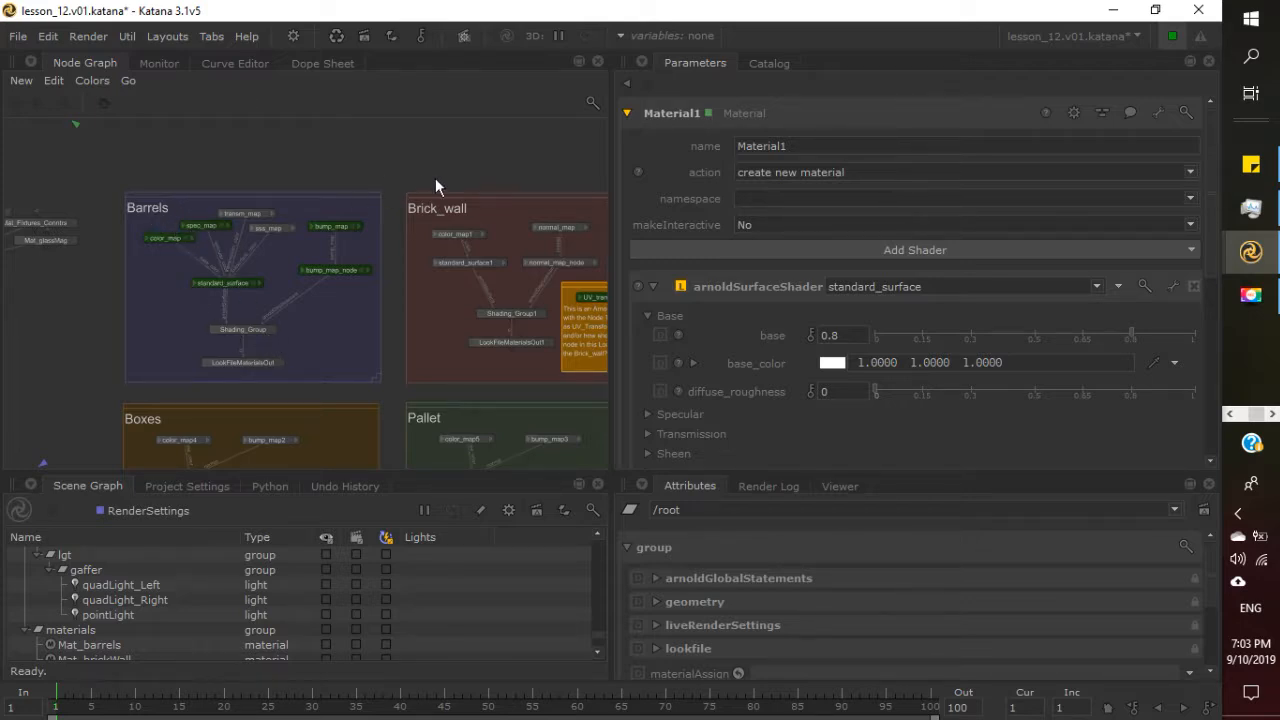
pyautogui.moveTo(500, 335); pyautogui.dragTo(368, 199, button='middle')
pyautogui.moveTo(463, 378); pyautogui.dragTo(506, 367, button='middle')
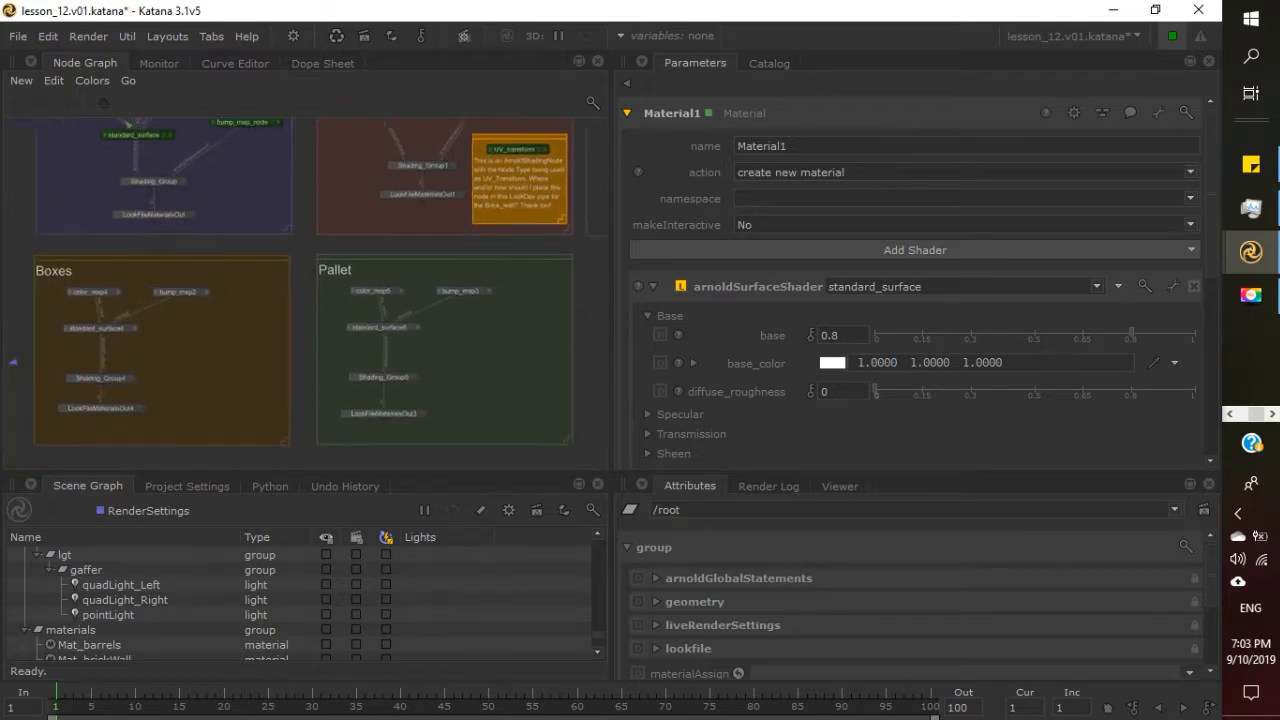
pyautogui.moveTo(79, 320); pyautogui.dragTo(132, 322, button='middle')
pyautogui.moveTo(56, 310); pyautogui.dragTo(117, 344, button='middle')
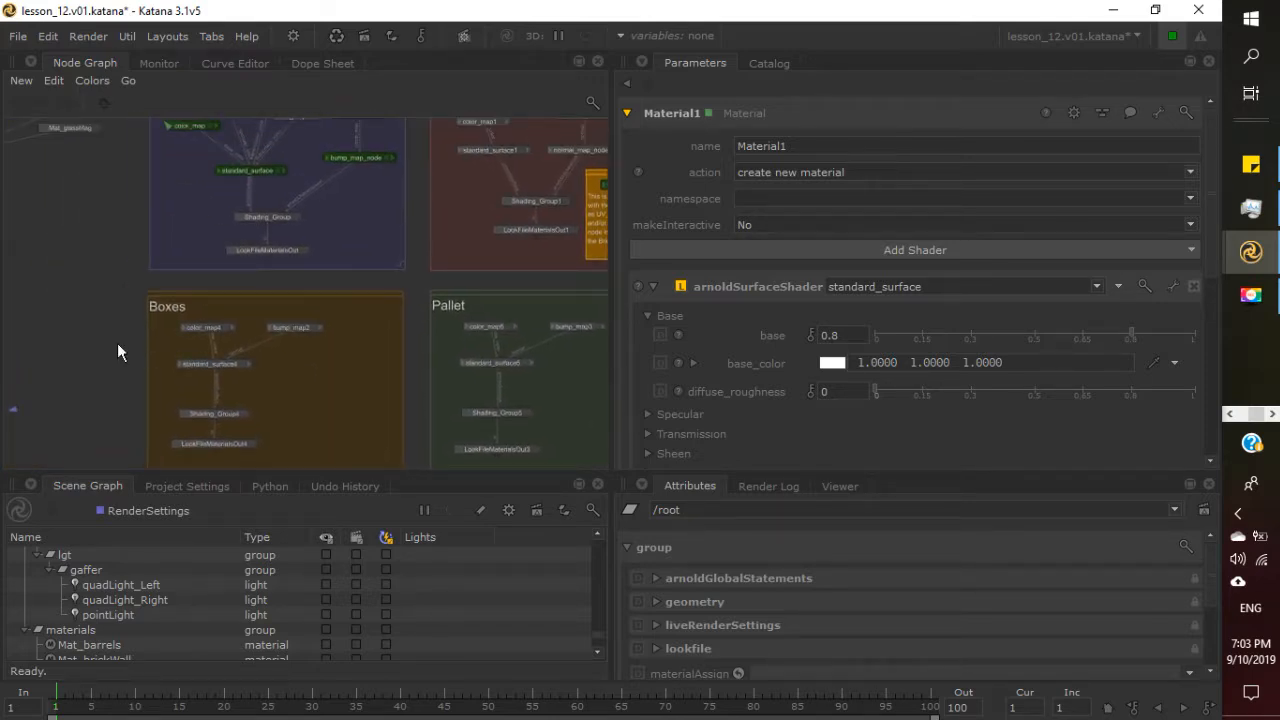
pyautogui.moveTo(215, 128); pyautogui.dragTo(514, 218, button='middle')
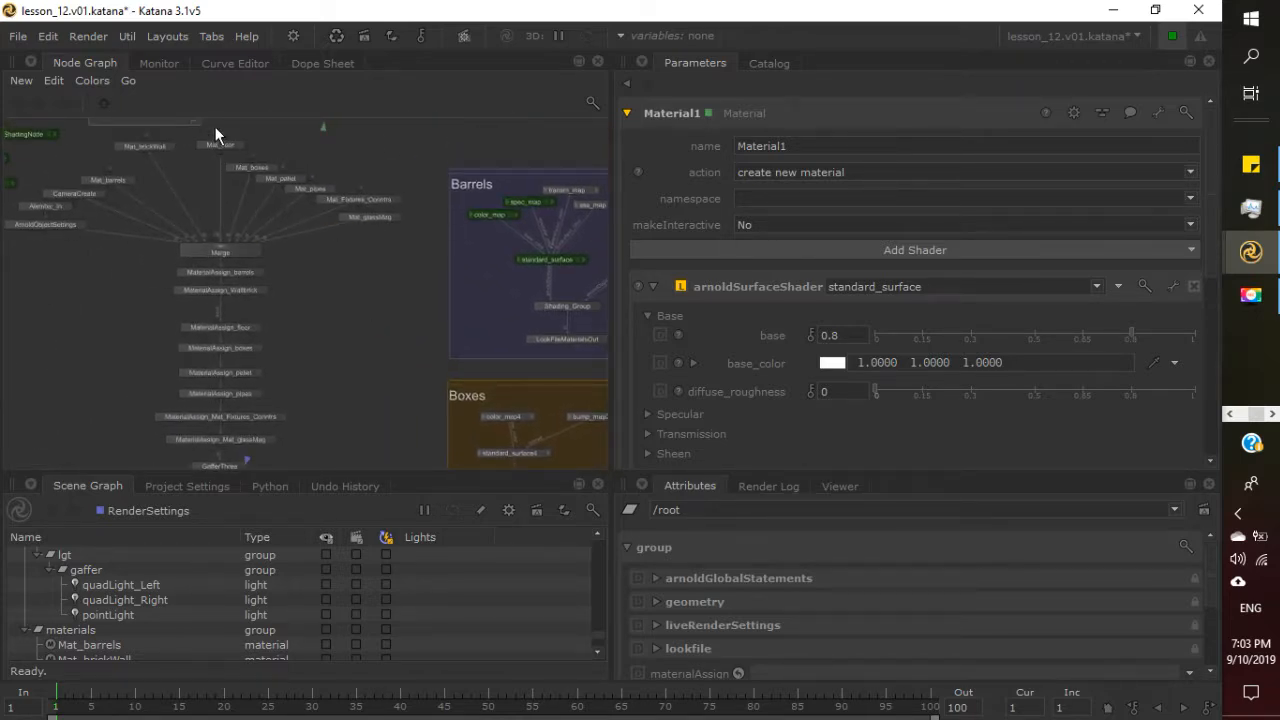
pyautogui.click(160, 63)
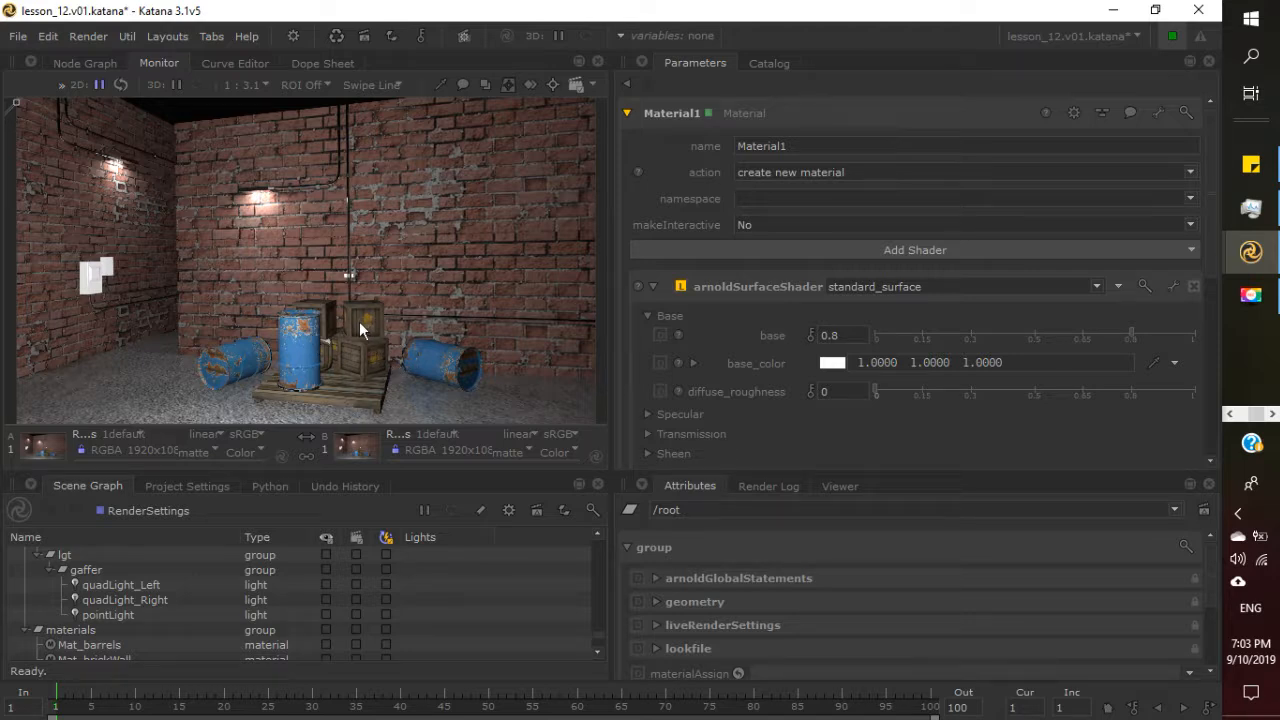
pyautogui.click(86, 63)
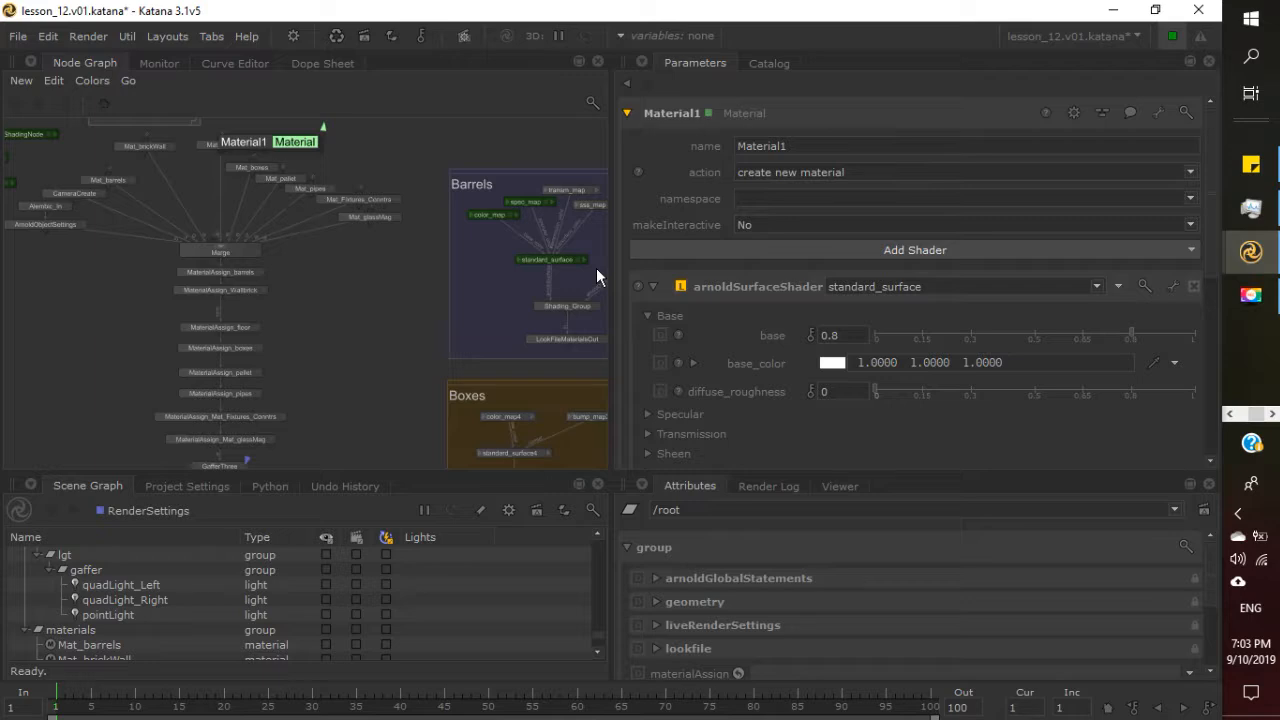
# Move the Material1 node slightly down and set its action to create from Look File.
pyautogui.moveTo(245, 205); pyautogui.dragTo(245, 293, button='middle')
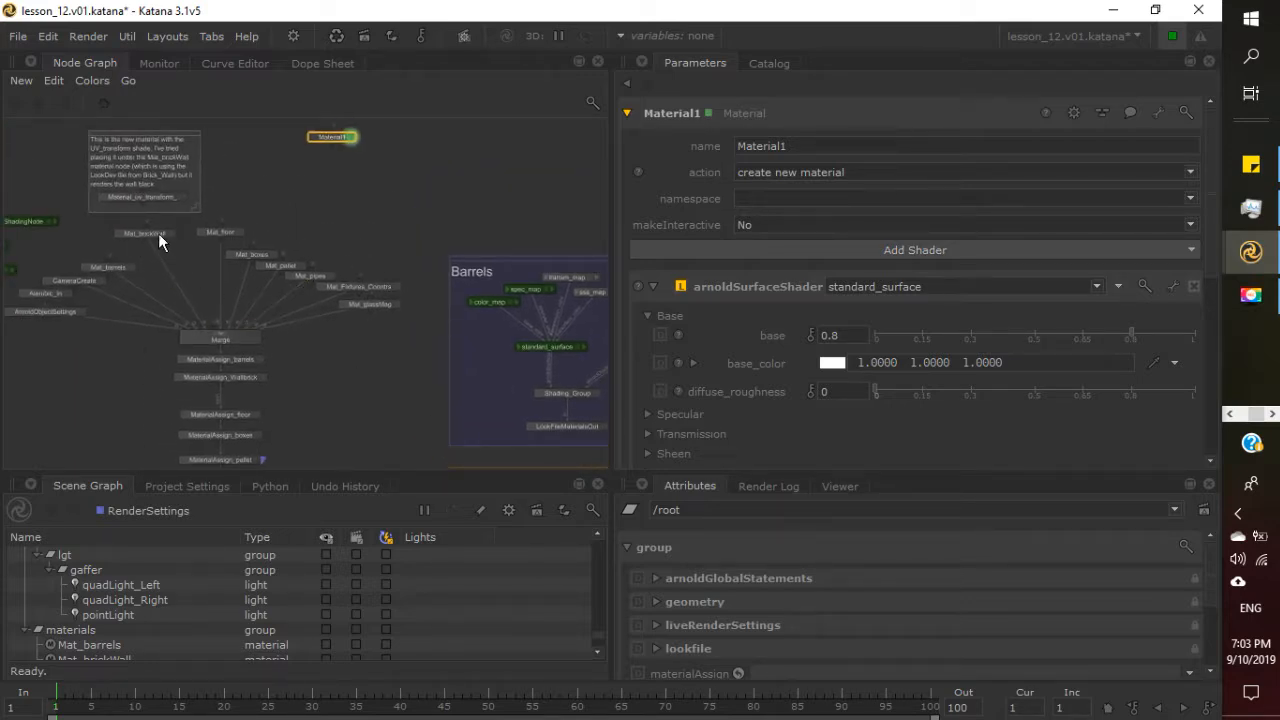
pyautogui.scroll(5, 148, 233)
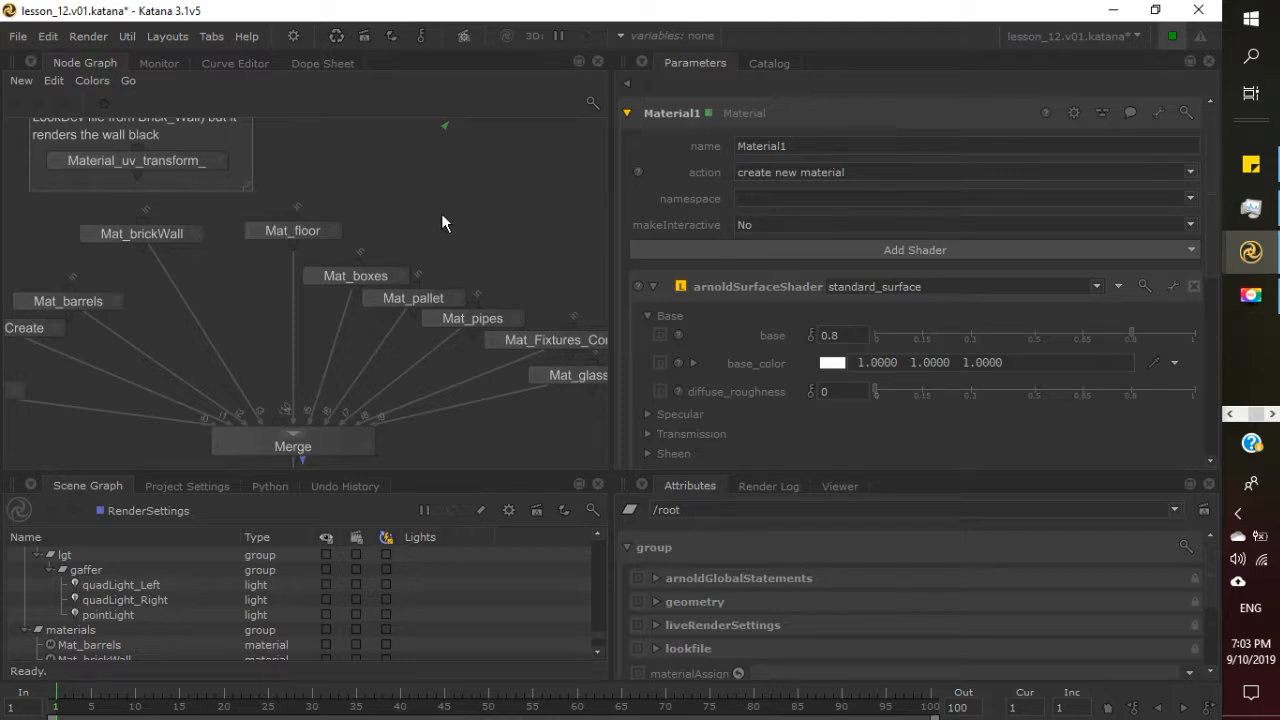
pyautogui.moveTo(441, 213); pyautogui.dragTo(363, 290, button='middle')
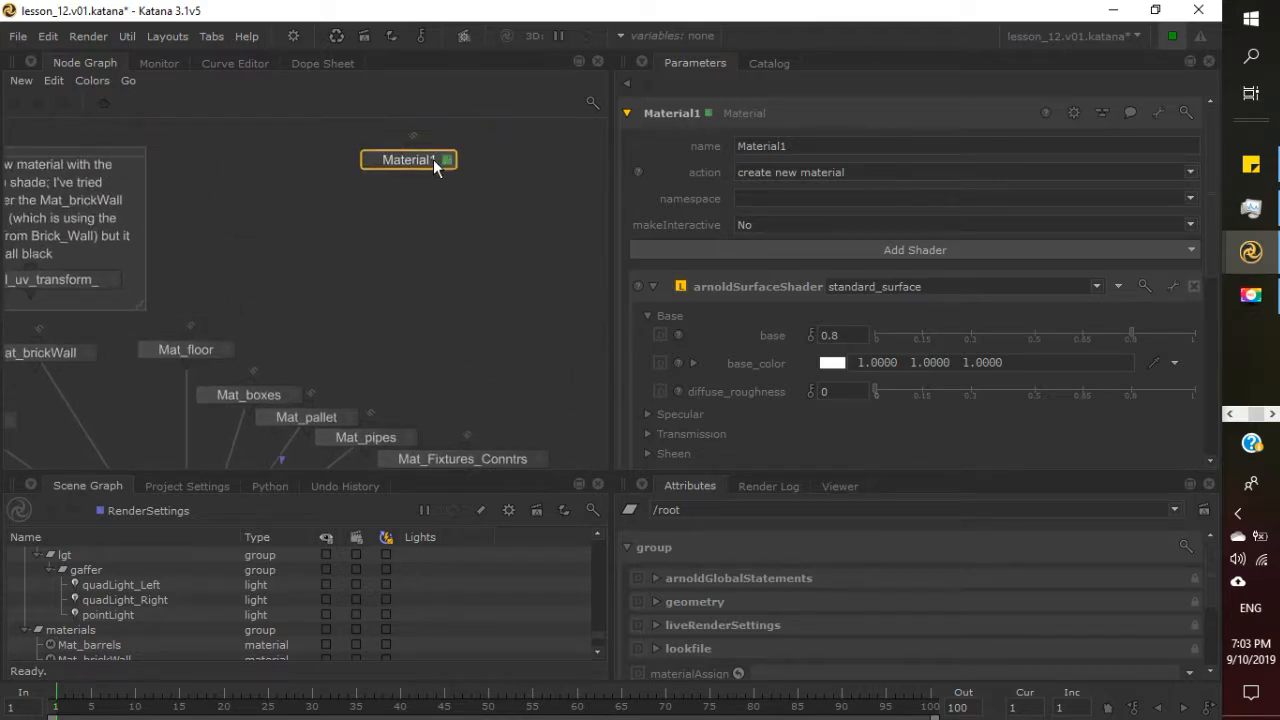
pyautogui.moveTo(421, 160); pyautogui.dragTo(431, 220)
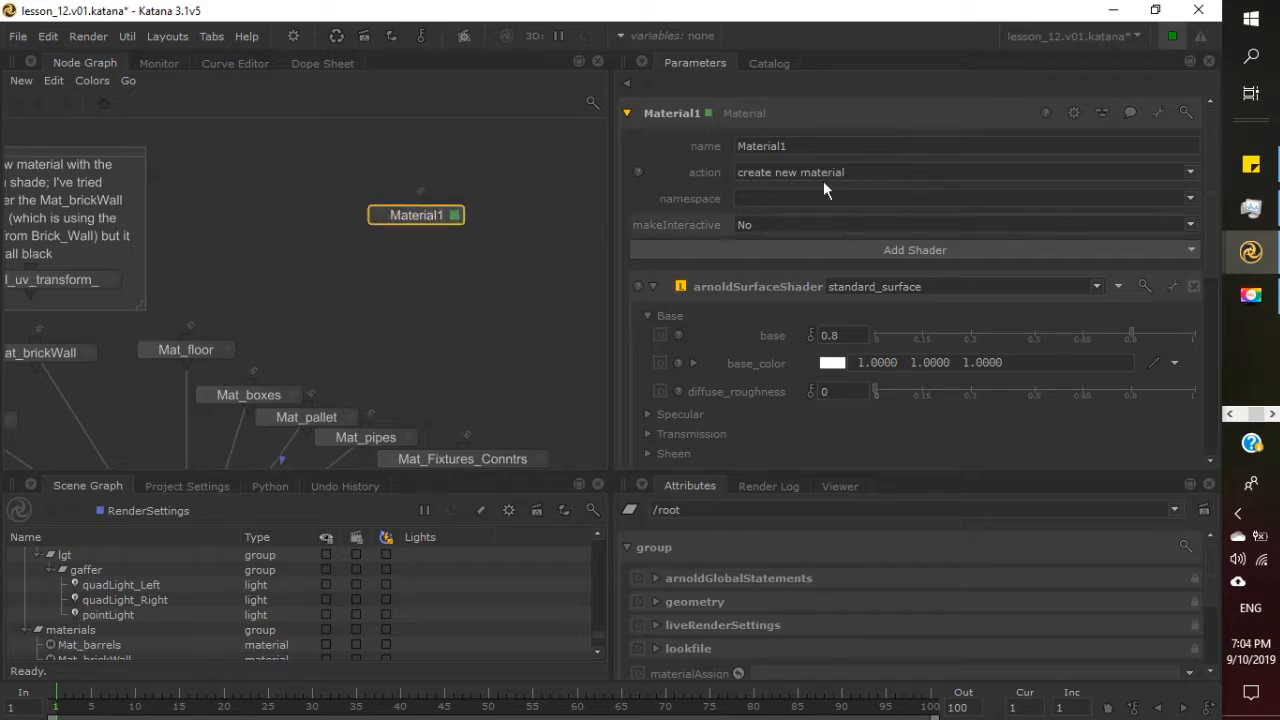
pyautogui.click(910, 173)
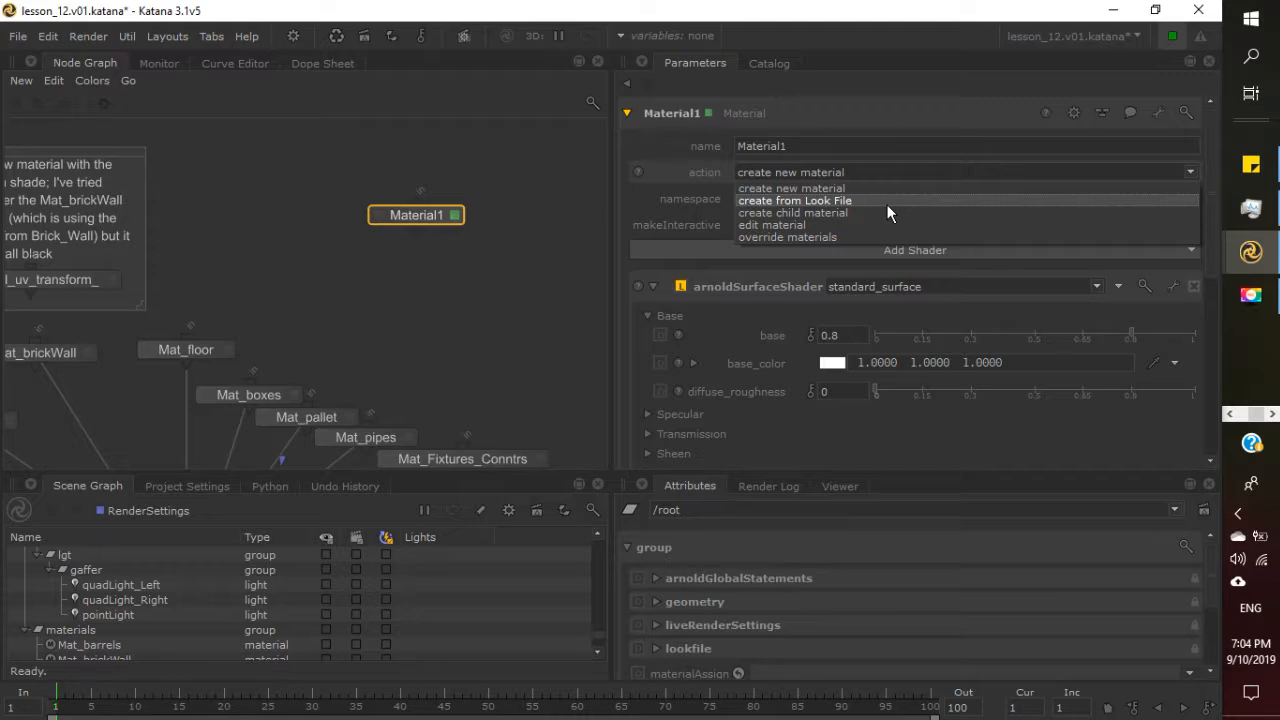
pyautogui.click(887, 203)
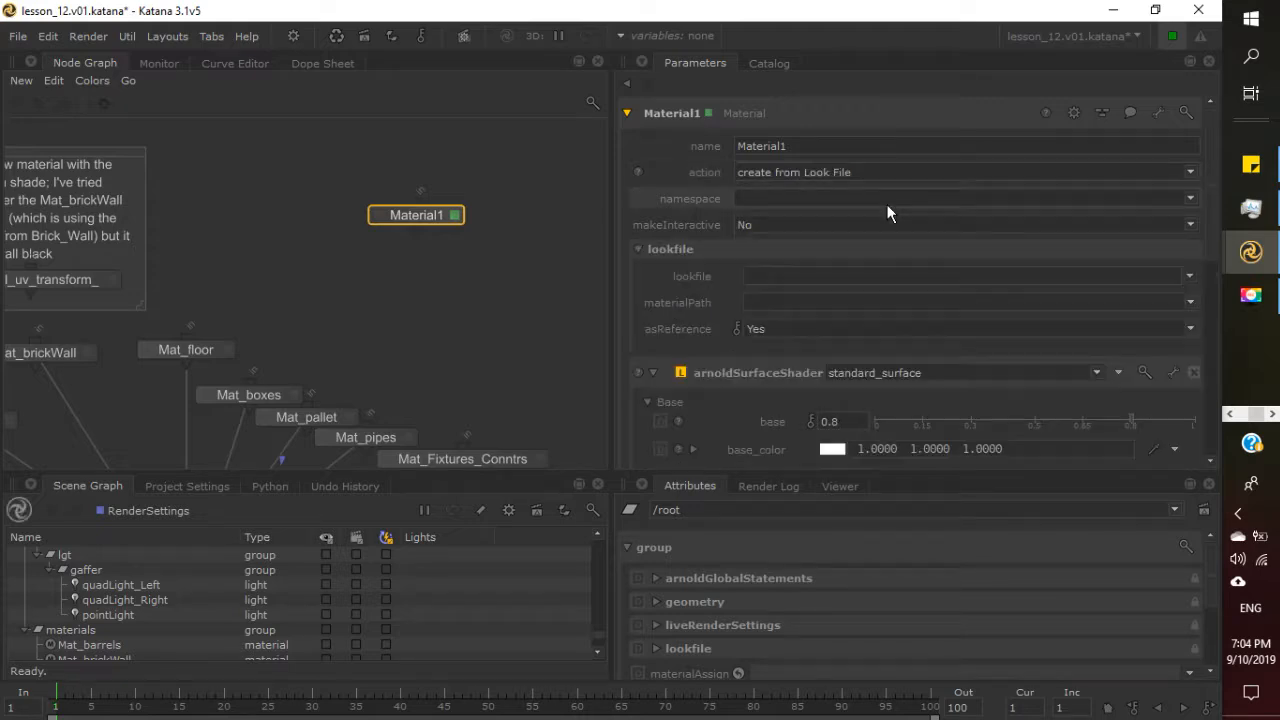
# Examine Material1's lookfile settings, action options and available Arnold surface shader types, and collapse its standard_surface parameters.
pyautogui.scroll(-1, 710, 328)
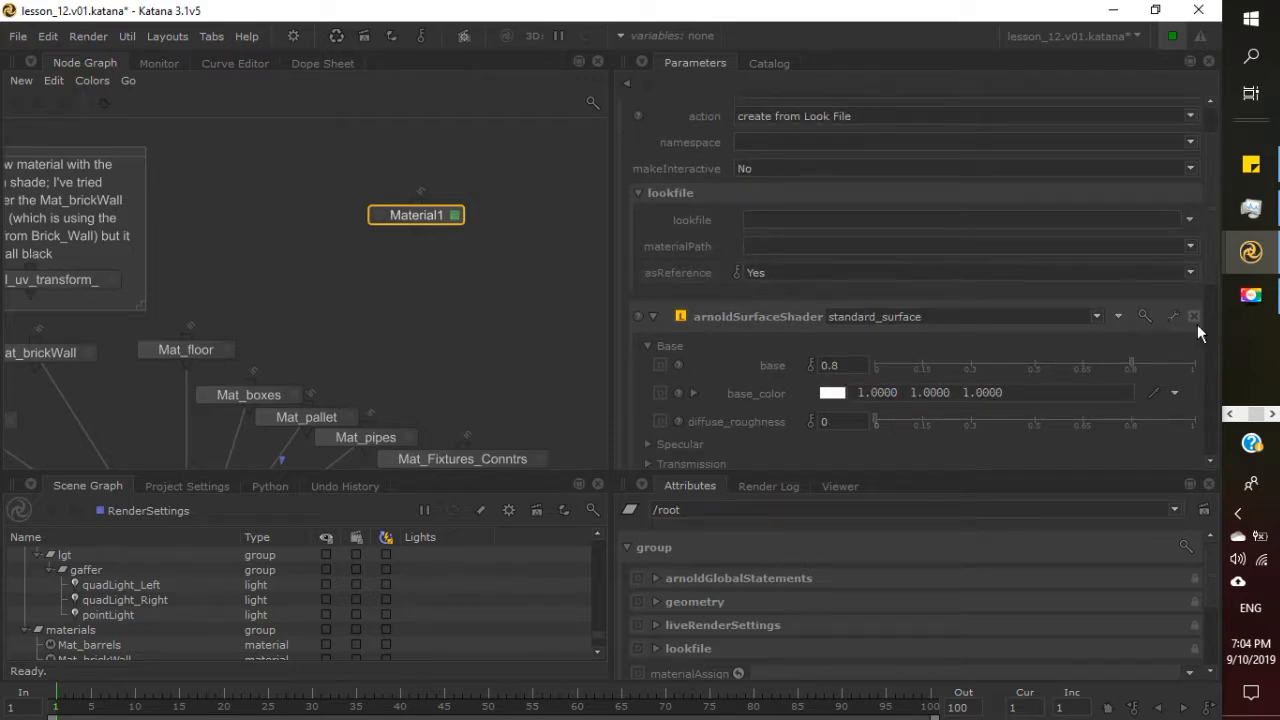
pyautogui.click(1097, 318)
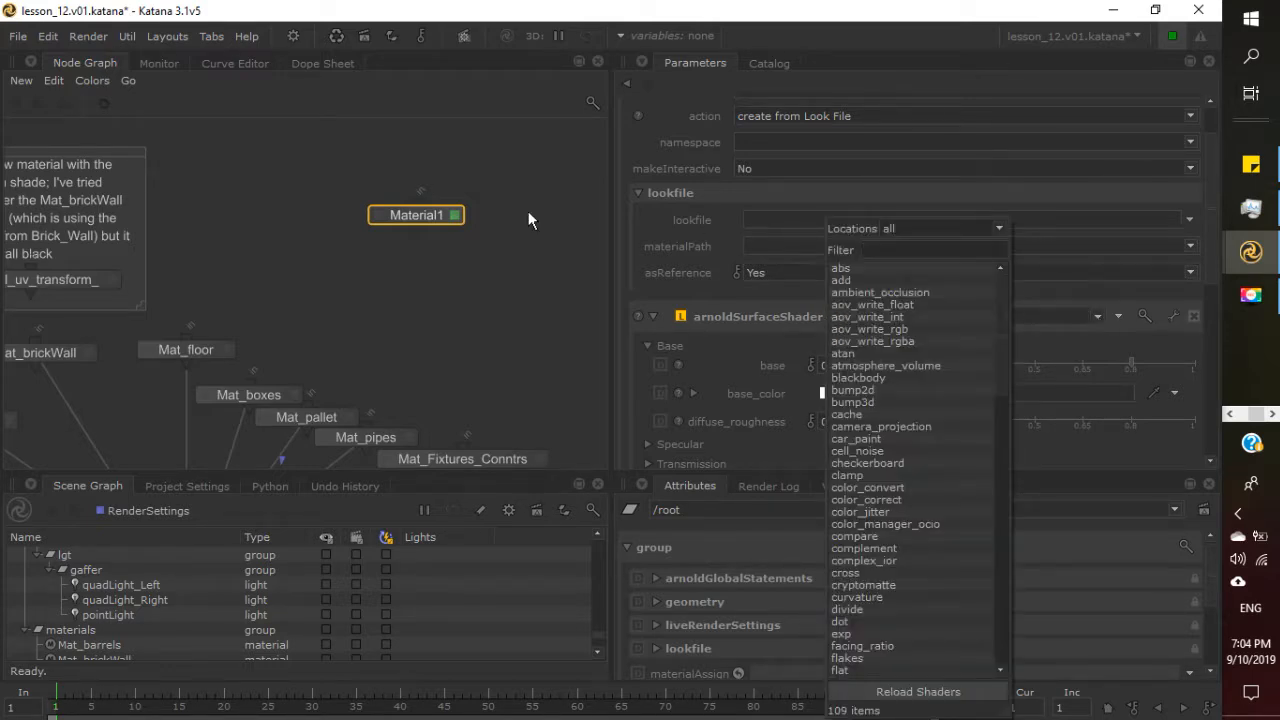
pyautogui.click(452, 220)
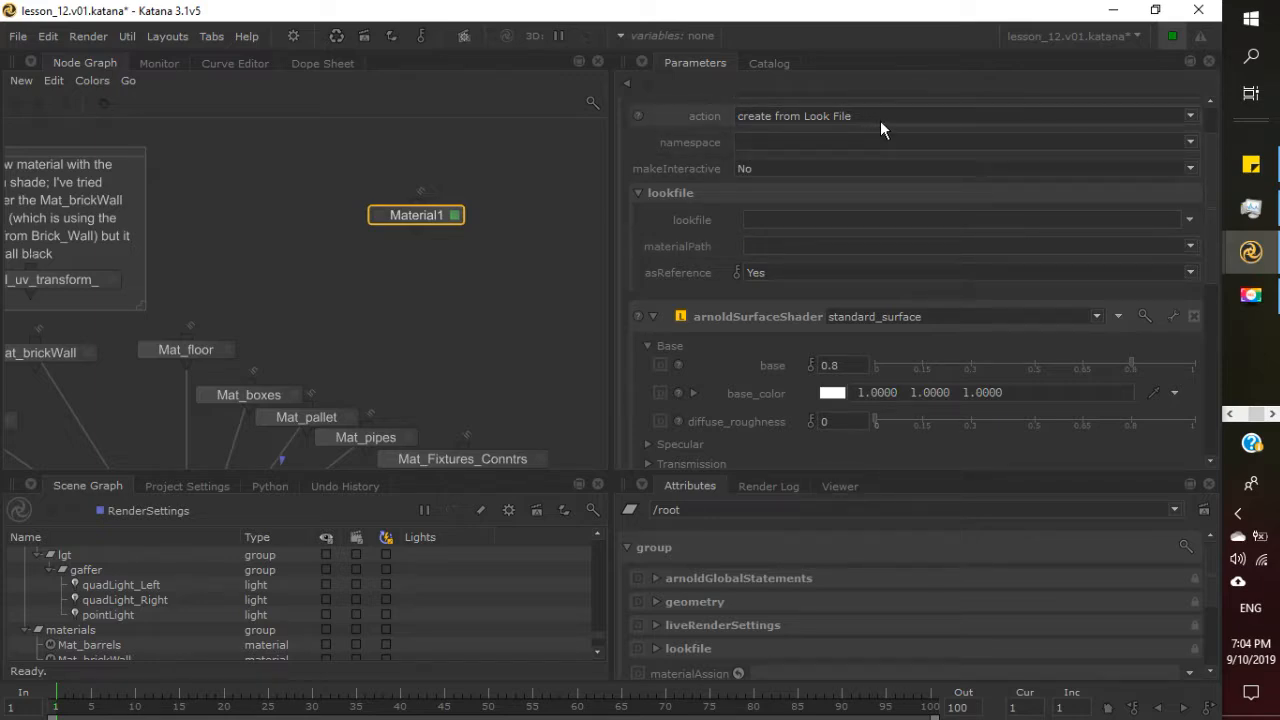
pyautogui.moveTo(1213, 176); pyautogui.dragTo(1215, 137)
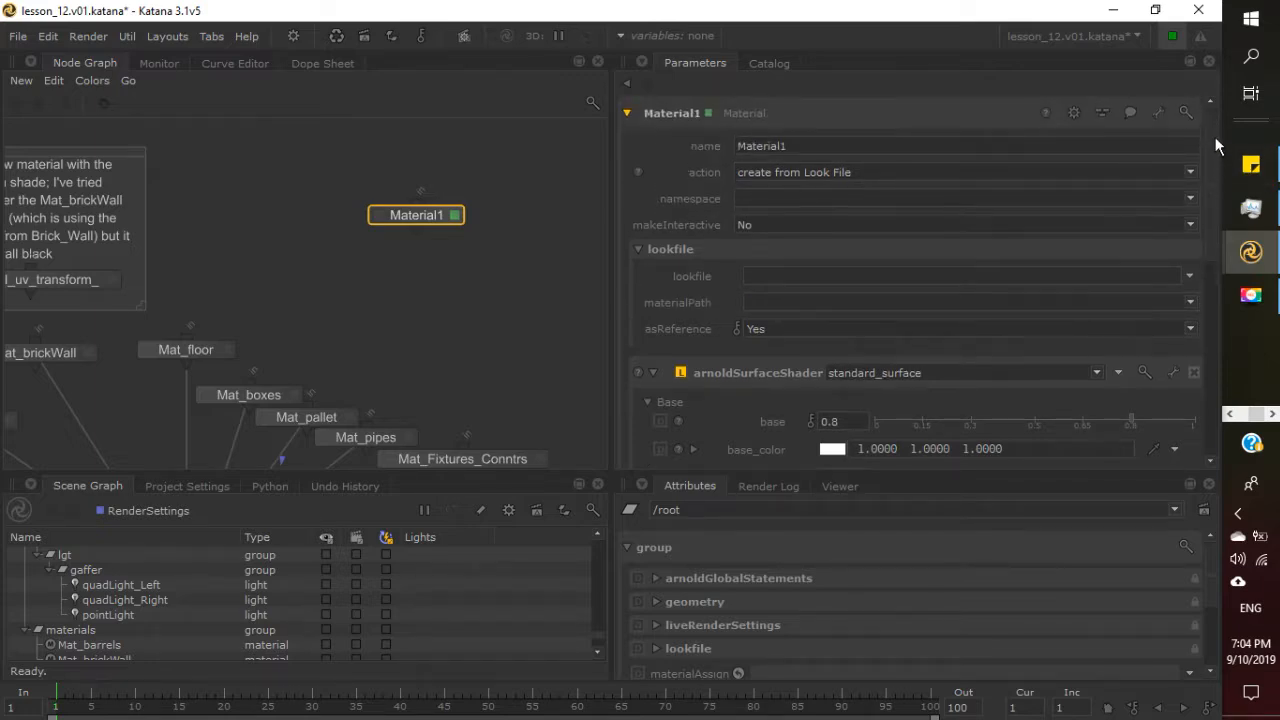
pyautogui.click(872, 173)
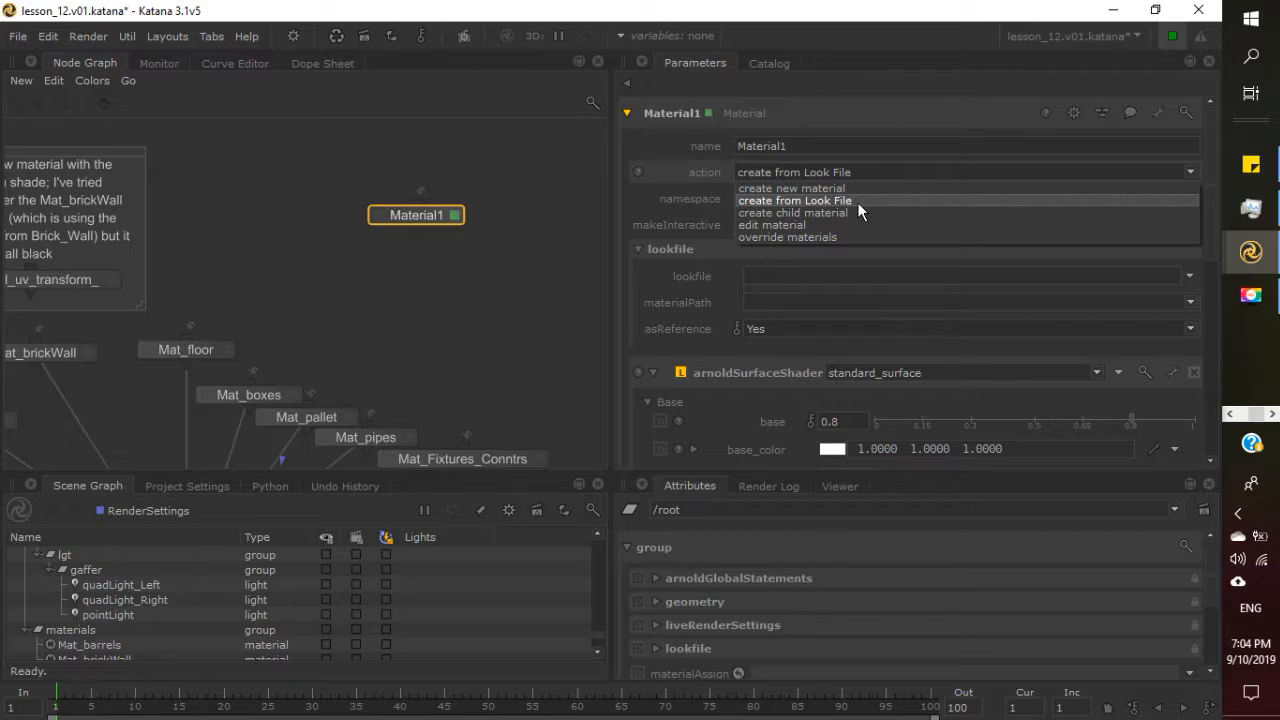
pyautogui.click(857, 203)
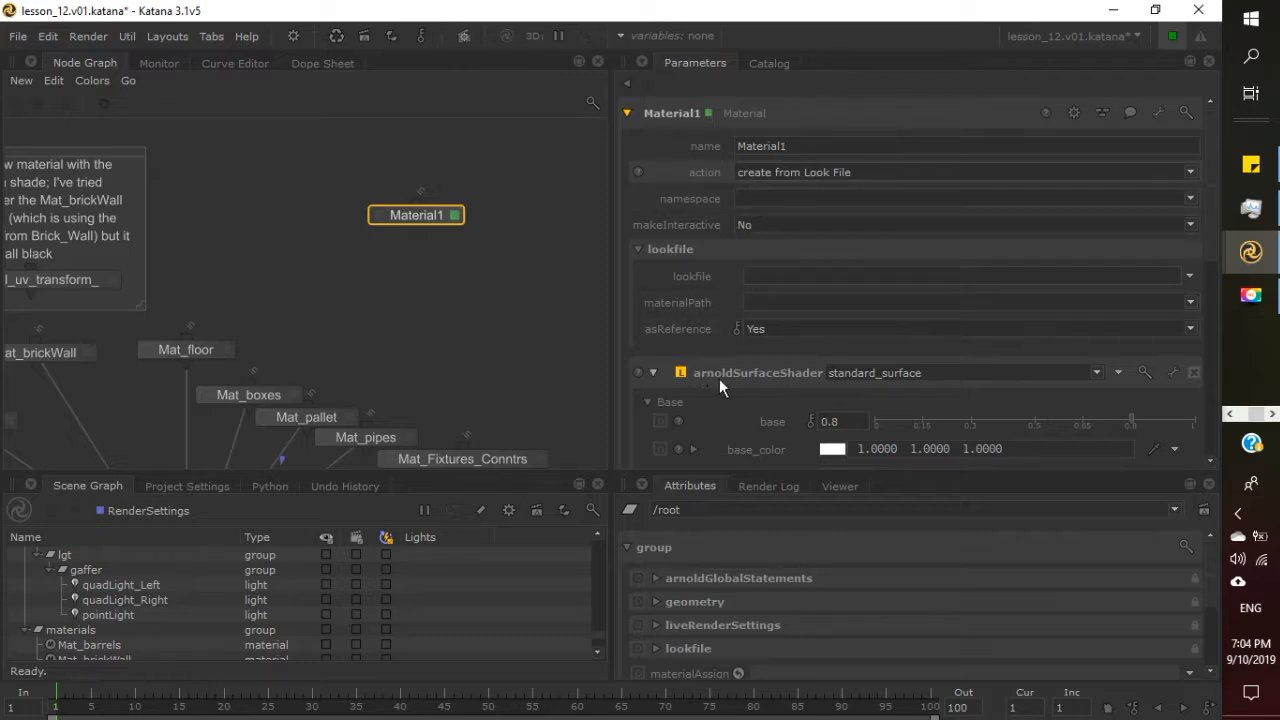
pyautogui.click(1098, 370)
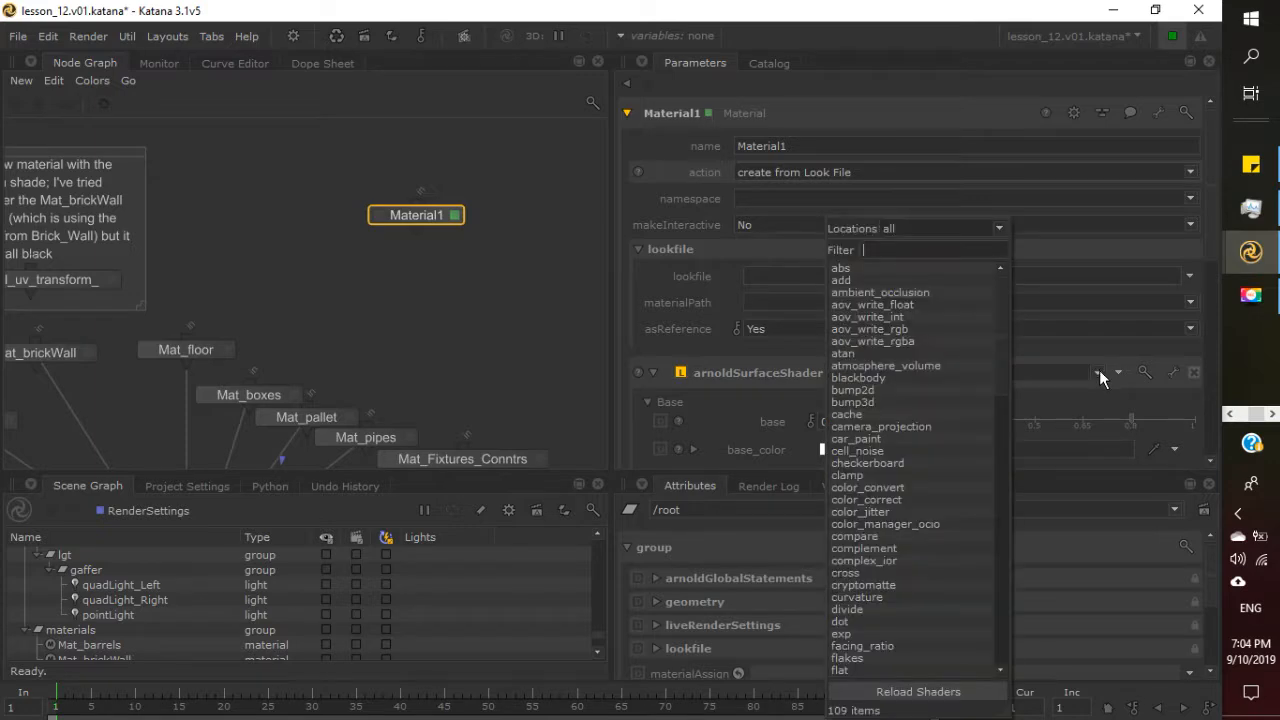
pyautogui.click(753, 383)
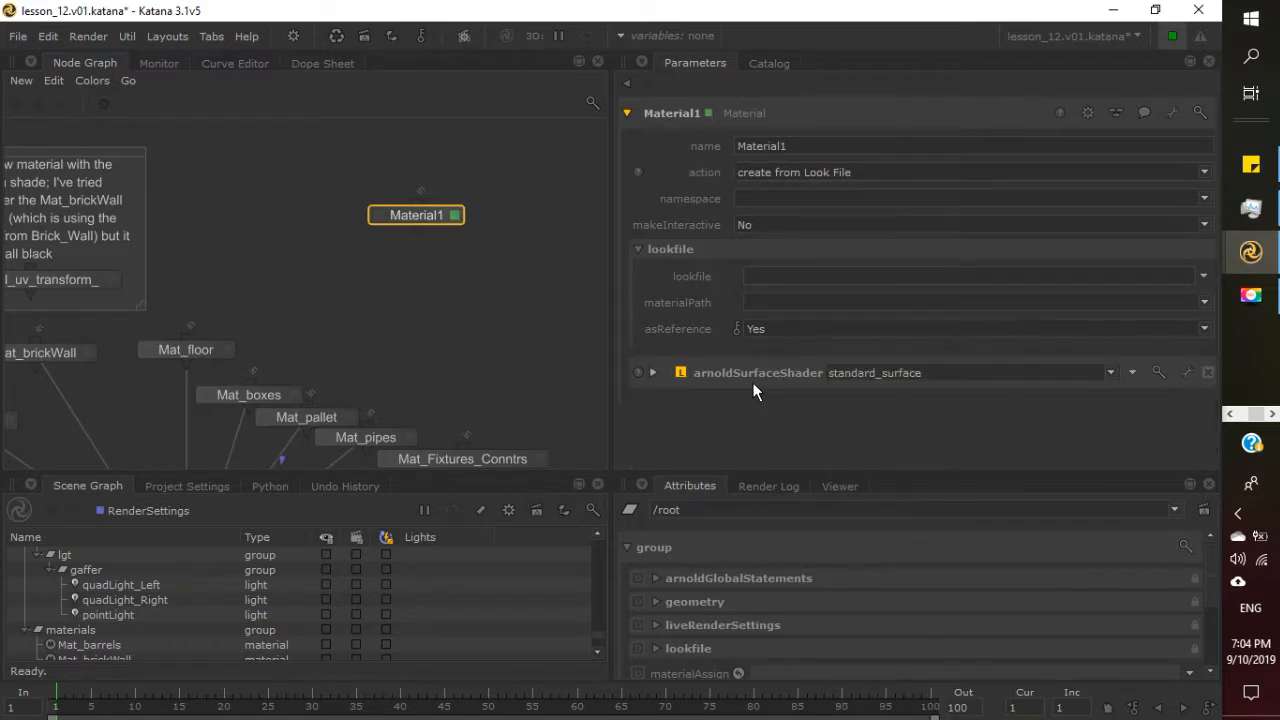
# Move Material1 aside and add a second Material node in the empty area next to it.
pyautogui.moveTo(381, 213); pyautogui.dragTo(297, 210)
pyautogui.click(449, 224)
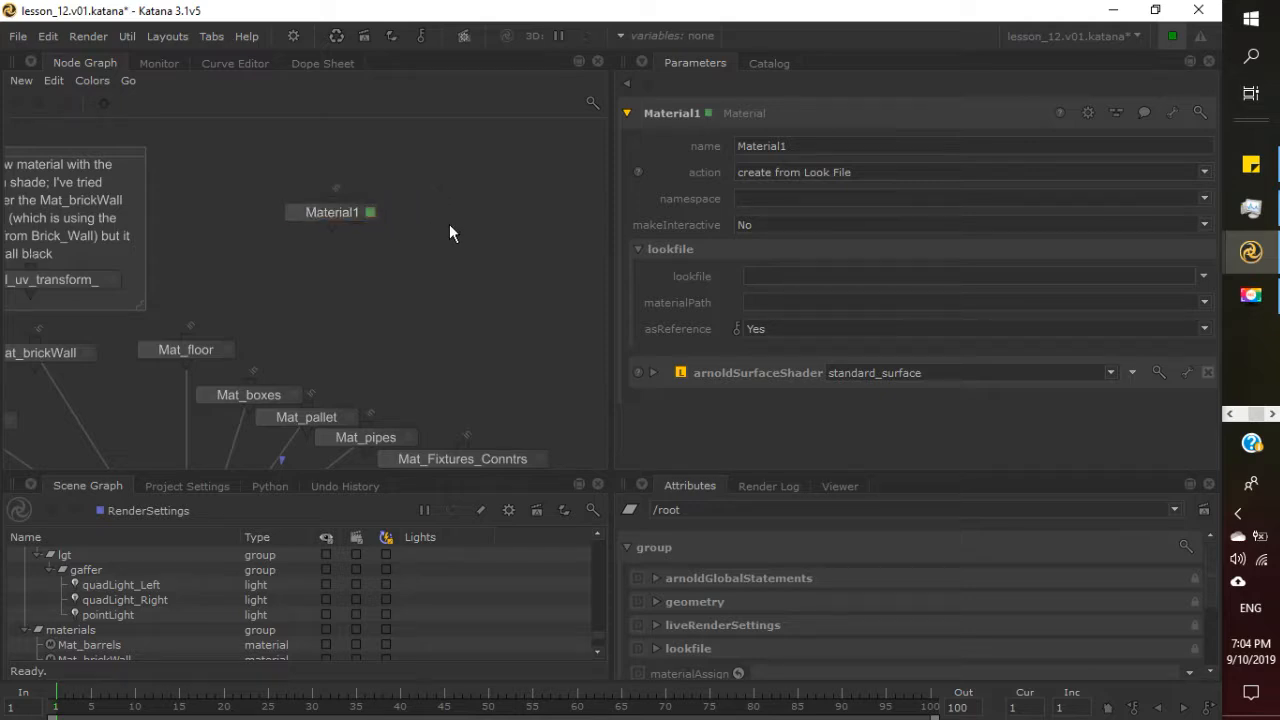
pyautogui.press('Tab')
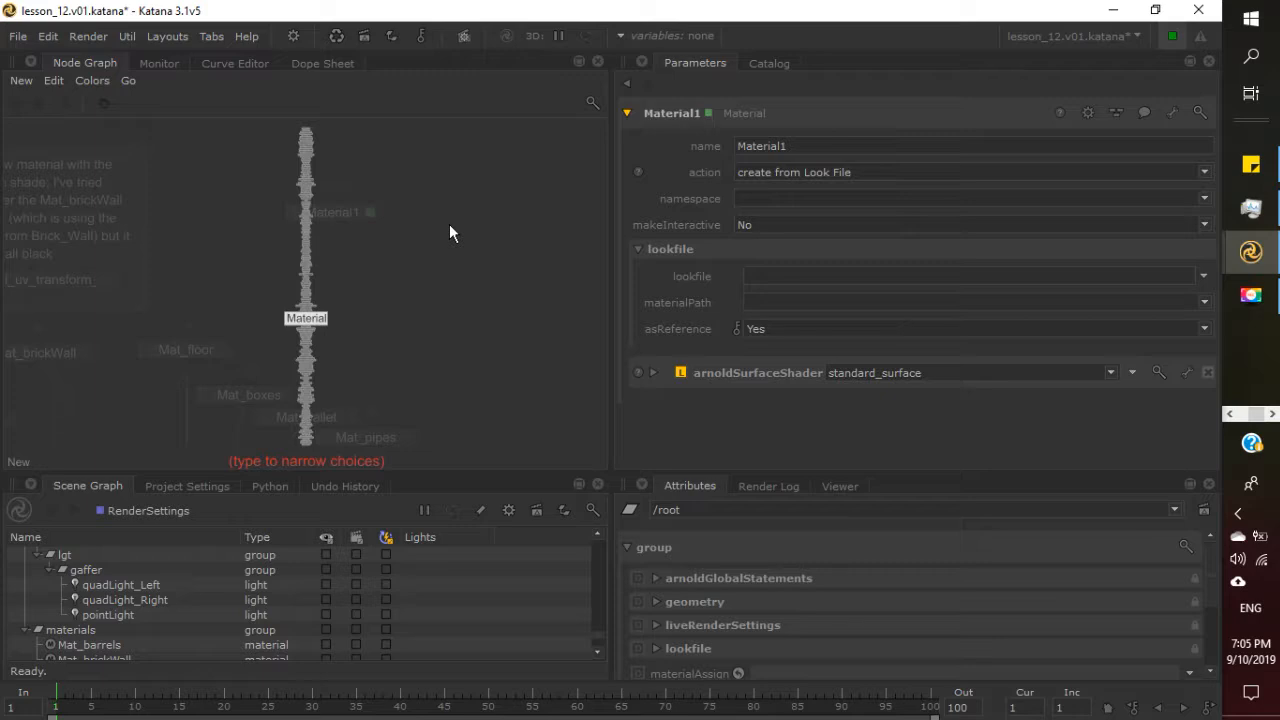
pyautogui.write('mate')
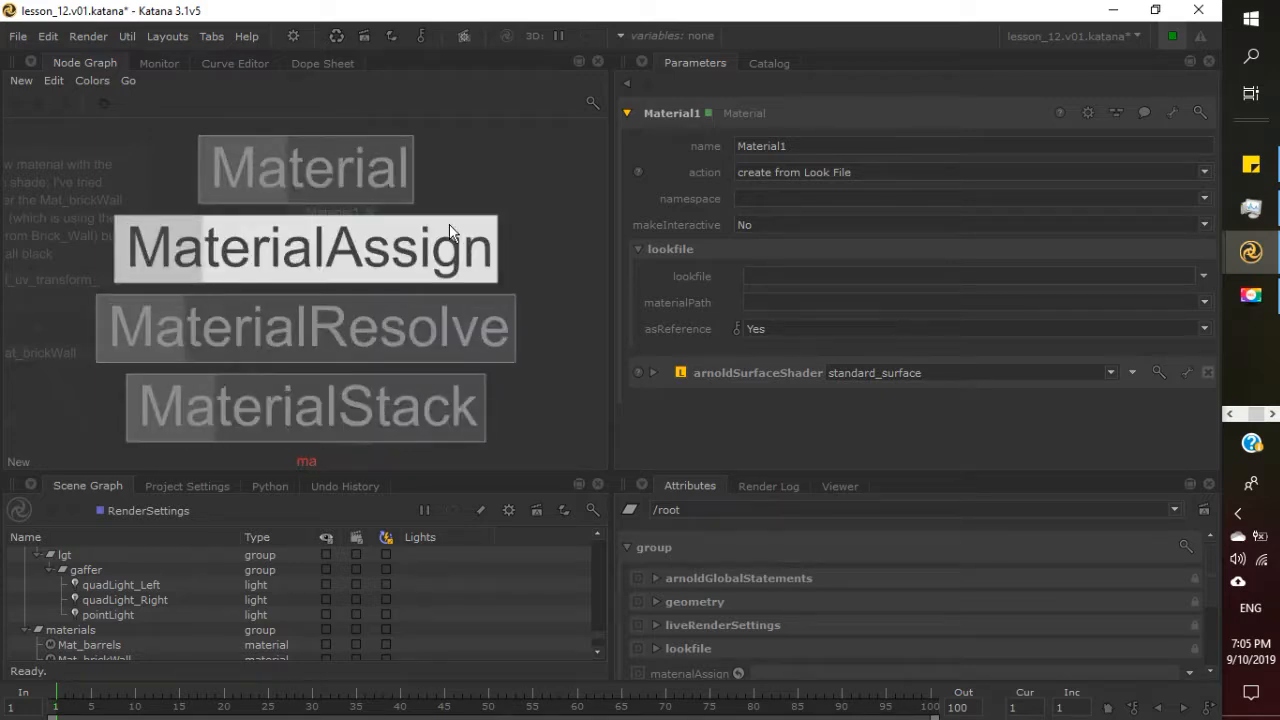
pyautogui.click(332, 171)
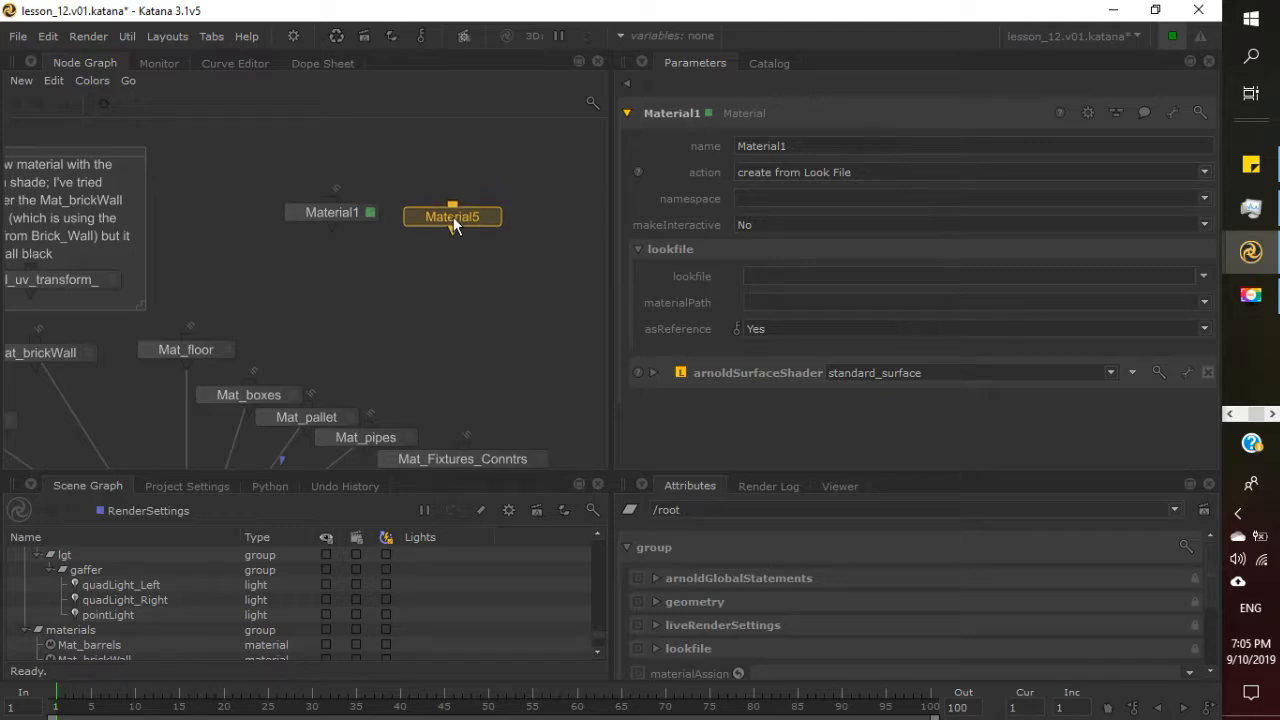
pyautogui.click(453, 217)
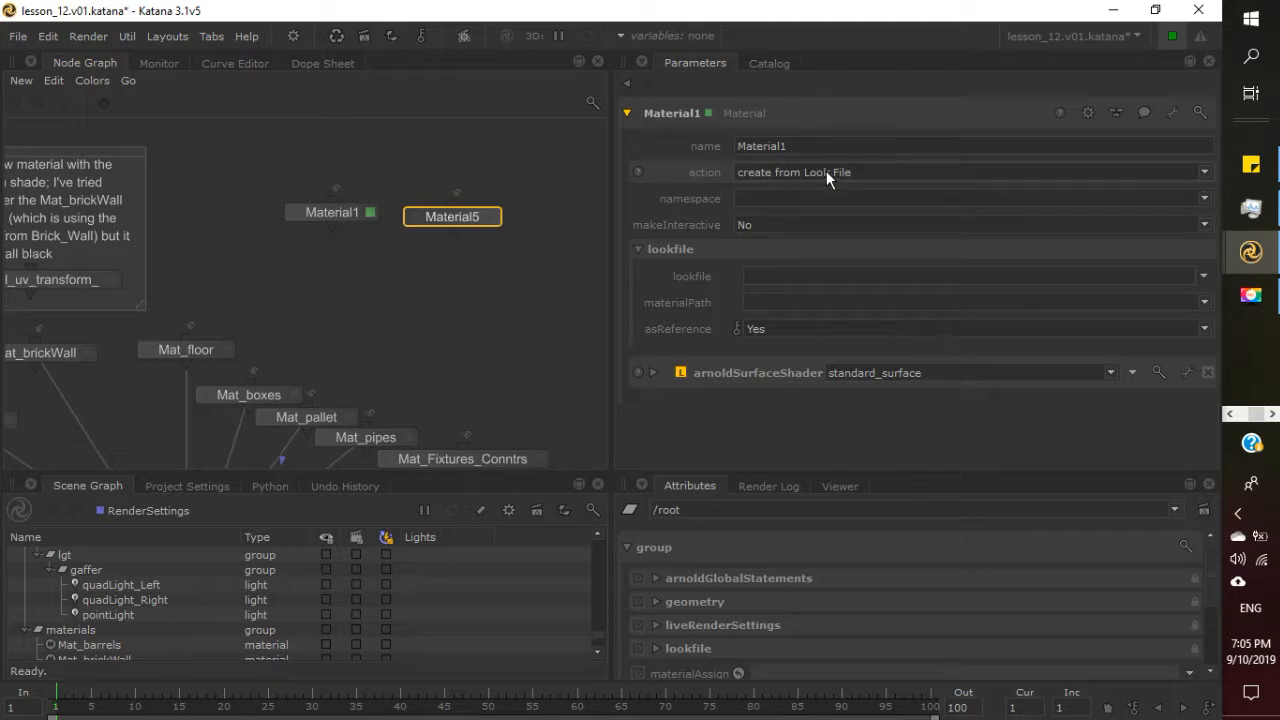
# Open the second Material node's parameters and set its action to create from Look File.
pyautogui.click(491, 218)
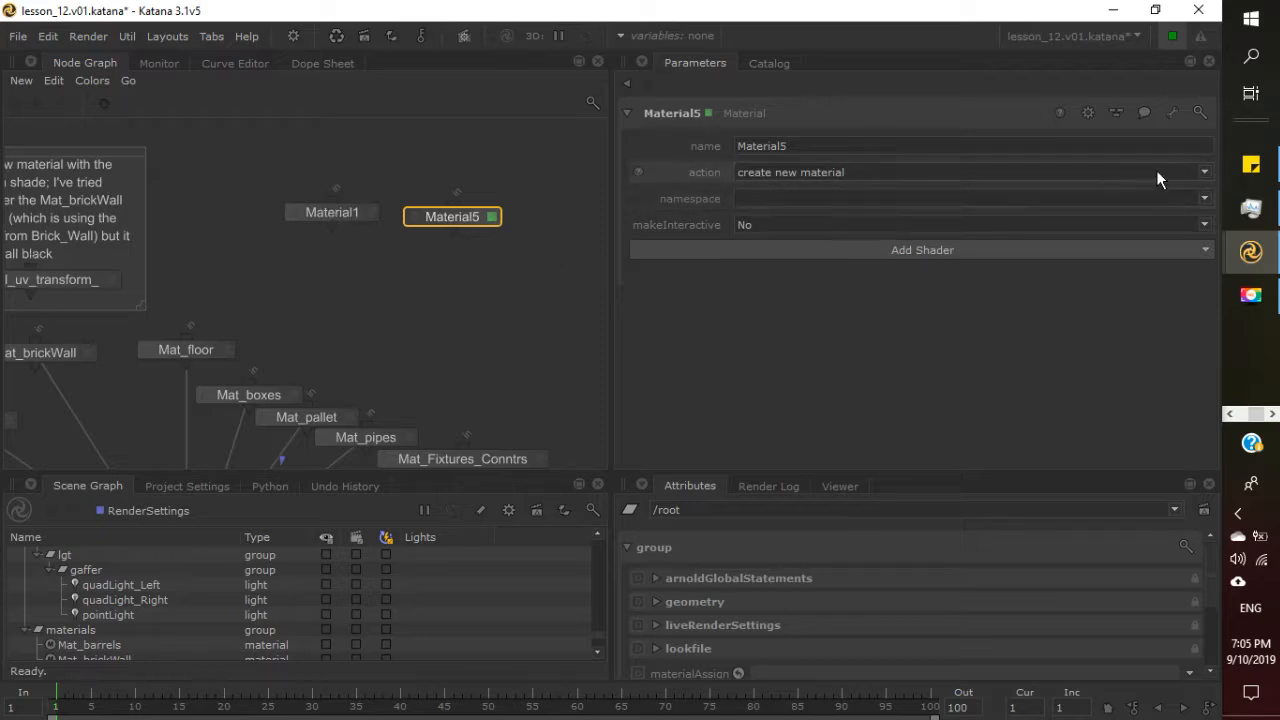
pyautogui.click(1181, 172)
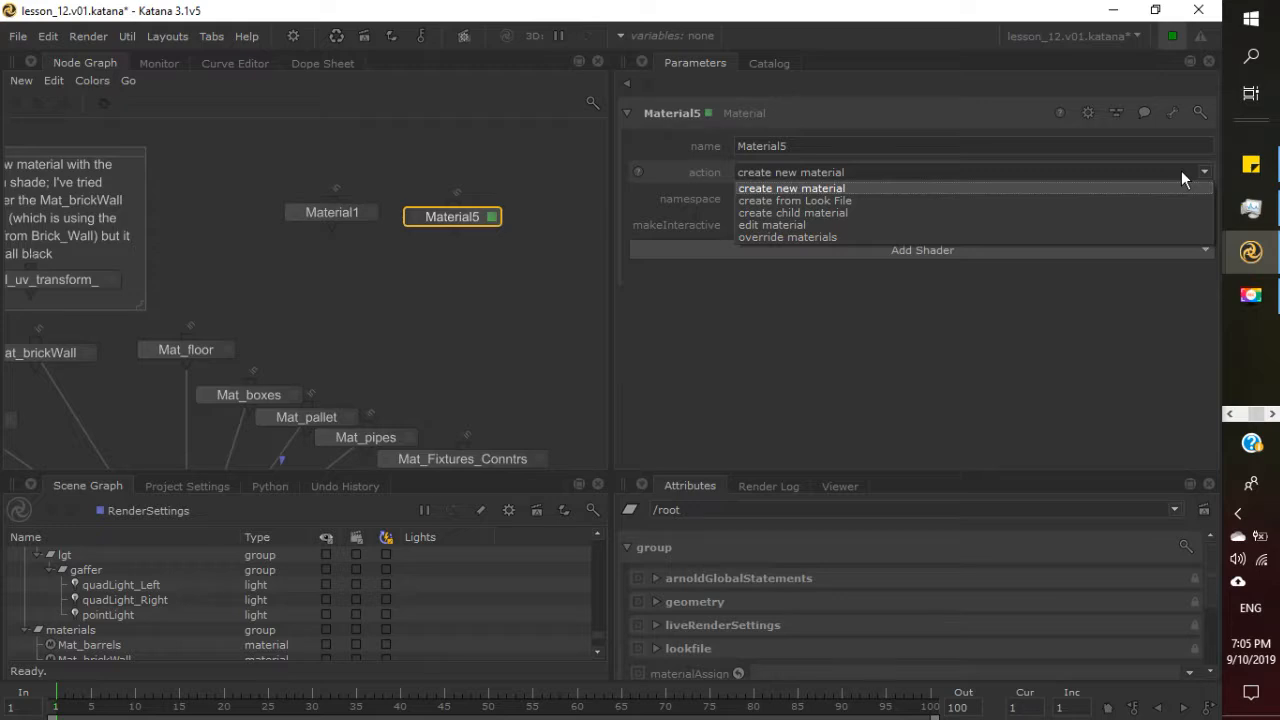
pyautogui.click(1044, 202)
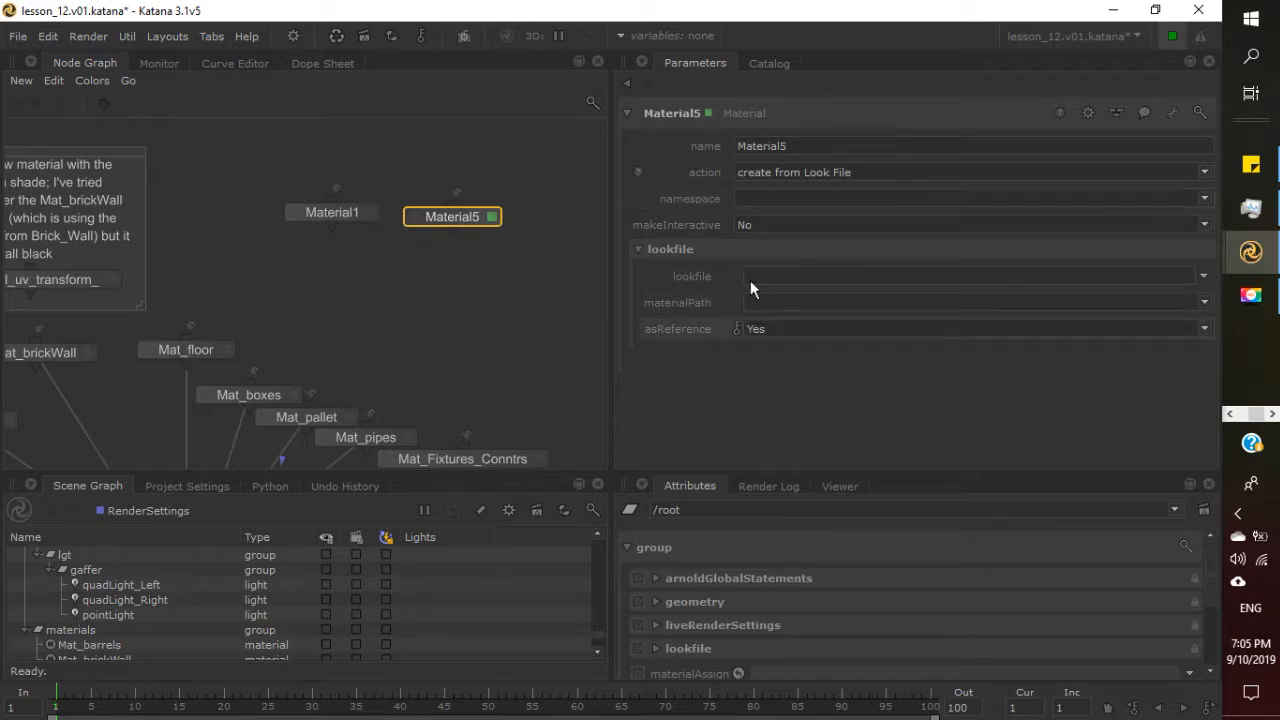
# Compare the parameters of Material1, which has an arnoldSurfaceShader, with those of the Material5 node without a shader.
pyautogui.click(369, 212)
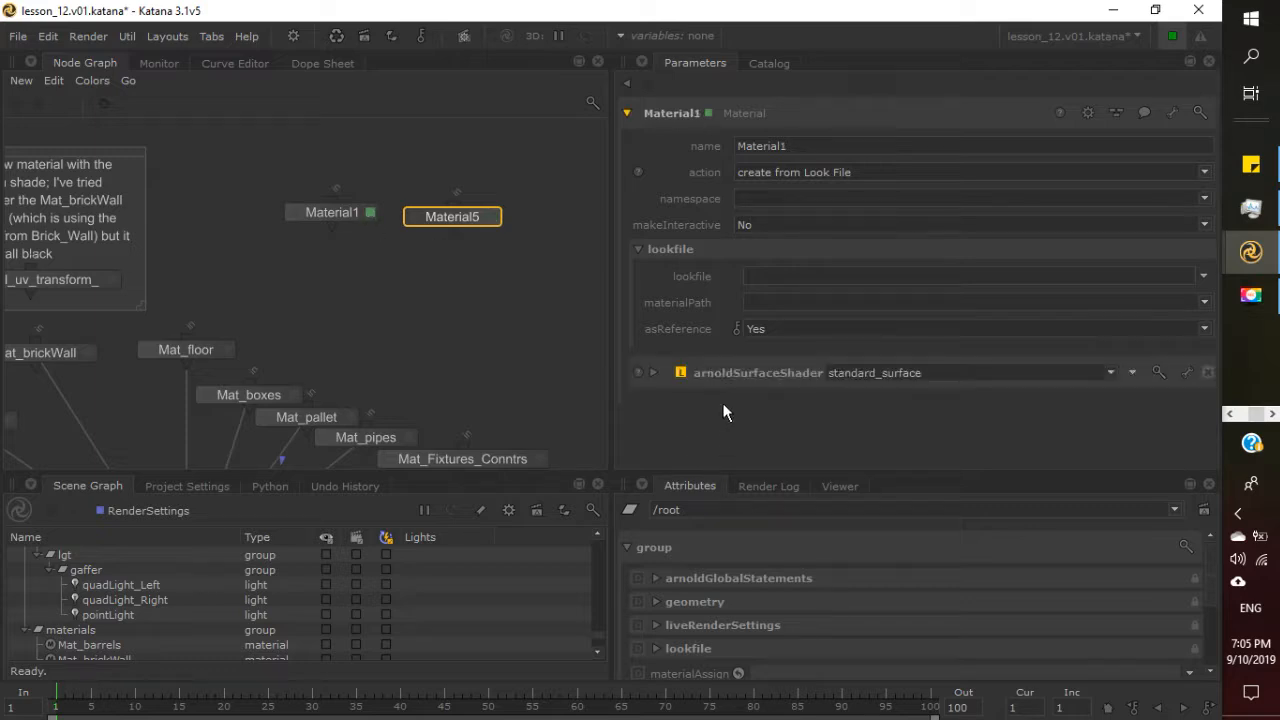
pyautogui.click(491, 217)
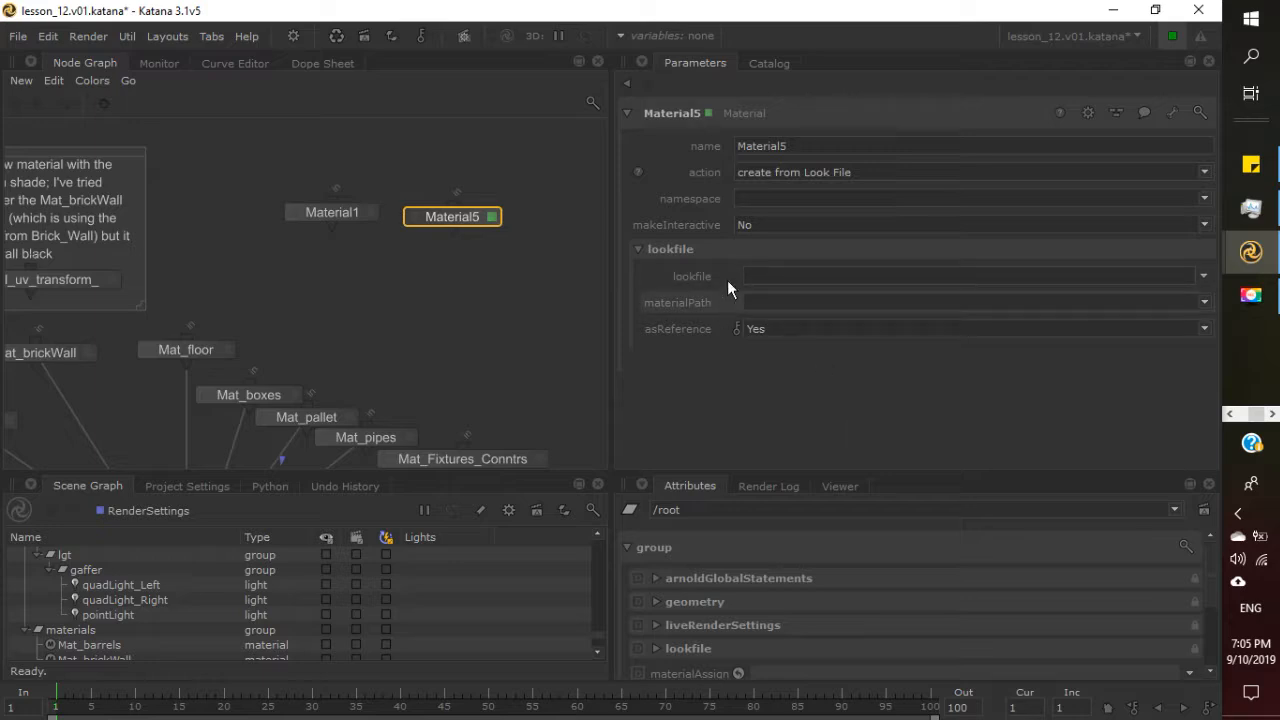
pyautogui.click(369, 213)
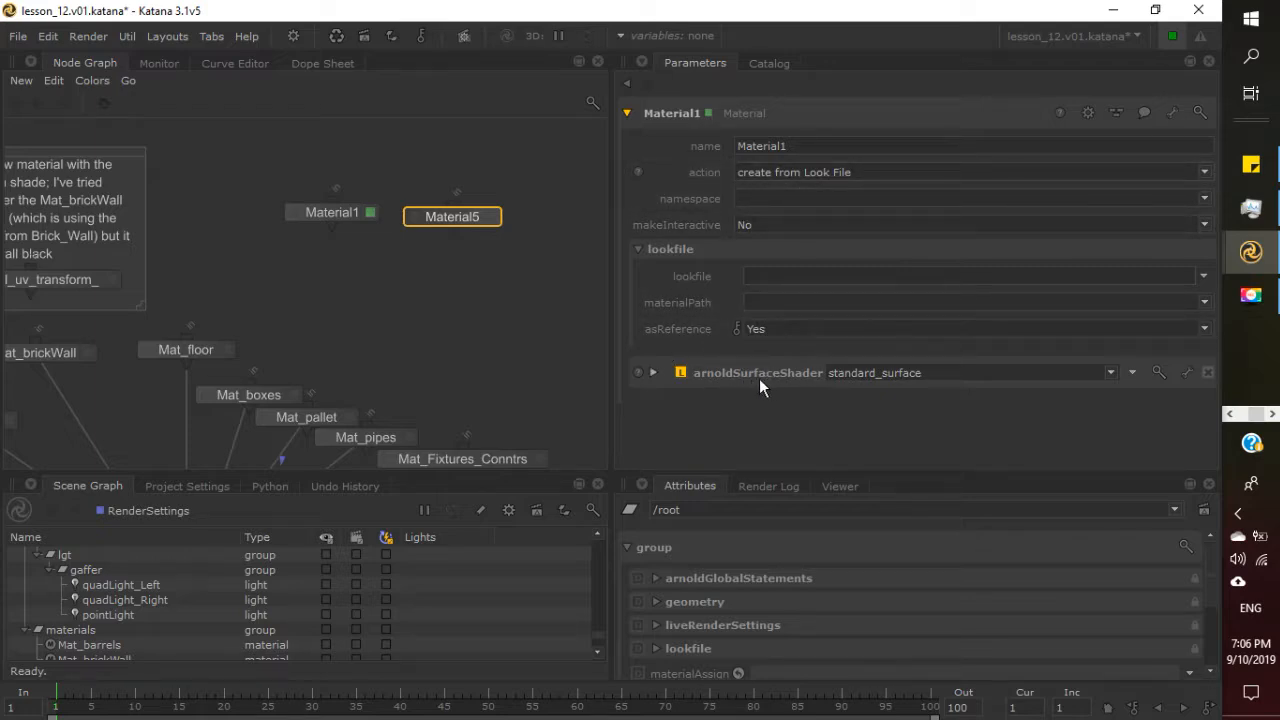
pyautogui.click(492, 217)
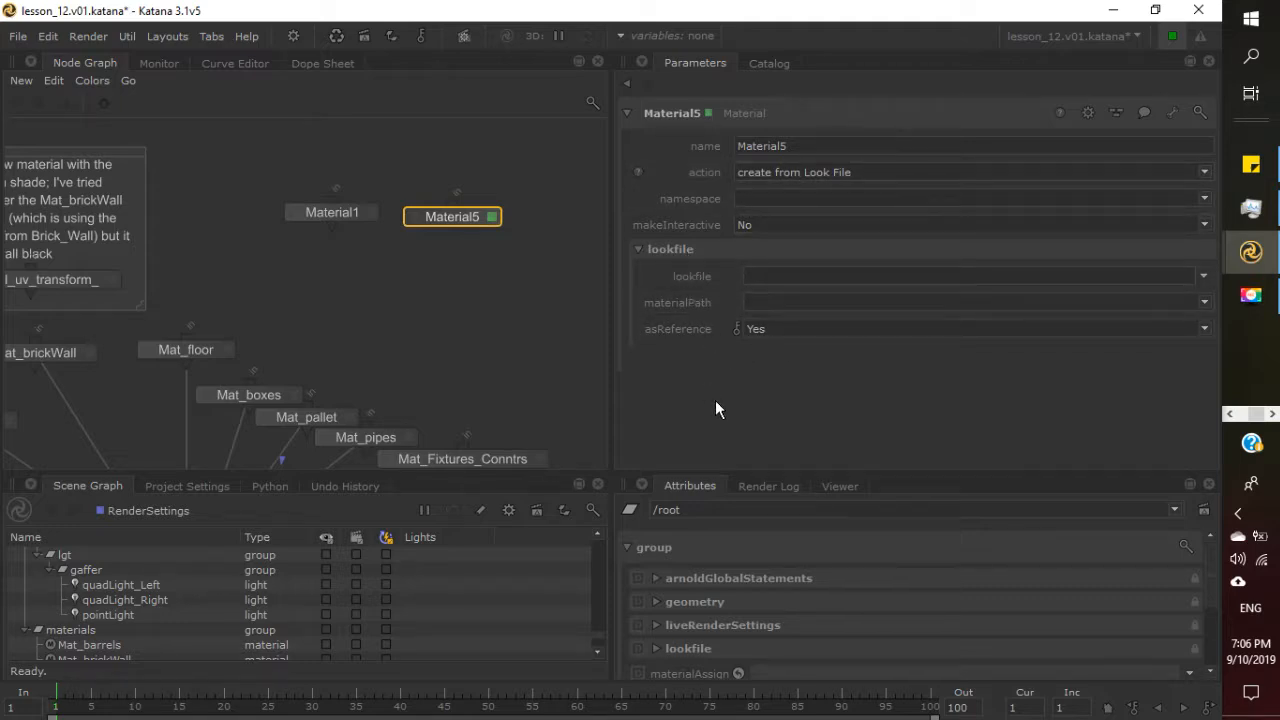
# Open the parameters of the Mat_brickWall node to inspect its lookfile and materialPath settings.
pyautogui.moveTo(20, 407); pyautogui.dragTo(254, 302, button='middle')
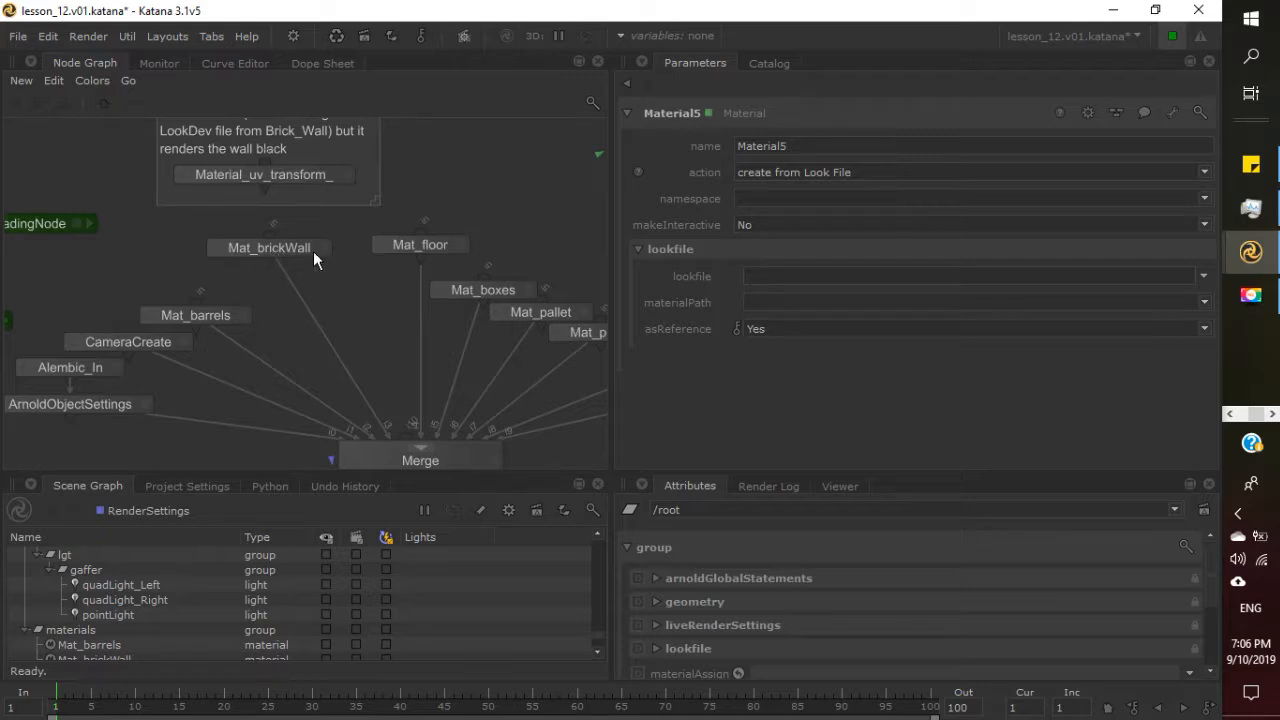
pyautogui.moveTo(560, 216); pyautogui.dragTo(419, 263, button='middle')
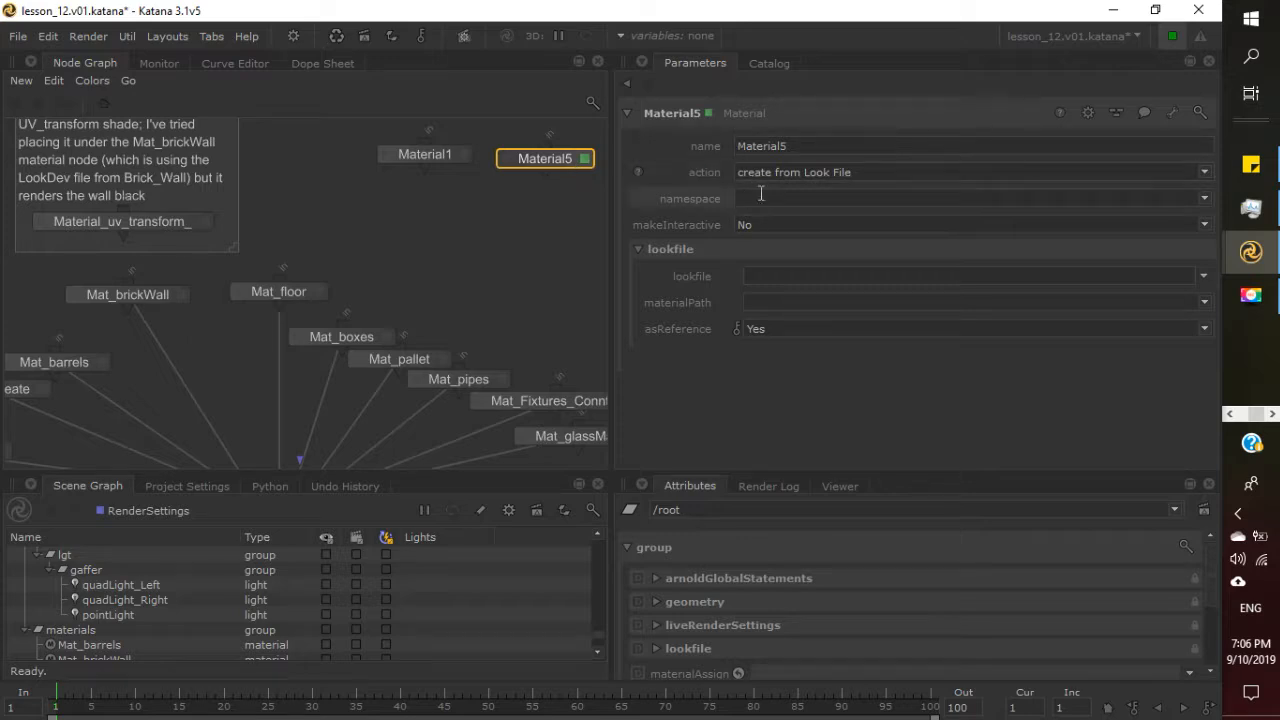
pyautogui.click(179, 295)
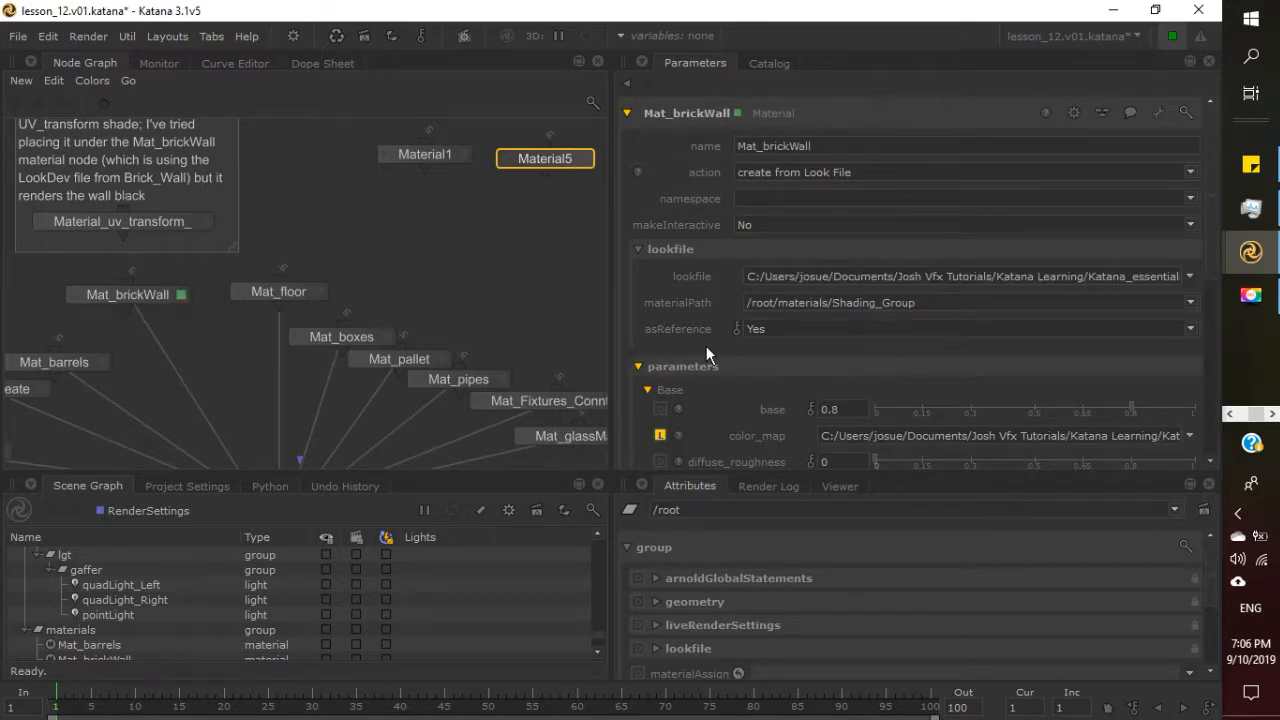
# Examine the Base and Coordinates parameters of Mat_brickWall, including the end of the color_map texture path.
pyautogui.scroll(-3, 706, 346)
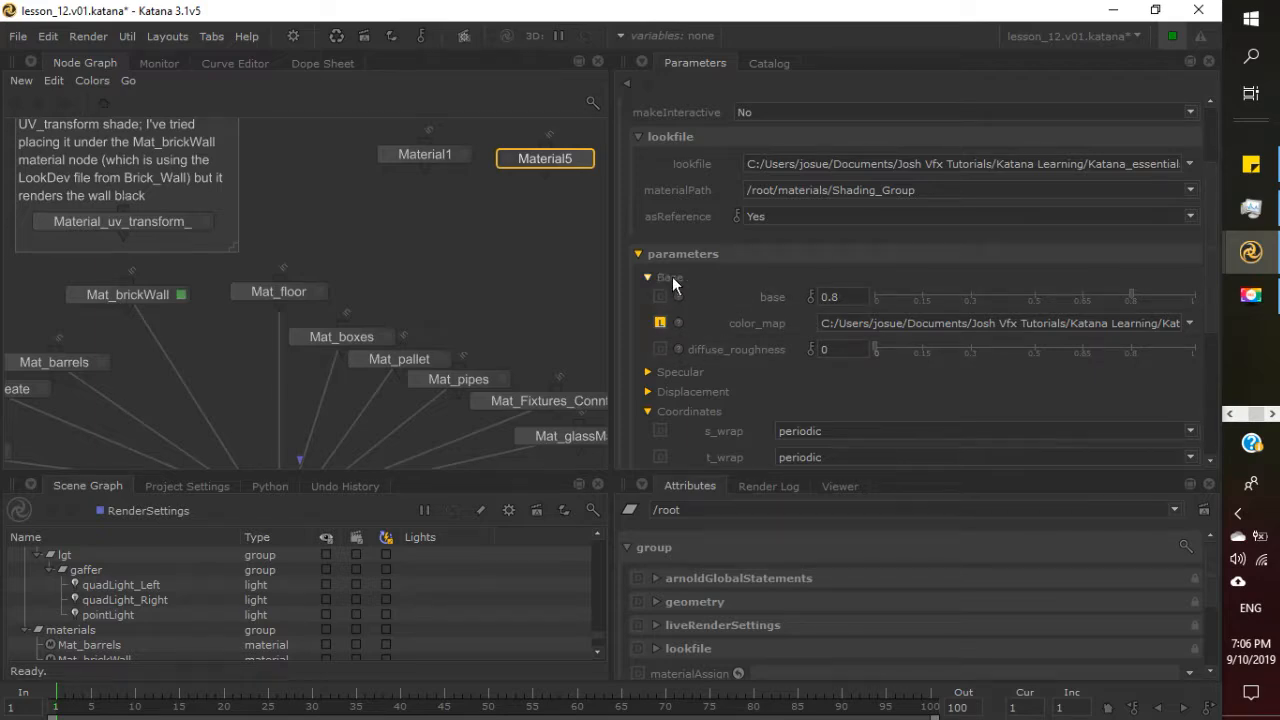
pyautogui.scroll(-1, 712, 384)
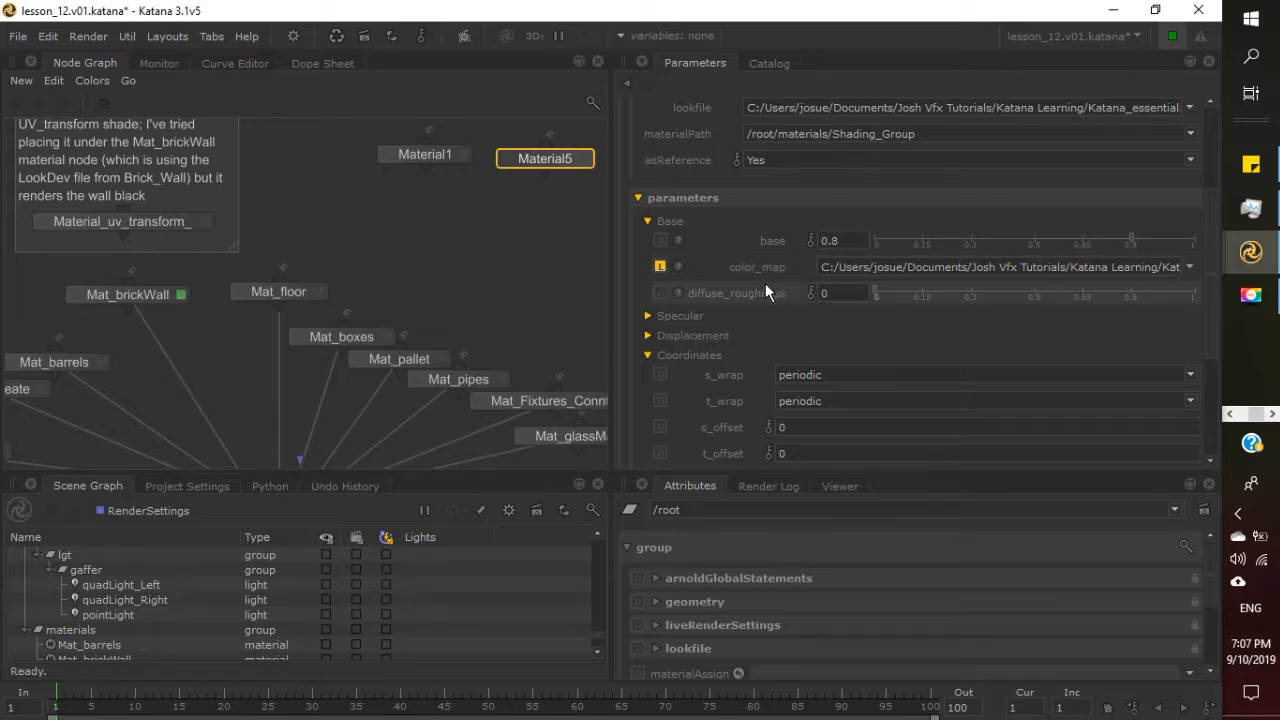
pyautogui.press('space')
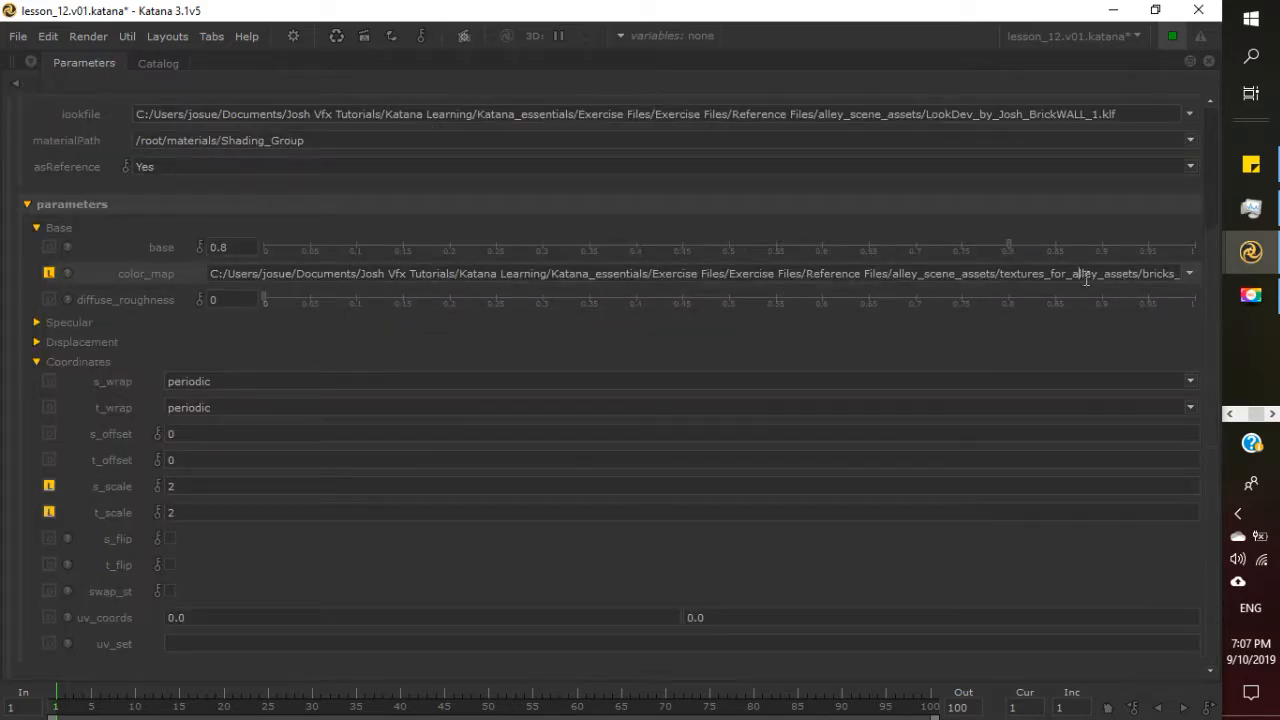
pyautogui.moveTo(1080, 273); pyautogui.dragTo(1226, 285)
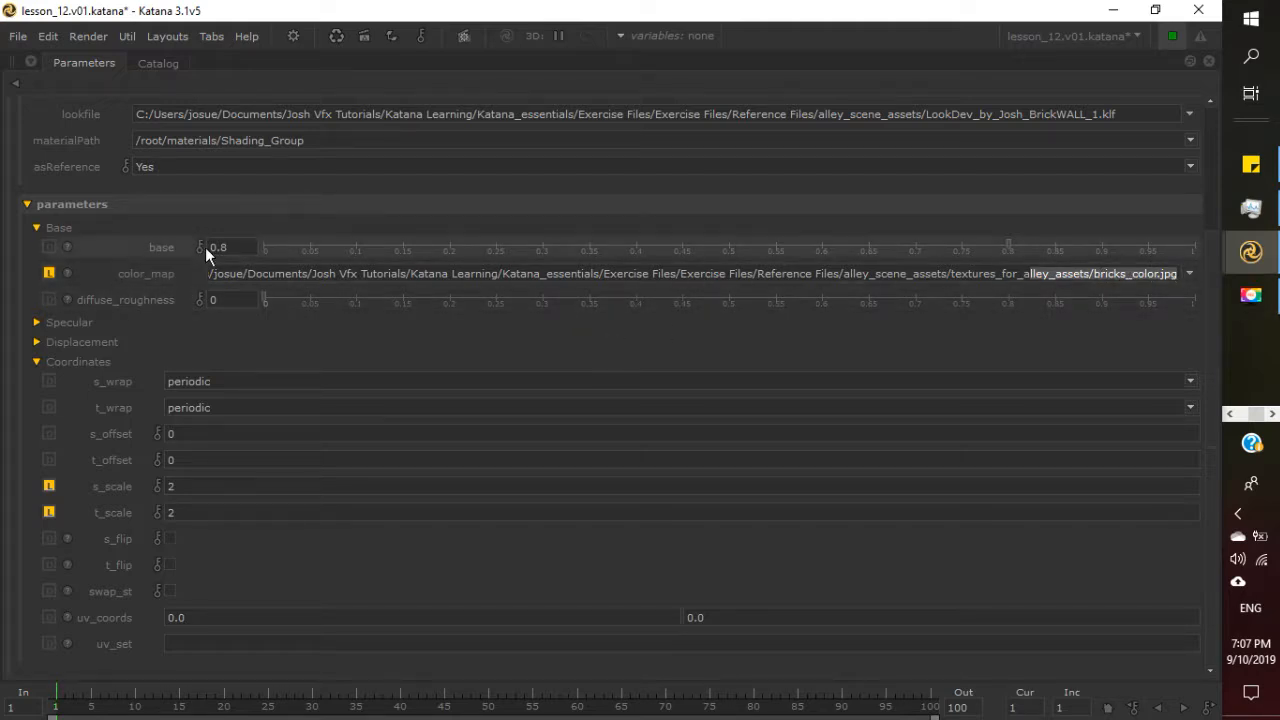
pyautogui.press('BackSpace')
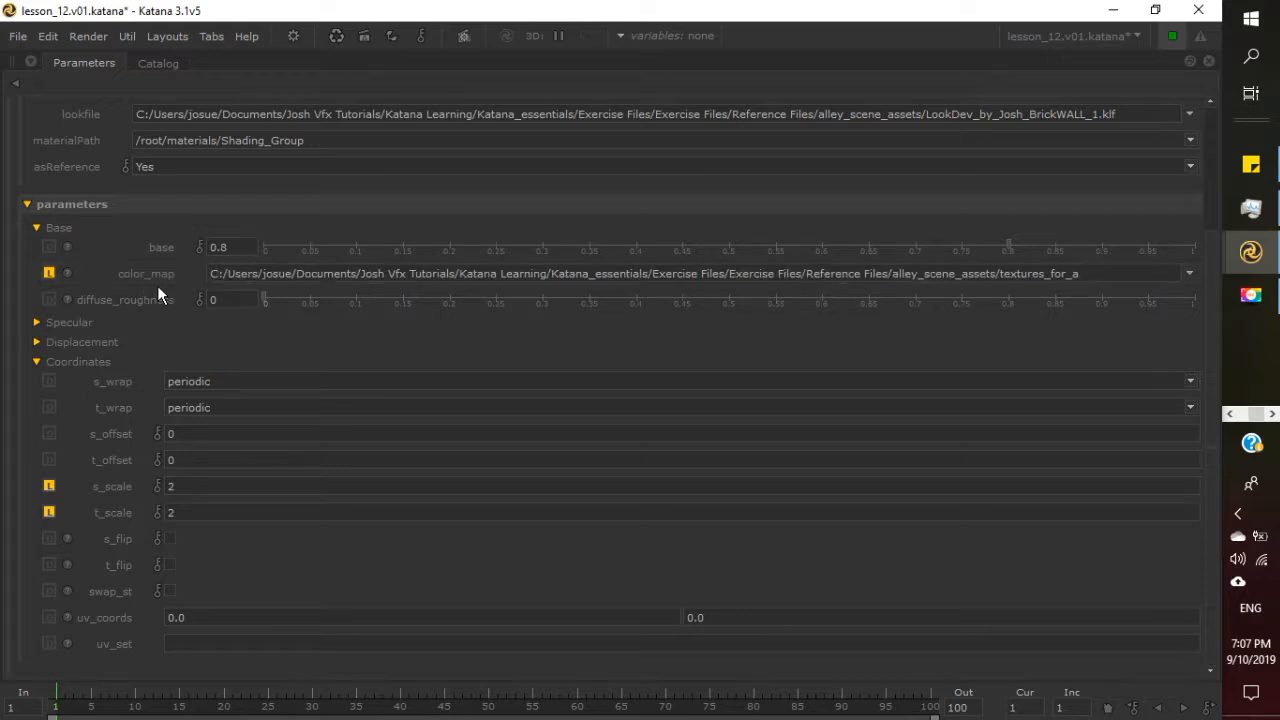
pyautogui.hotkey('ctrl', 'z')
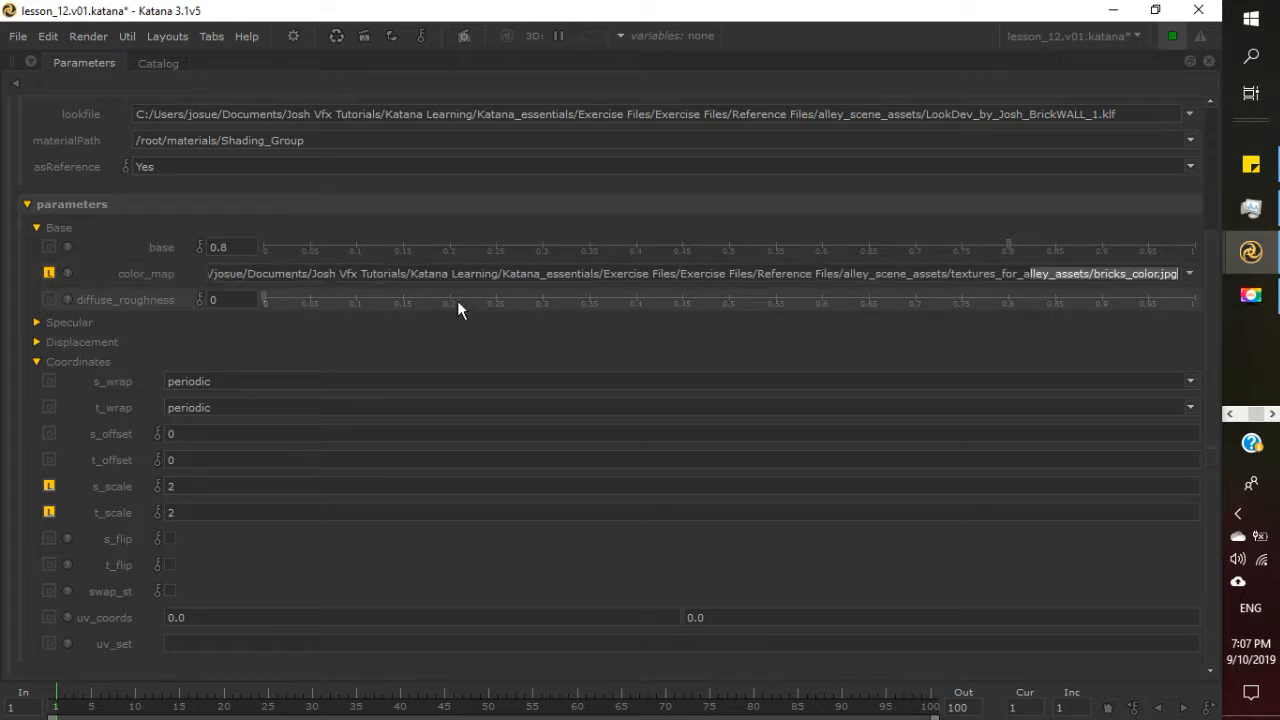
pyautogui.click(131, 245)
pyautogui.press('space')
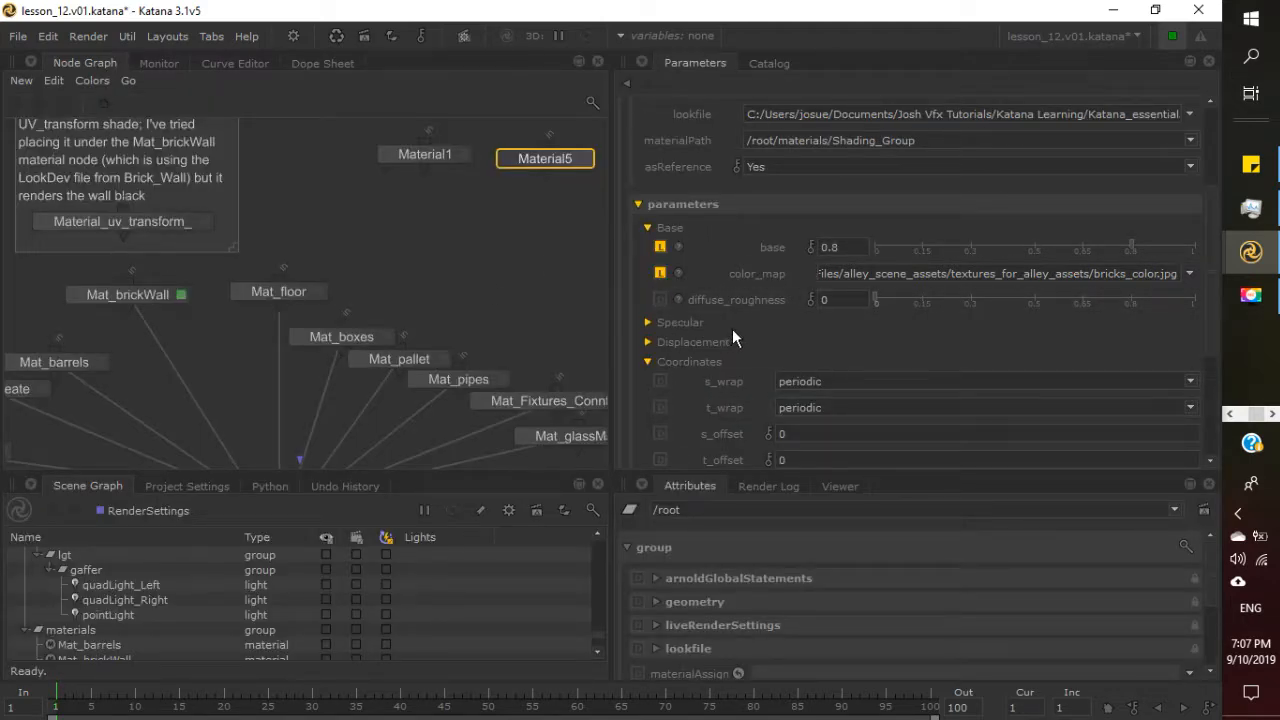
pyautogui.scroll(2, 964, 170)
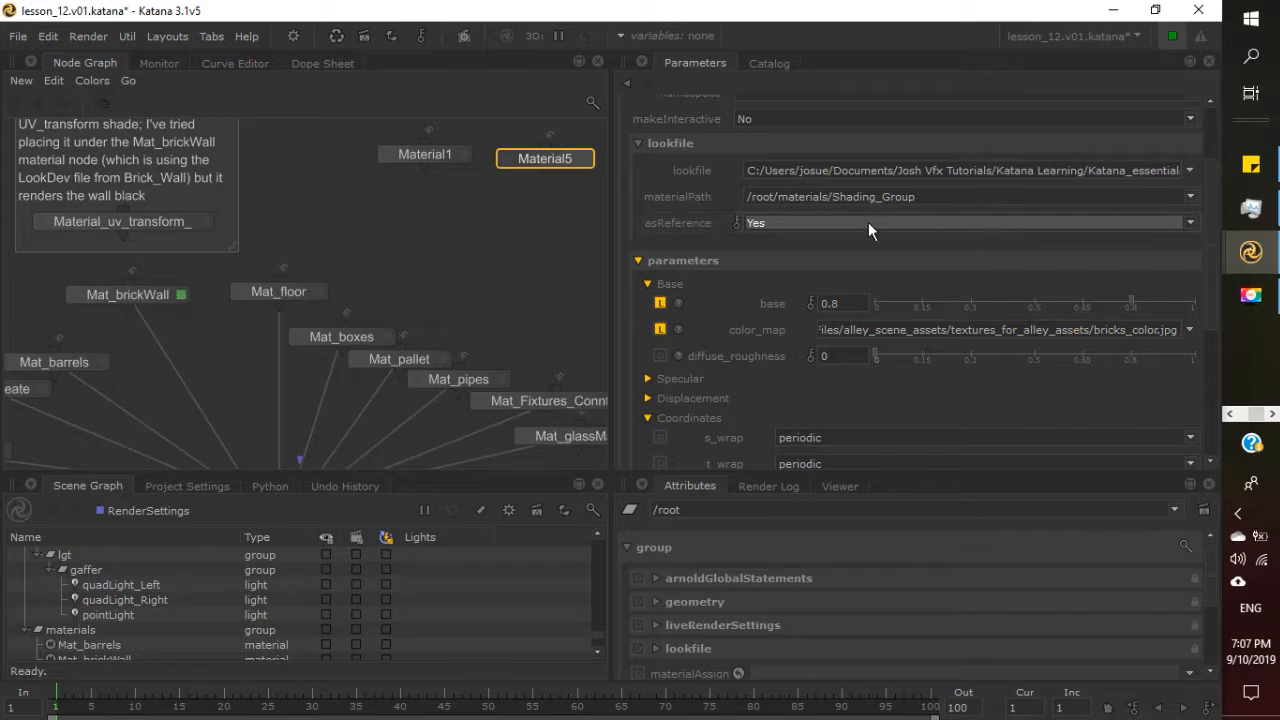
# Select the Mat_brickWall node and highlight the .klf file name at the end of its lookfile path.
pyautogui.click(115, 298)
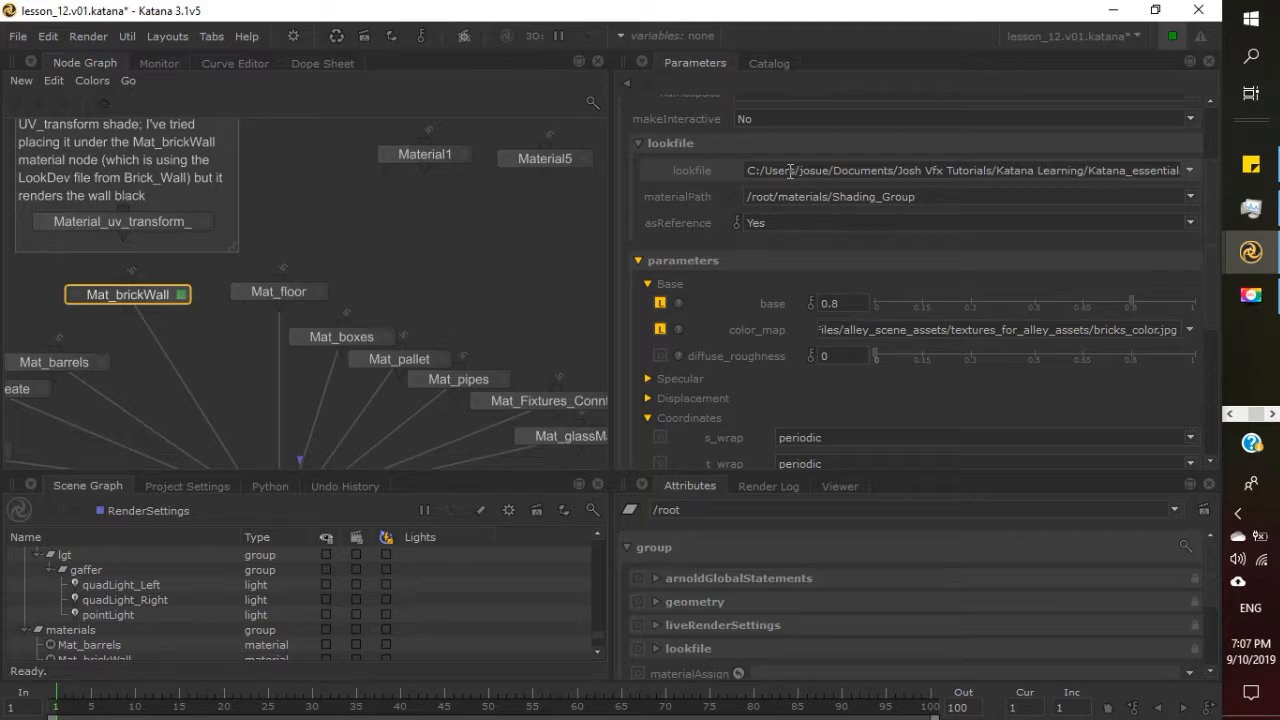
pyautogui.moveTo(790, 171); pyautogui.dragTo(1272, 177)
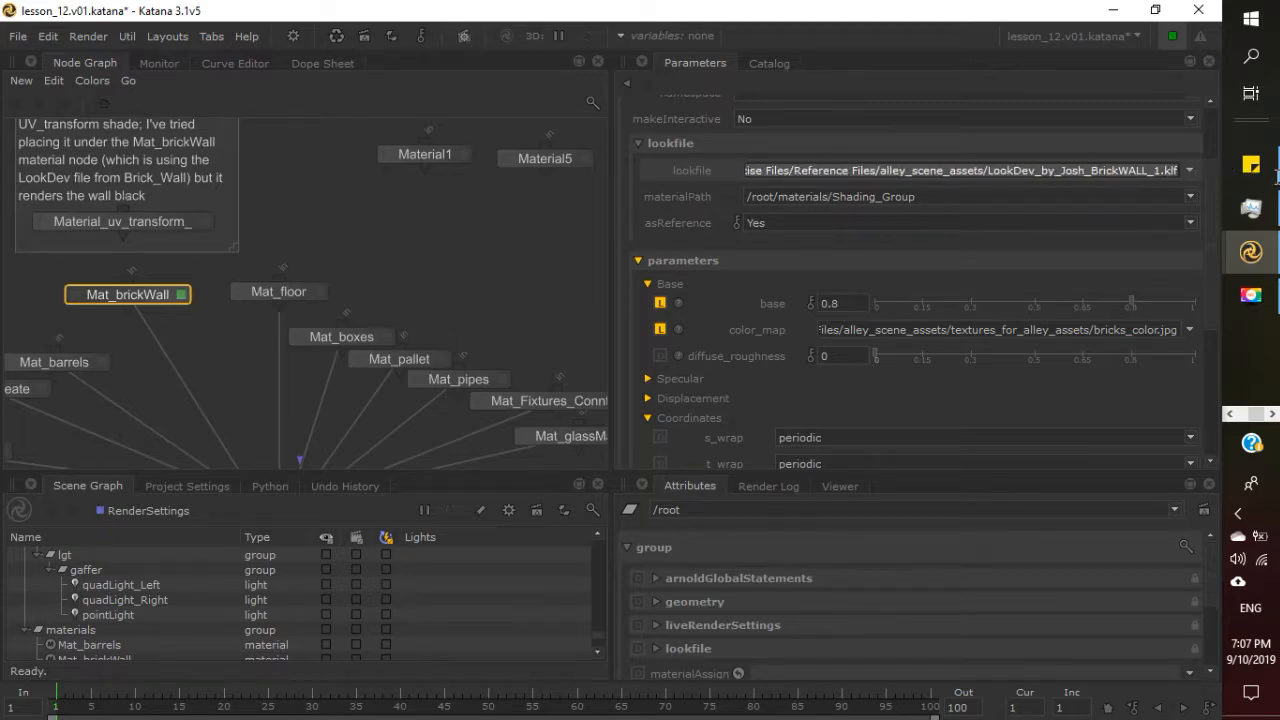
pyautogui.click(1066, 170)
pyautogui.moveTo(990, 172); pyautogui.dragTo(1178, 174)
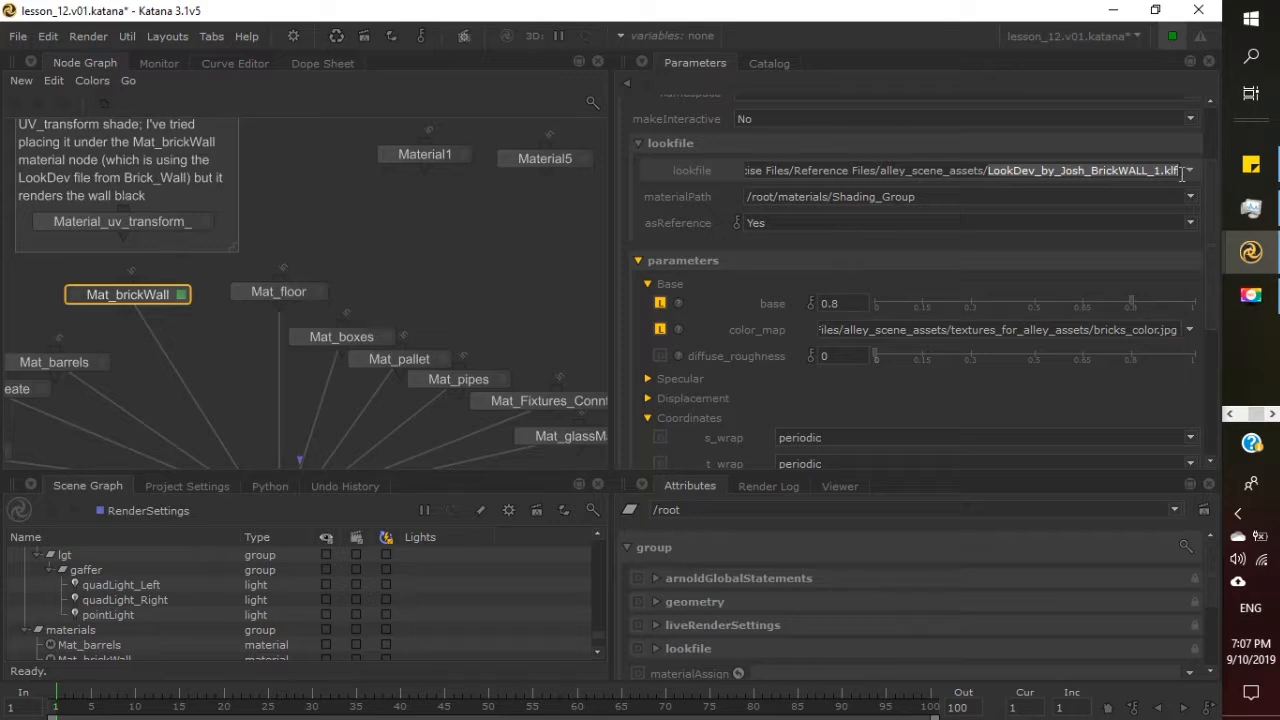
# Go to the Brick_wall shading network and open the parameters of its UV_transform node.
pyautogui.scroll(3, 514, 237)
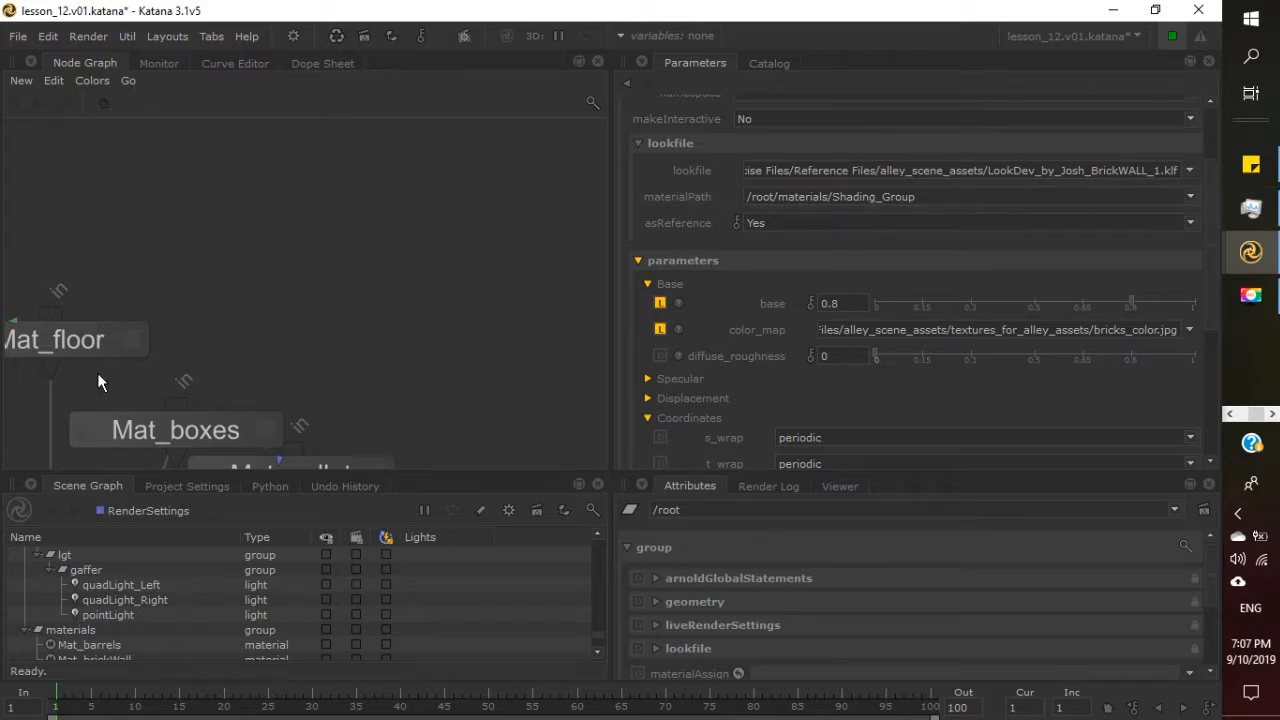
pyautogui.scroll(-6, 420, 219)
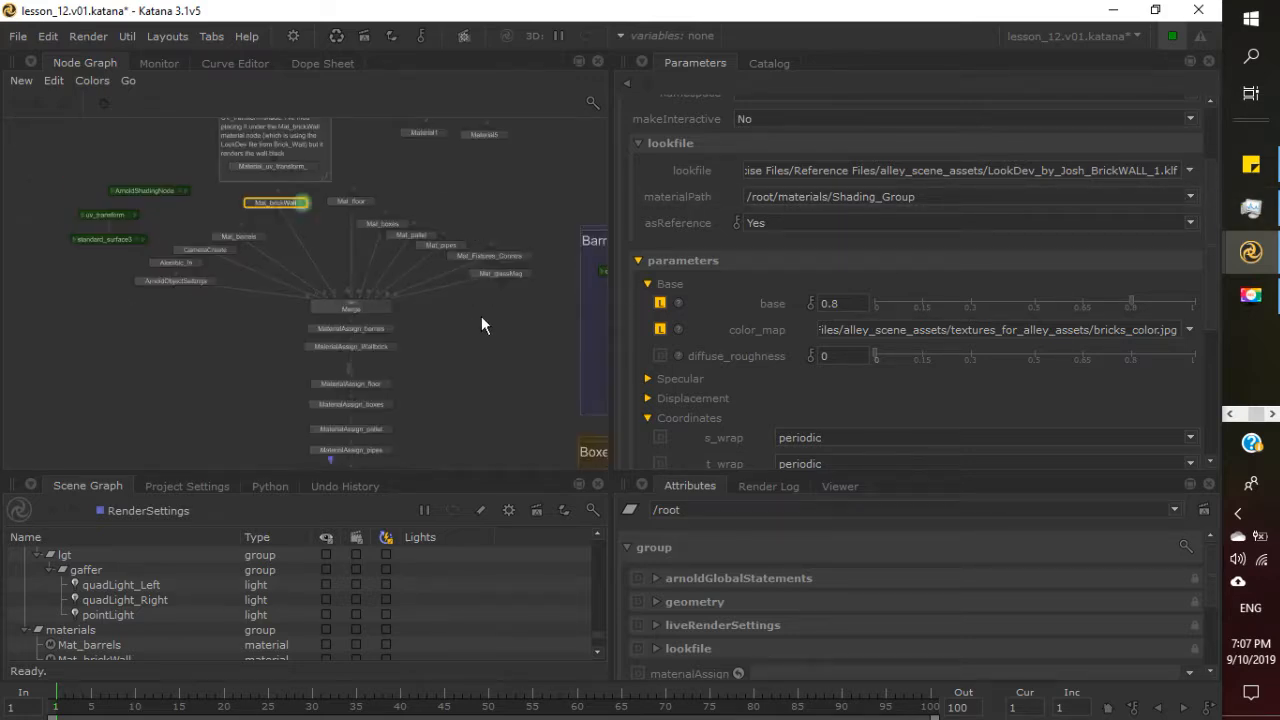
pyautogui.moveTo(503, 229); pyautogui.dragTo(353, 237, button='middle')
pyautogui.moveTo(555, 310); pyautogui.dragTo(318, 284, button='middle')
pyautogui.scroll(3, 357, 363)
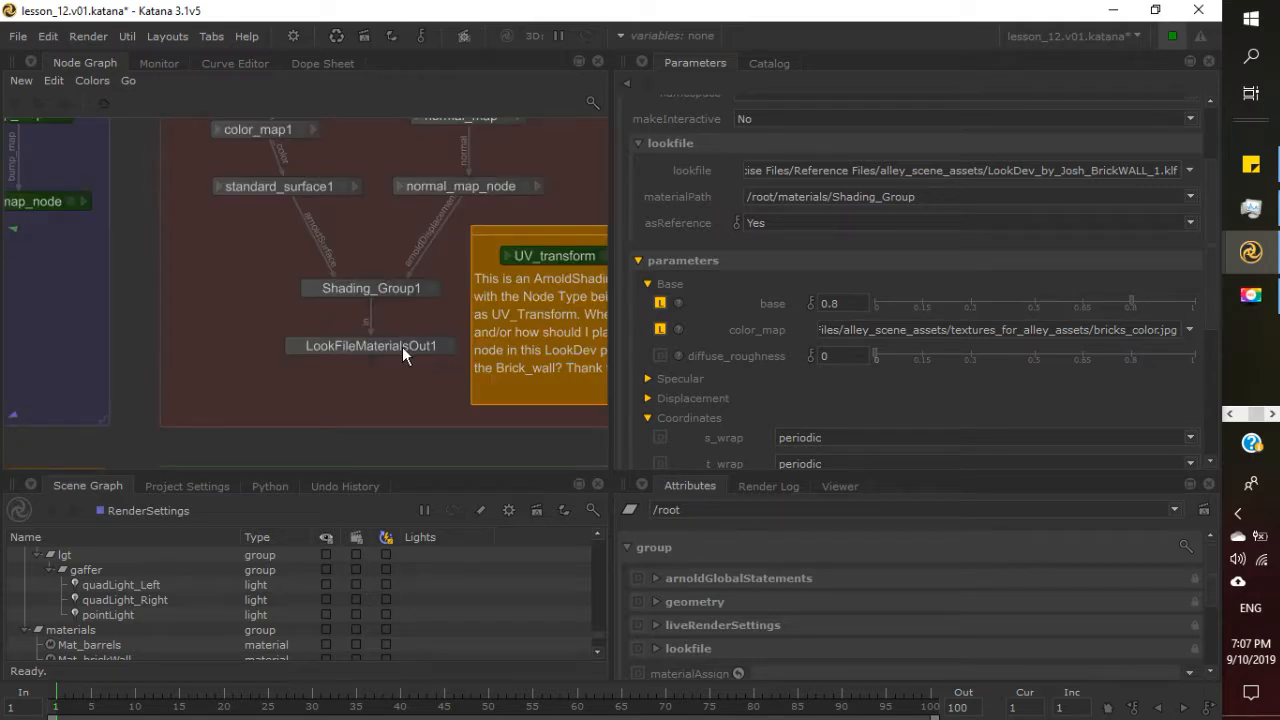
pyautogui.moveTo(409, 247); pyautogui.dragTo(305, 336, button='middle')
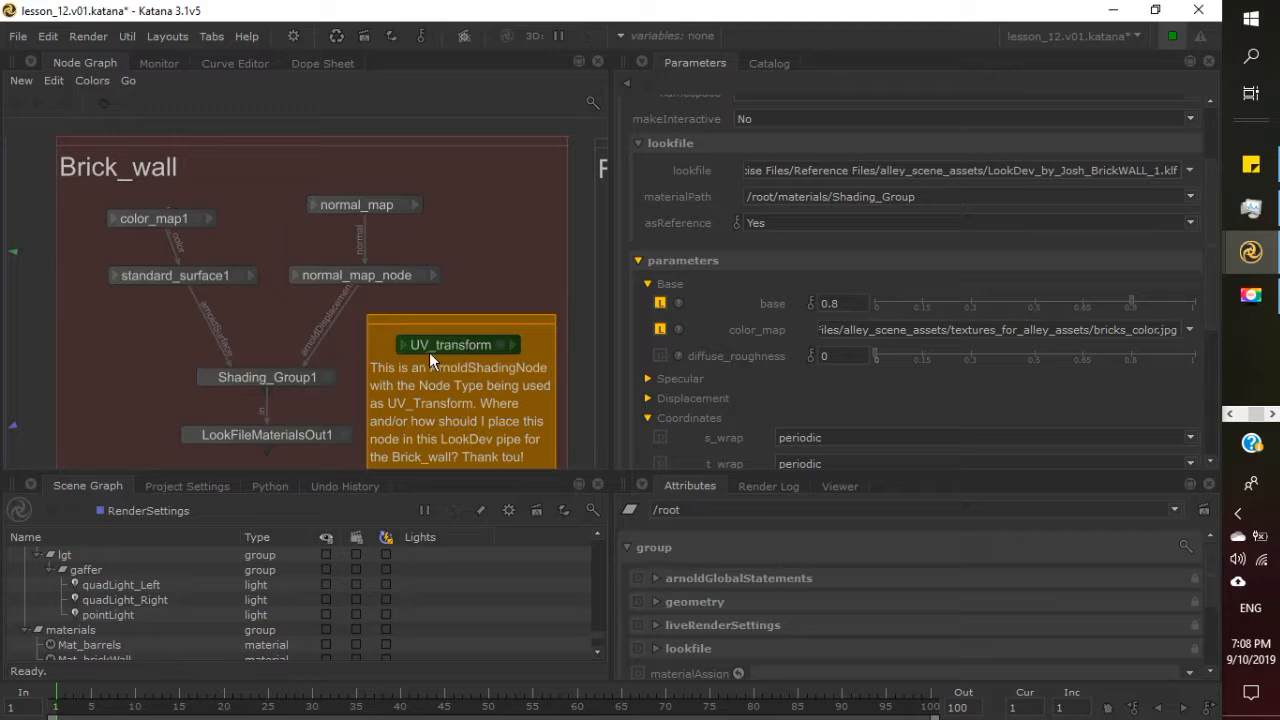
pyautogui.moveTo(456, 391); pyautogui.dragTo(458, 354, button='middle')
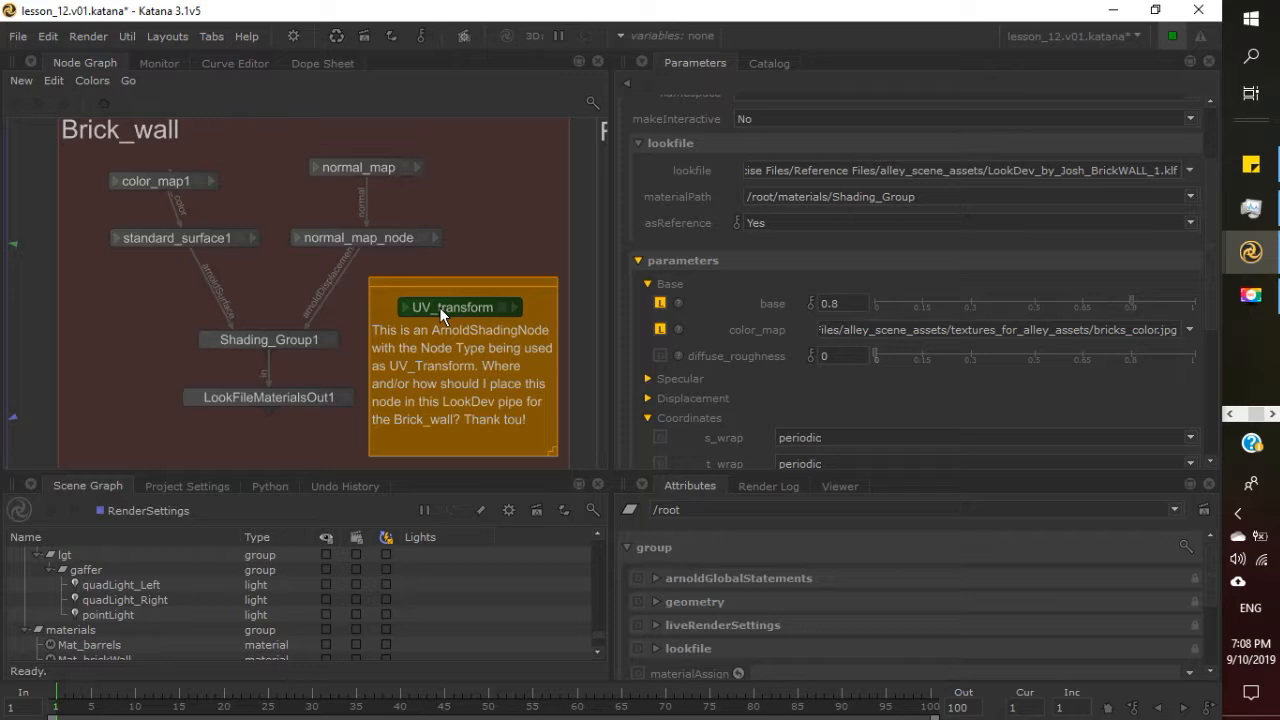
pyautogui.click(502, 307)
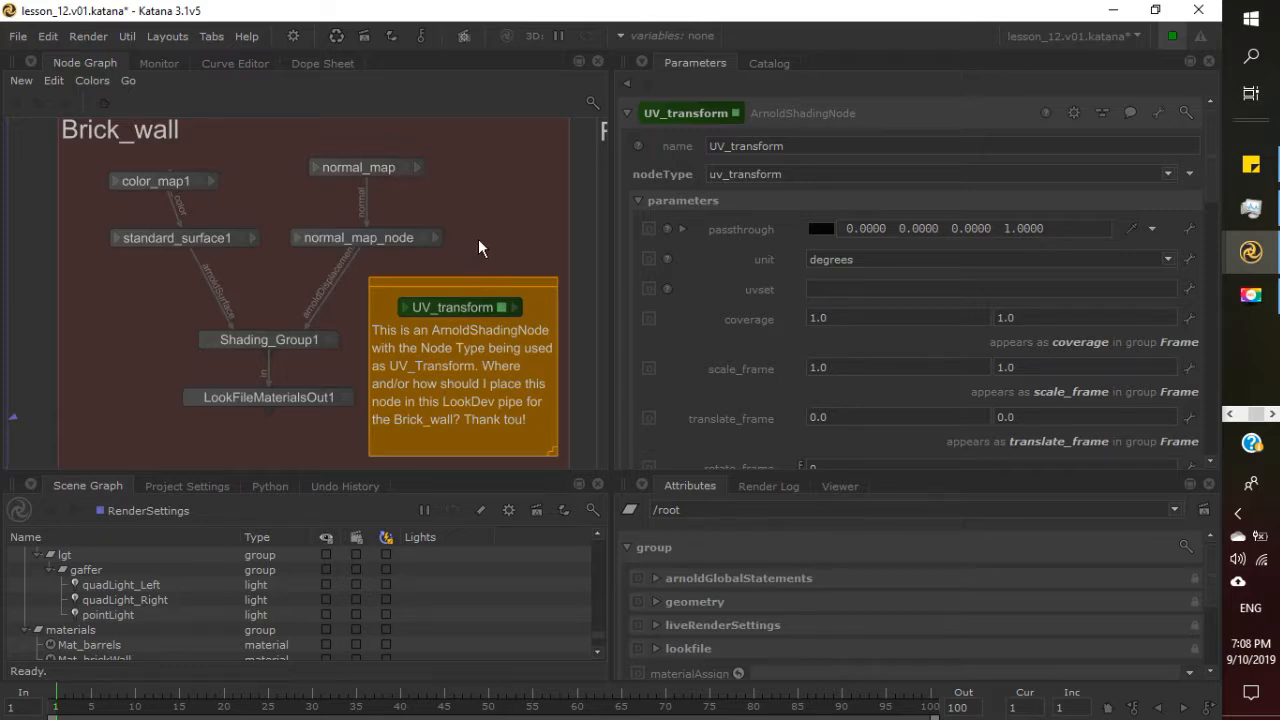
# Look over the Brick_wall network, then return to the Mat_brickWall and Material_uv_transform_ nodes to compare the two setups.
pyautogui.moveTo(482, 246); pyautogui.dragTo(528, 296, button='middle')
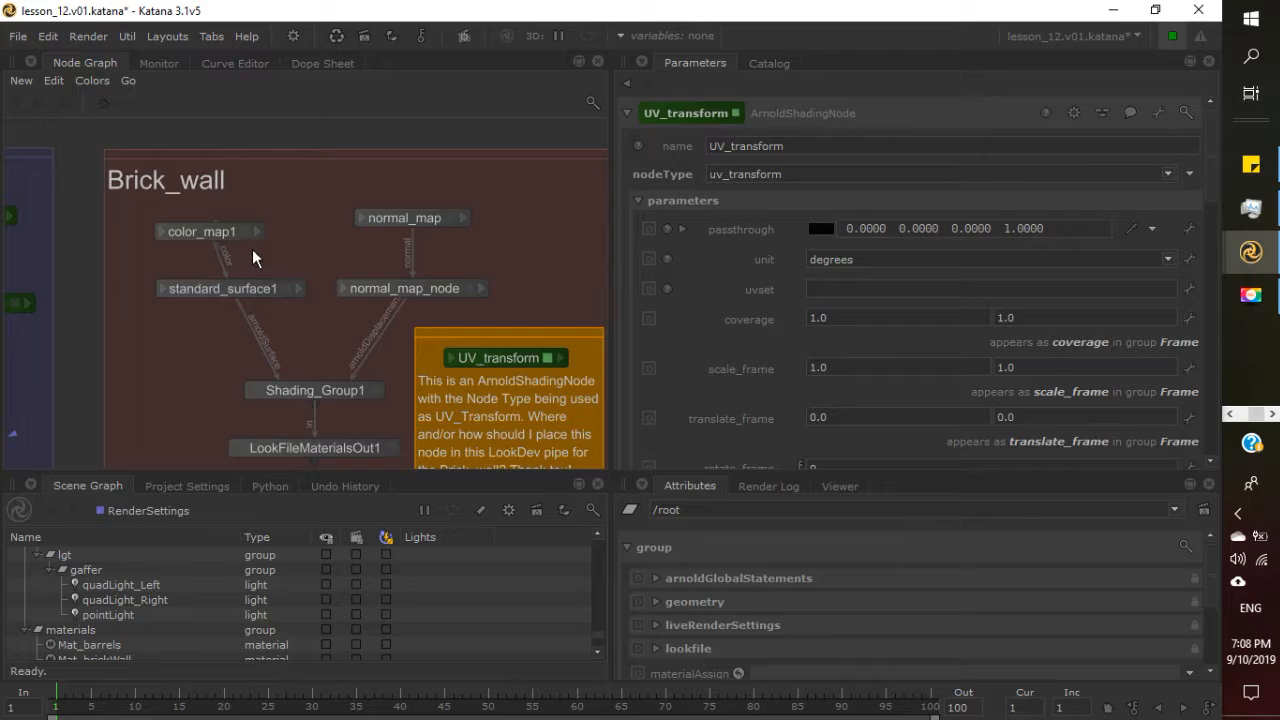
pyautogui.moveTo(311, 351); pyautogui.dragTo(298, 272, button='middle')
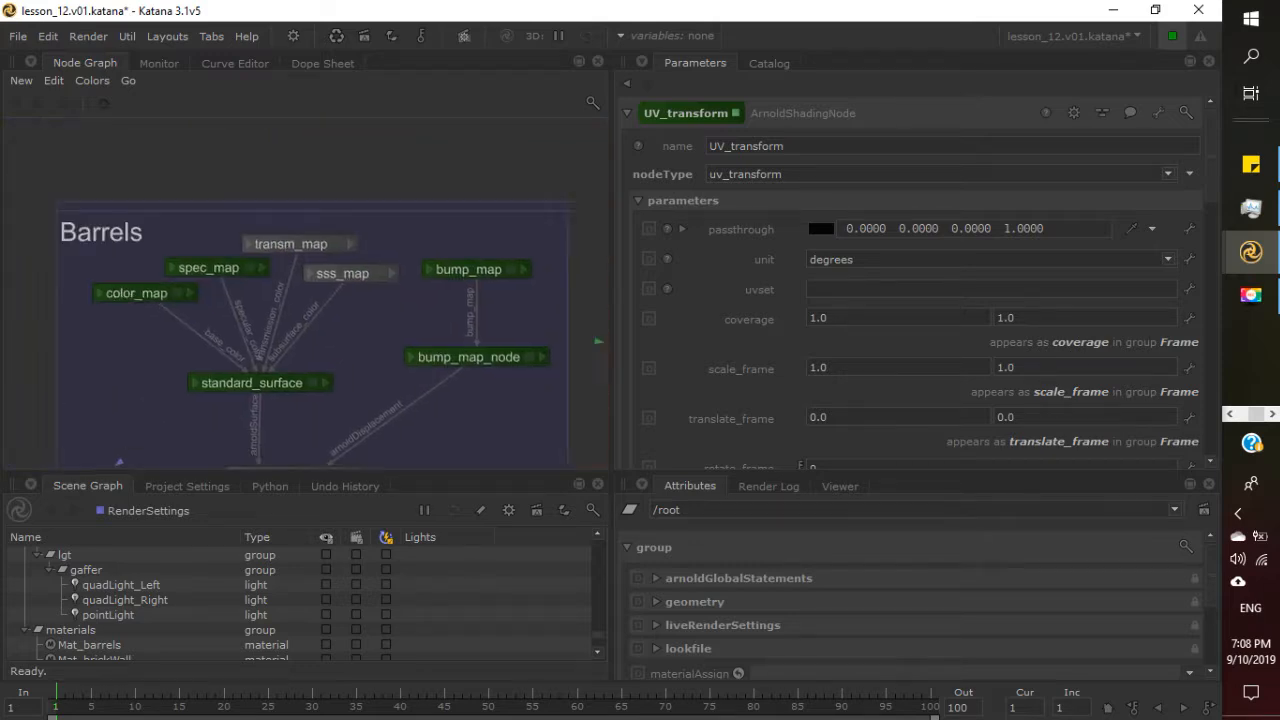
pyautogui.moveTo(298, 325); pyautogui.dragTo(455, 327, button='middle')
pyautogui.moveTo(138, 348); pyautogui.dragTo(563, 310, button='middle')
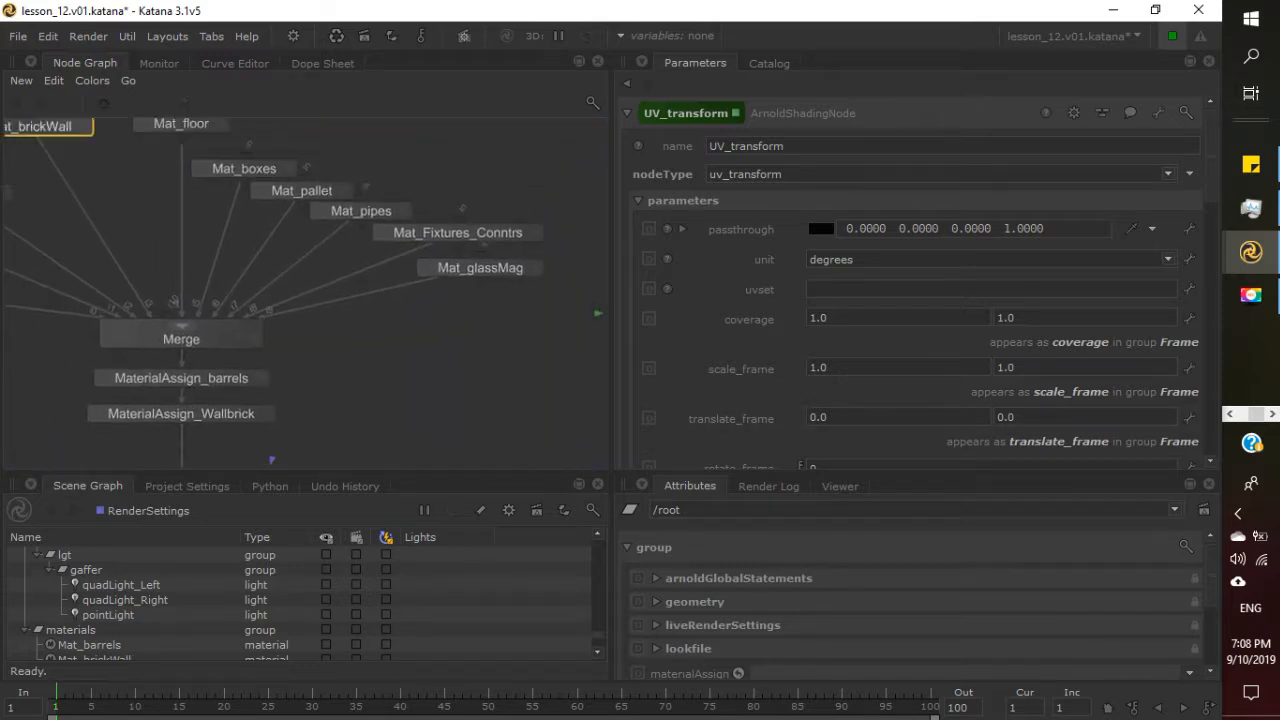
pyautogui.moveTo(271, 460); pyautogui.dragTo(343, 508, button='middle')
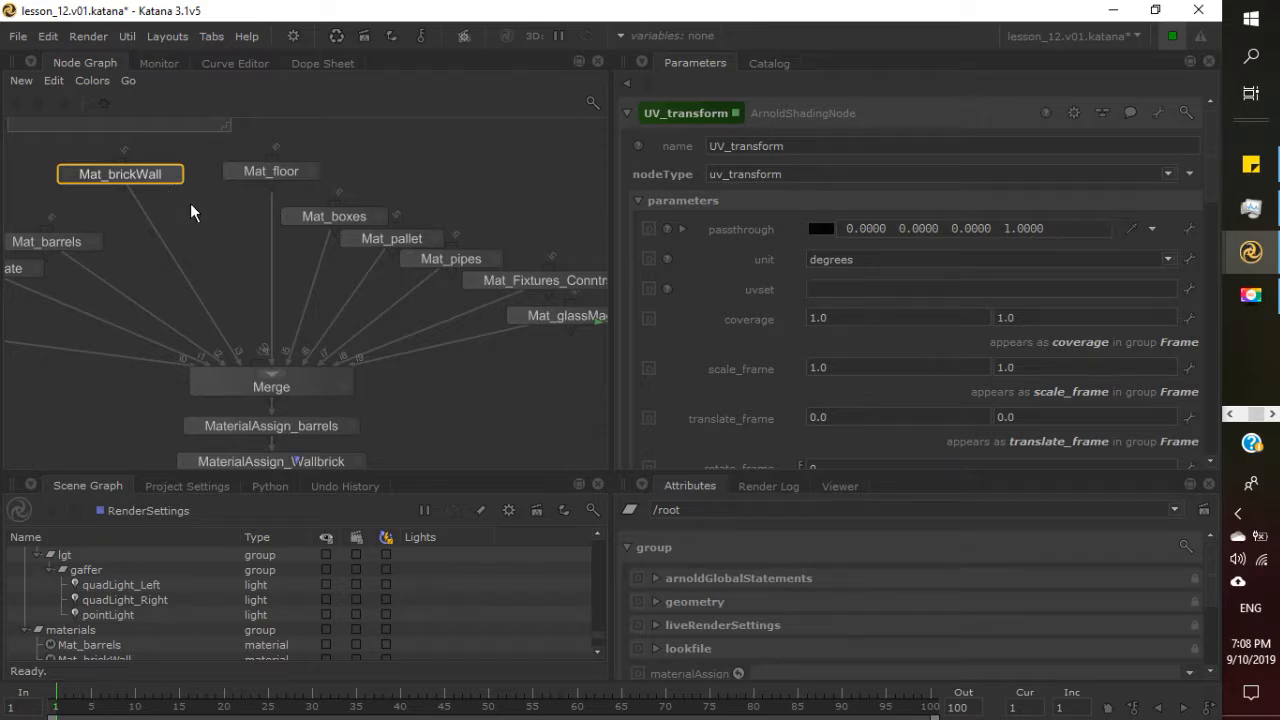
pyautogui.moveTo(251, 269); pyautogui.dragTo(331, 304, button='middle')
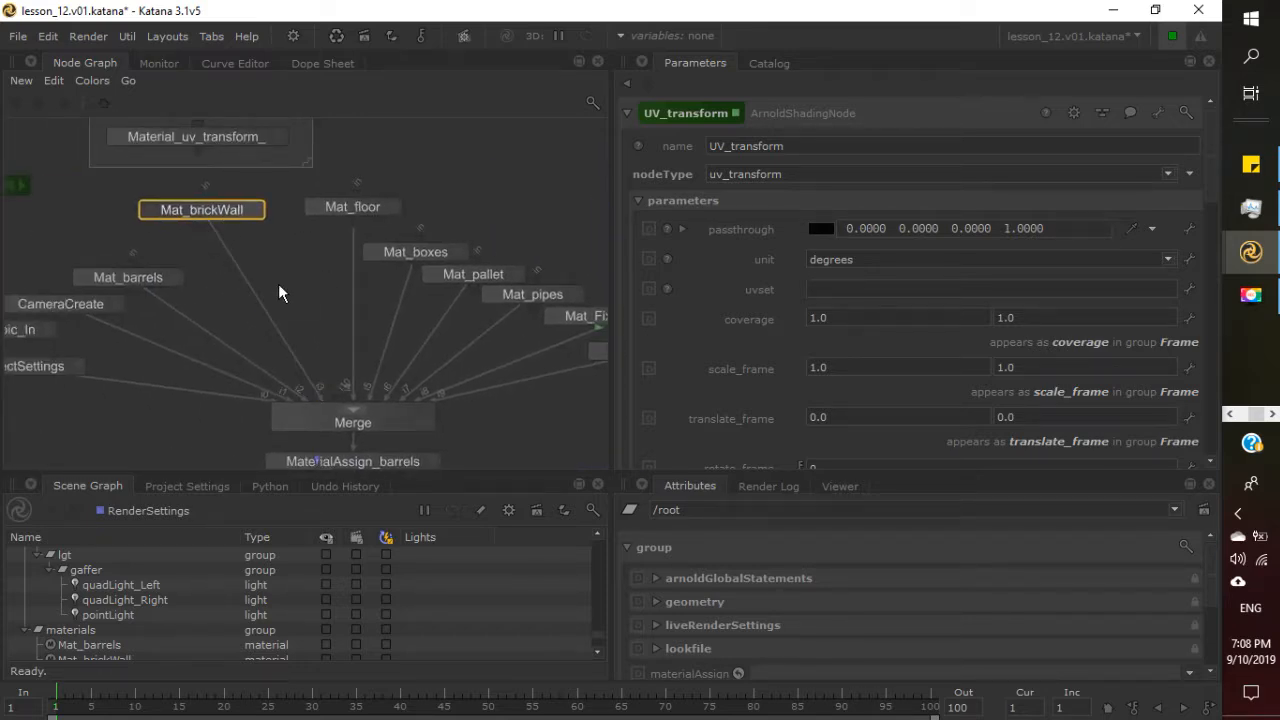
pyautogui.moveTo(281, 244); pyautogui.dragTo(272, 265, button='middle')
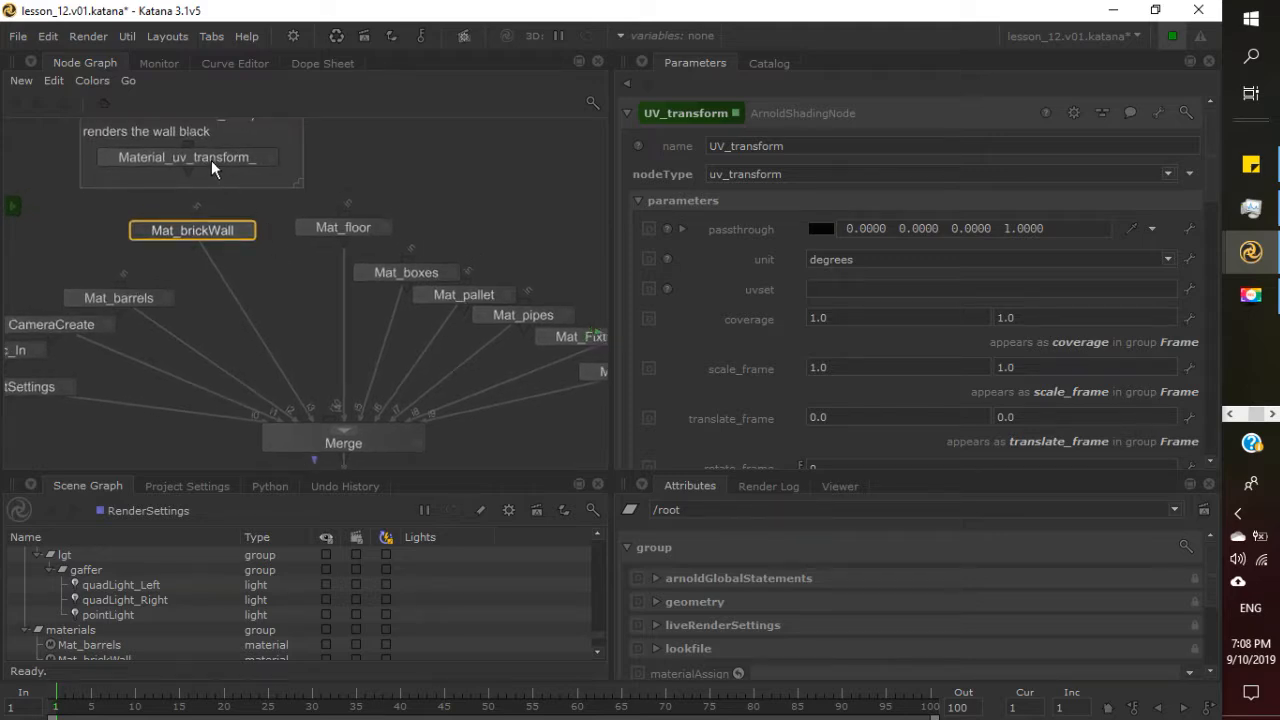
pyautogui.moveTo(266, 178); pyautogui.dragTo(258, 210, button='middle')
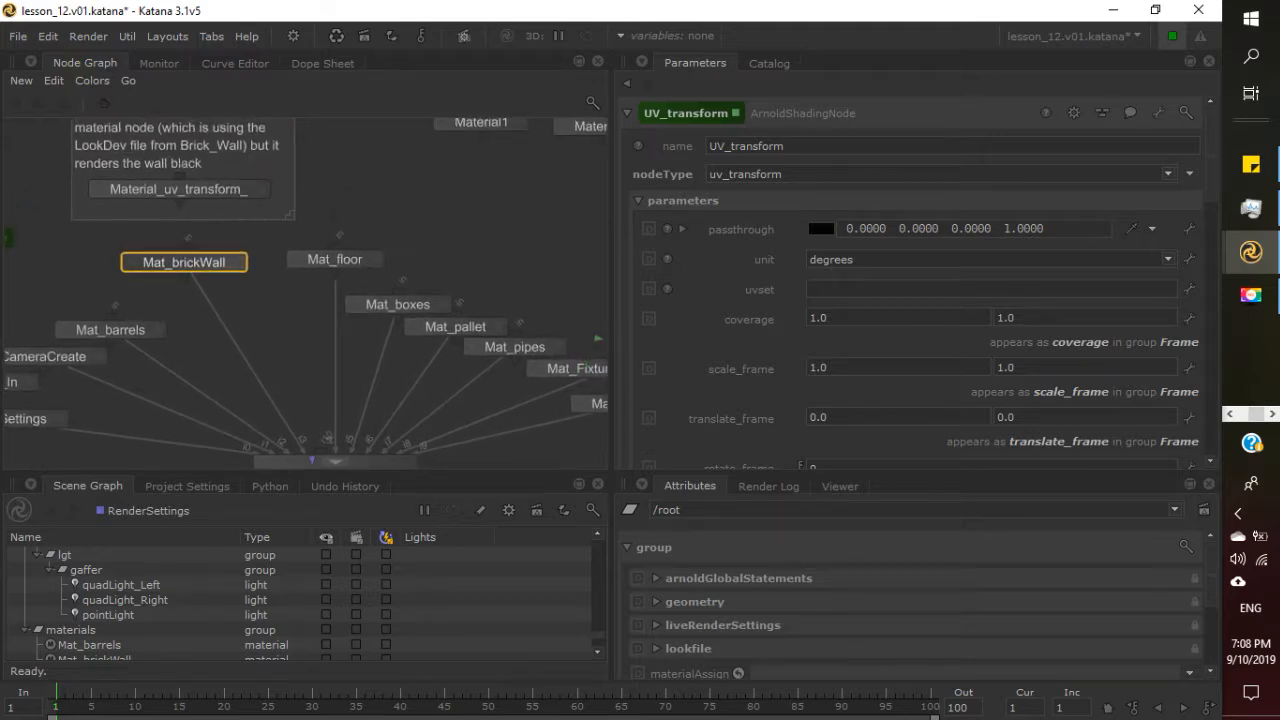
pyautogui.moveTo(518, 241); pyautogui.dragTo(481, 280, button='middle')
# Return to the Brick_wall network and examine how color_map1 and standard_surface1 feed Shading_Group1 and LookFileMaterialsOut1.
pyautogui.scroll(3, 483, 278)
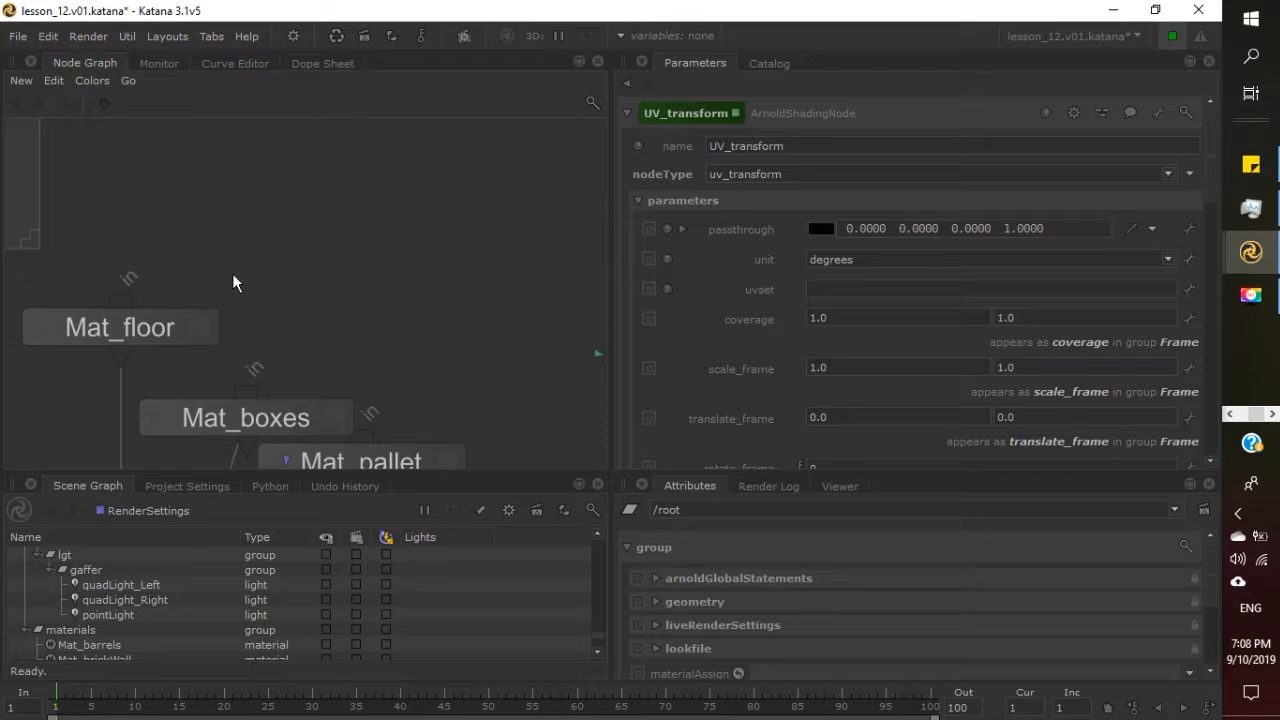
pyautogui.scroll(-7, 255, 295)
pyautogui.moveTo(569, 378); pyautogui.dragTo(391, 274, button='middle')
pyautogui.scroll(3, 391, 274)
pyautogui.moveTo(598, 323); pyautogui.dragTo(328, 172, button='middle')
pyautogui.moveTo(575, 264); pyautogui.dragTo(263, 367, button='middle')
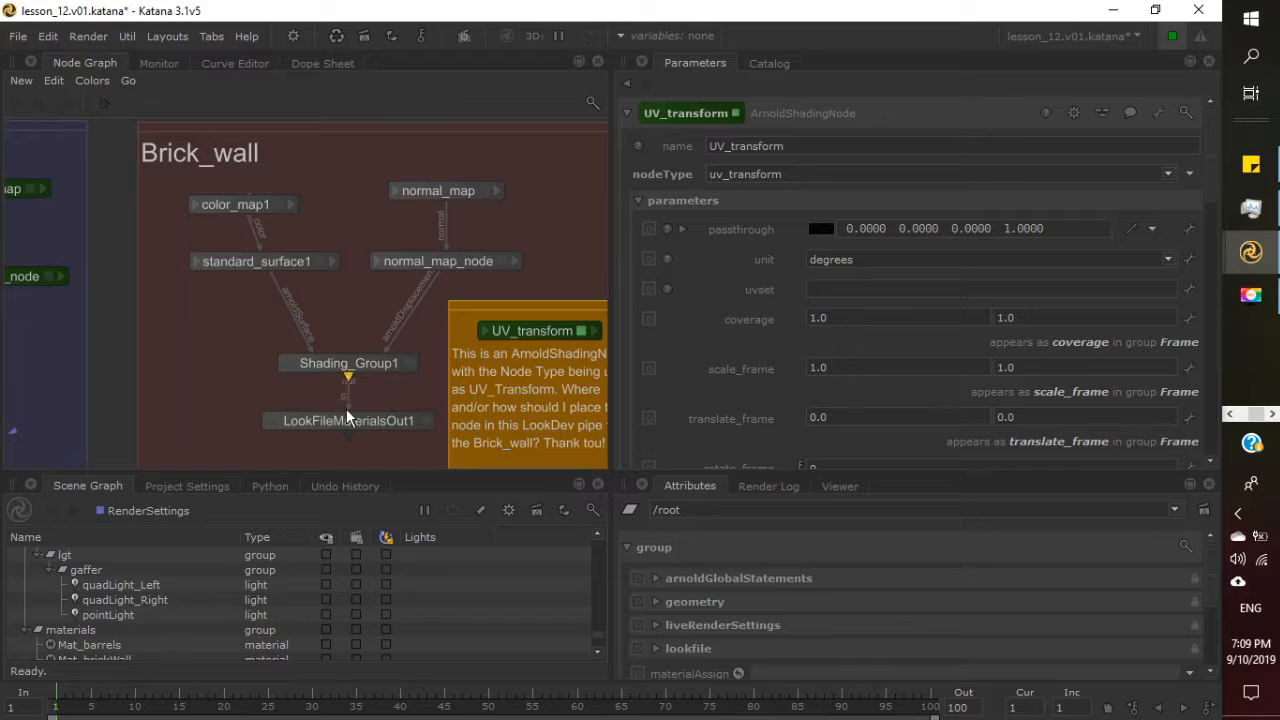
pyautogui.scroll(4, 270, 210)
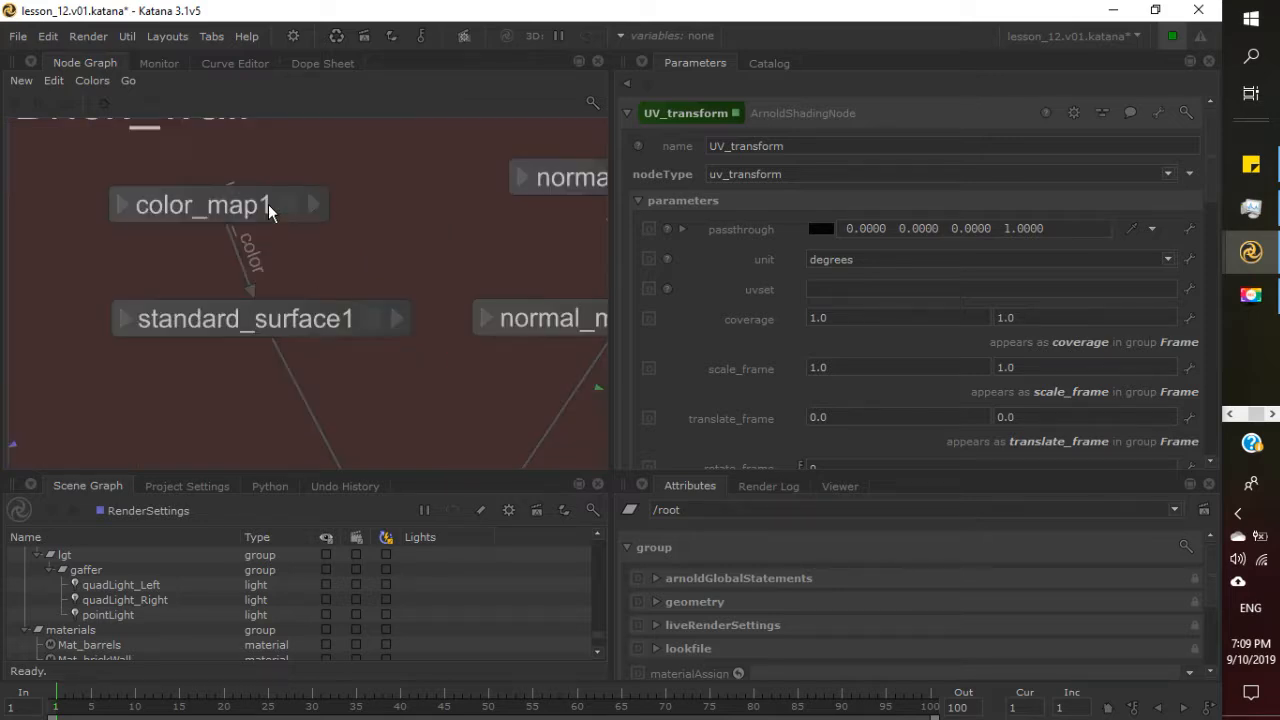
pyautogui.scroll(-4, 312, 250)
pyautogui.moveTo(324, 251); pyautogui.dragTo(280, 197, button='middle')
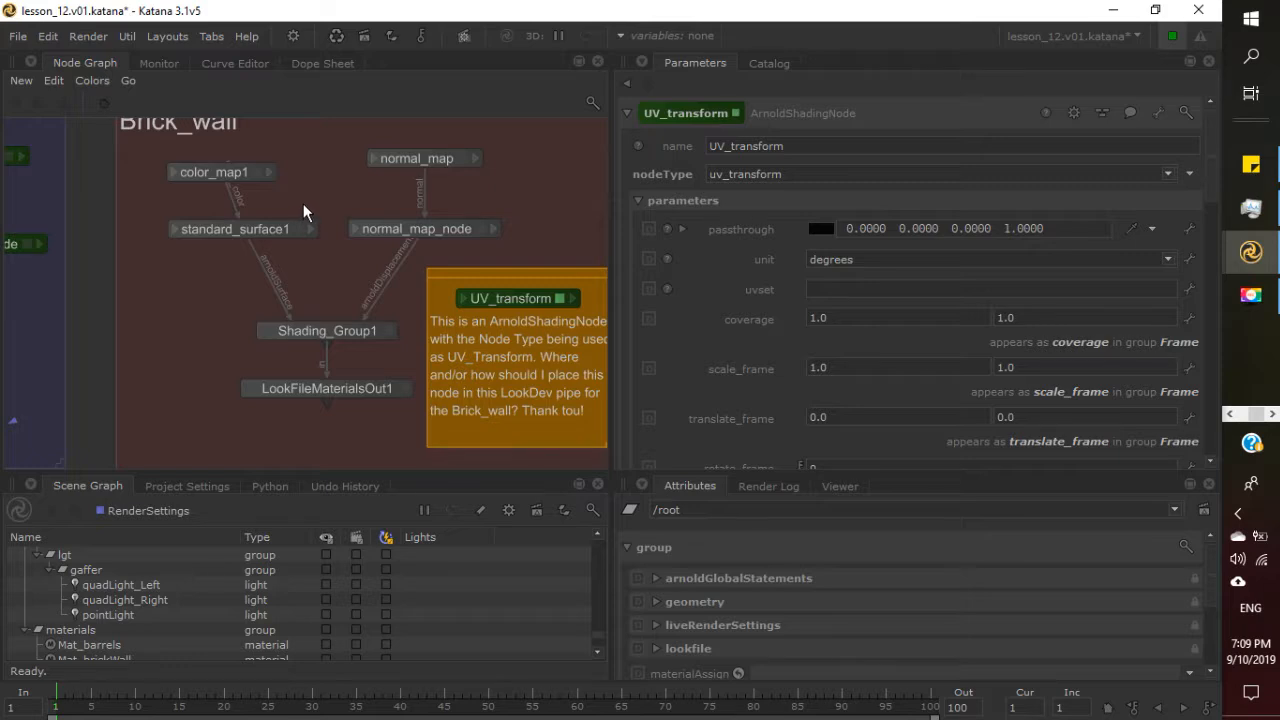
# Open color_map1's parameters and inspect the material interface name and group of its filename parameter, leaving them unedited.
pyautogui.click(256, 174)
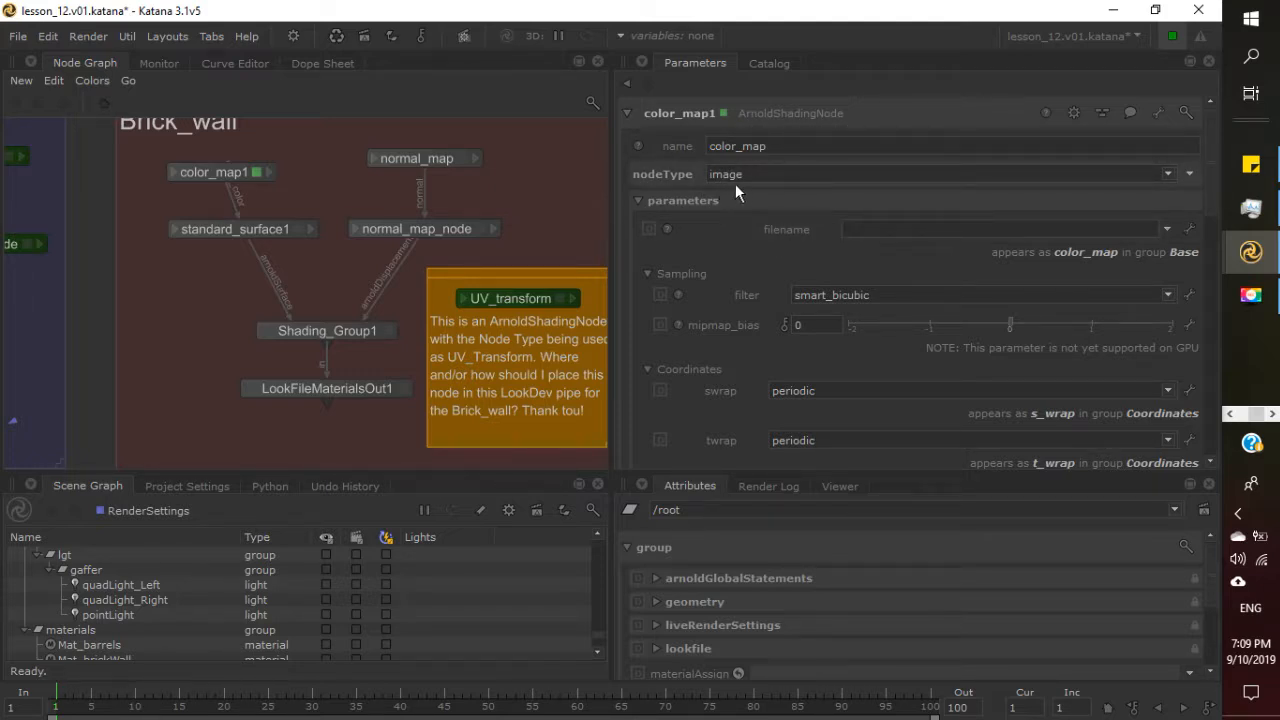
pyautogui.click(1189, 230)
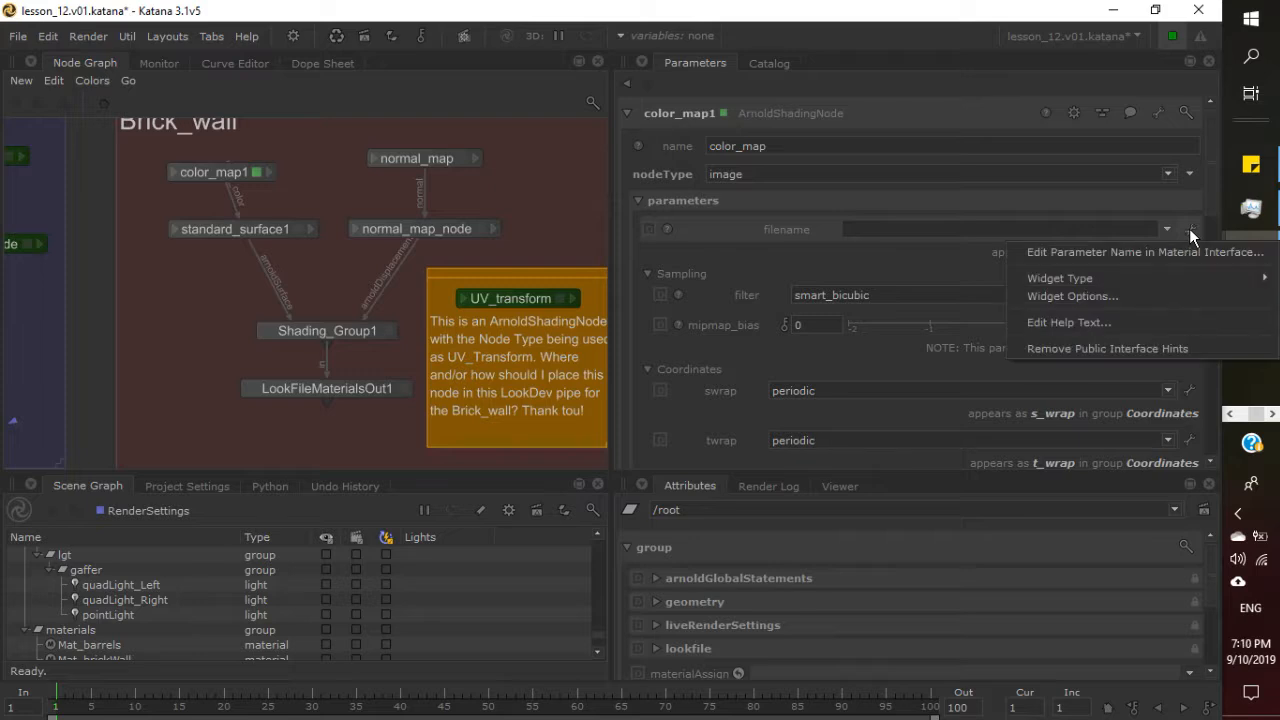
pyautogui.click(1118, 252)
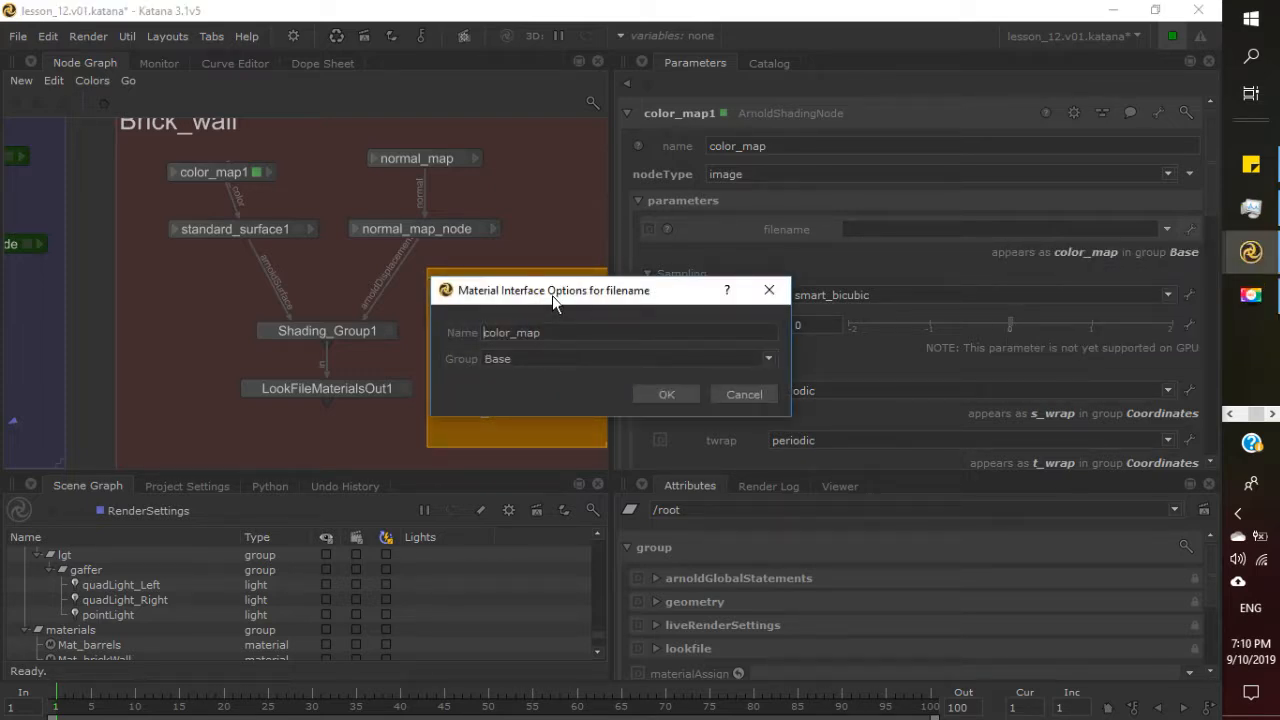
pyautogui.moveTo(552, 295); pyautogui.dragTo(510, 393)
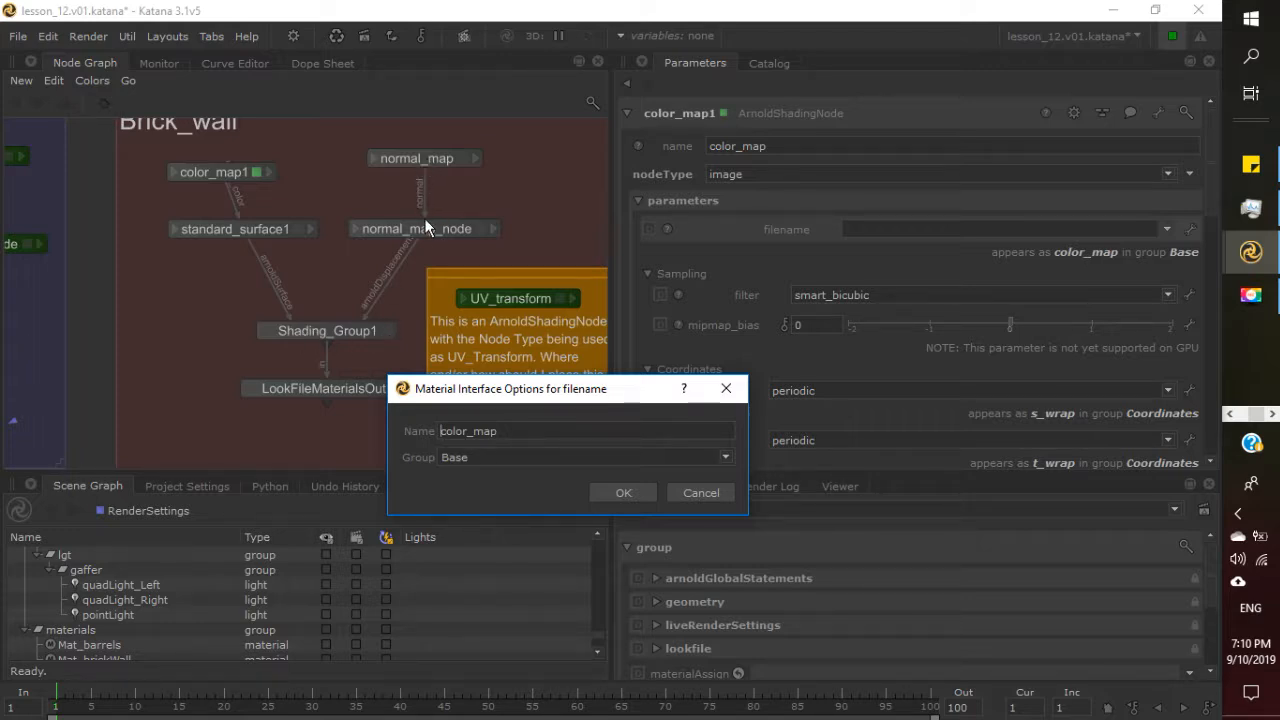
pyautogui.click(686, 489)
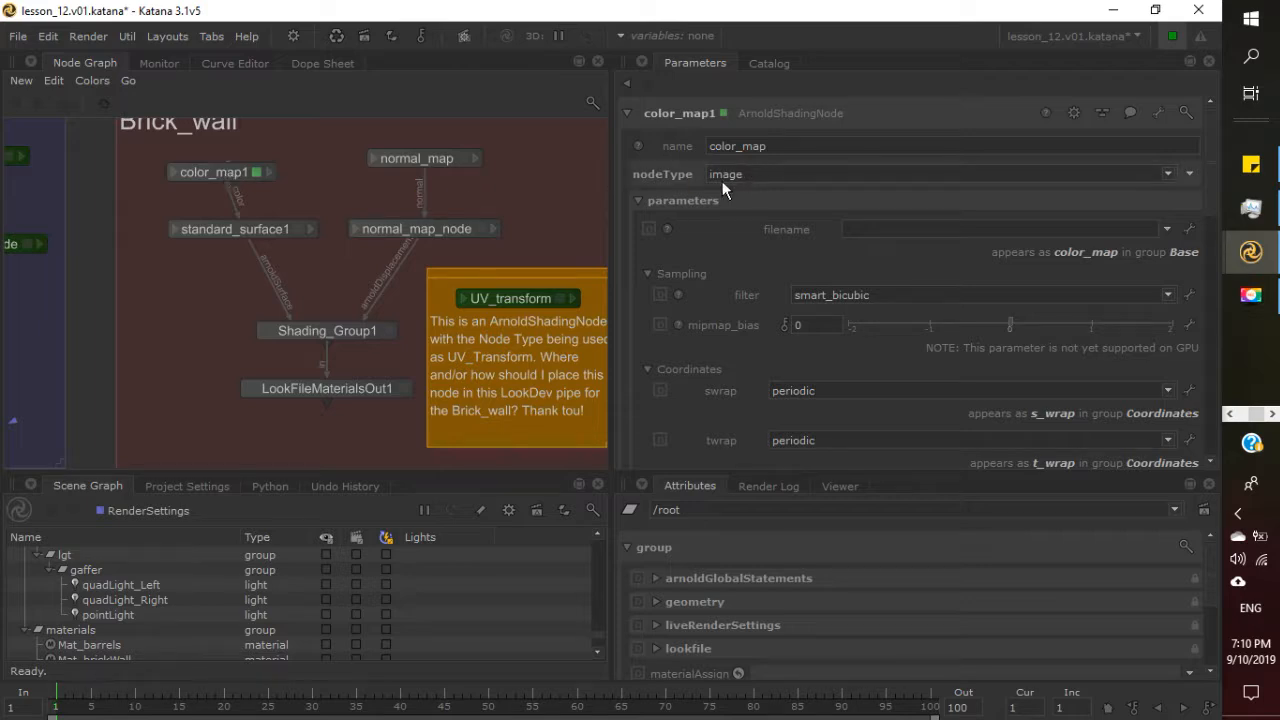
# Review the Sampling and Coordinates parameters of color_map1 and the interface names they are exposed under.
pyautogui.scroll(-5, 752, 287)
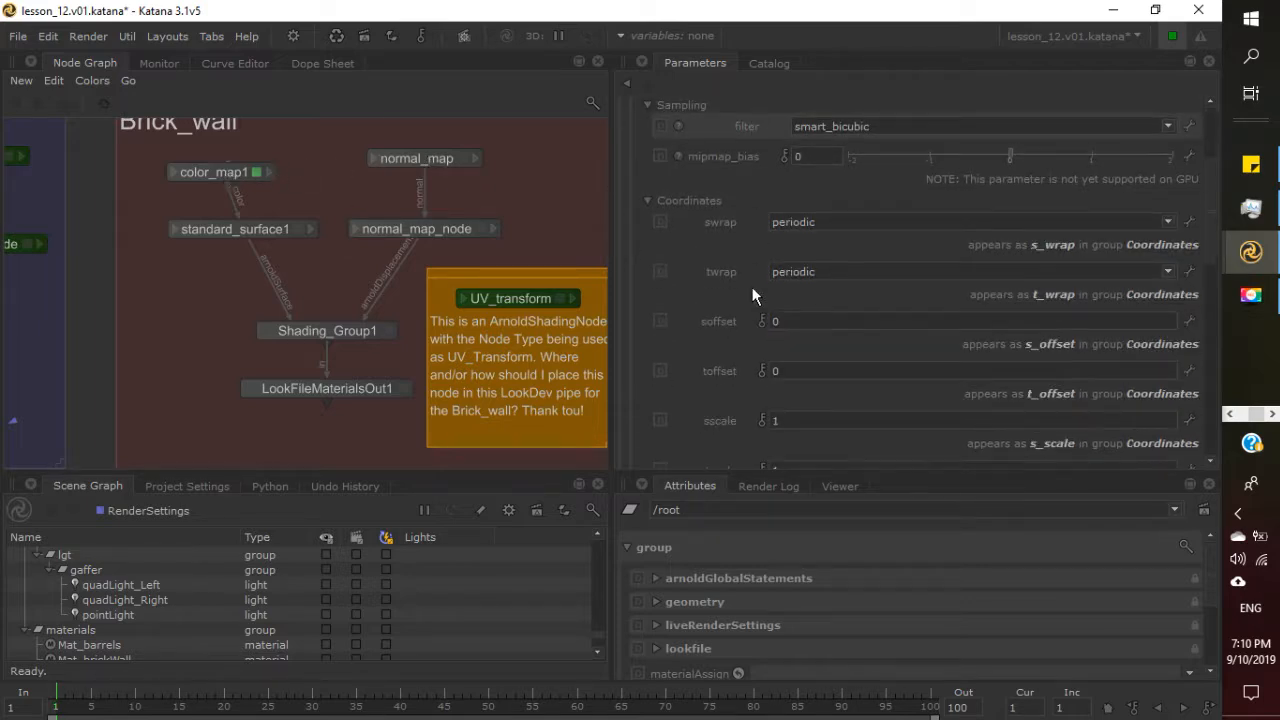
pyautogui.scroll(2, 752, 287)
pyautogui.scroll(1, 752, 287)
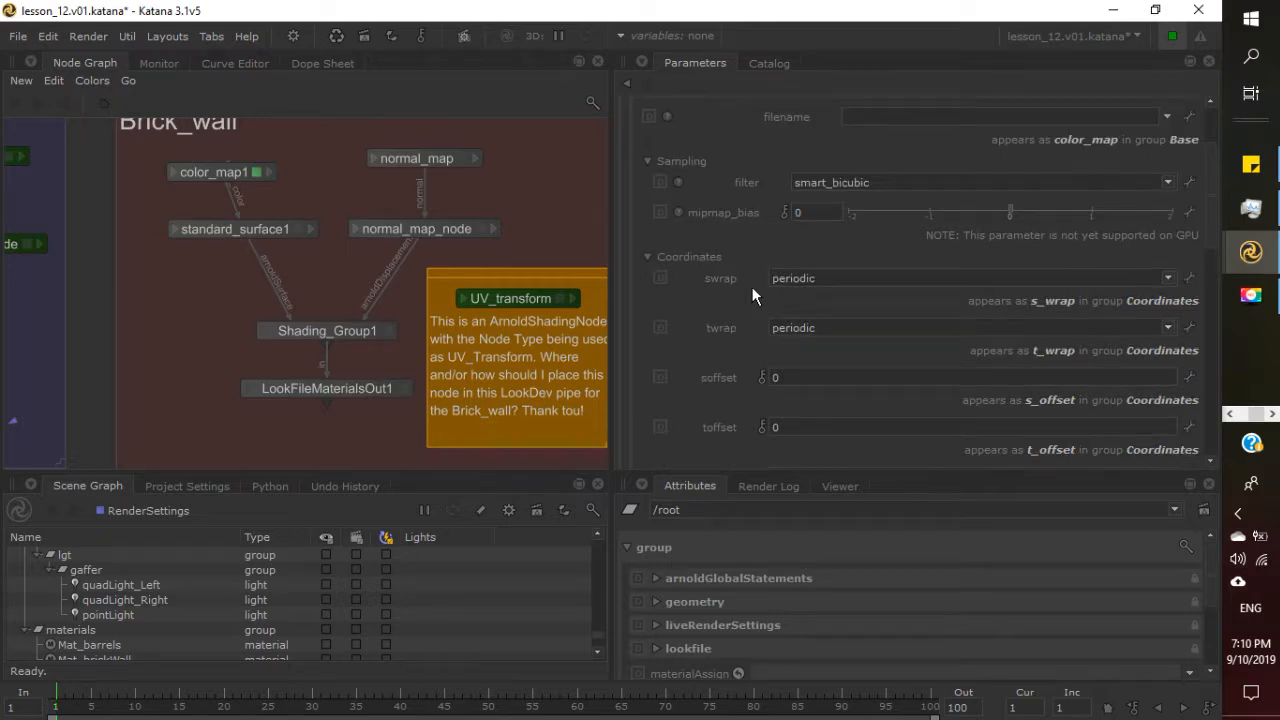
# Look over color_map1's remaining parameter sections and publicInterface settings, returning to the exposed Coordinates parameters.
pyautogui.click(648, 257)
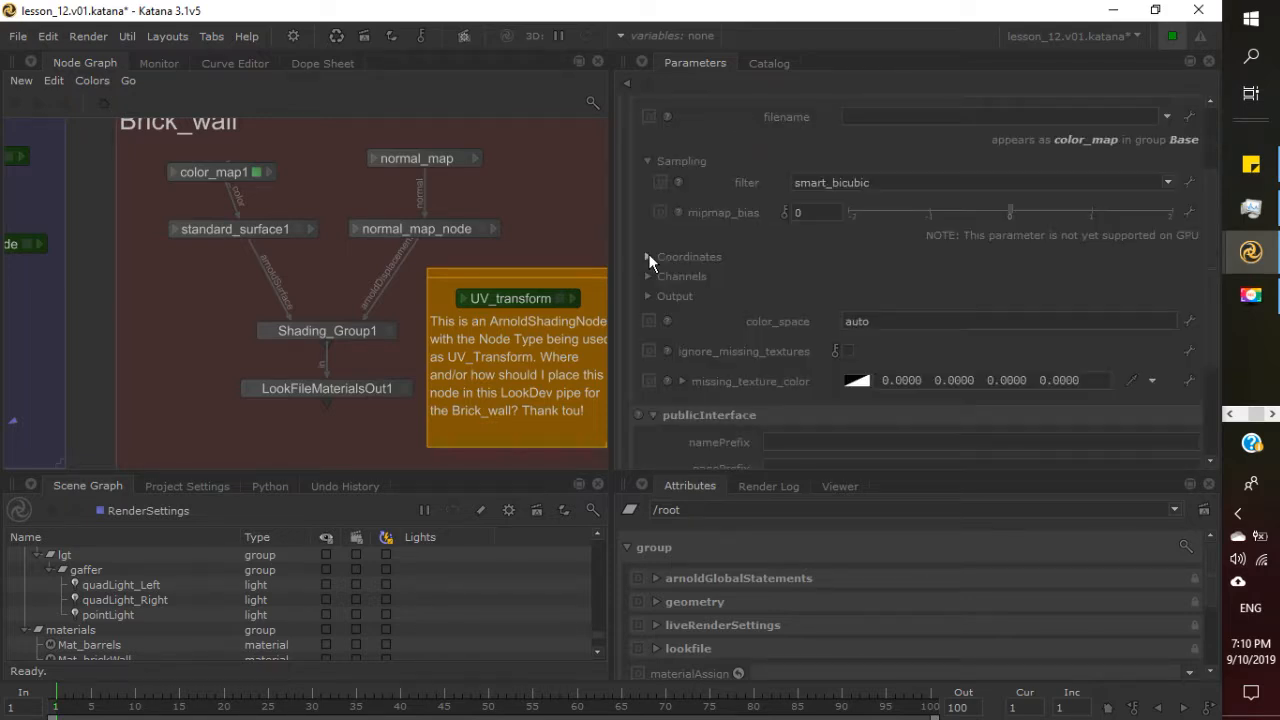
pyautogui.scroll(-1, 691, 326)
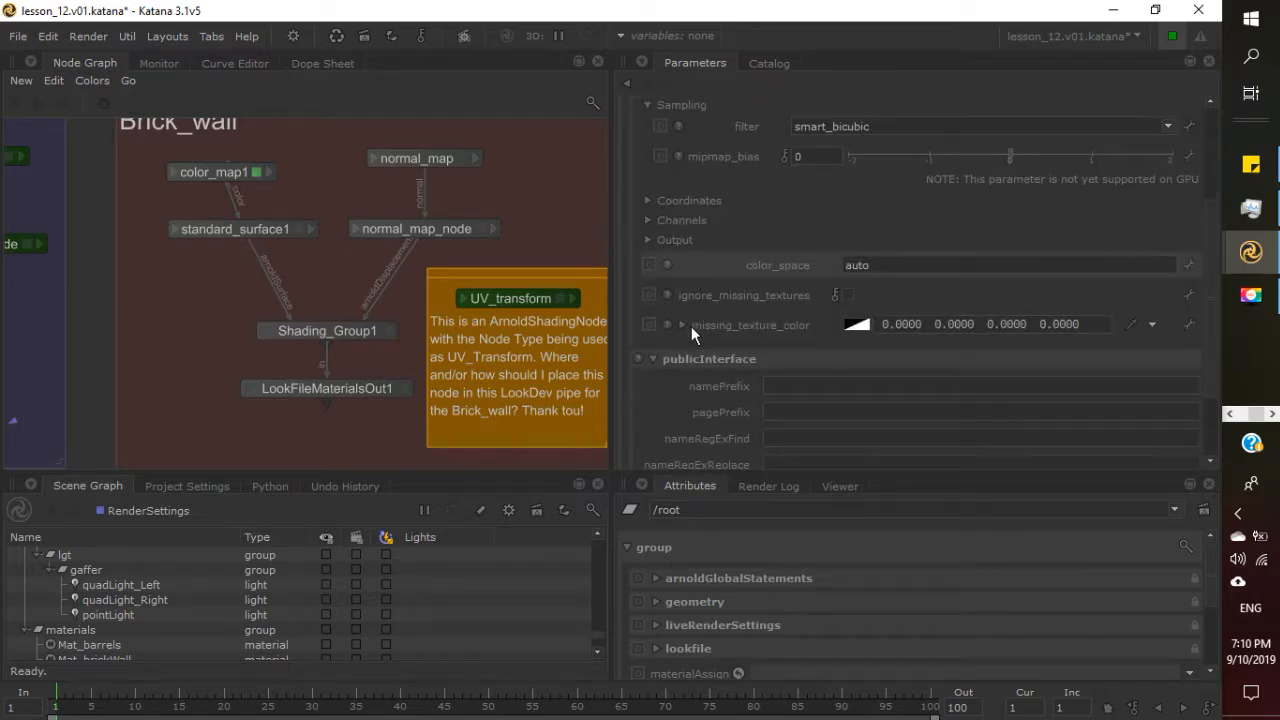
pyautogui.click(653, 358)
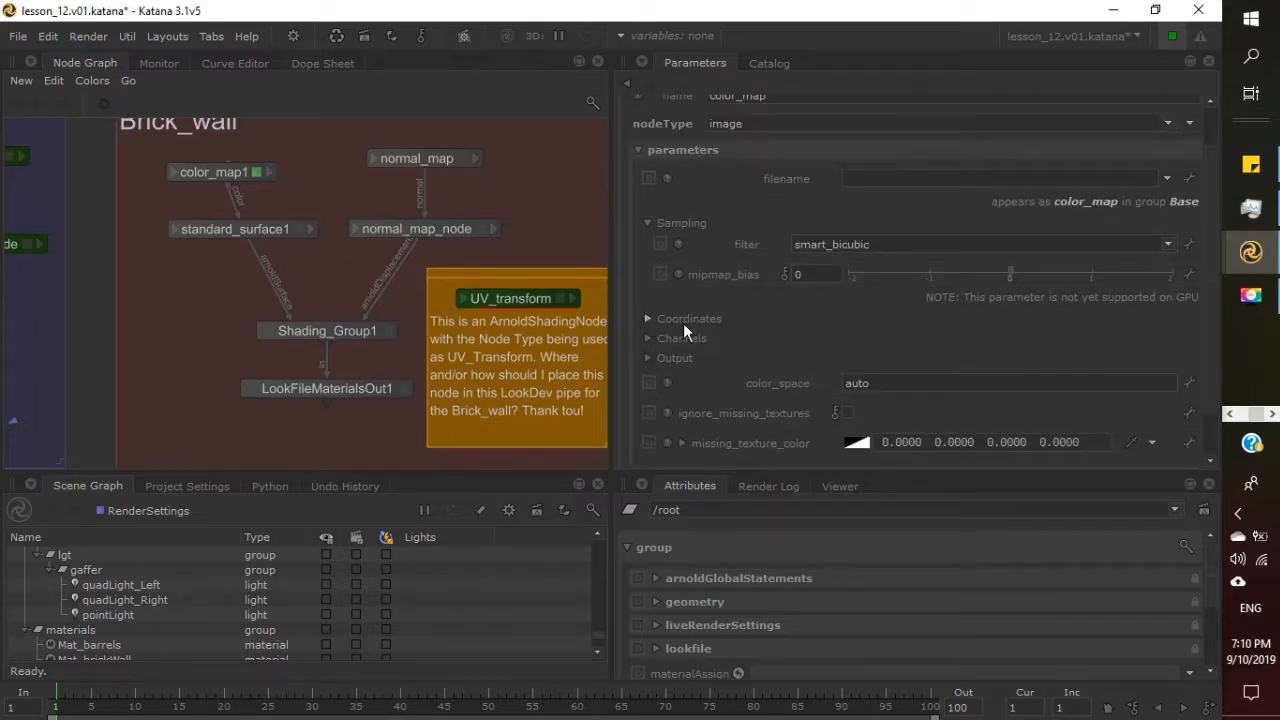
pyautogui.click(646, 320)
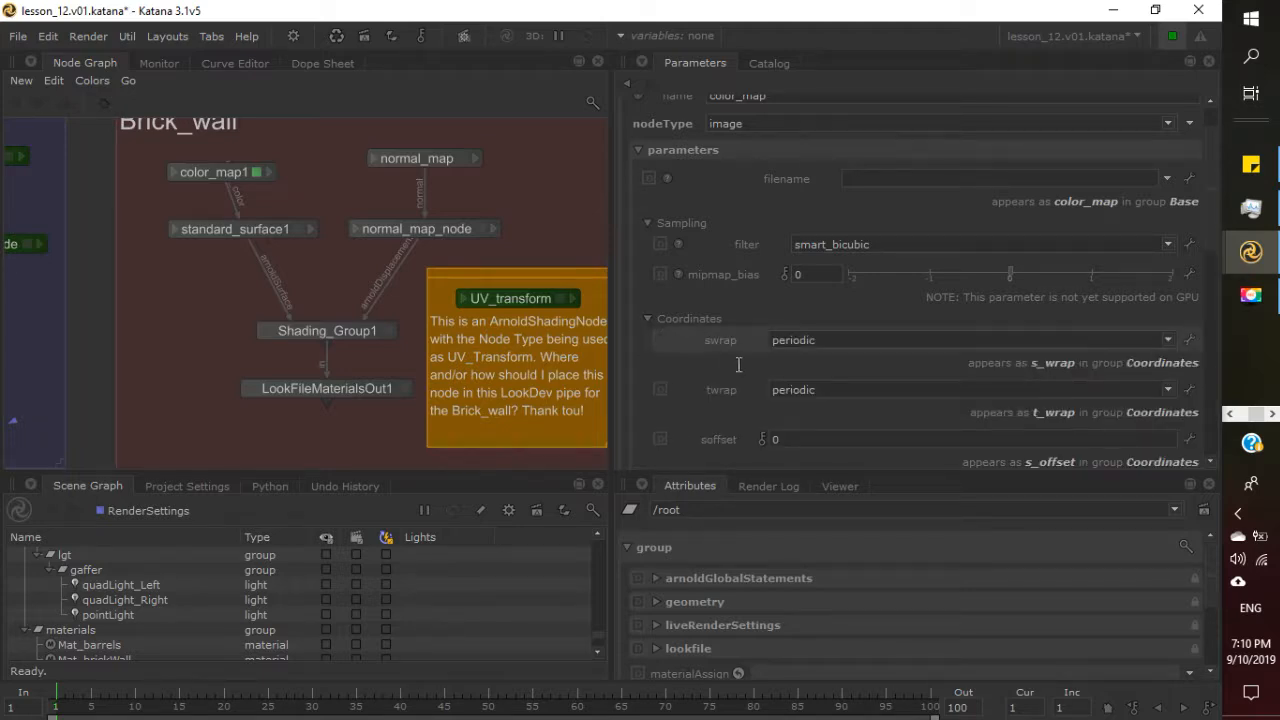
pyautogui.scroll(-1, 741, 340)
pyautogui.scroll(-1, 741, 340)
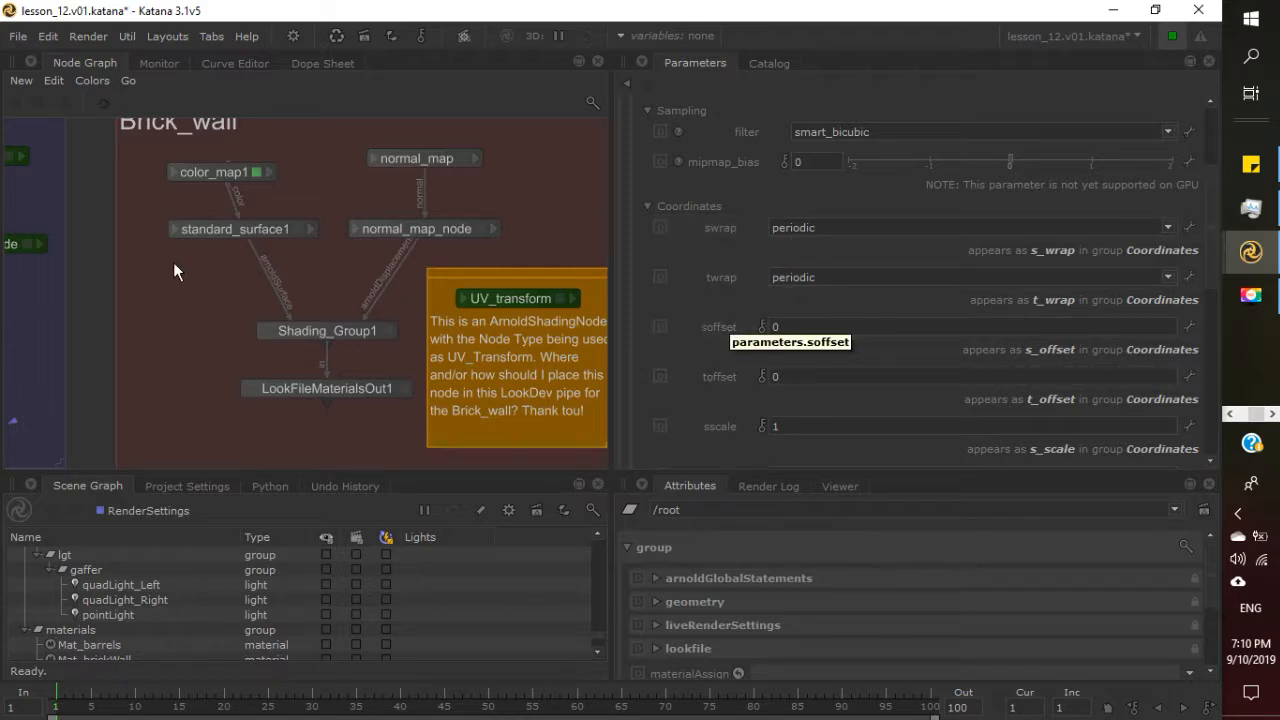
# Check the brick walls in the rendered image and return to the node network to review color_map1's offset and scale parameters.
pyautogui.click(149, 65)
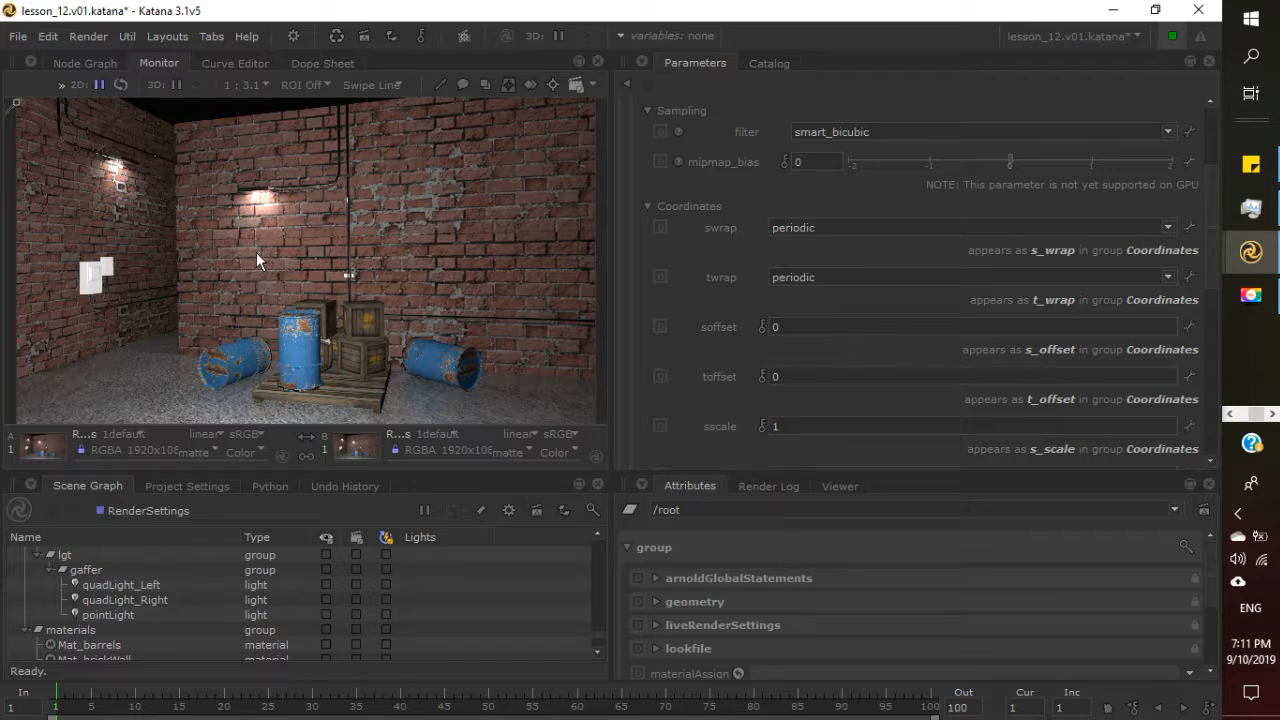
pyautogui.click(79, 62)
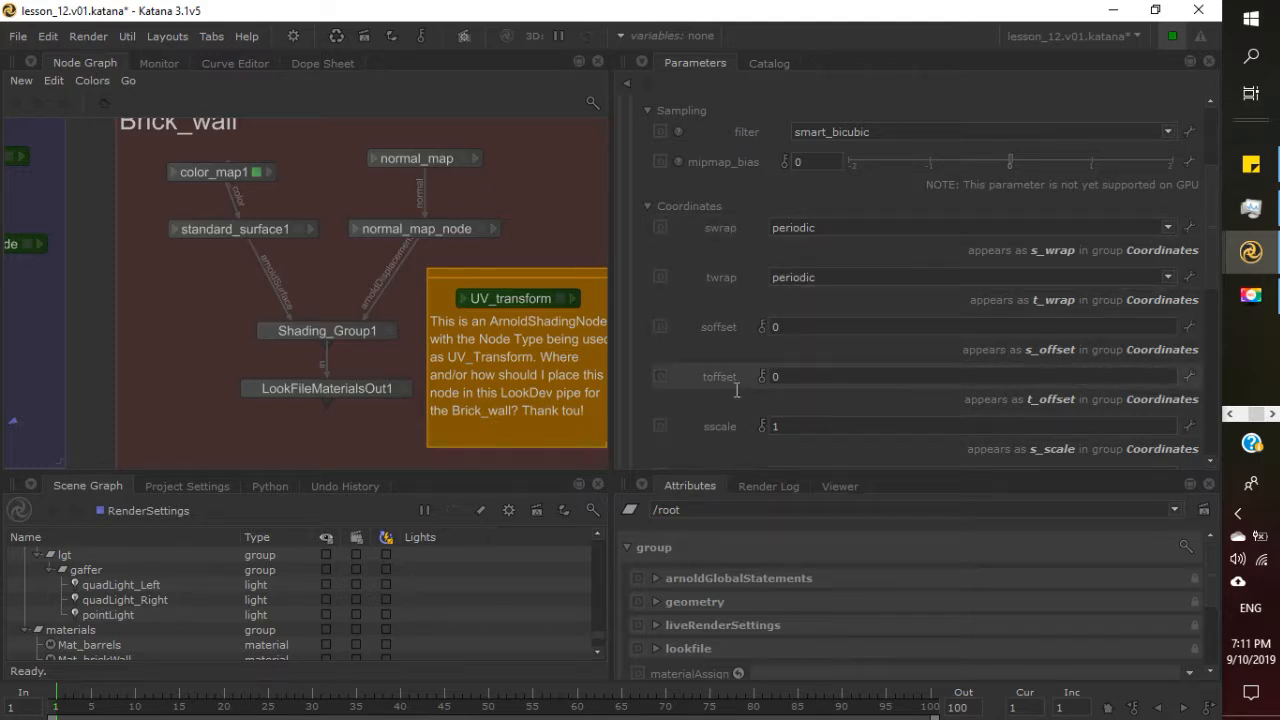
pyautogui.scroll(-1, 736, 377)
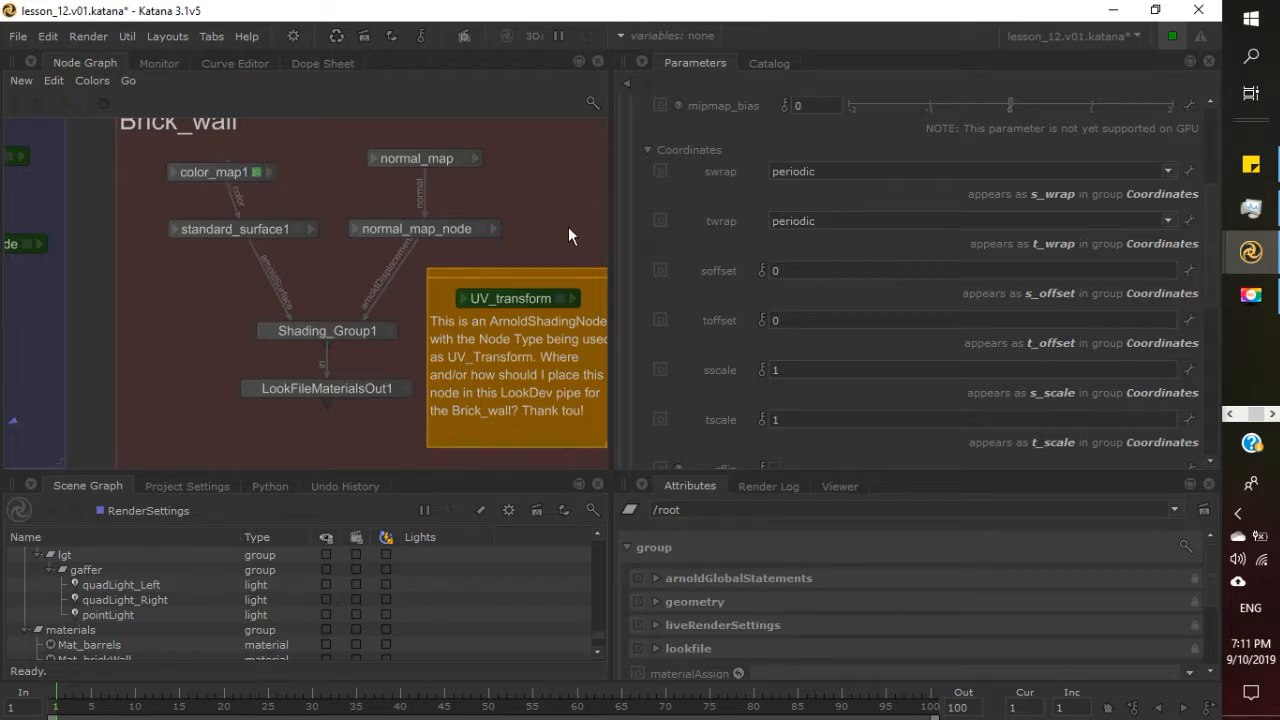
pyautogui.scroll(3, 1096, 210)
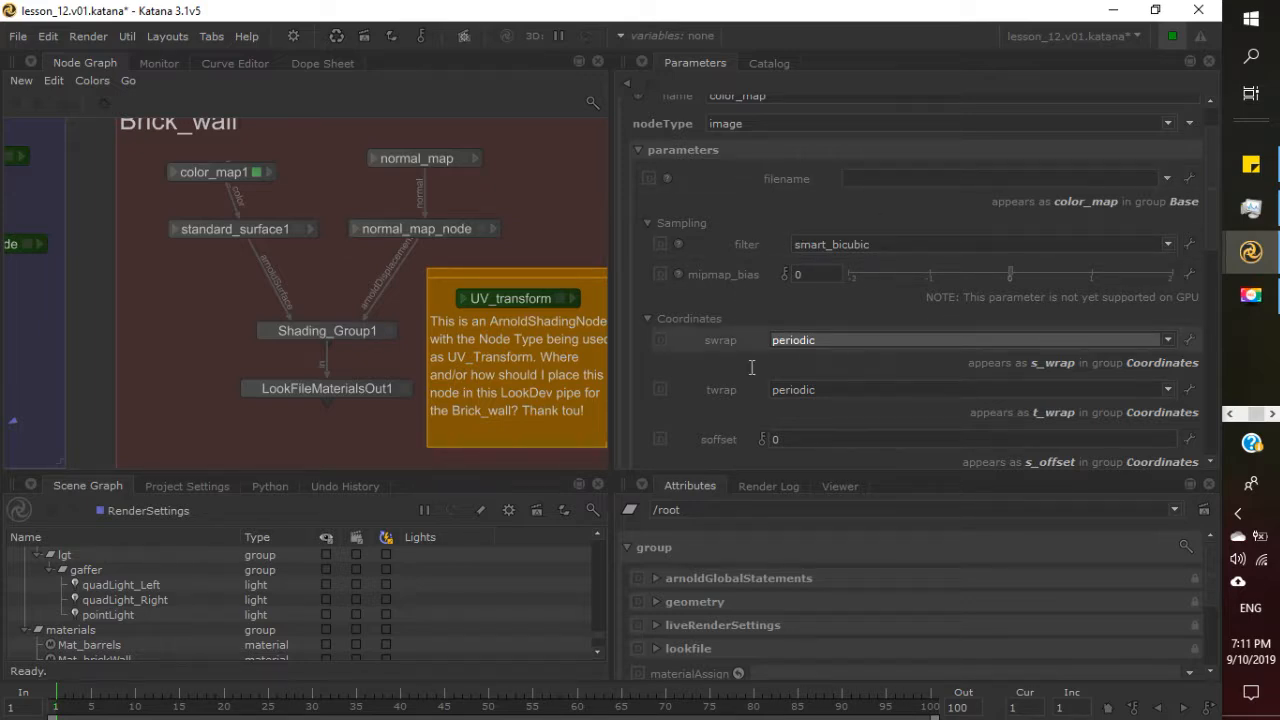
# Collapse color_map1's Sampling group and look through its exposed Coordinates parameters from swrap to uvset.
pyautogui.moveTo(737, 244)
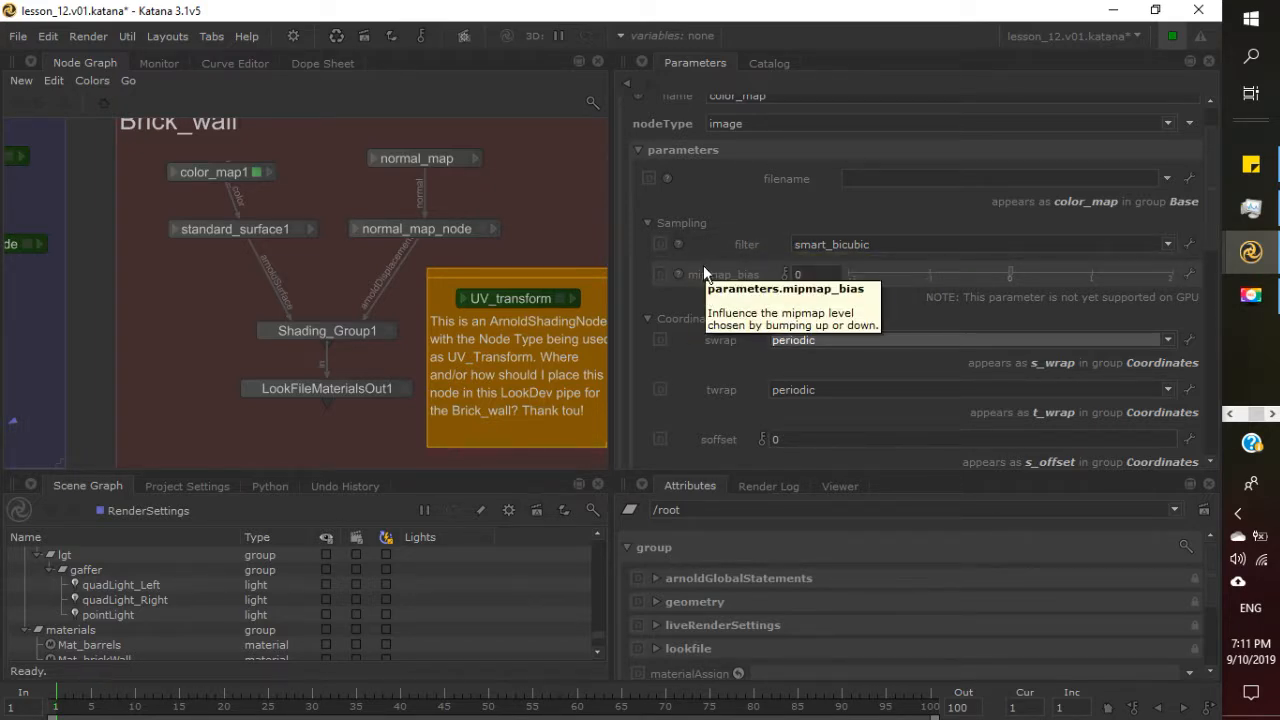
pyautogui.click(647, 221)
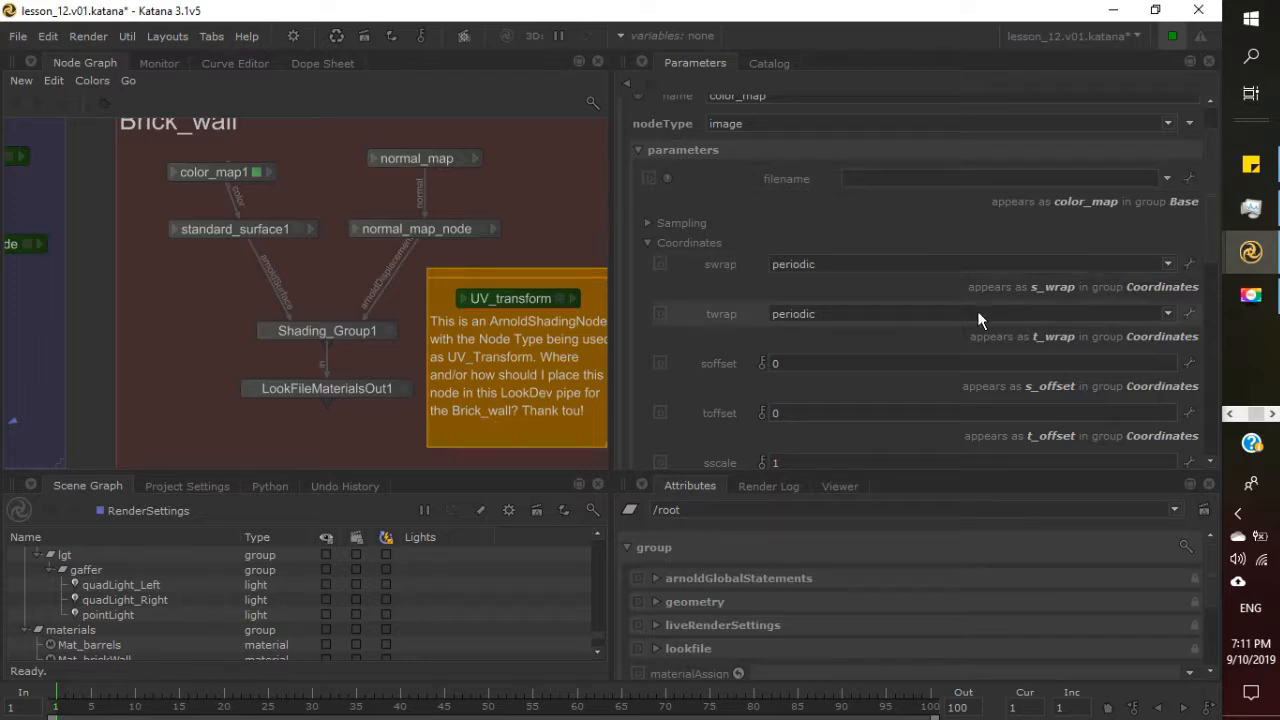
pyautogui.scroll(-1, 669, 281)
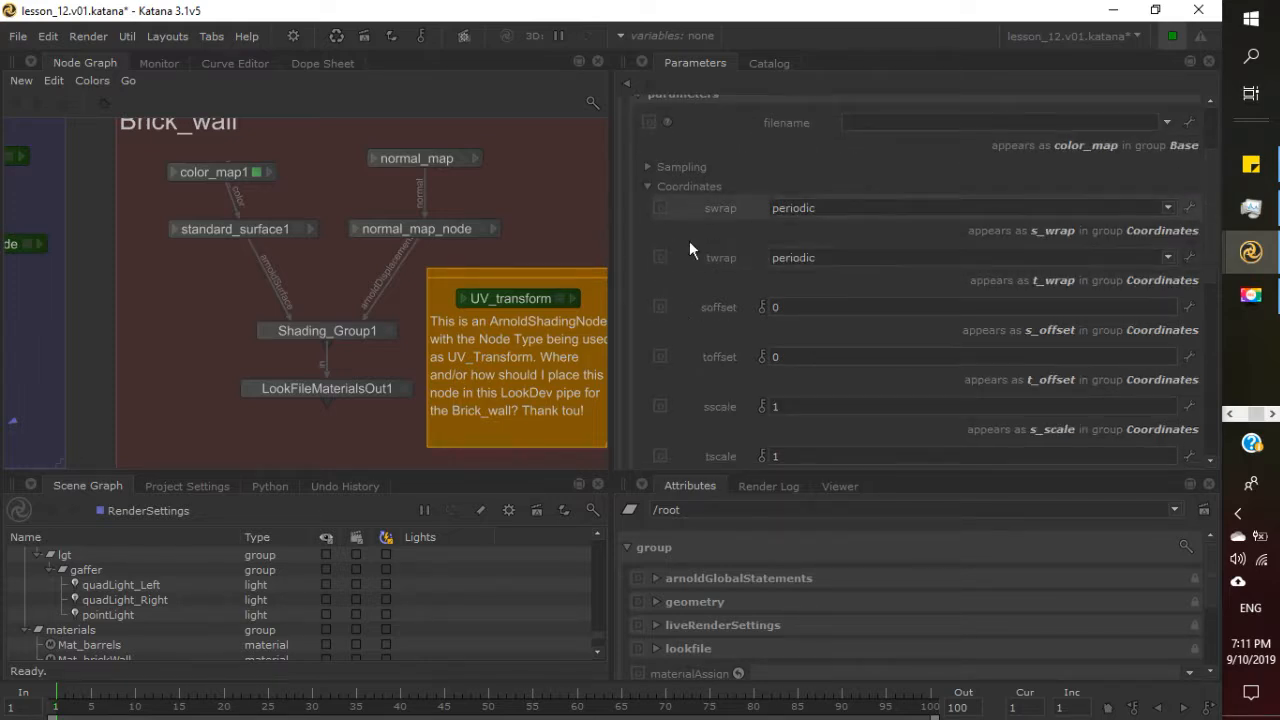
pyautogui.scroll(-4, 689, 241)
pyautogui.scroll(-2, 716, 366)
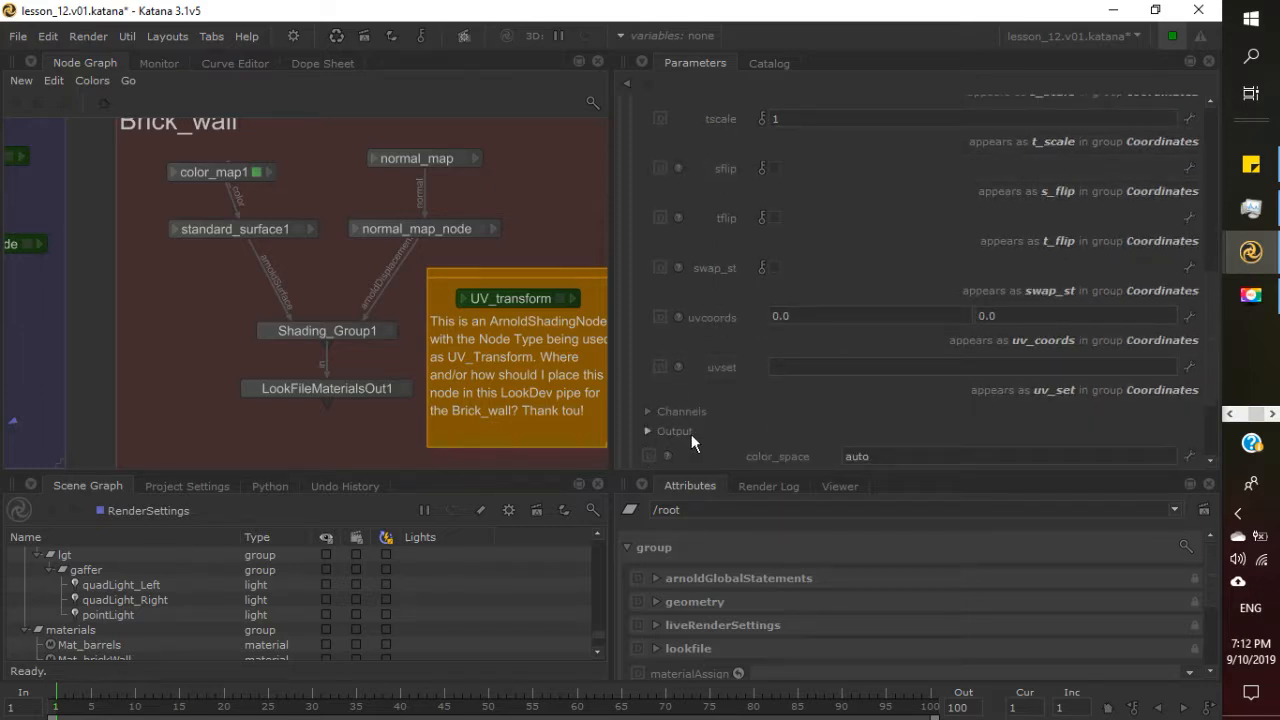
pyautogui.scroll(6, 717, 420)
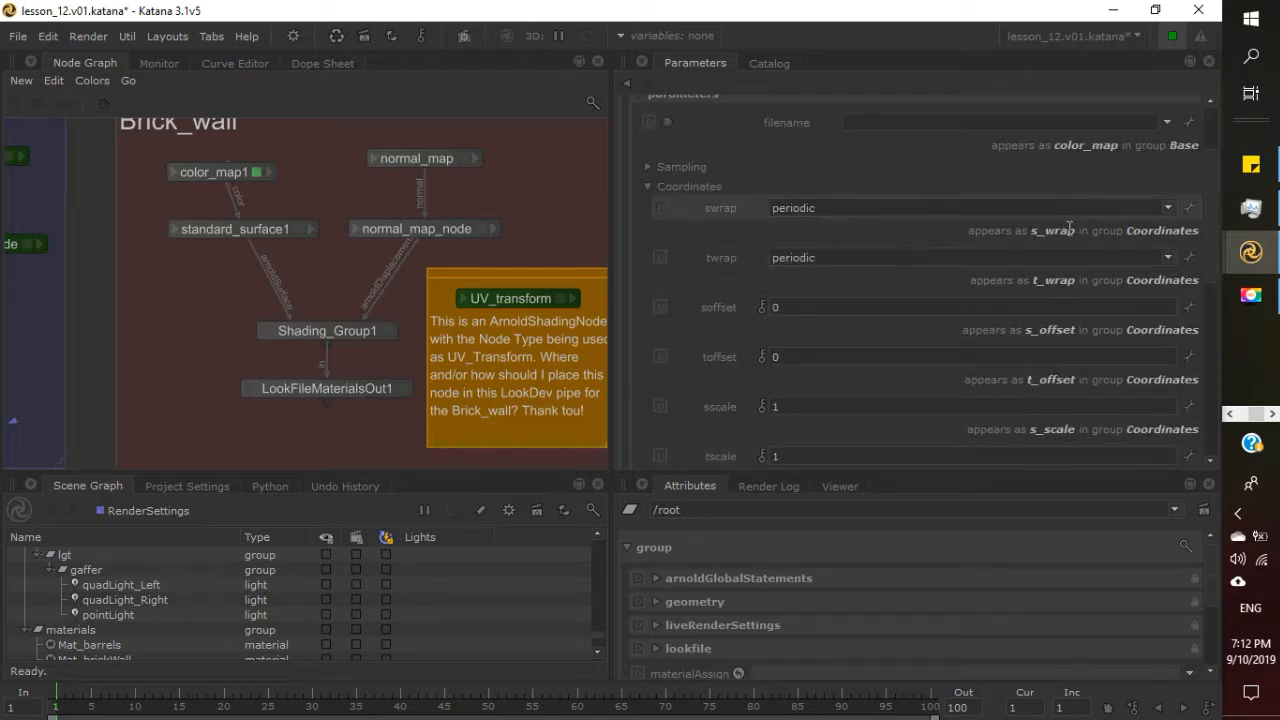
# Inspect the material interface name and group of color_map1's swrap parameter, leaving them unedited.
pyautogui.click(1190, 208)
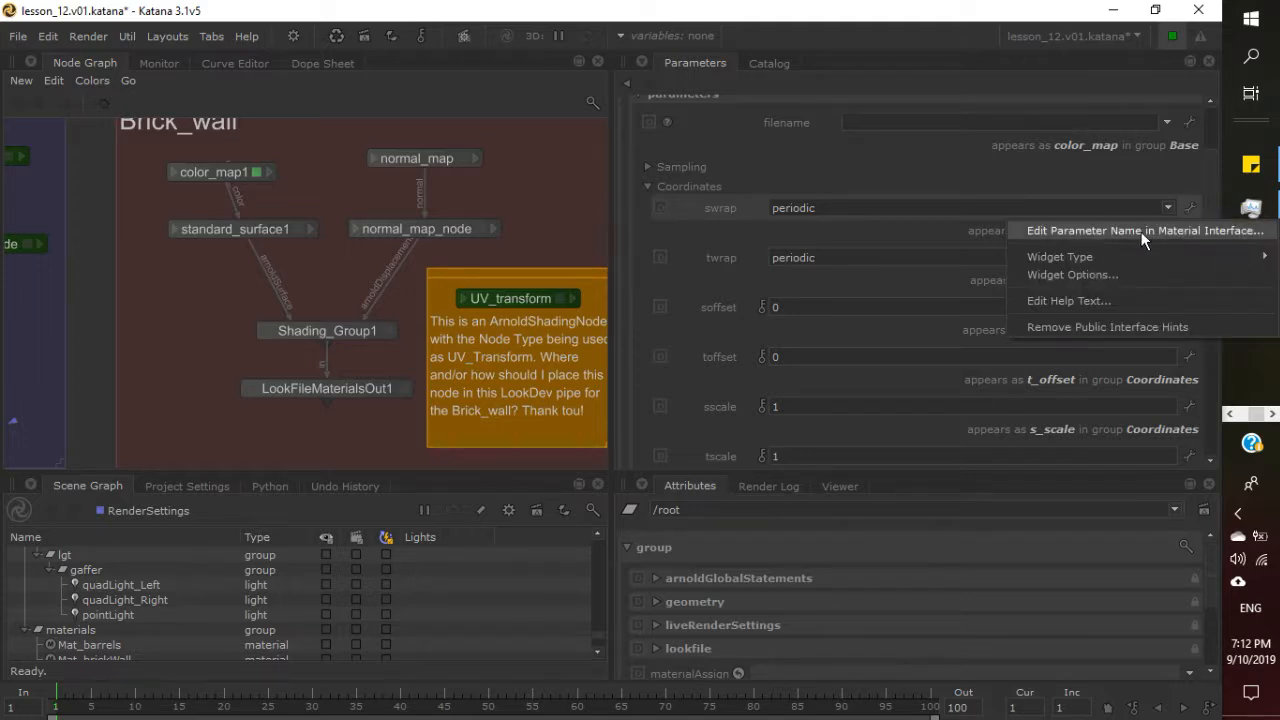
pyautogui.click(1141, 231)
pyautogui.moveTo(507, 300); pyautogui.dragTo(544, 390)
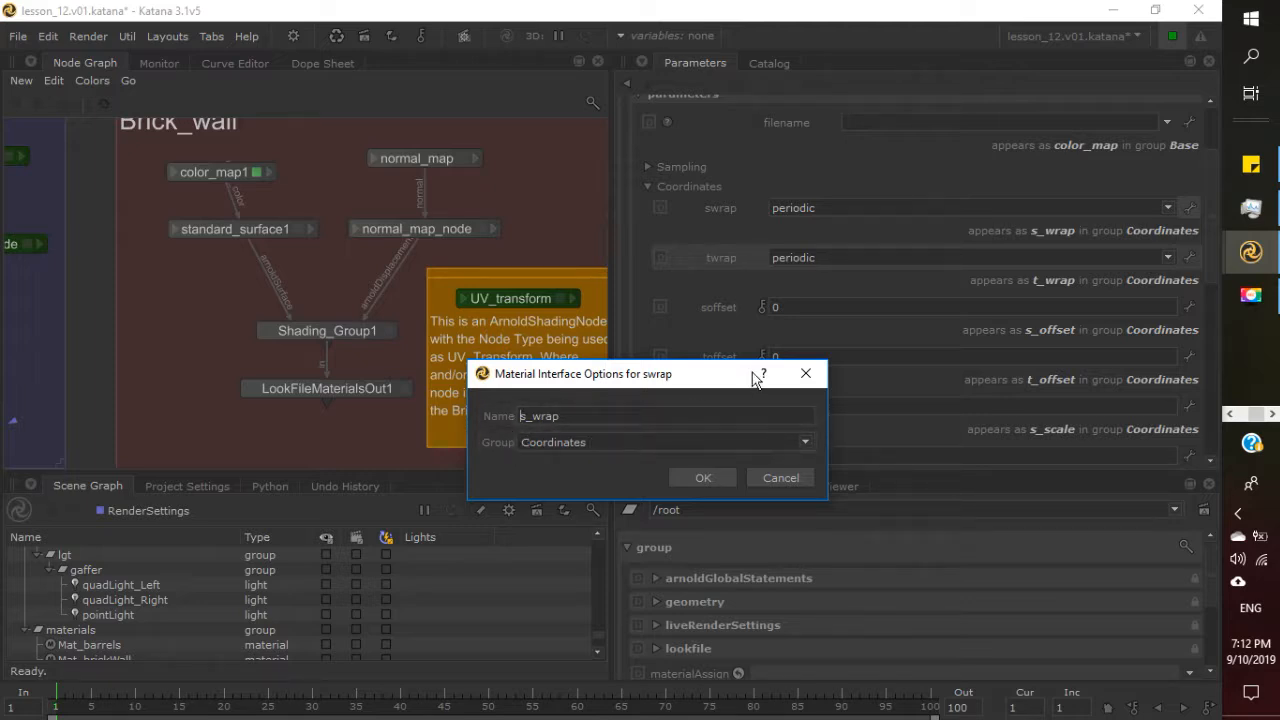
pyautogui.click(778, 478)
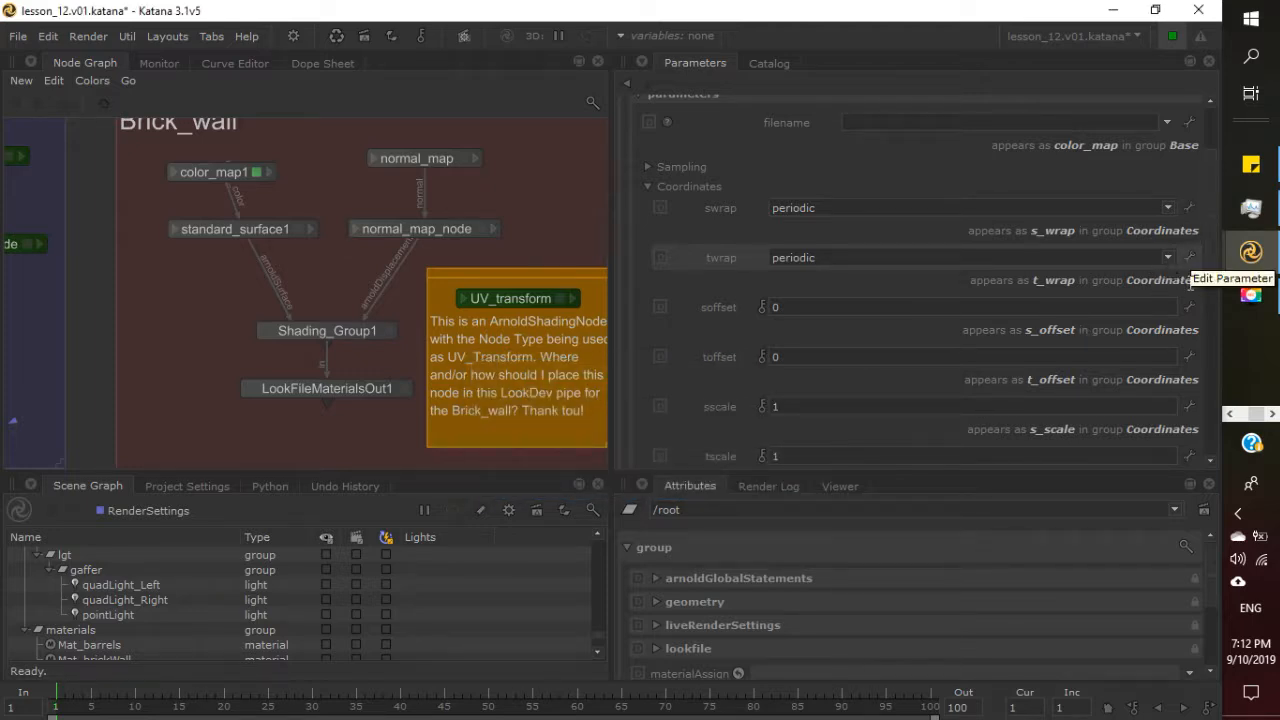
# Inspect the material interface name and group of soffset without editing them, and look through the remaining Coordinates parameters.
pyautogui.click(1189, 307)
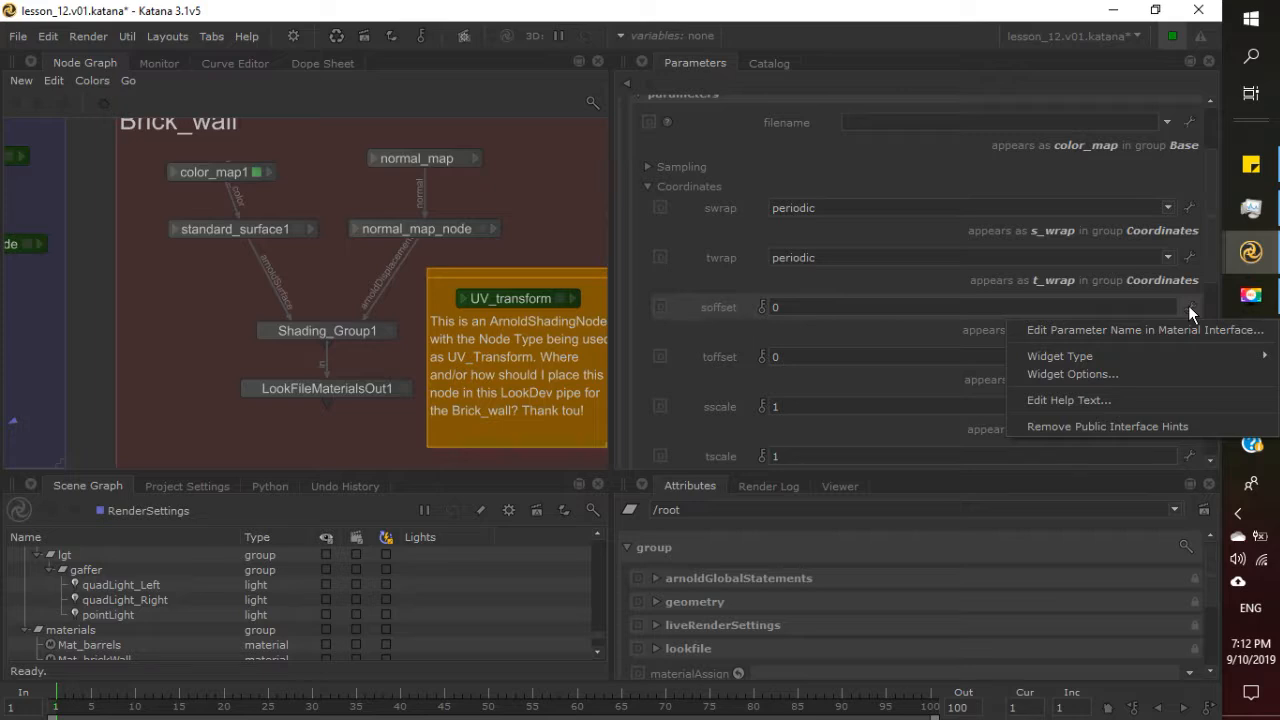
pyautogui.click(1155, 330)
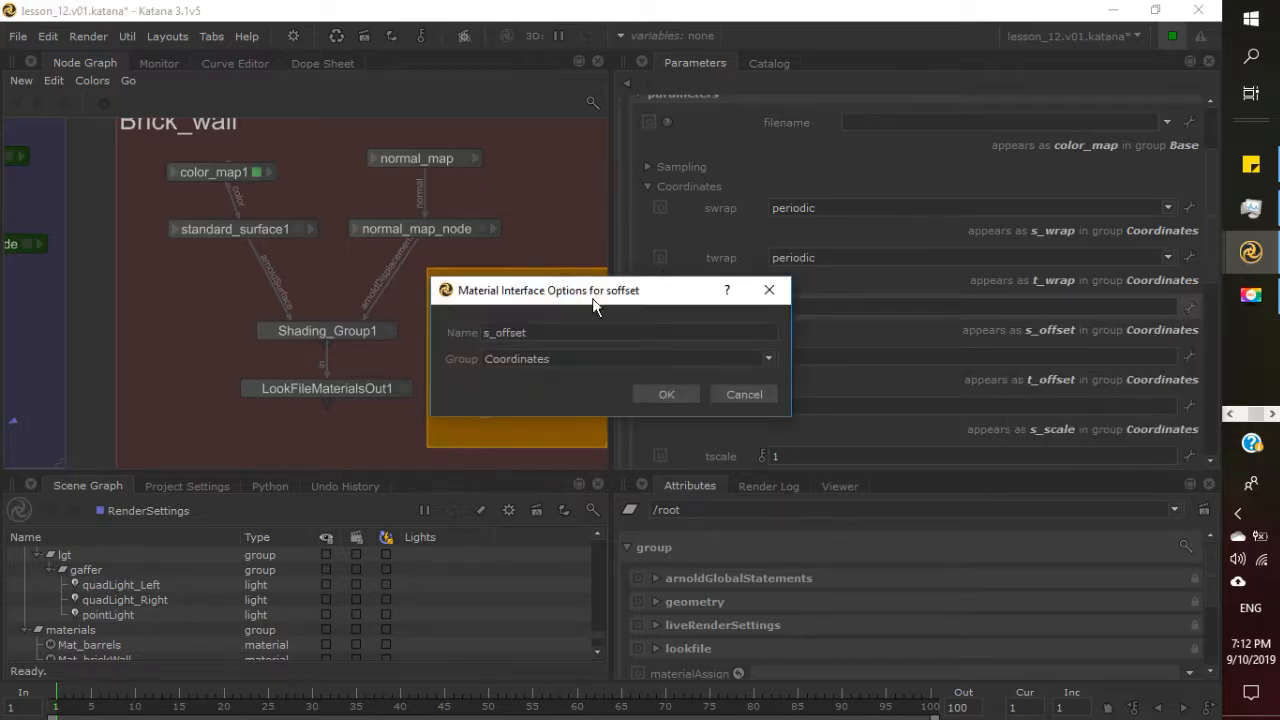
pyautogui.moveTo(600, 292); pyautogui.dragTo(567, 465)
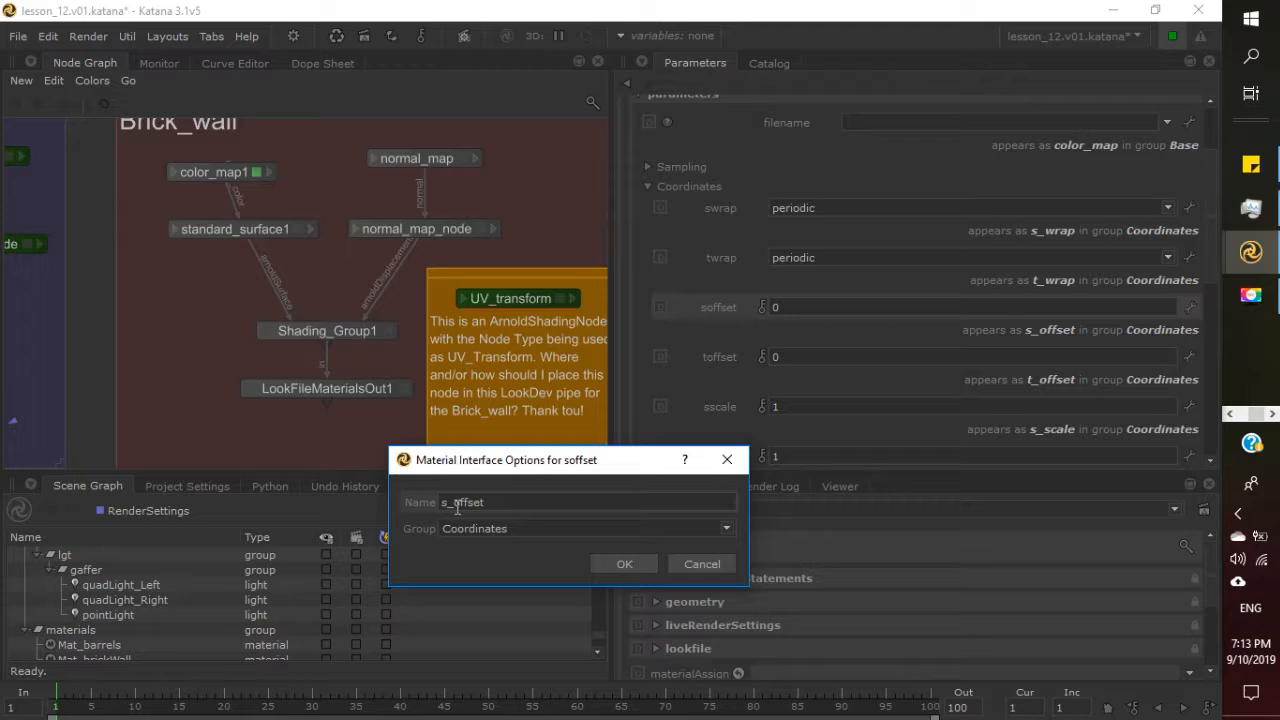
pyautogui.moveTo(463, 462); pyautogui.dragTo(492, 458)
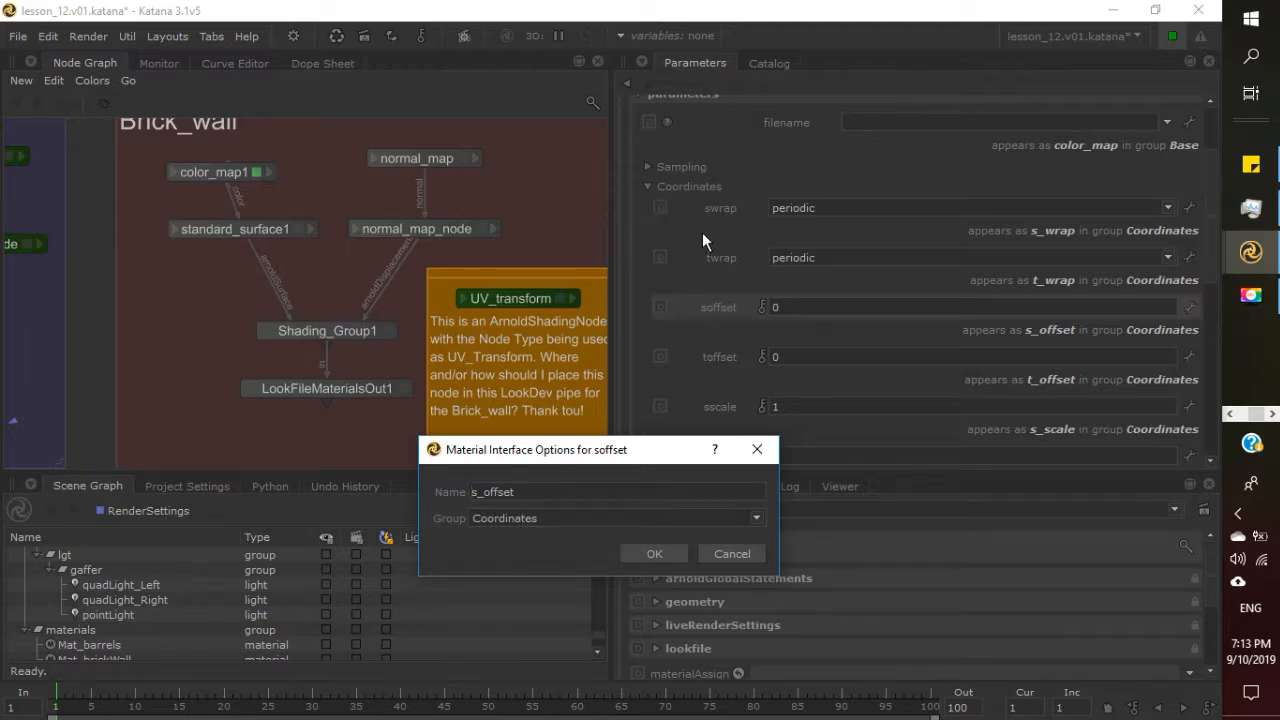
pyautogui.click(732, 553)
pyautogui.scroll(-4, 951, 342)
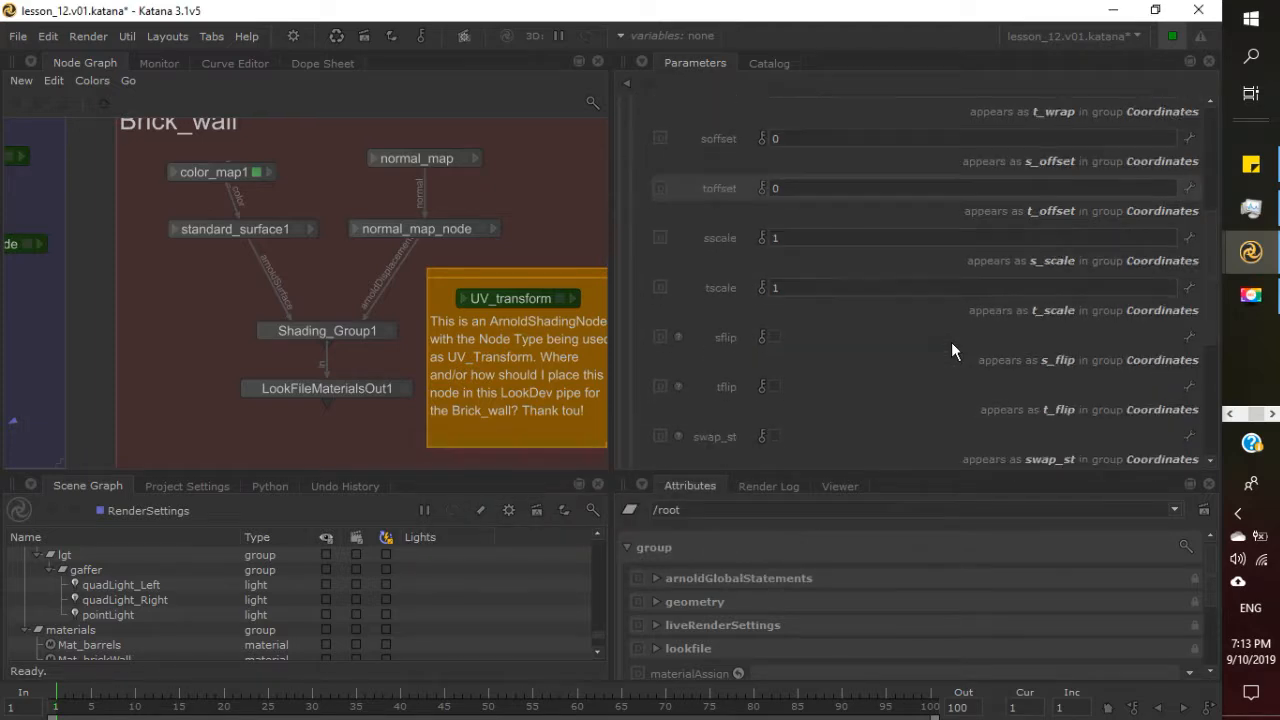
pyautogui.scroll(-2, 951, 342)
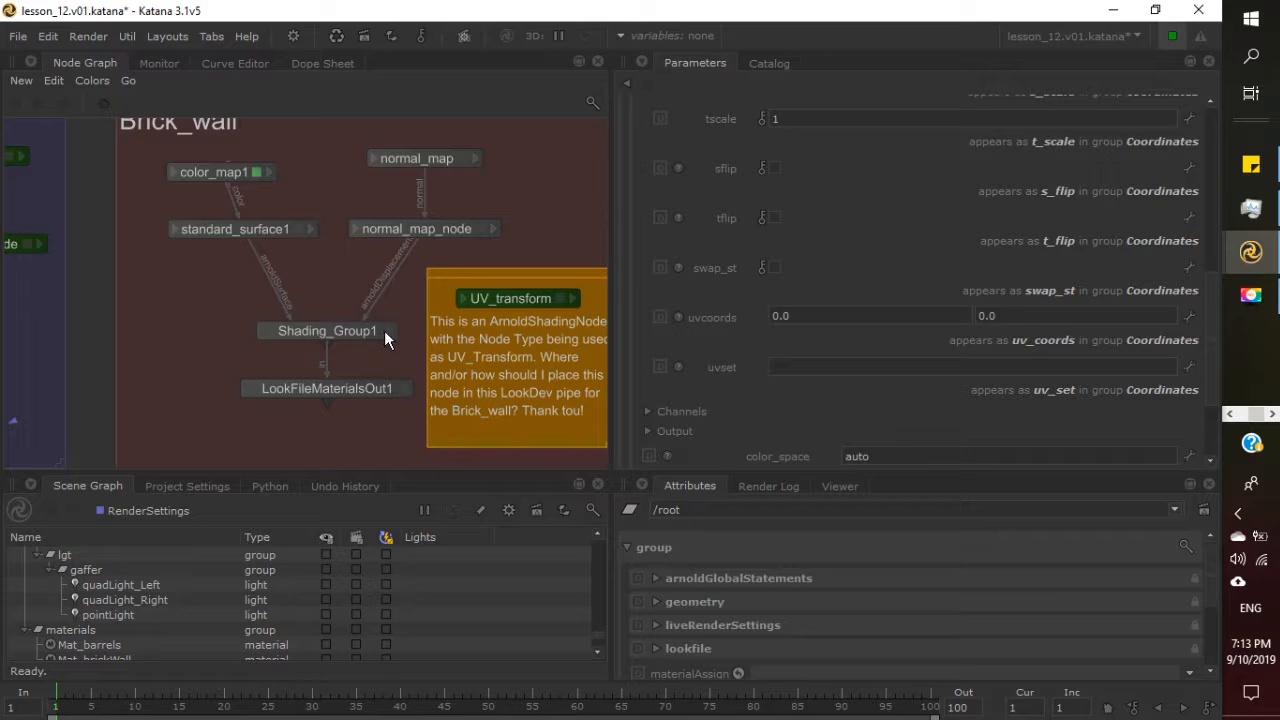
# Open Shading_Group1's parameters and look up its NetworkMaterial node type by searching for "net", without creating a node.
pyautogui.moveTo(367, 360); pyautogui.dragTo(258, 370, button='middle')
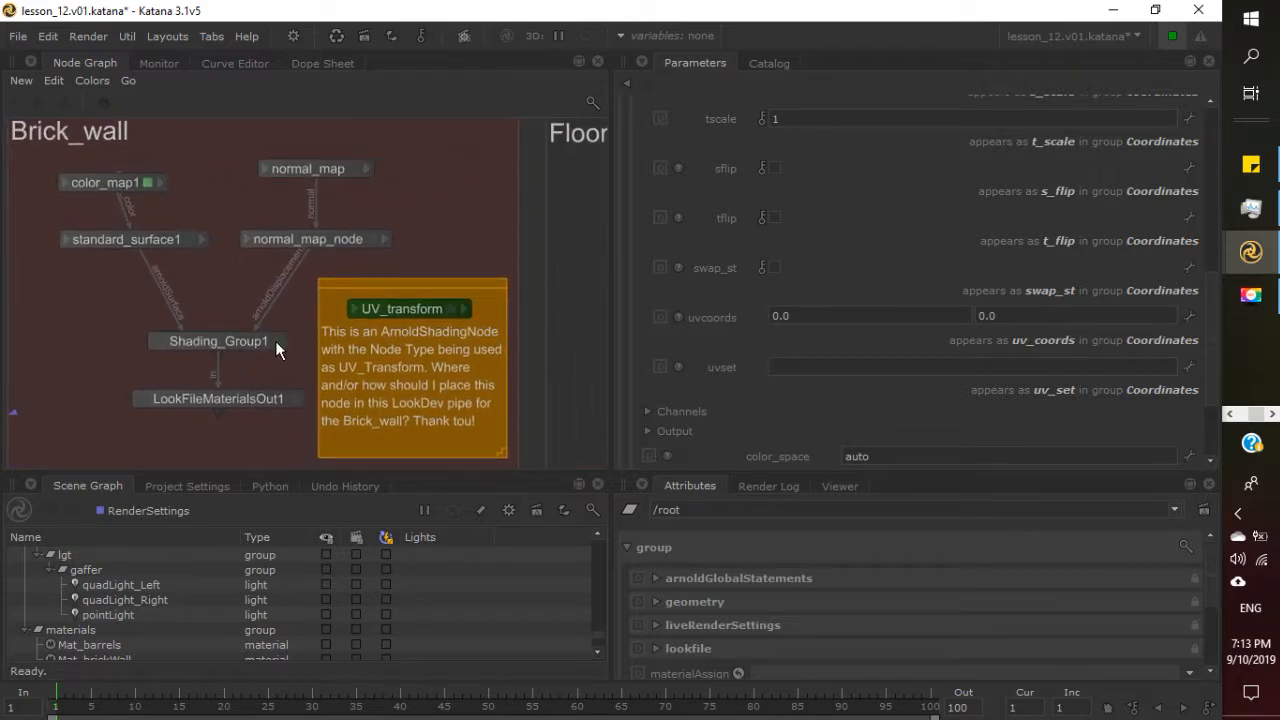
pyautogui.click(278, 342)
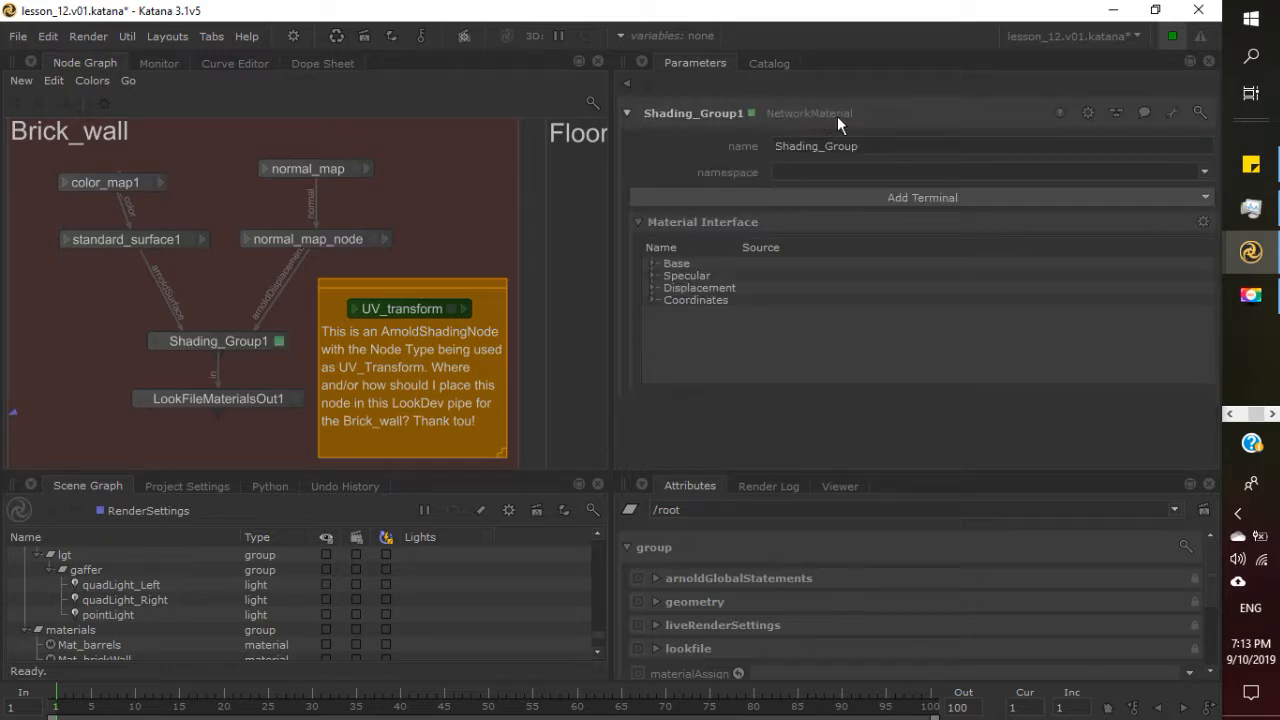
pyautogui.moveTo(508, 262); pyautogui.dragTo(479, 445, button='middle')
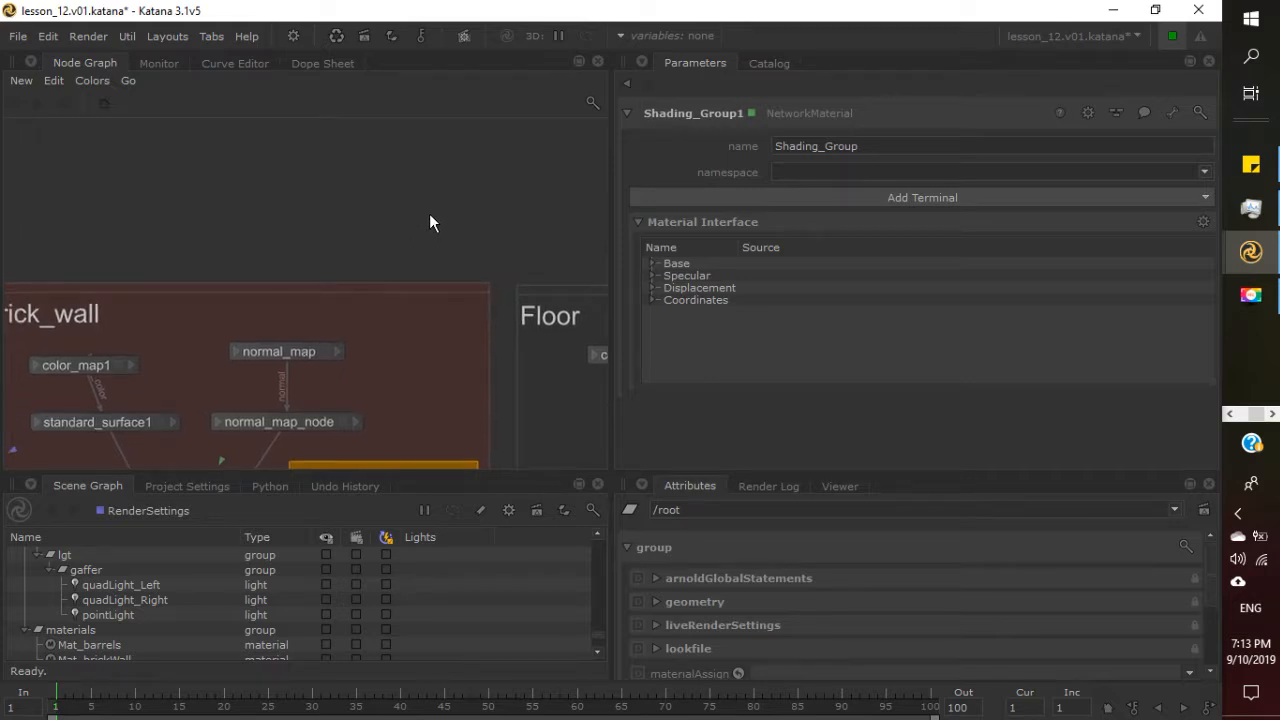
pyautogui.press('Tab')
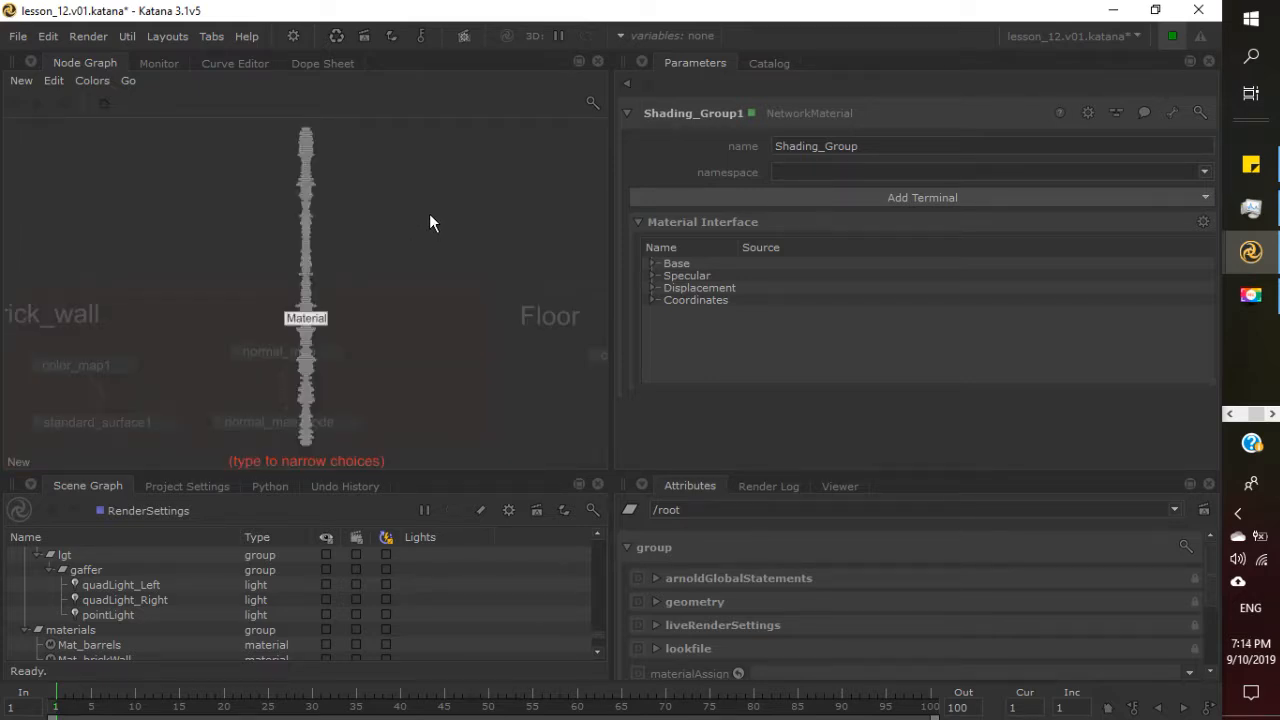
pyautogui.write('net')
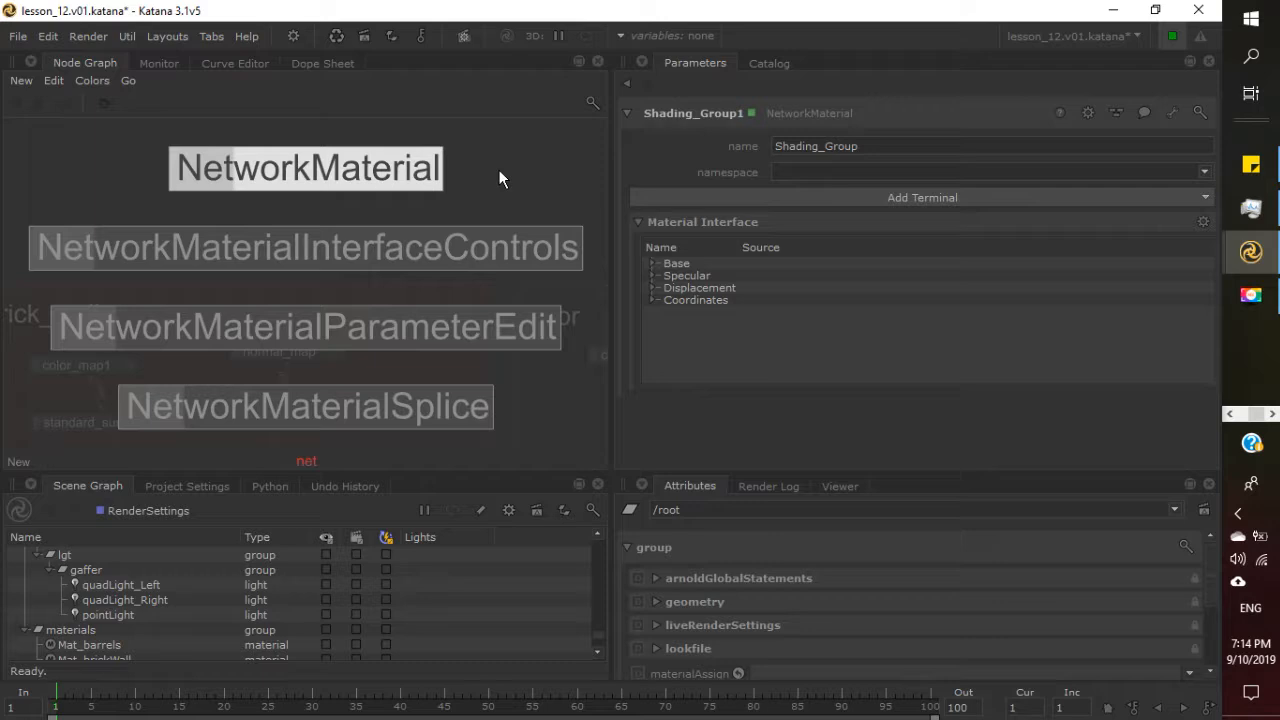
pyautogui.press('Escape')
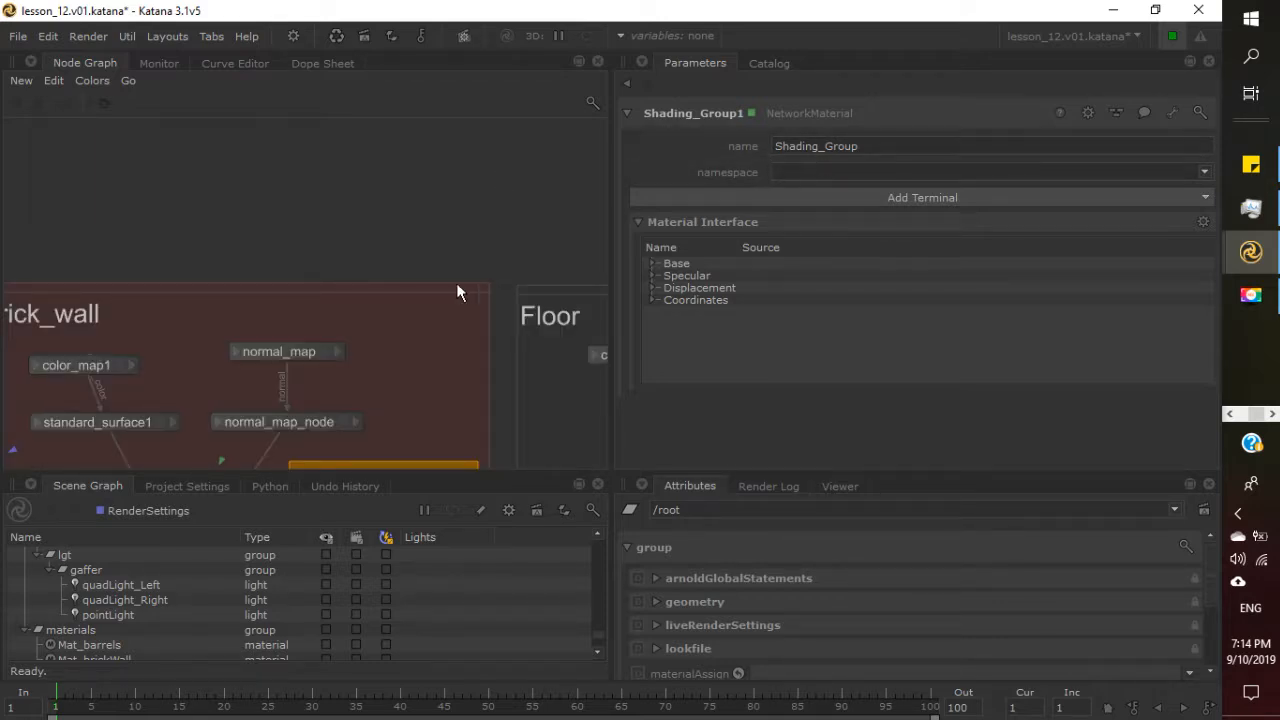
pyautogui.moveTo(329, 268); pyautogui.dragTo(357, 110, button='middle')
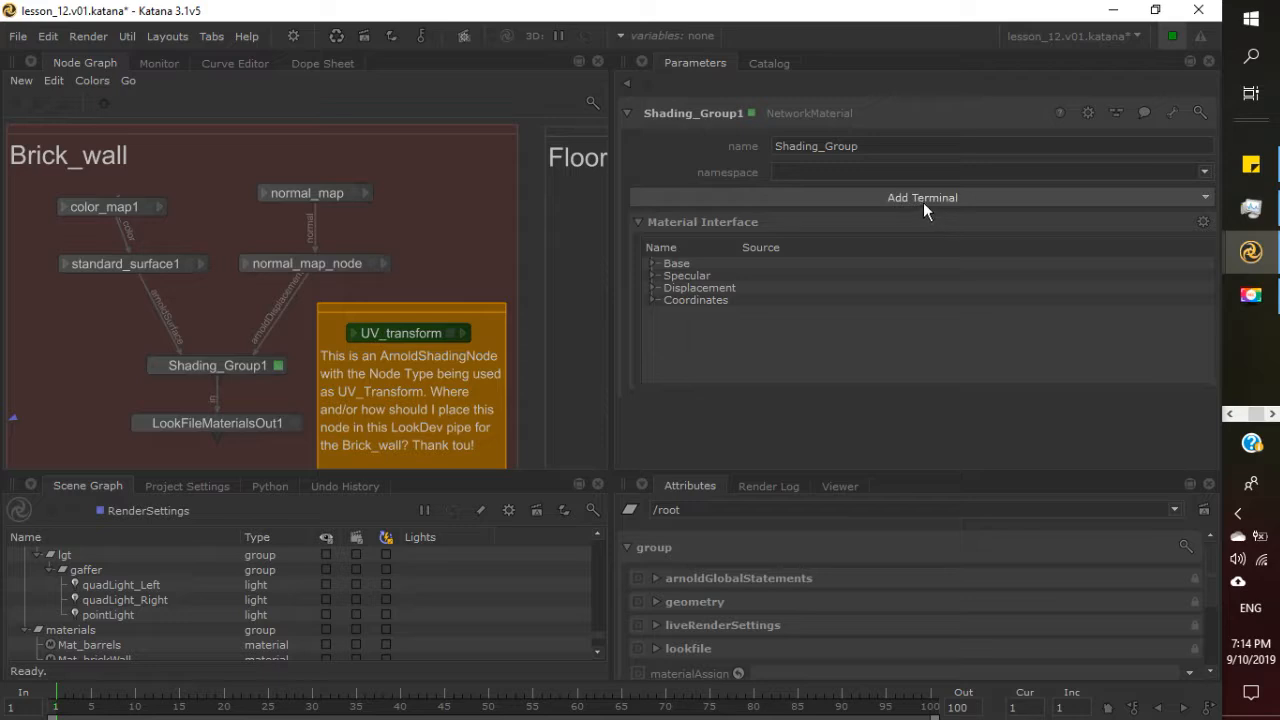
# Look through the arnold, hydra, prman, viewer and vray terminal types available for Shading_Group1 without adding one.
pyautogui.click(952, 198)
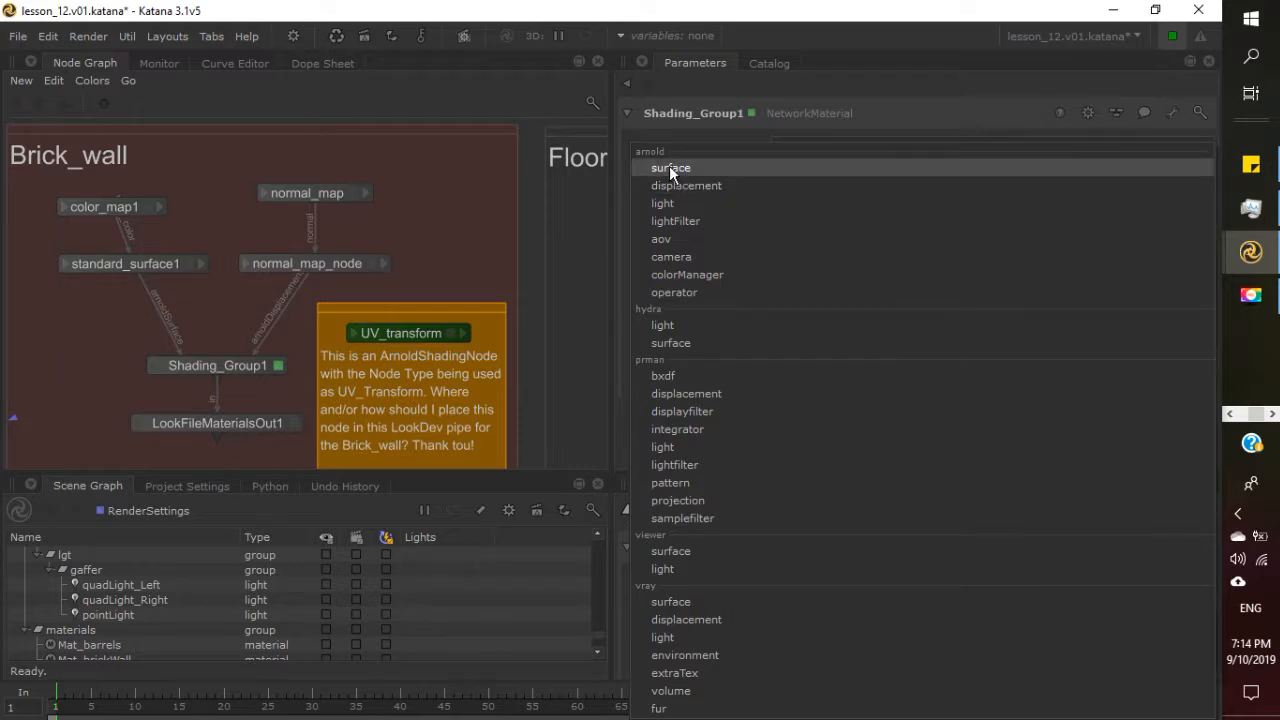
pyautogui.click(833, 80)
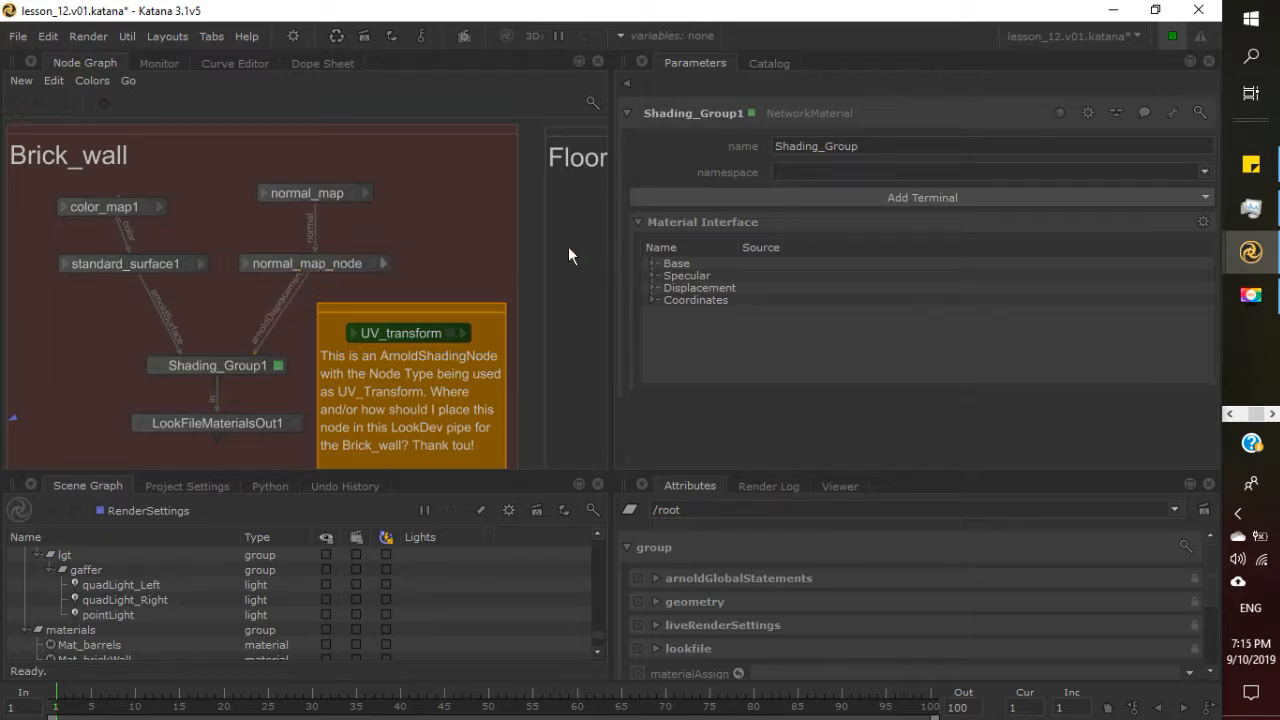
pyautogui.click(908, 197)
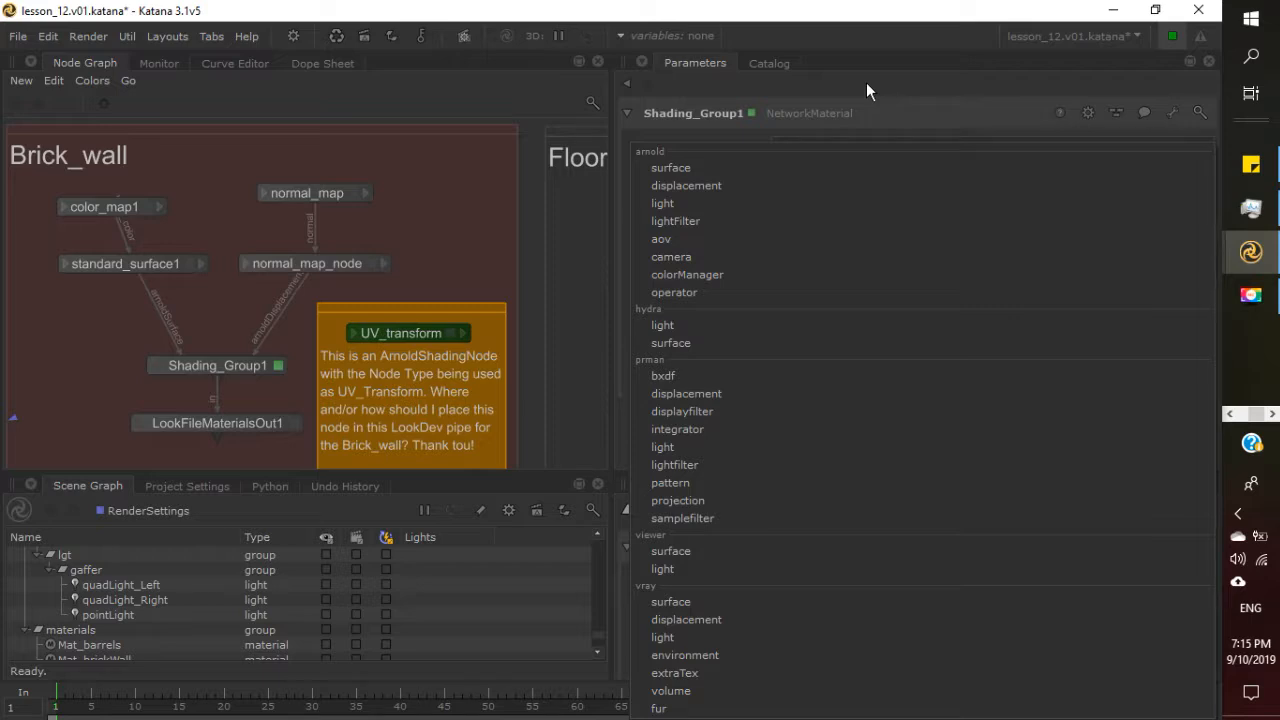
pyautogui.click(794, 84)
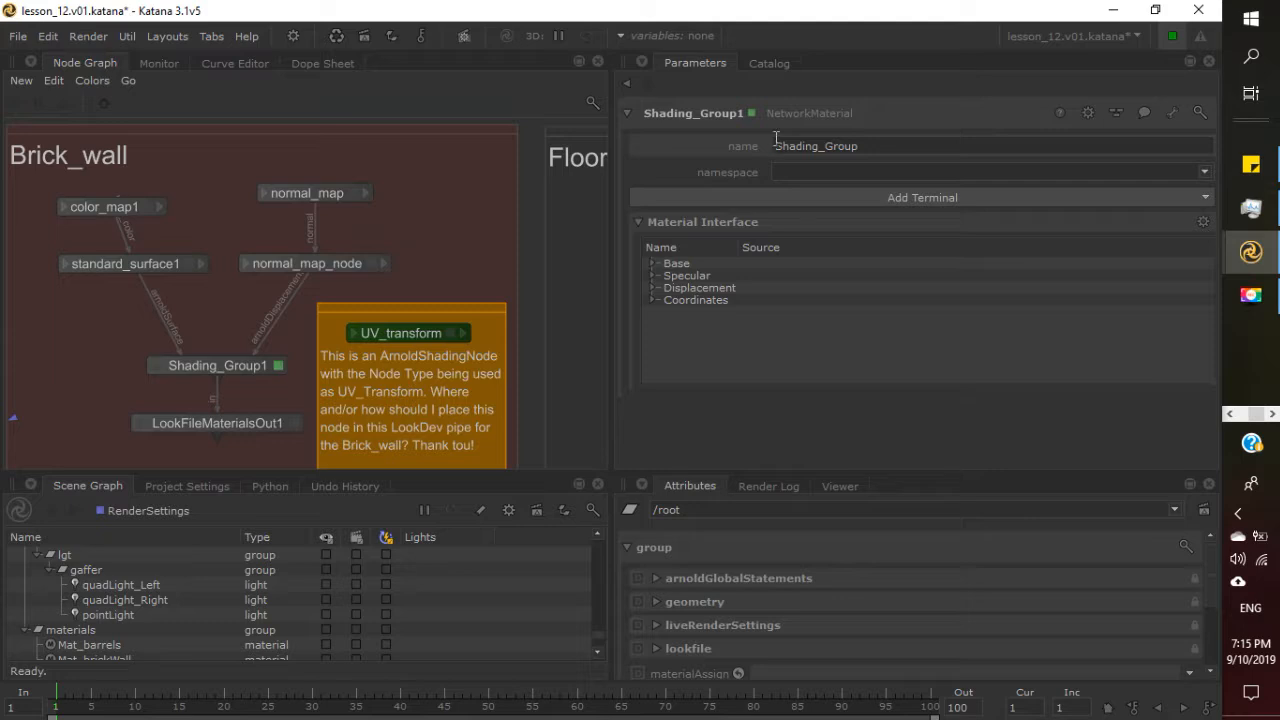
pyautogui.click(826, 199)
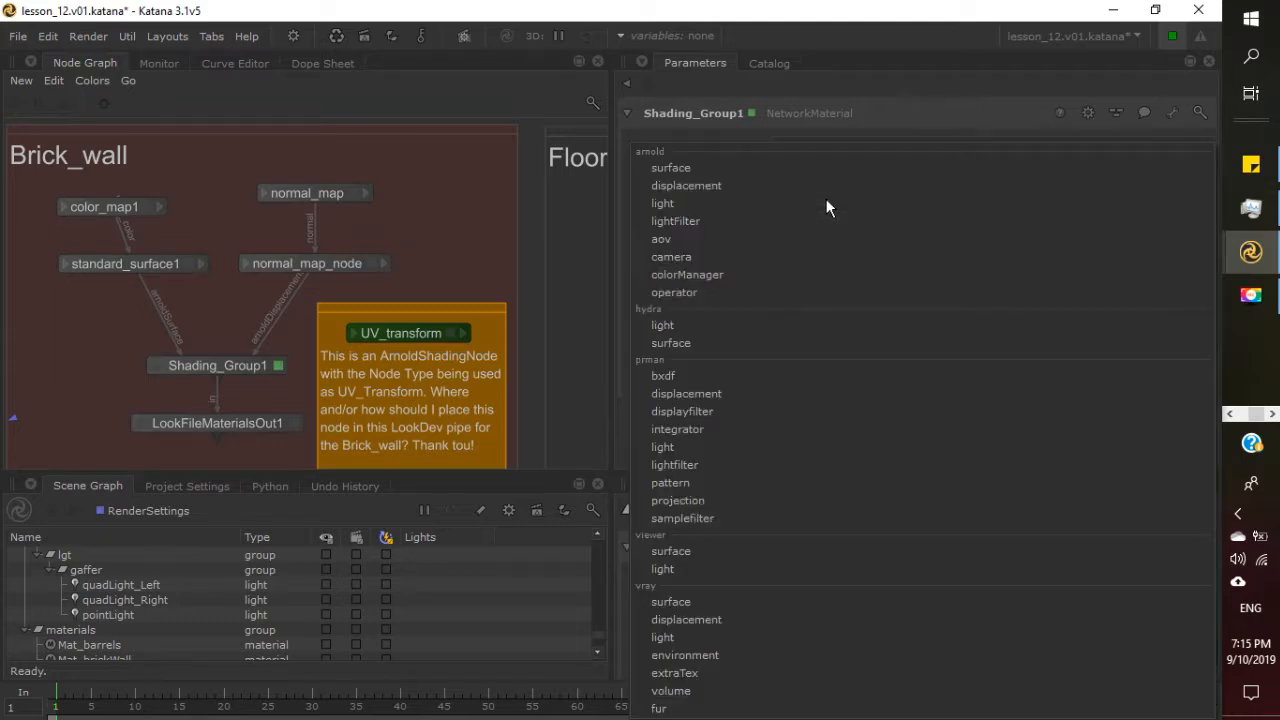
pyautogui.click(778, 88)
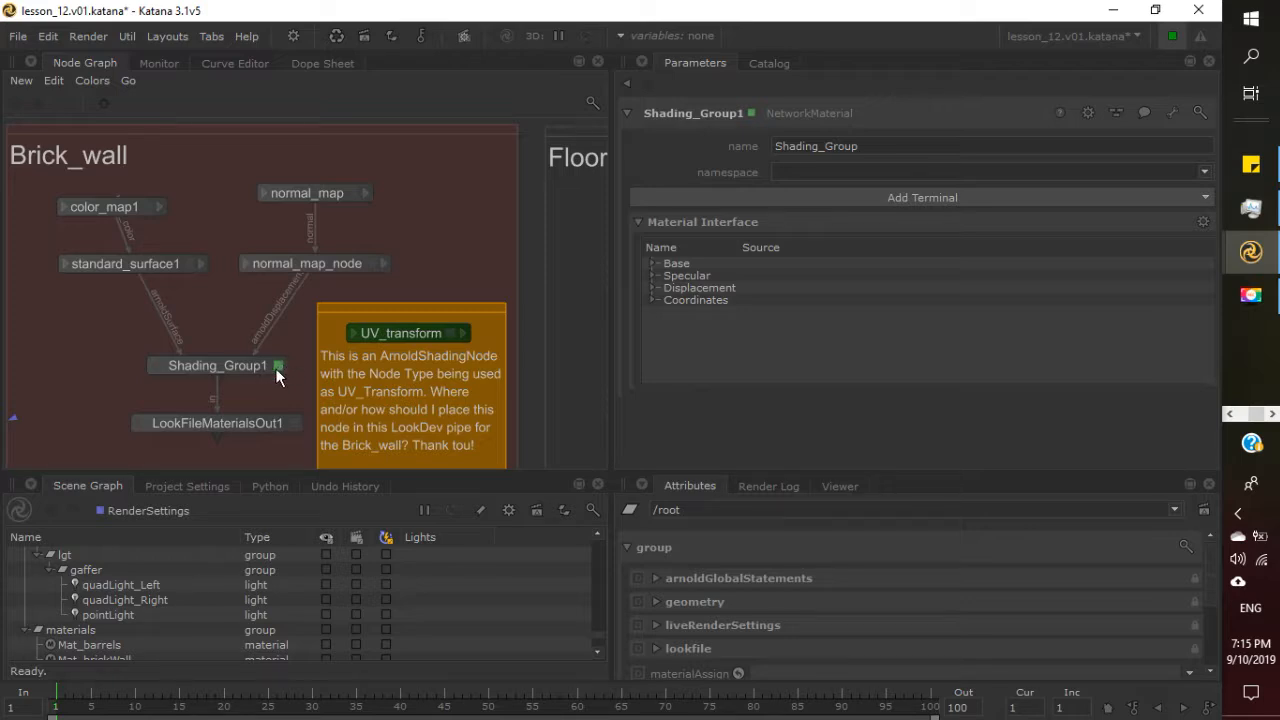
# Point out color_map1, standard_surface1 and Shading_Group1 in the Brick_wall network, and expand the Base group of Shading_Group1's material interface.
pyautogui.click(242, 365)
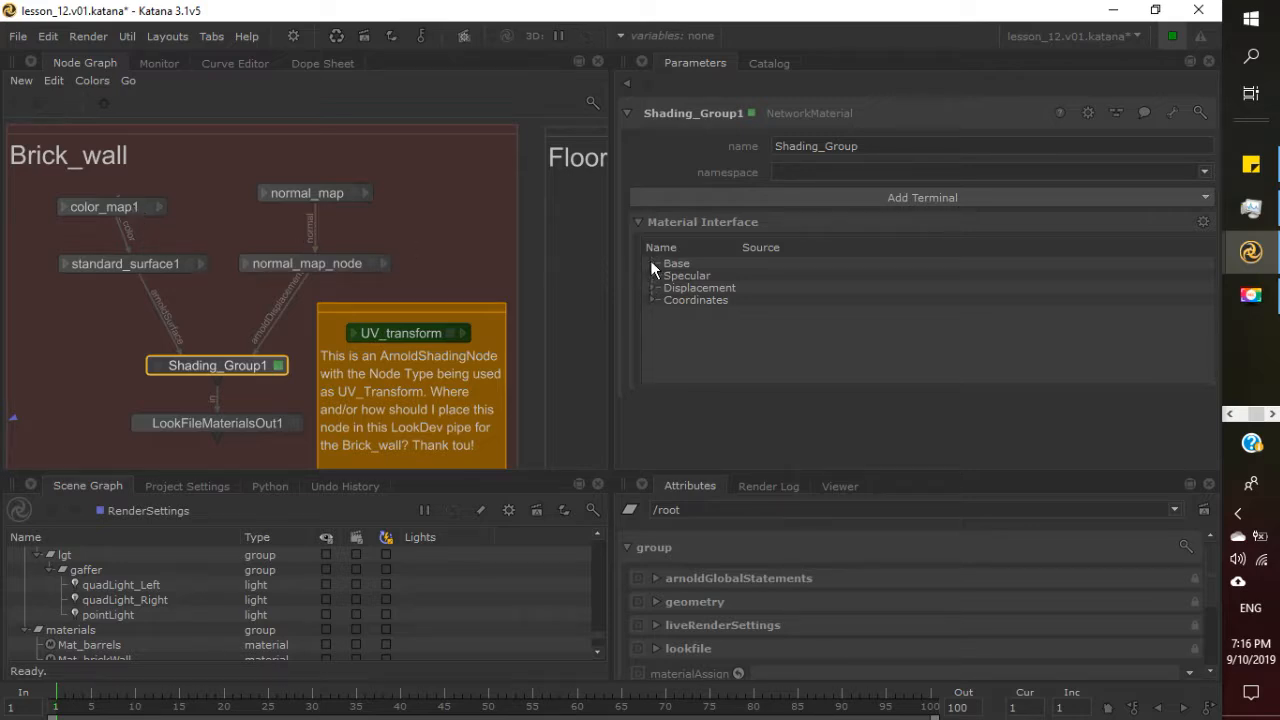
pyautogui.click(128, 213)
pyautogui.click(155, 263)
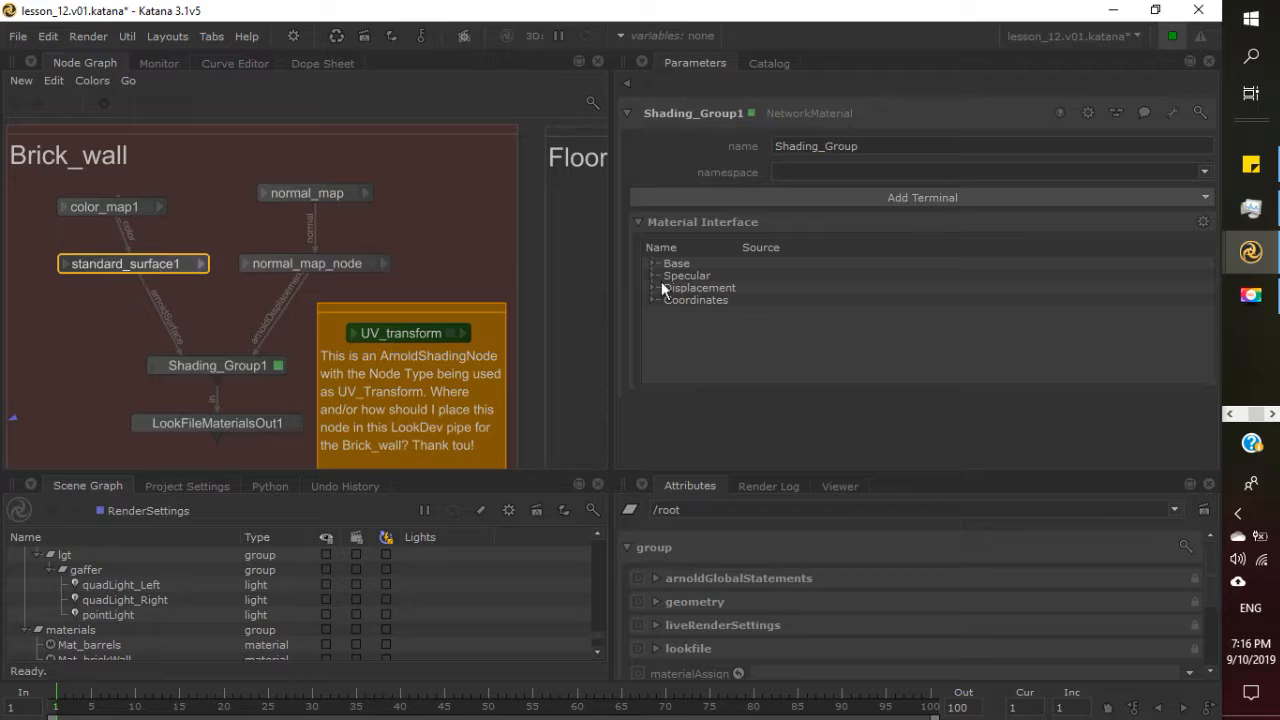
pyautogui.click(250, 365)
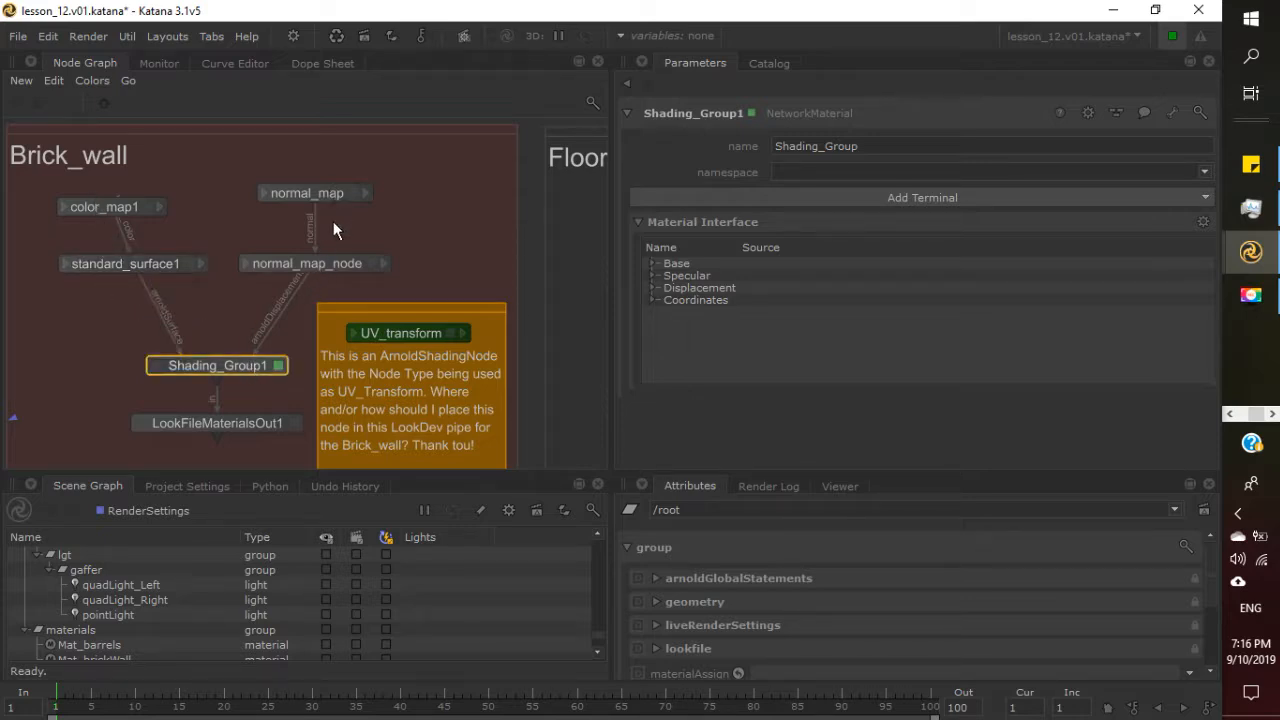
pyautogui.click(652, 263)
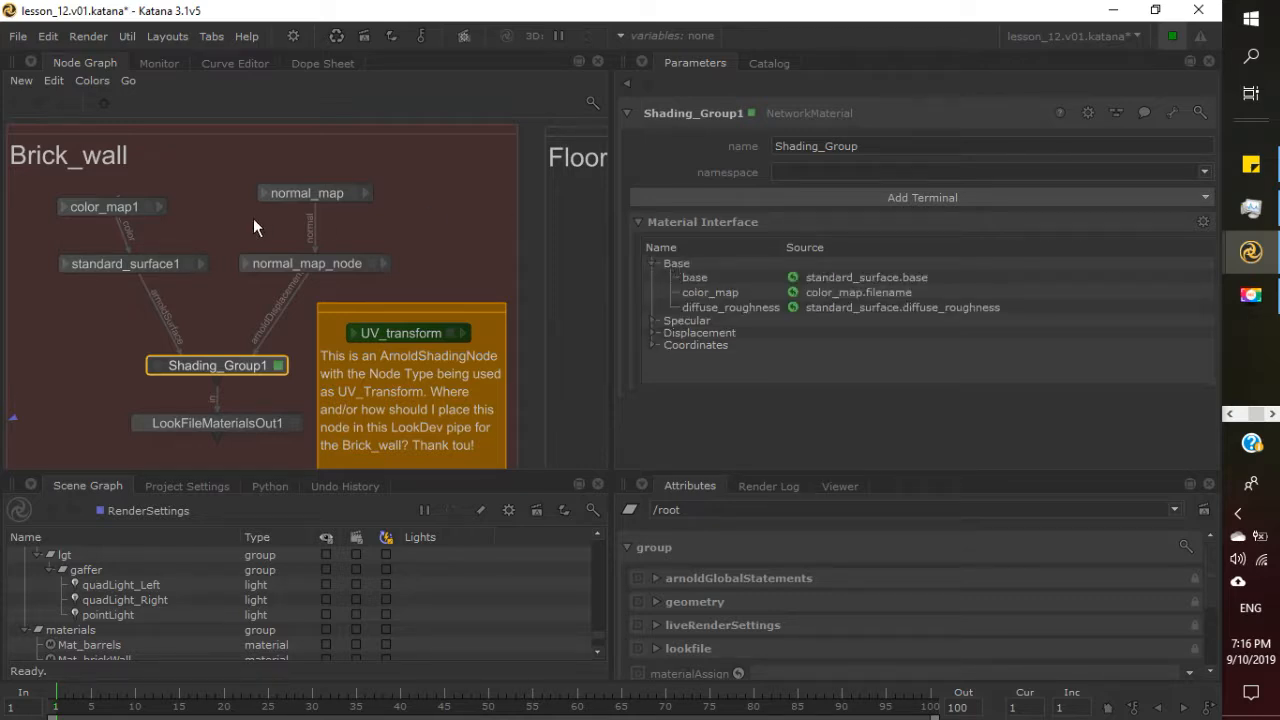
# Open standard_surface1's parameters and look through them from the Base group to the publicInterface settings.
pyautogui.click(189, 264)
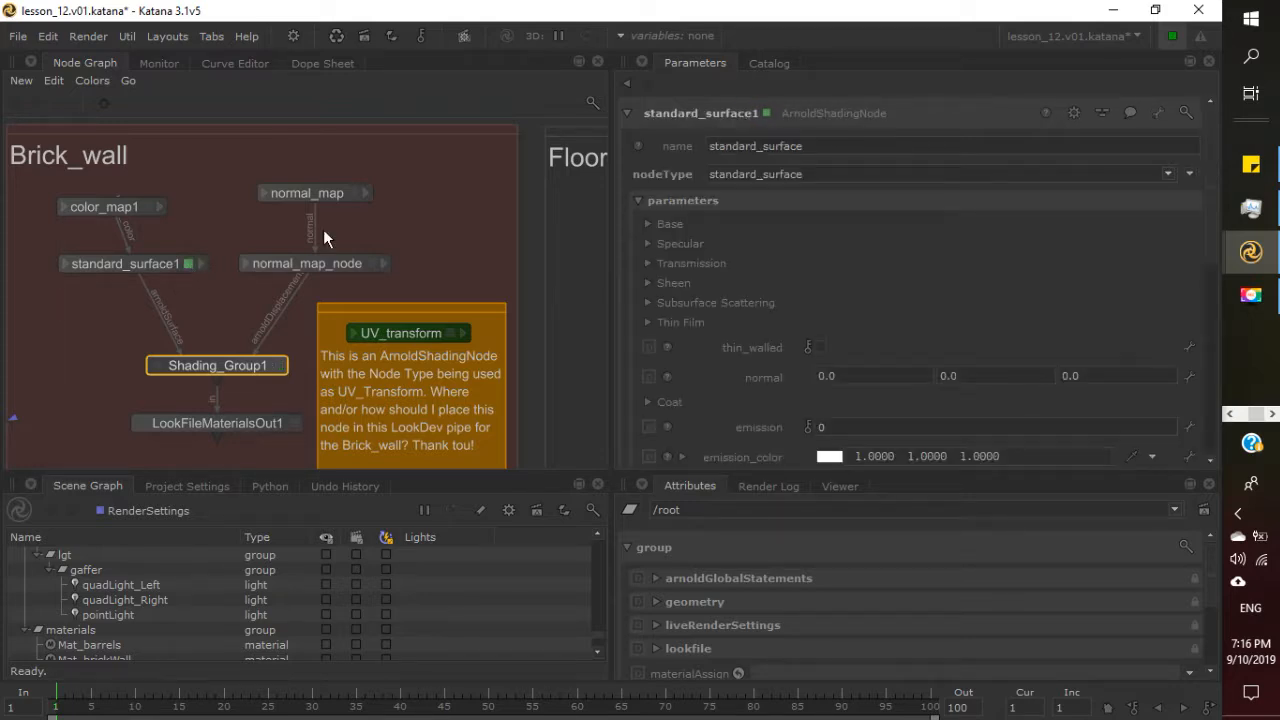
pyautogui.click(647, 224)
pyautogui.scroll(-5, 708, 330)
pyautogui.scroll(-1, 710, 330)
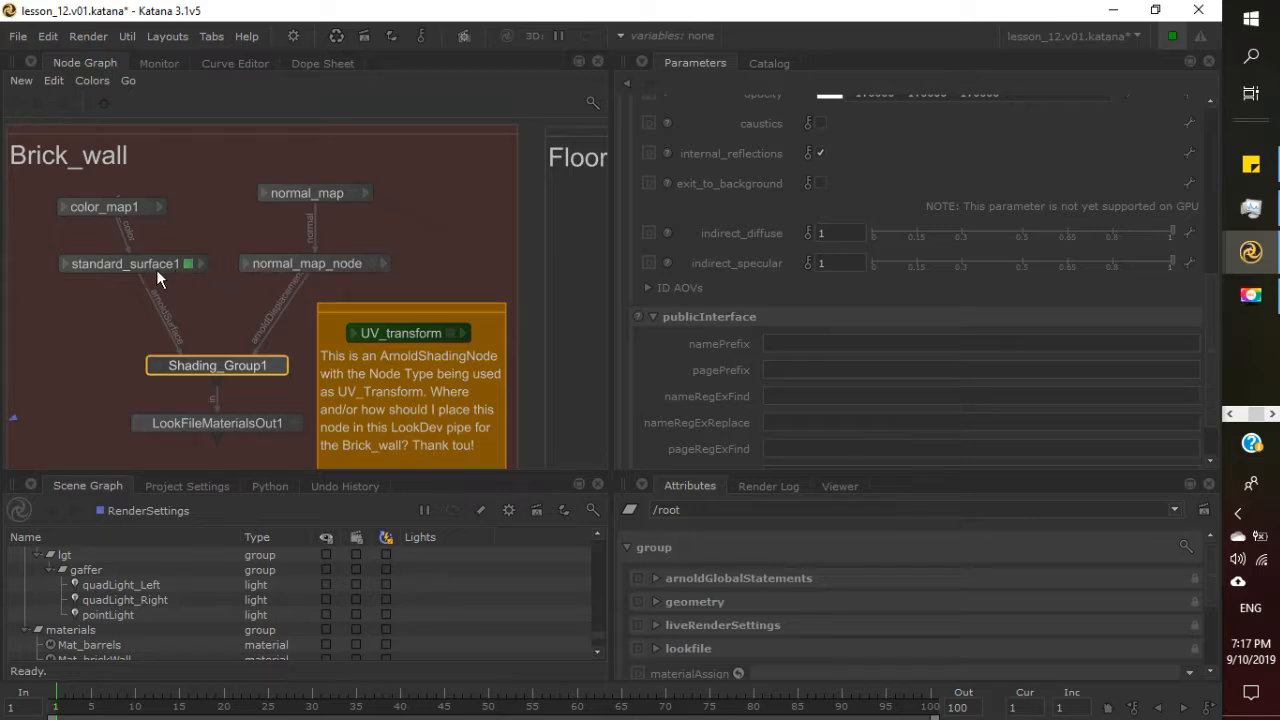
# Return to Shading_Group1's parameters and expand the Specular, Displacement and Coordinates groups of its material interface to examine their sources.
pyautogui.click(278, 366)
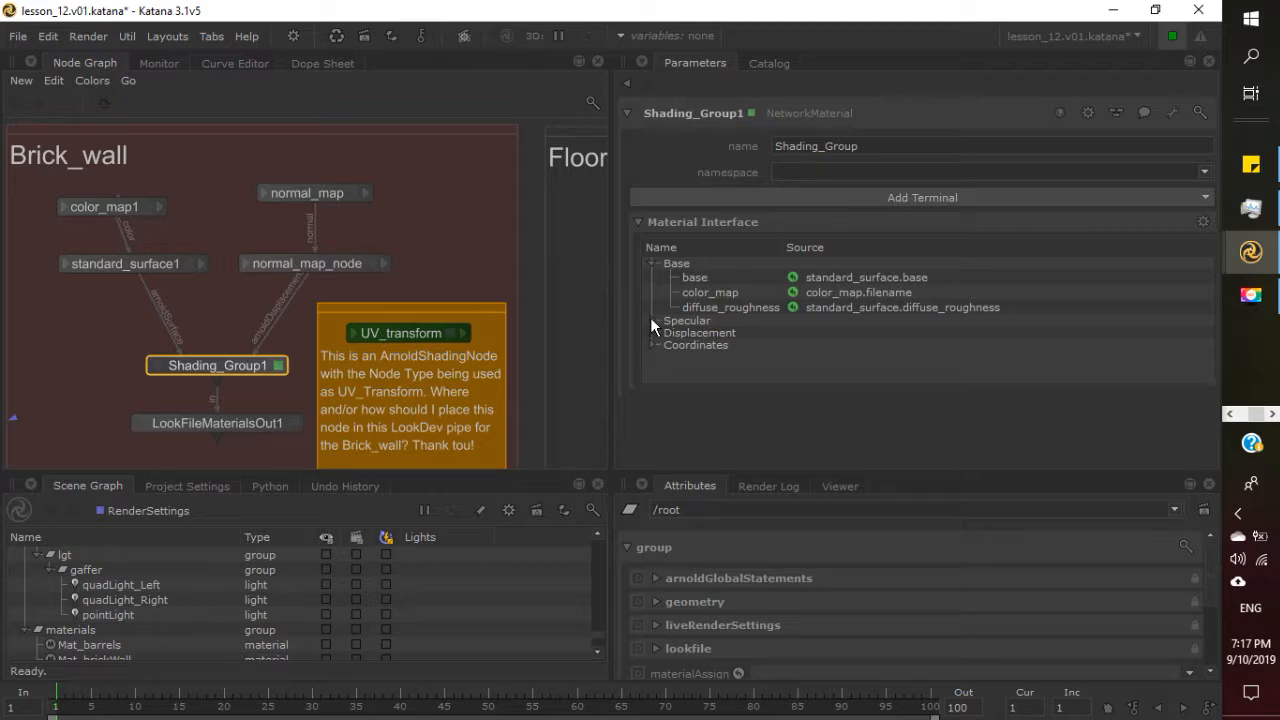
pyautogui.click(653, 321)
pyautogui.scroll(-1, 651, 319)
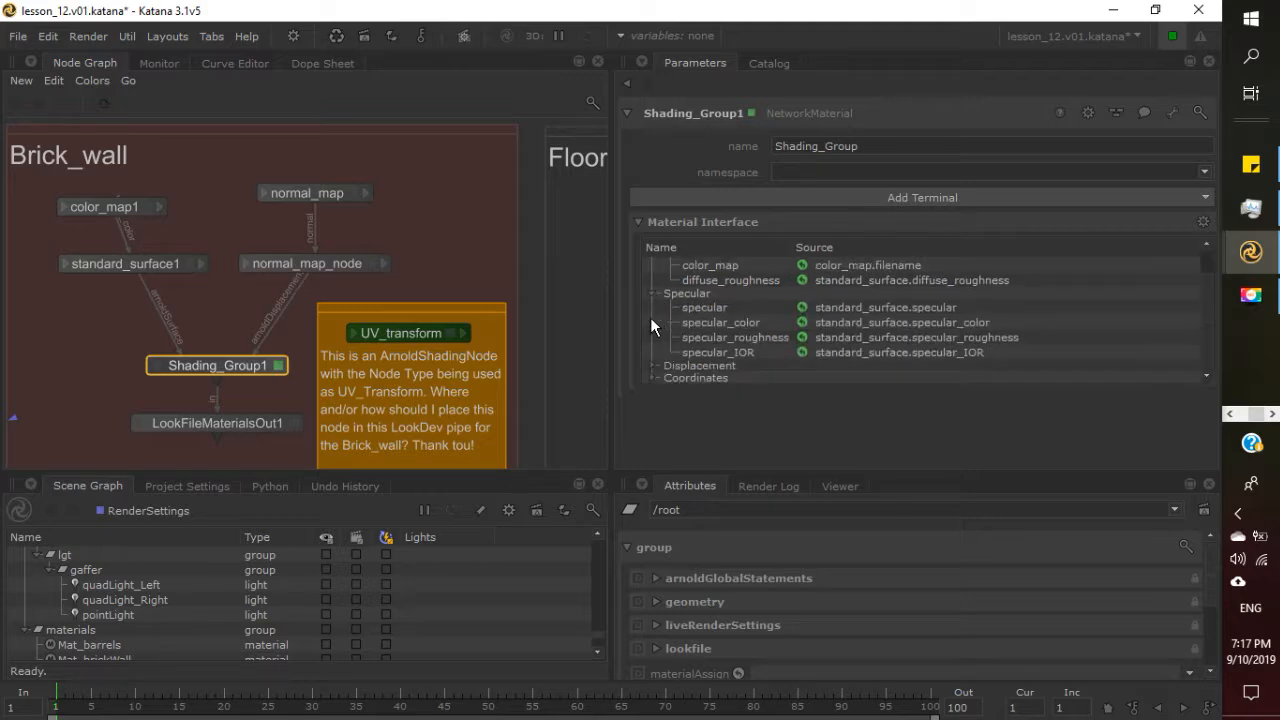
pyautogui.click(651, 364)
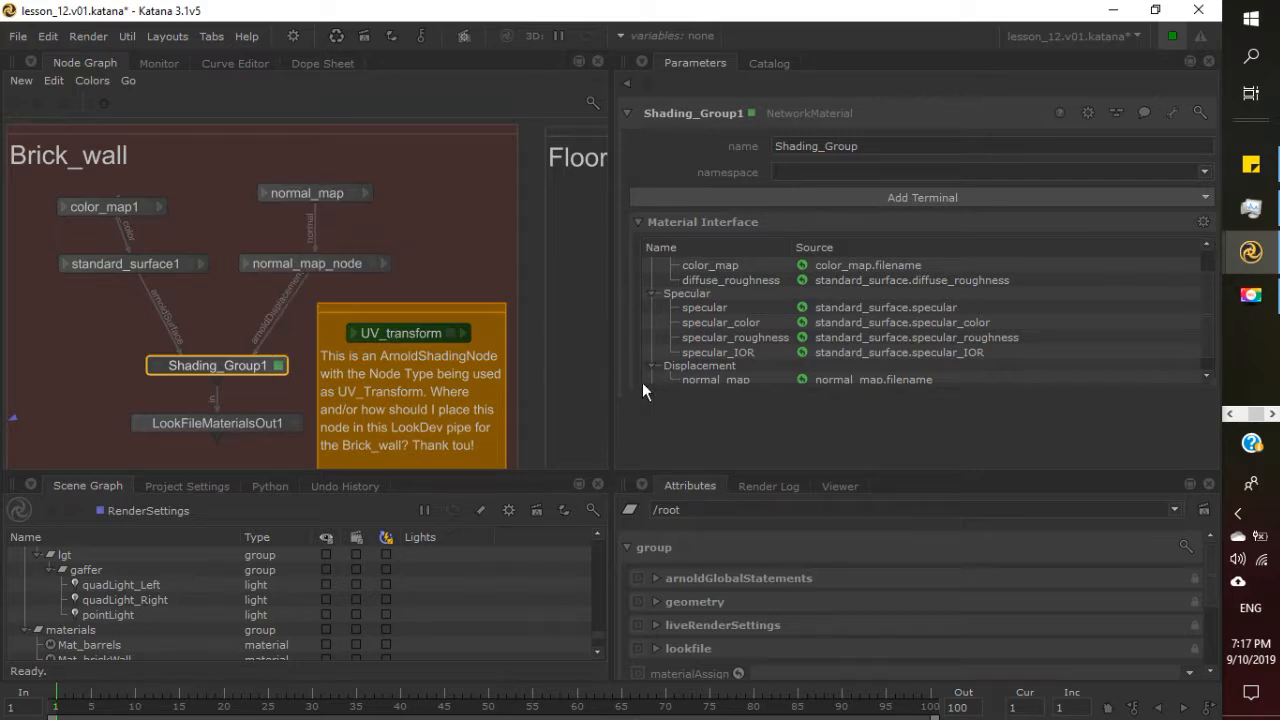
pyautogui.scroll(-1, 694, 375)
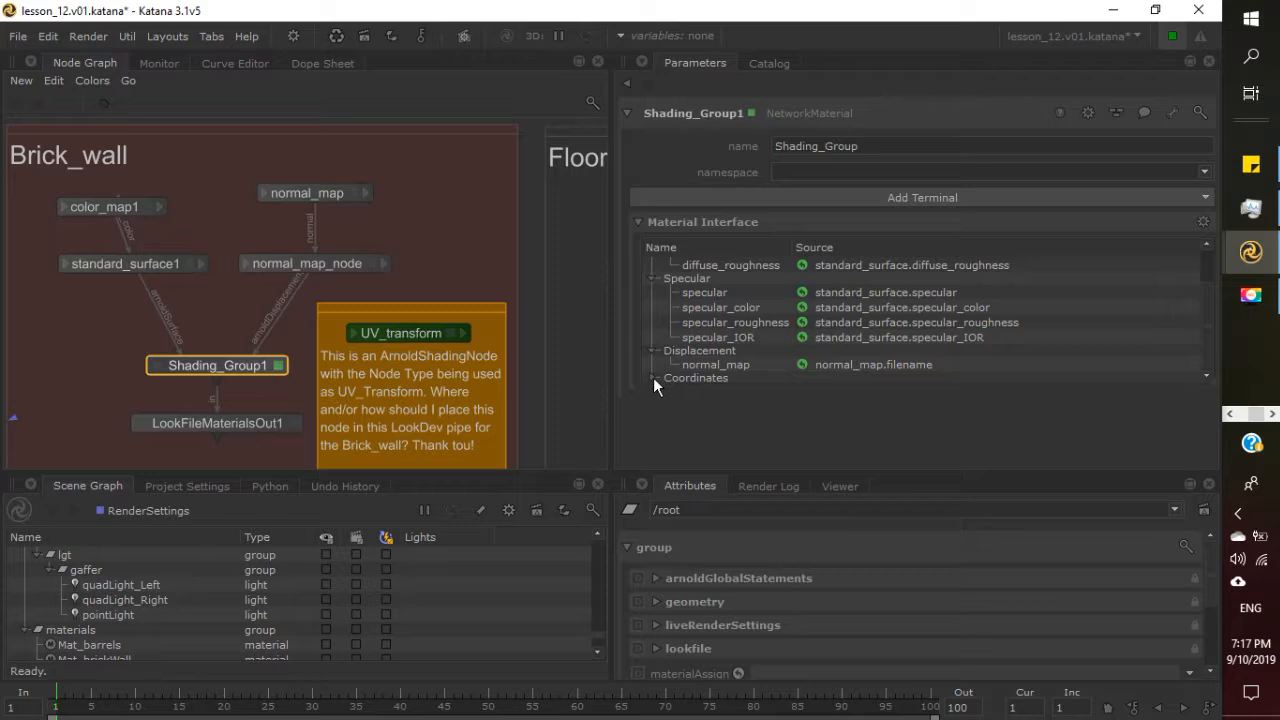
pyautogui.scroll(-2, 670, 380)
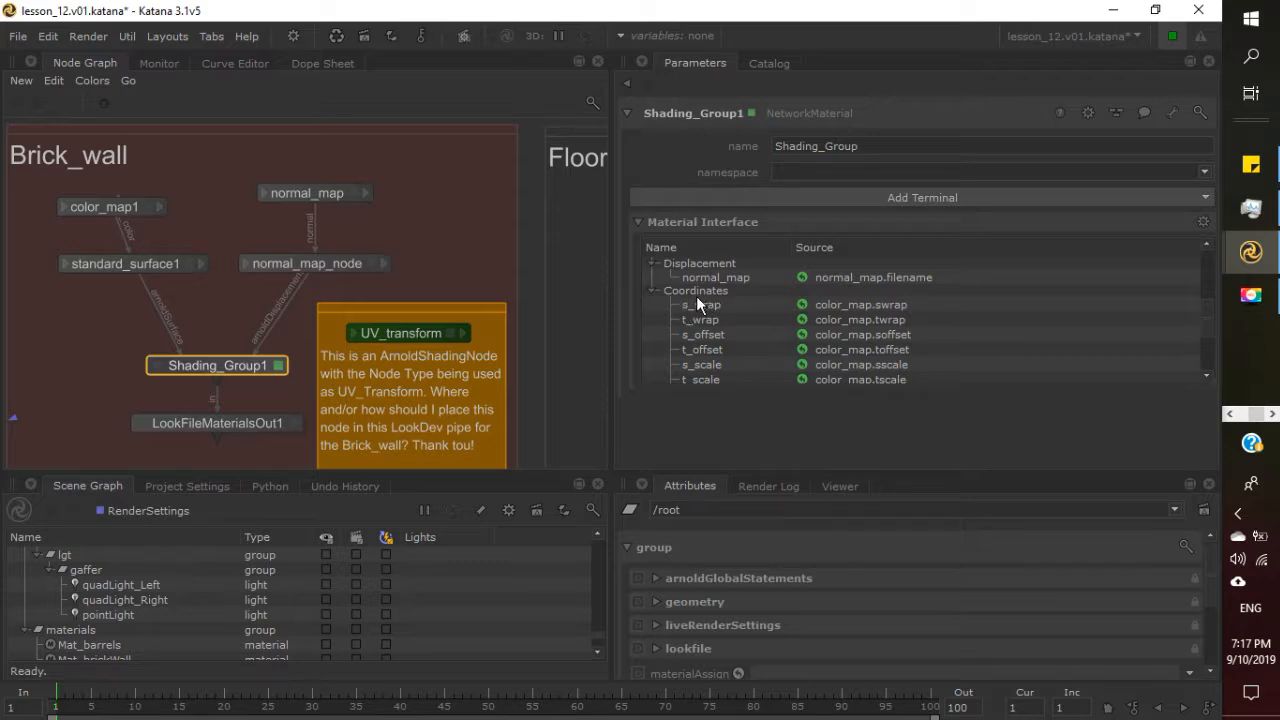
# Open color_map1's parameters and compare its exposed Coordinates parameters with the ones in its Sampling group.
pyautogui.click(147, 206)
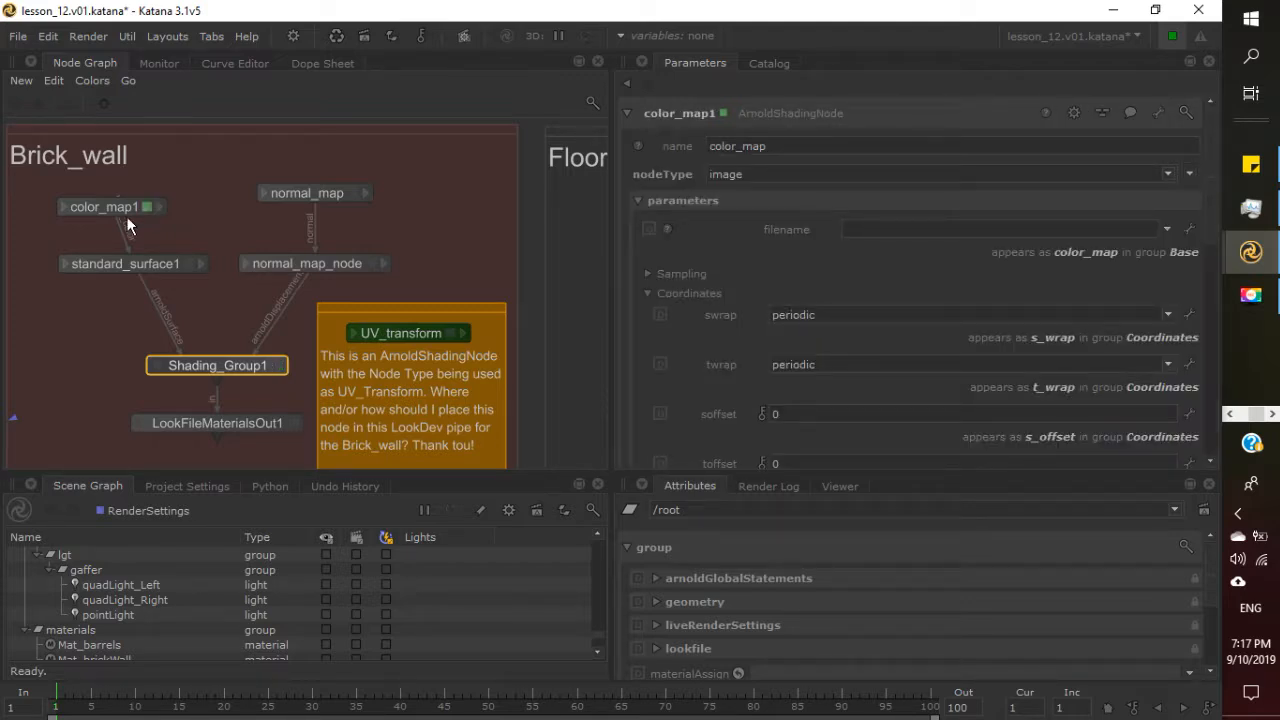
pyautogui.scroll(-5, 783, 346)
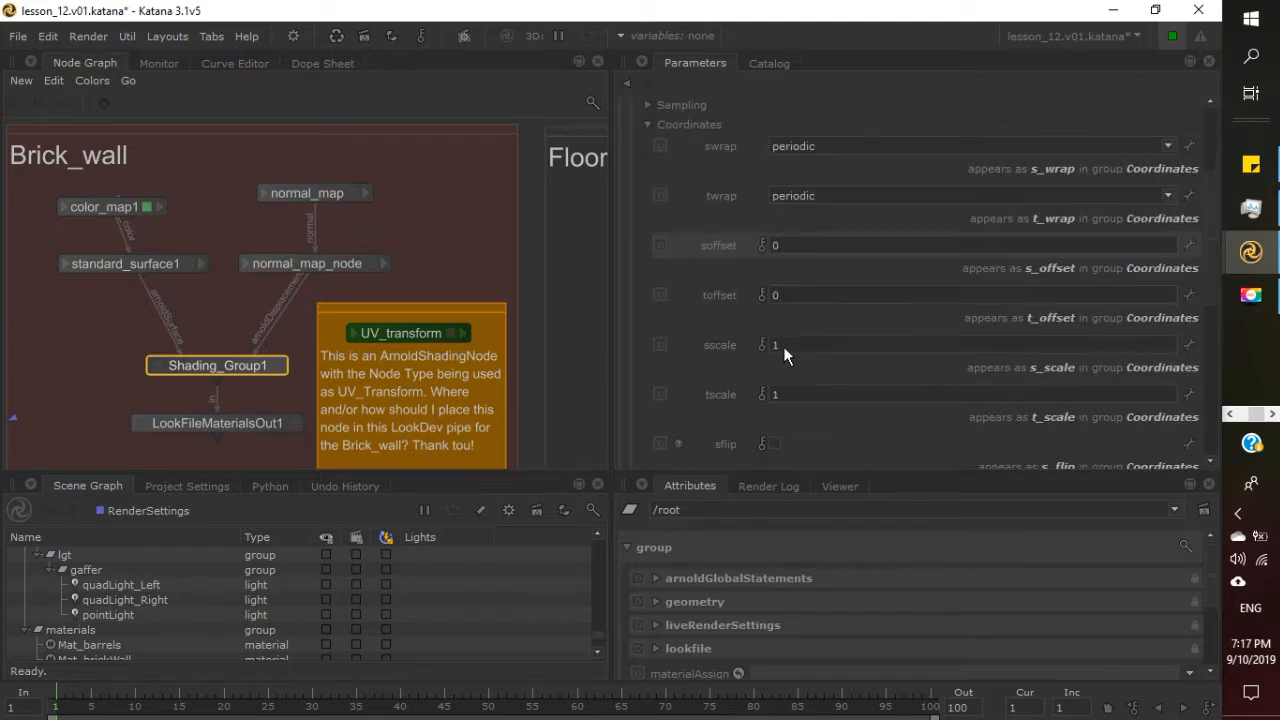
pyautogui.scroll(-3, 773, 348)
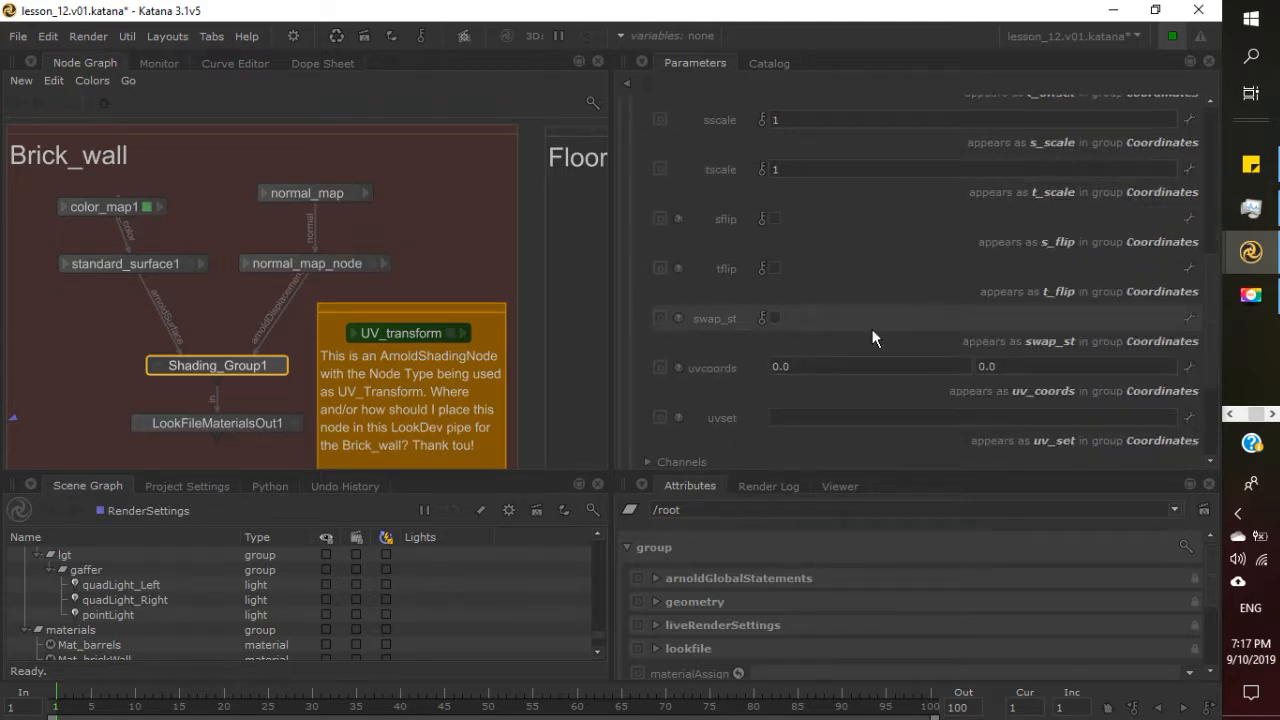
pyautogui.scroll(4, 771, 331)
pyautogui.scroll(4, 770, 322)
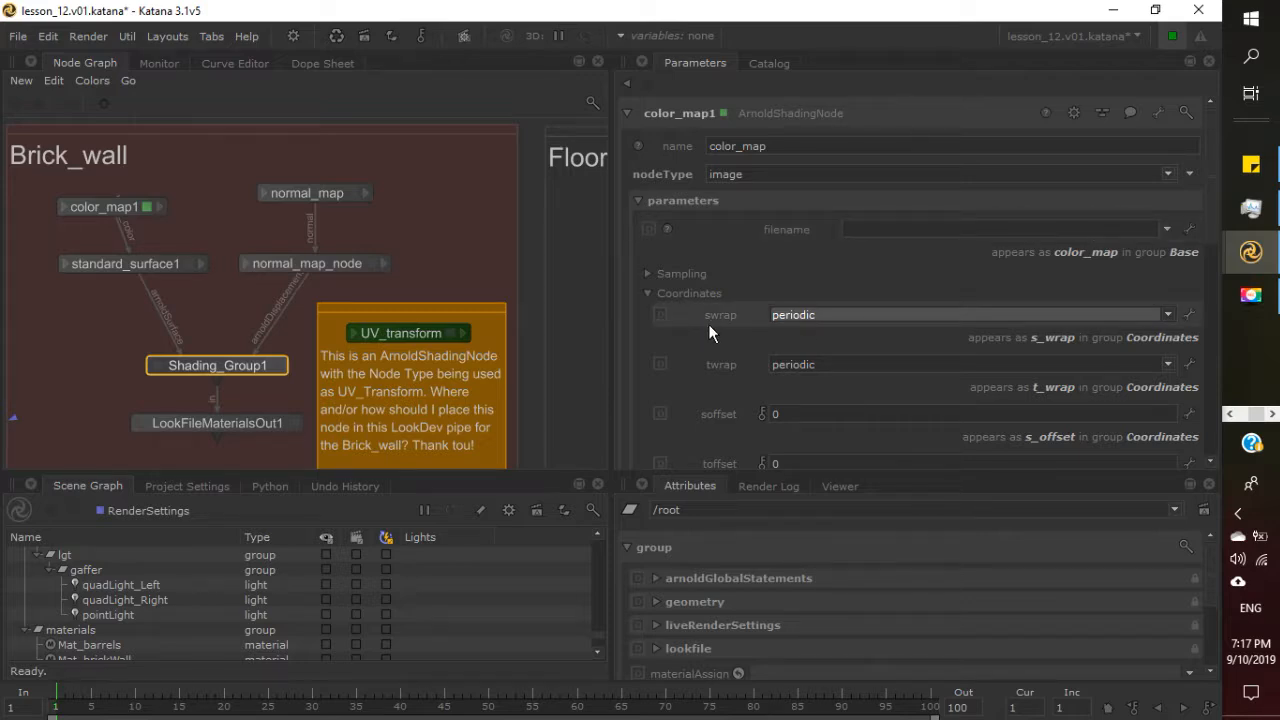
pyautogui.scroll(-3, 720, 326)
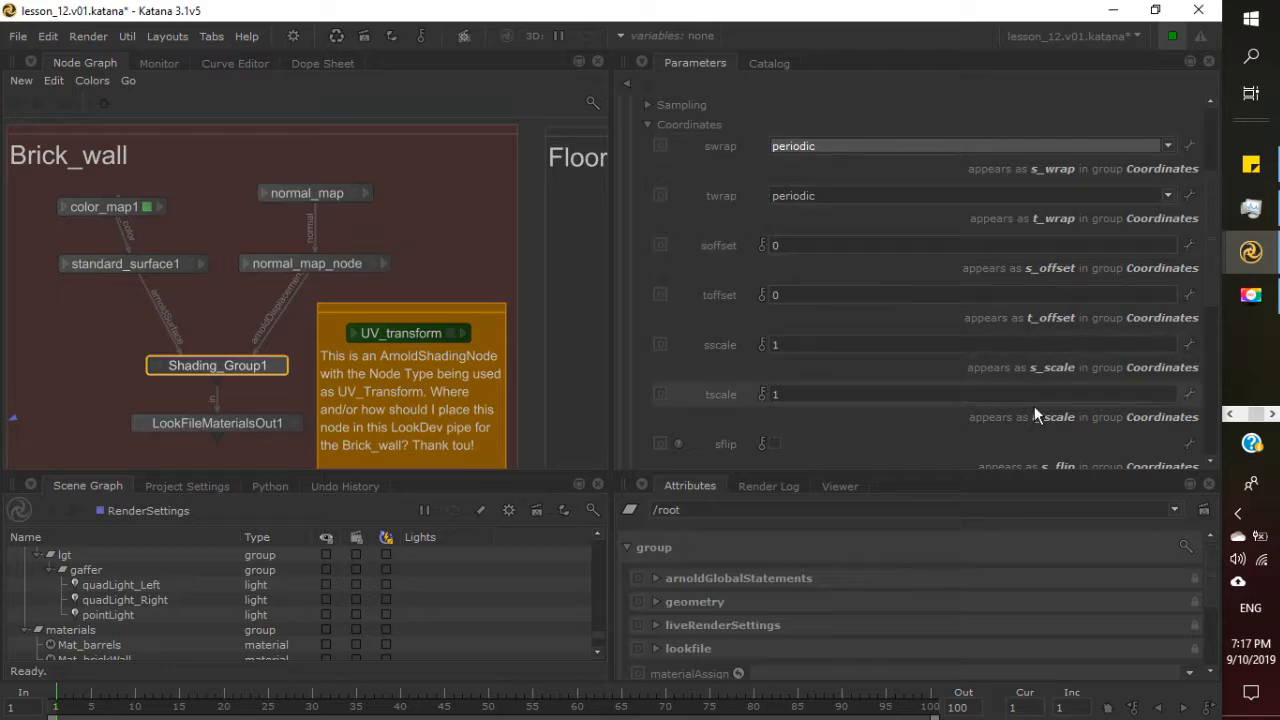
pyautogui.scroll(3, 1030, 400)
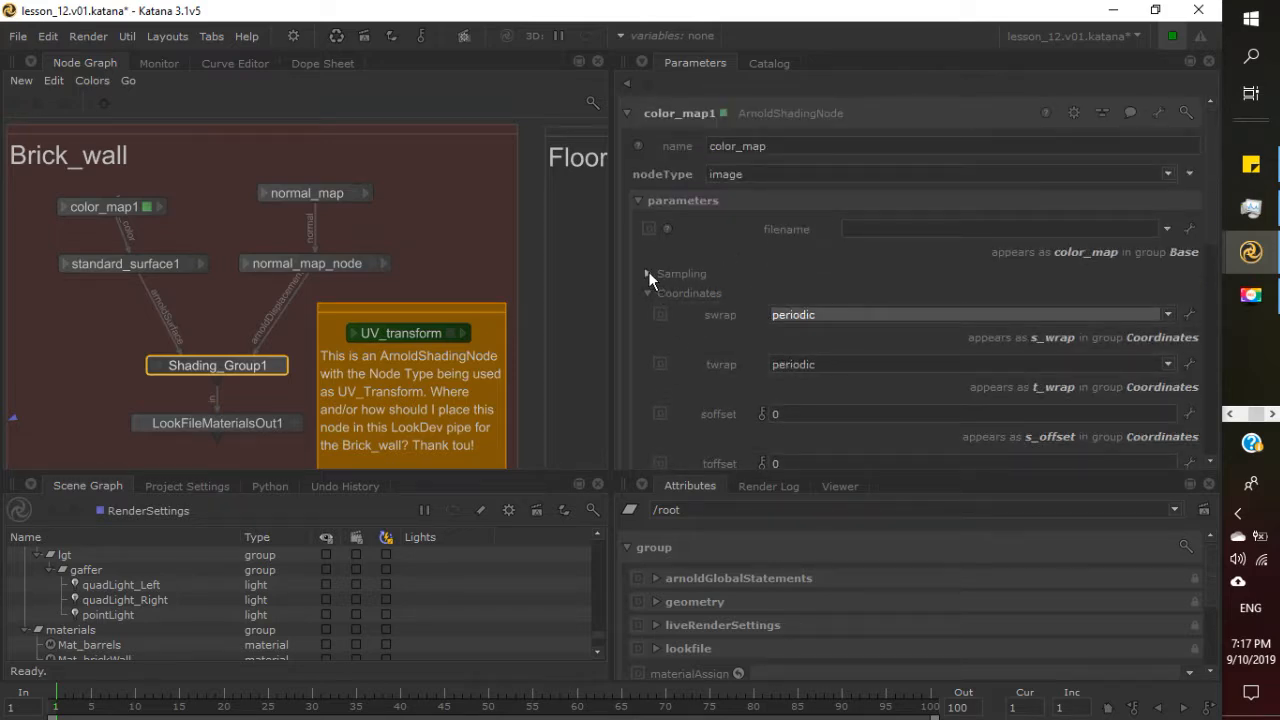
pyautogui.click(648, 273)
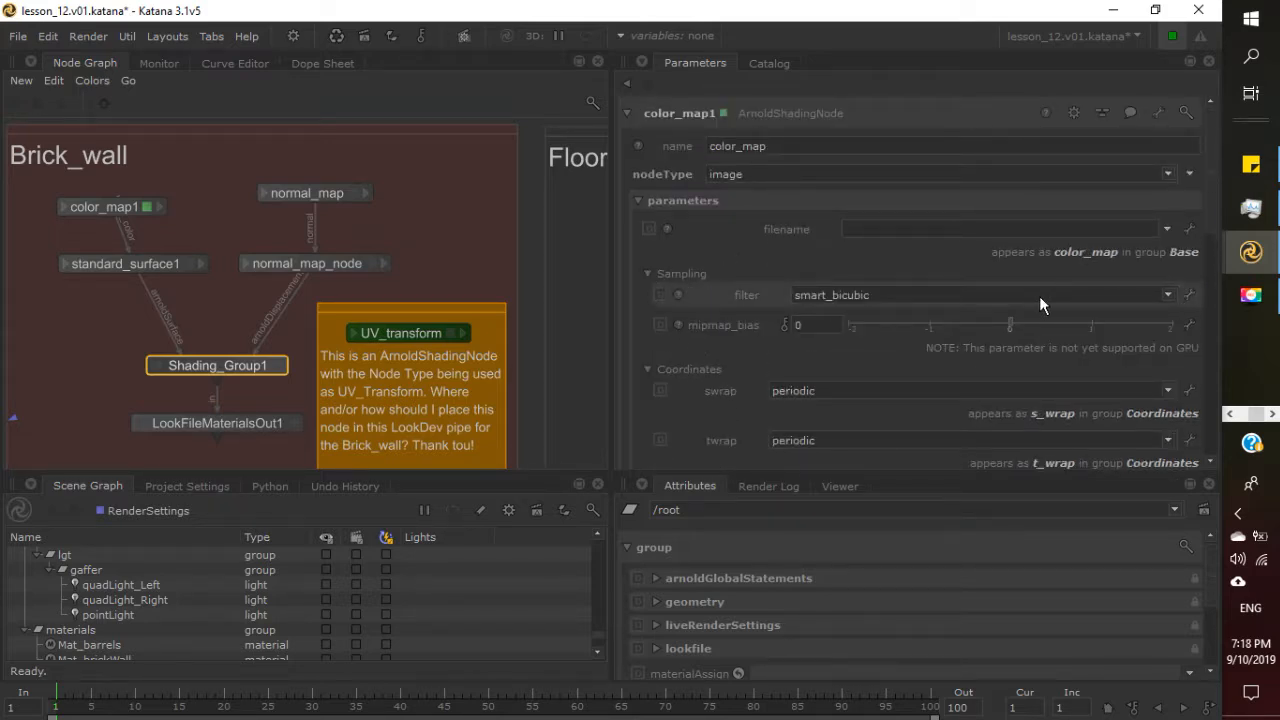
pyautogui.click(647, 274)
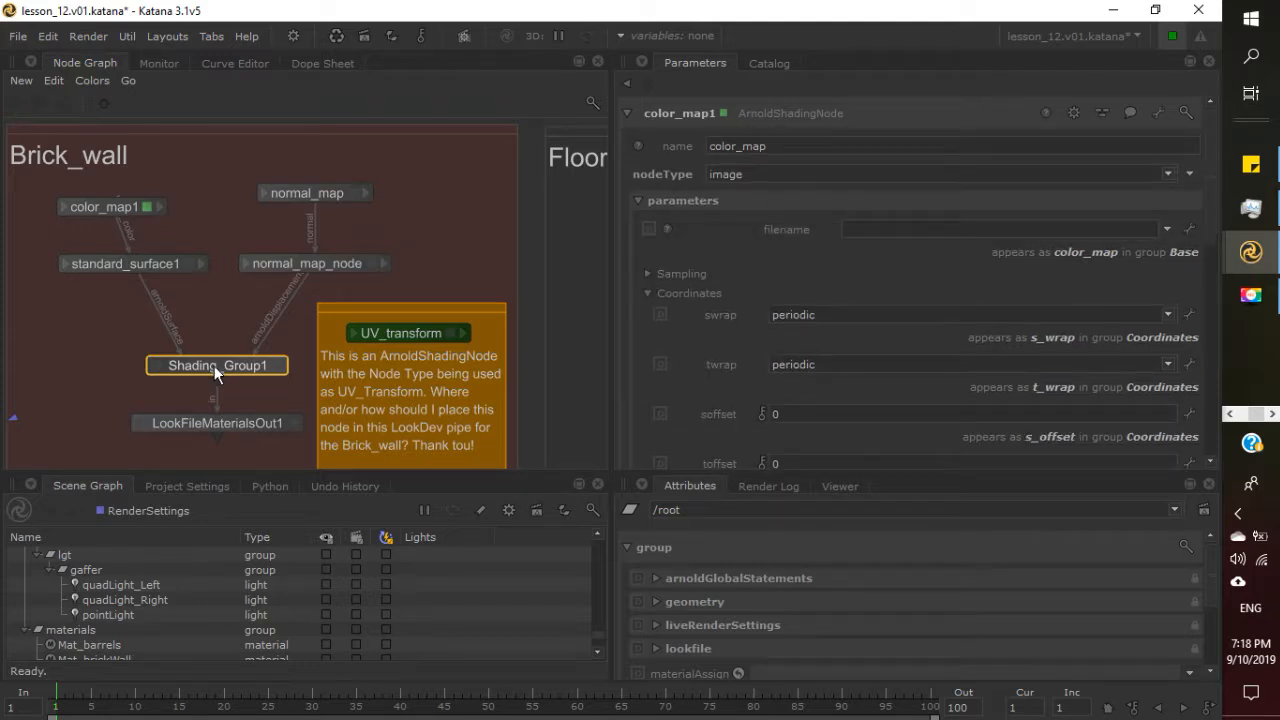
# Reopen Shading_Group1's parameters and collapse the Coordinates, Specular, Base and Displacement groups of its material interface.
pyautogui.click(280, 366)
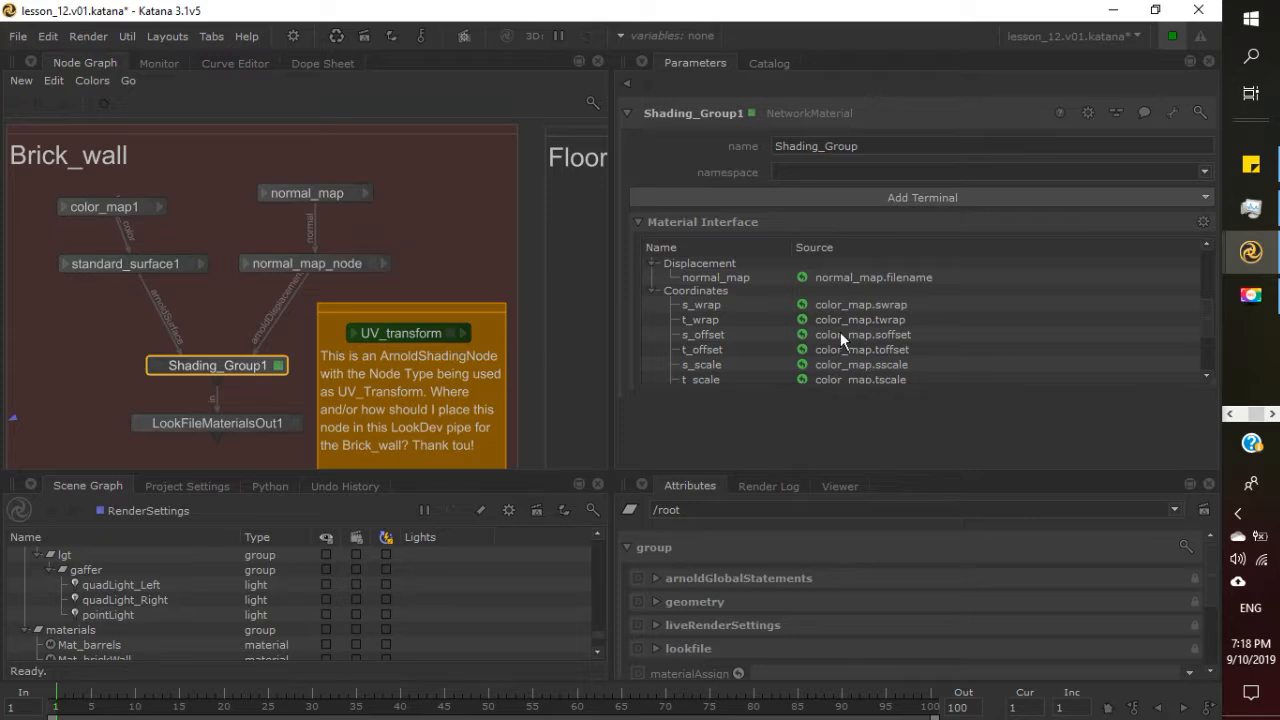
pyautogui.click(652, 290)
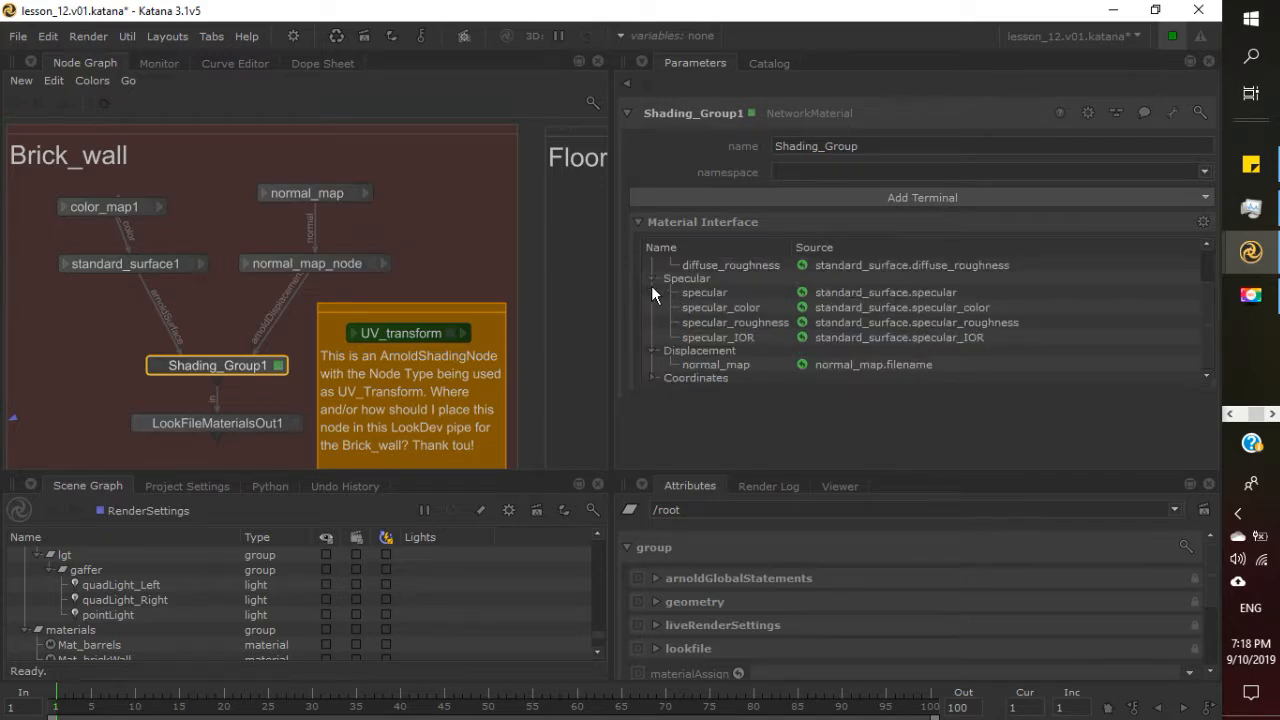
pyautogui.scroll(1, 658, 294)
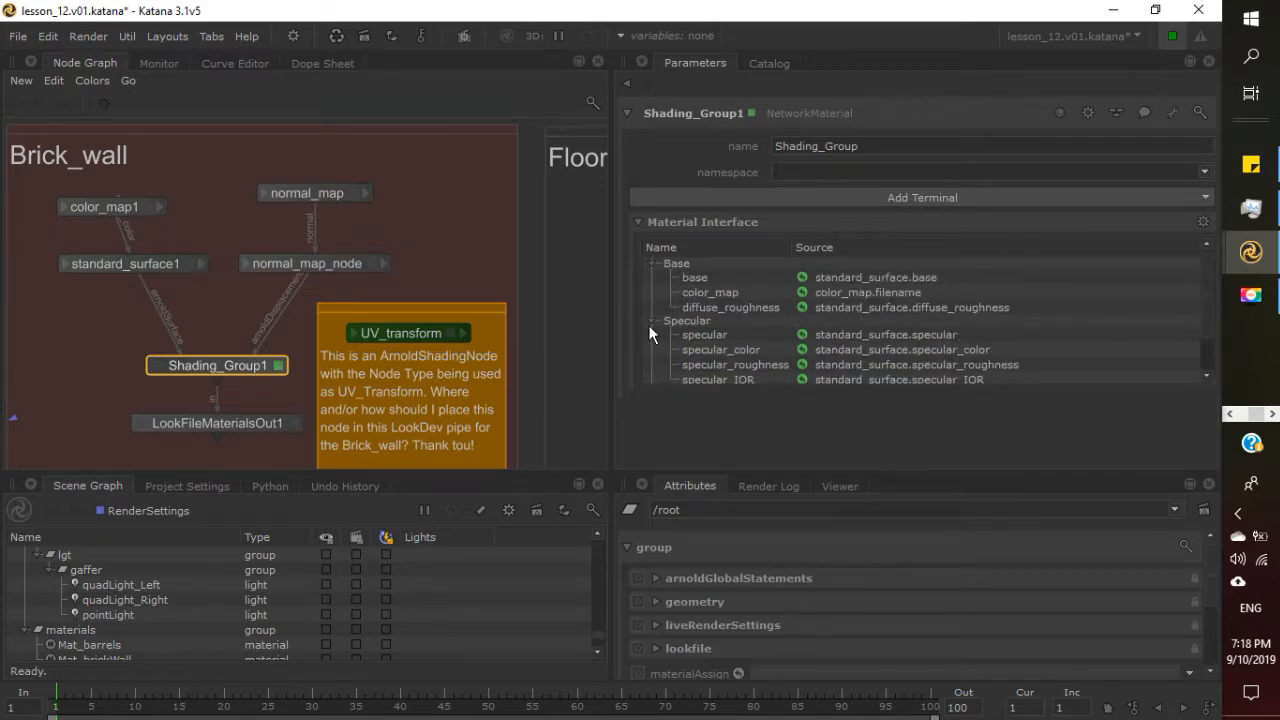
pyautogui.click(651, 320)
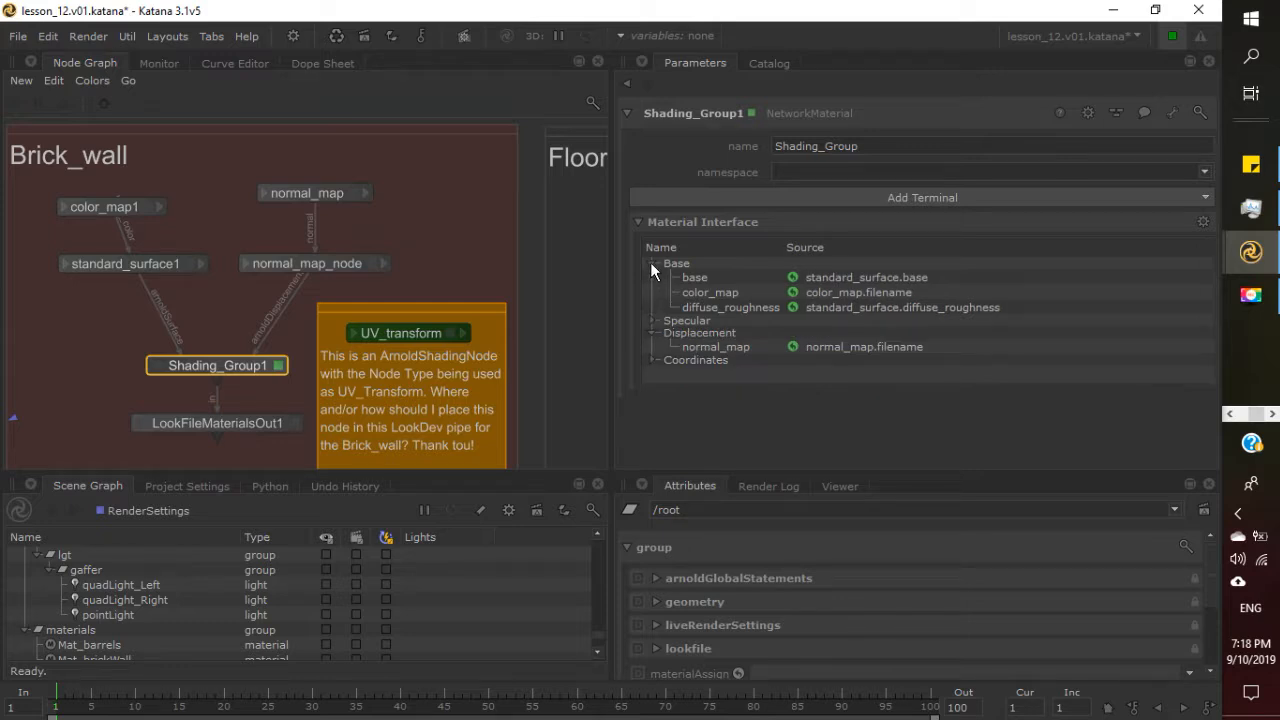
pyautogui.click(650, 262)
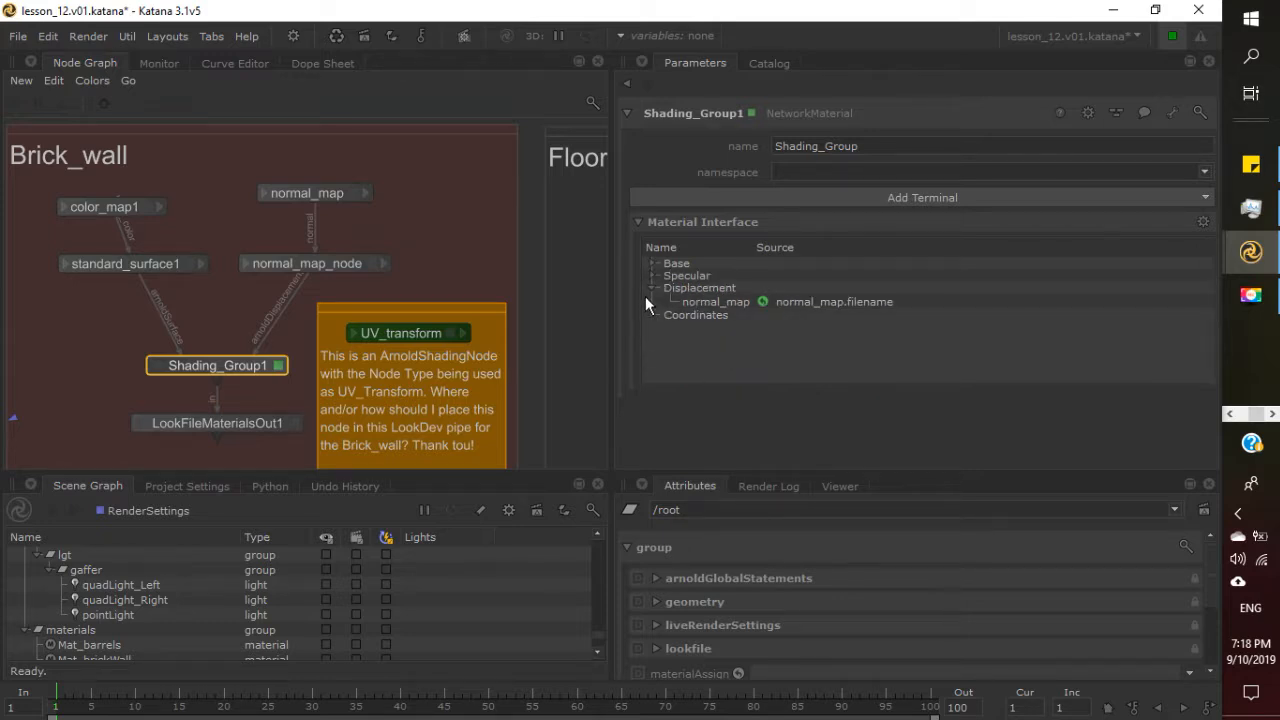
pyautogui.click(652, 289)
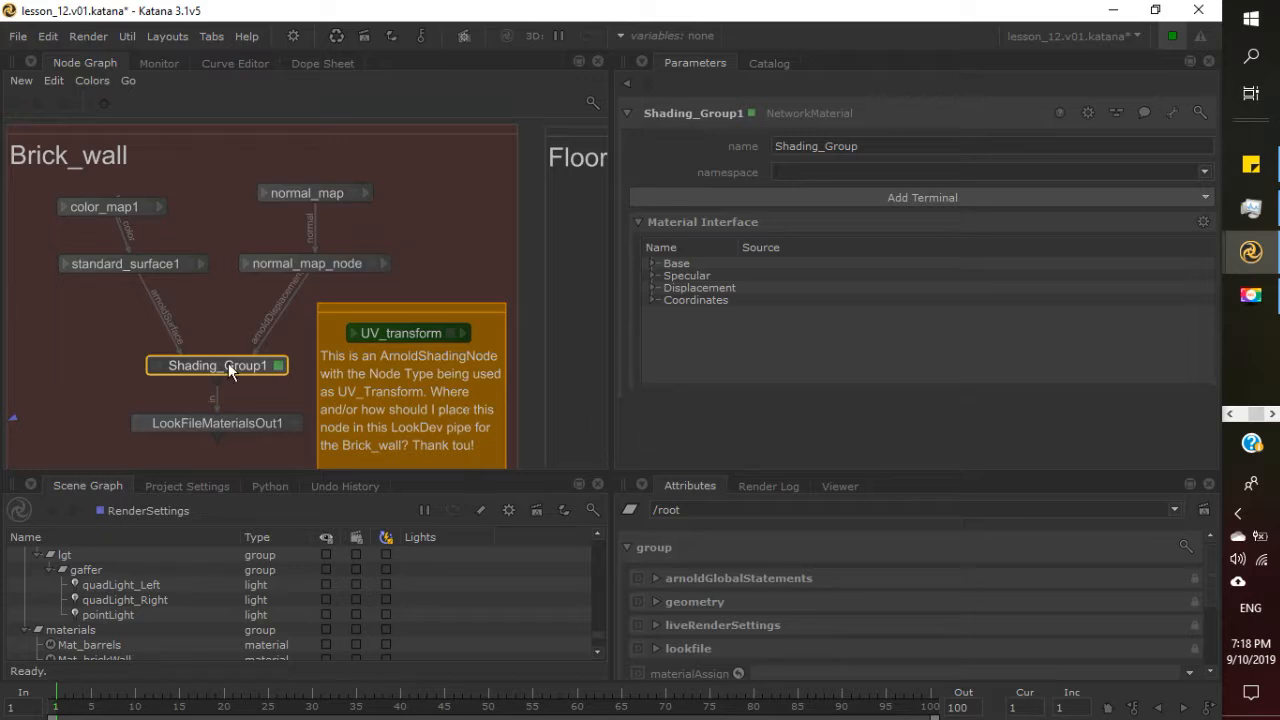
# Open LookFileMaterialsOut1's parameters in a maximized view and highlight the look file's name in its saveTo path.
pyautogui.moveTo(292, 390); pyautogui.dragTo(320, 286, button='middle')
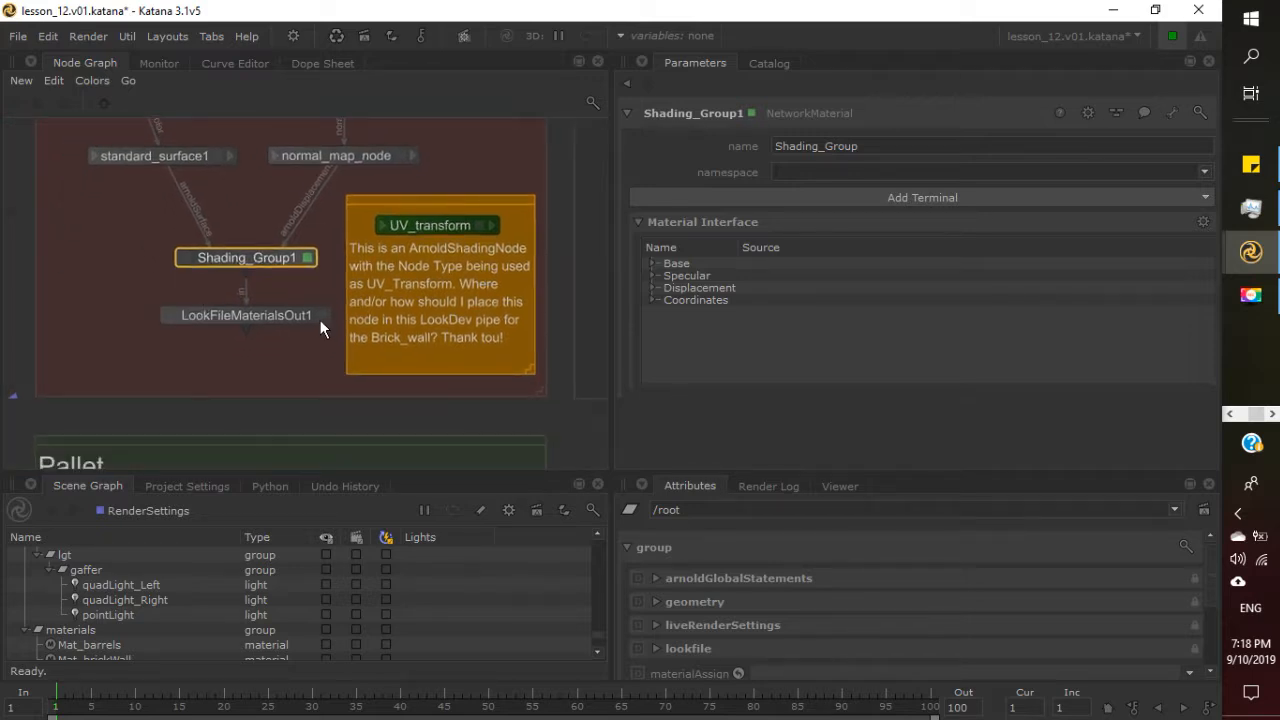
pyautogui.click(321, 314)
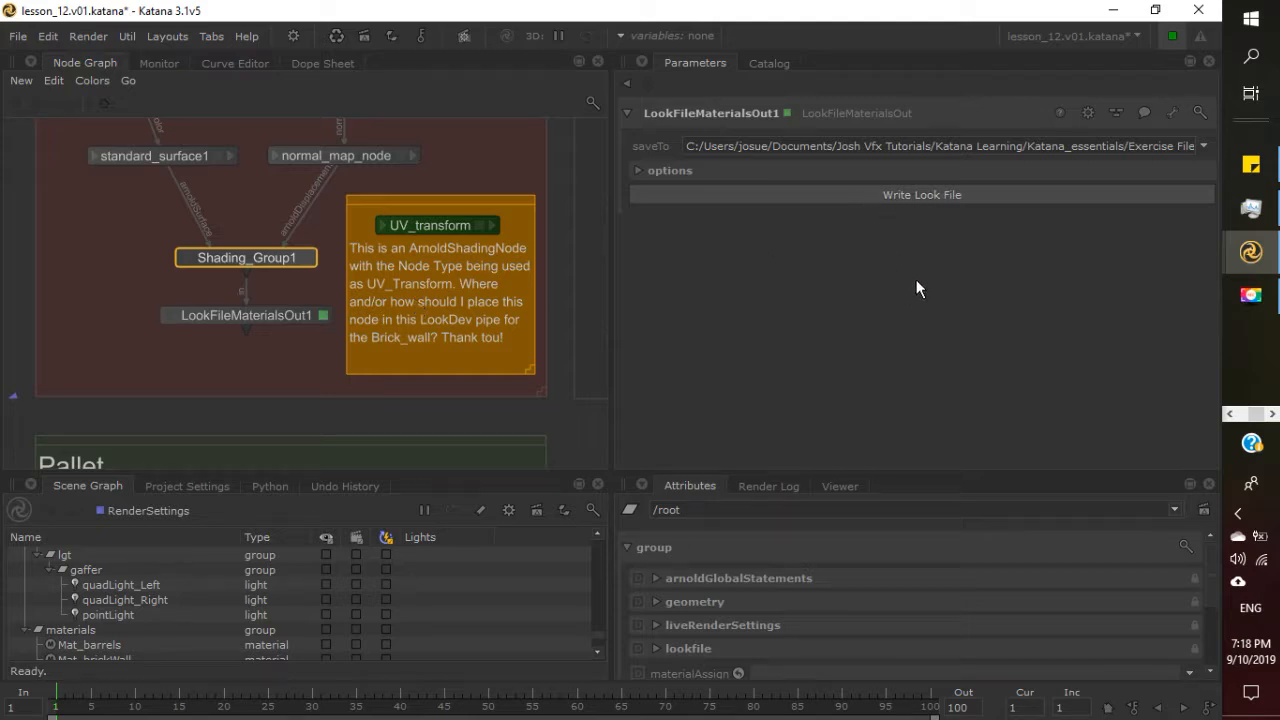
pyautogui.press('space')
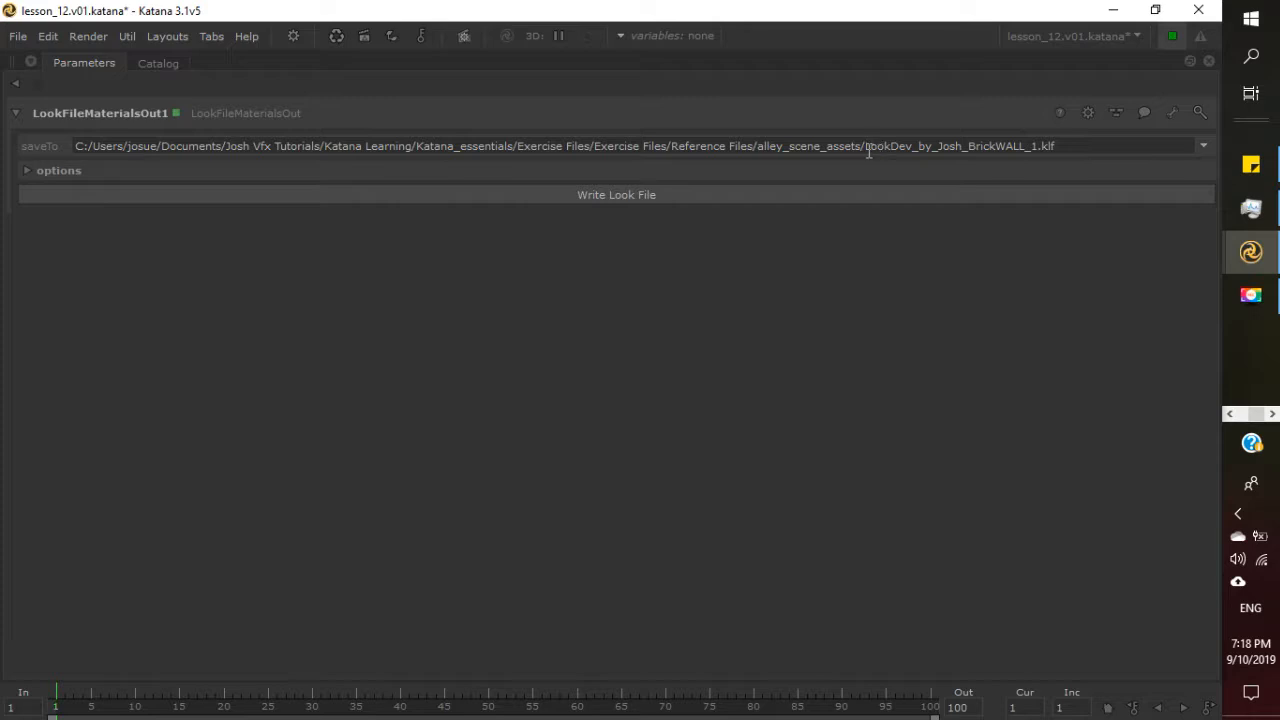
pyautogui.moveTo(866, 147); pyautogui.dragTo(1026, 147)
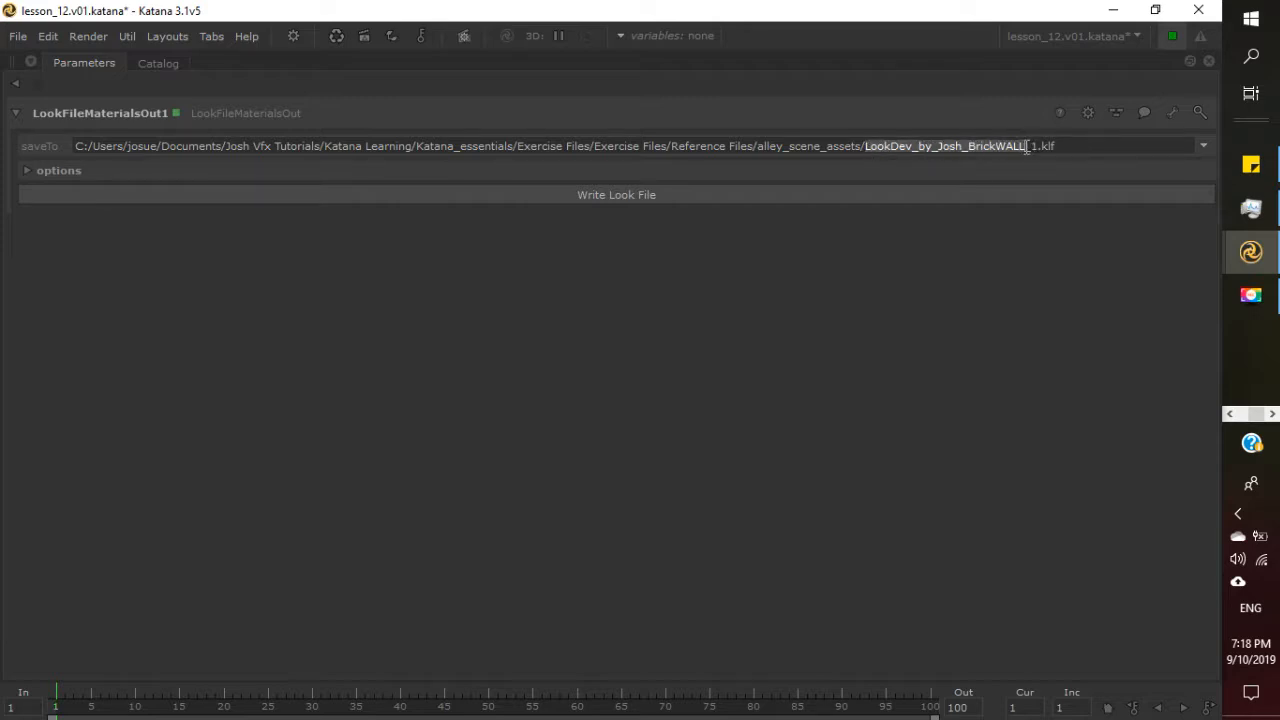
# Highlight the _1 version suffix of the look file name in LookFileMaterialsOut1's saveTo path and restore the normal panel layout.
pyautogui.click(1026, 147)
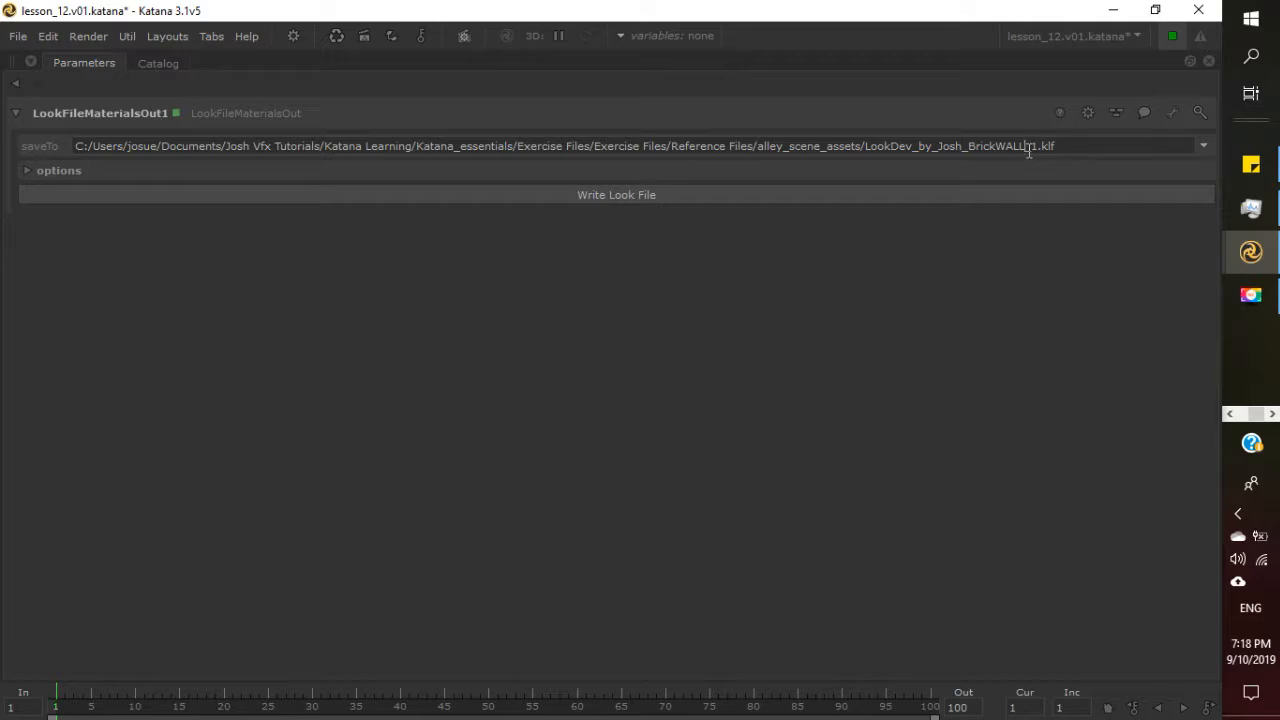
pyautogui.moveTo(1026, 147); pyautogui.dragTo(1040, 147)
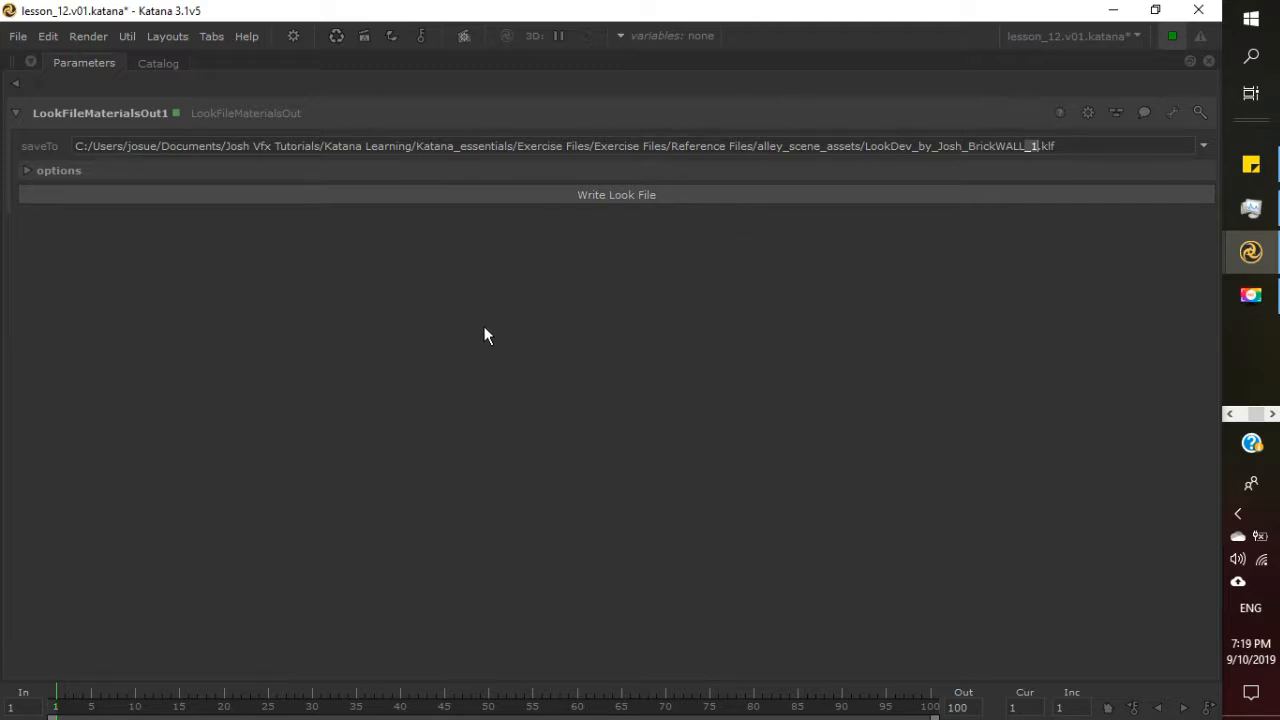
pyautogui.press('BackSpace')
pyautogui.hotkey('ctrl', 'z')
pyautogui.click(639, 319)
pyautogui.press('space')
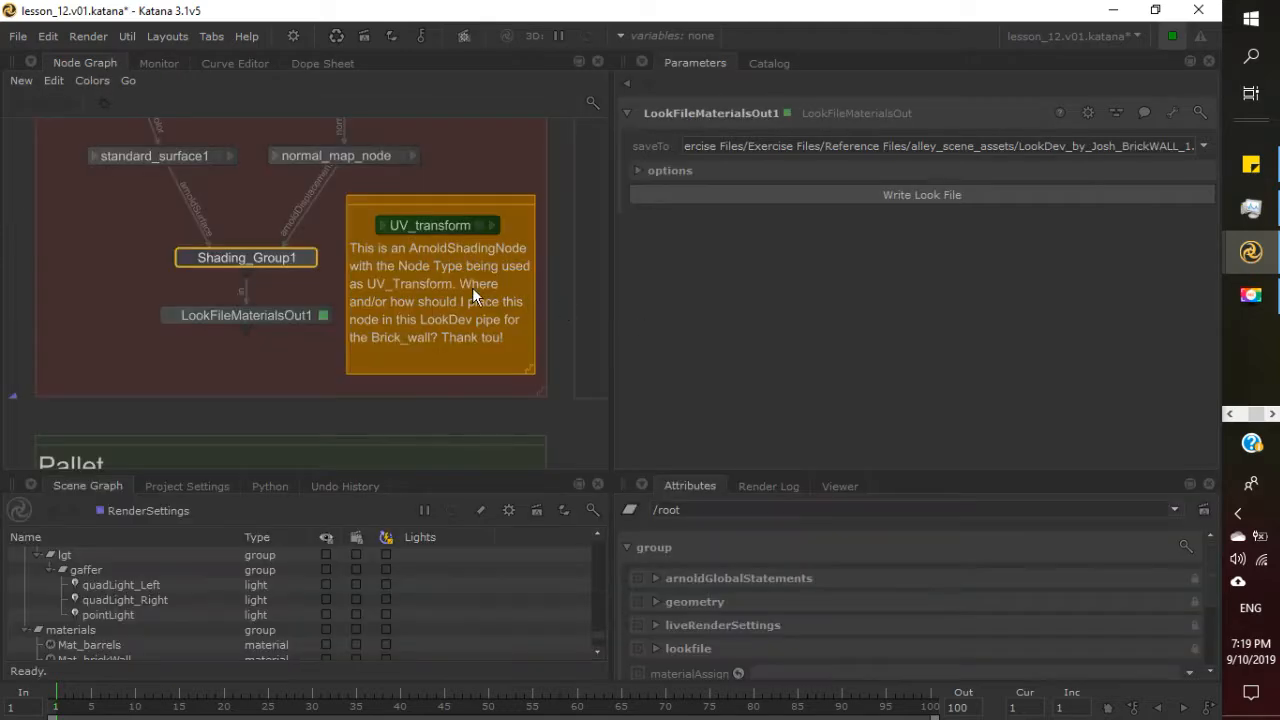
# Open Shading_Group1's parameters, return to LookFileMaterialsOut1 and highlight the folder portion of its saveTo path in a maximized view.
pyautogui.click(307, 258)
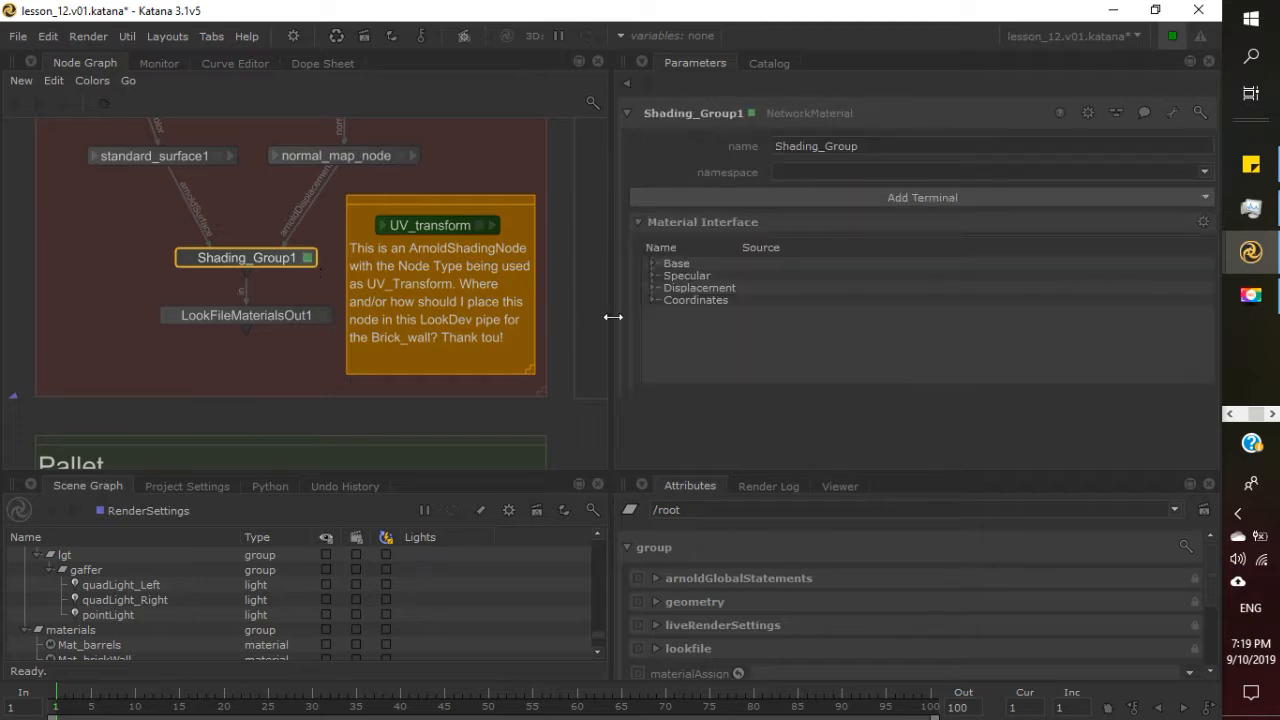
pyautogui.click(319, 318)
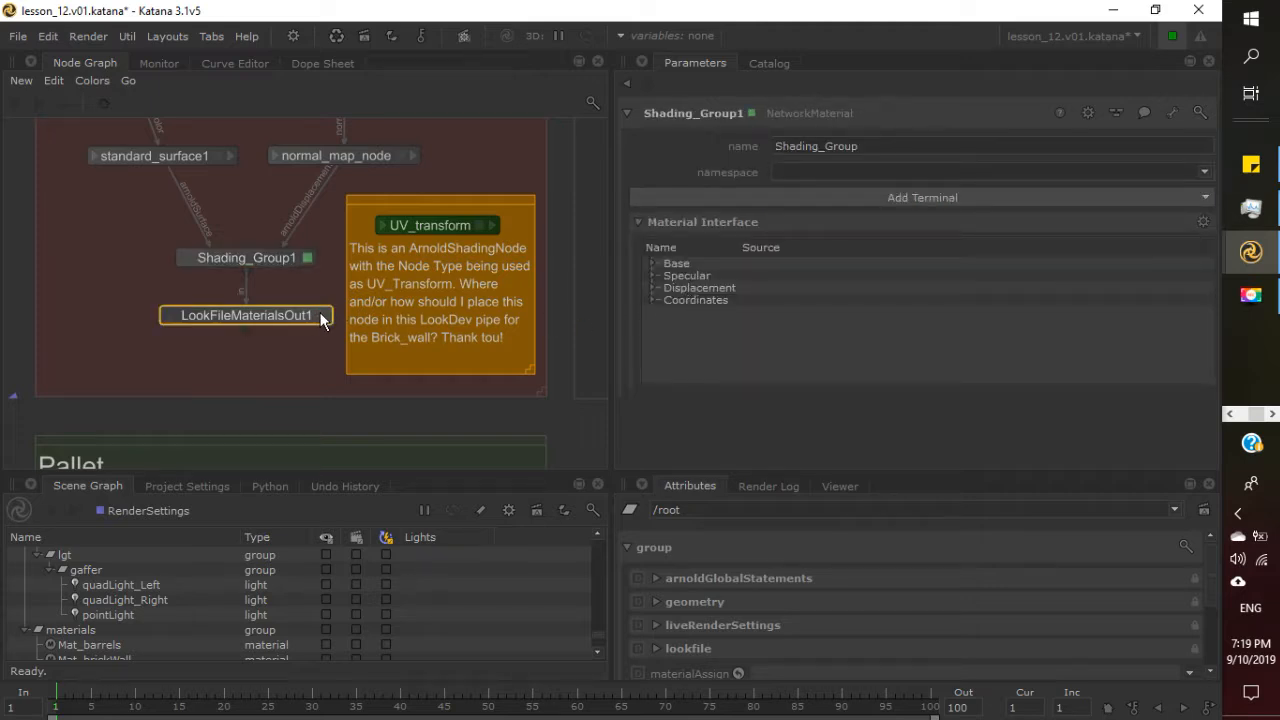
pyautogui.click(321, 315)
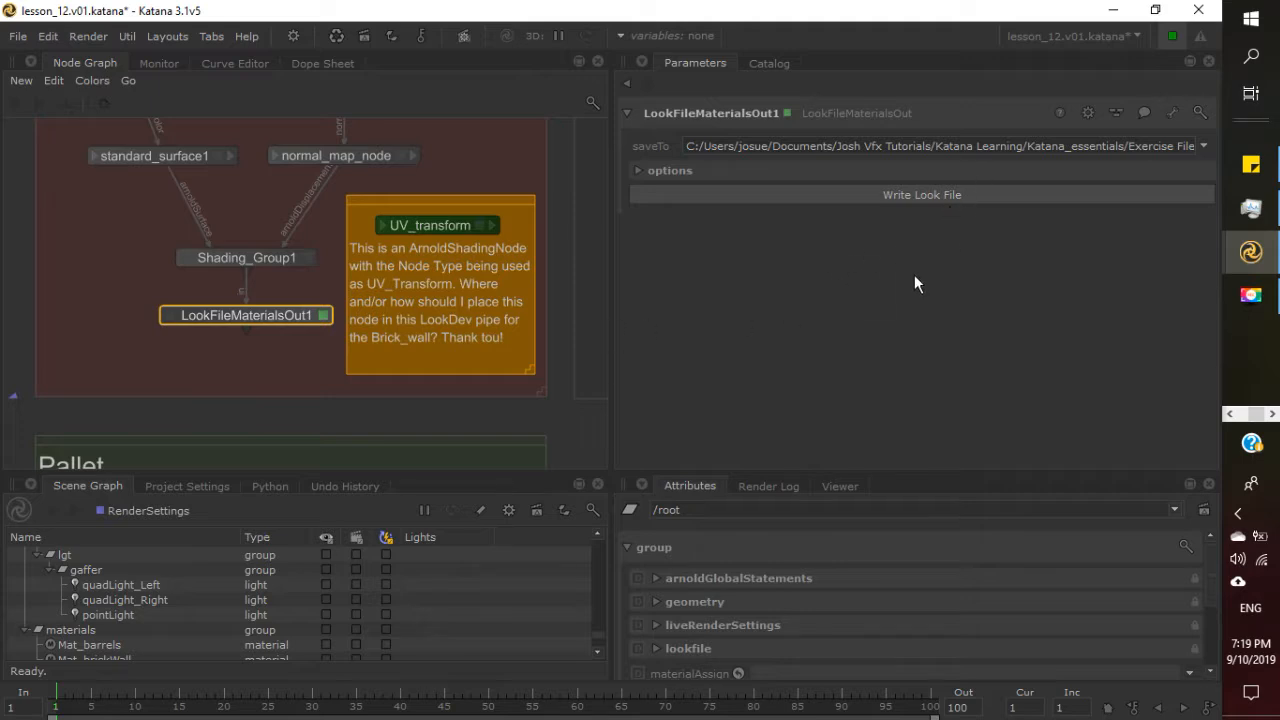
pyautogui.press('space')
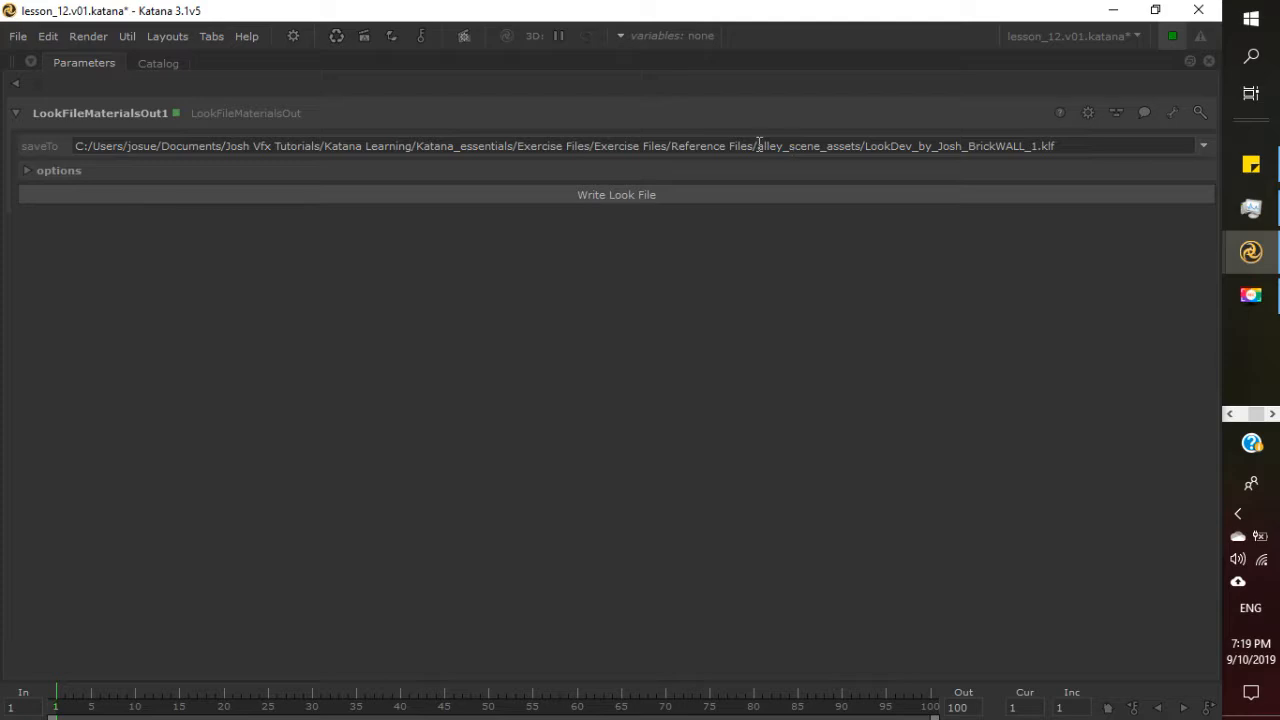
pyautogui.moveTo(861, 148); pyautogui.dragTo(80, 164)
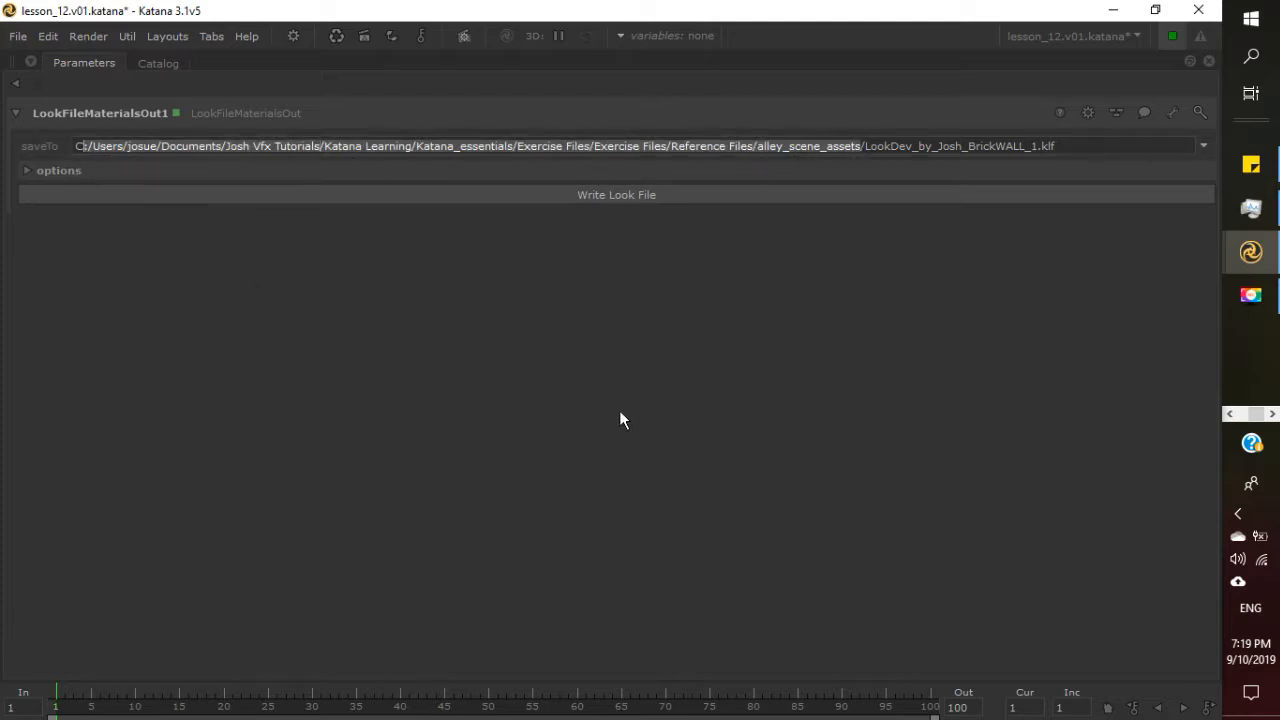
pyautogui.click(698, 421)
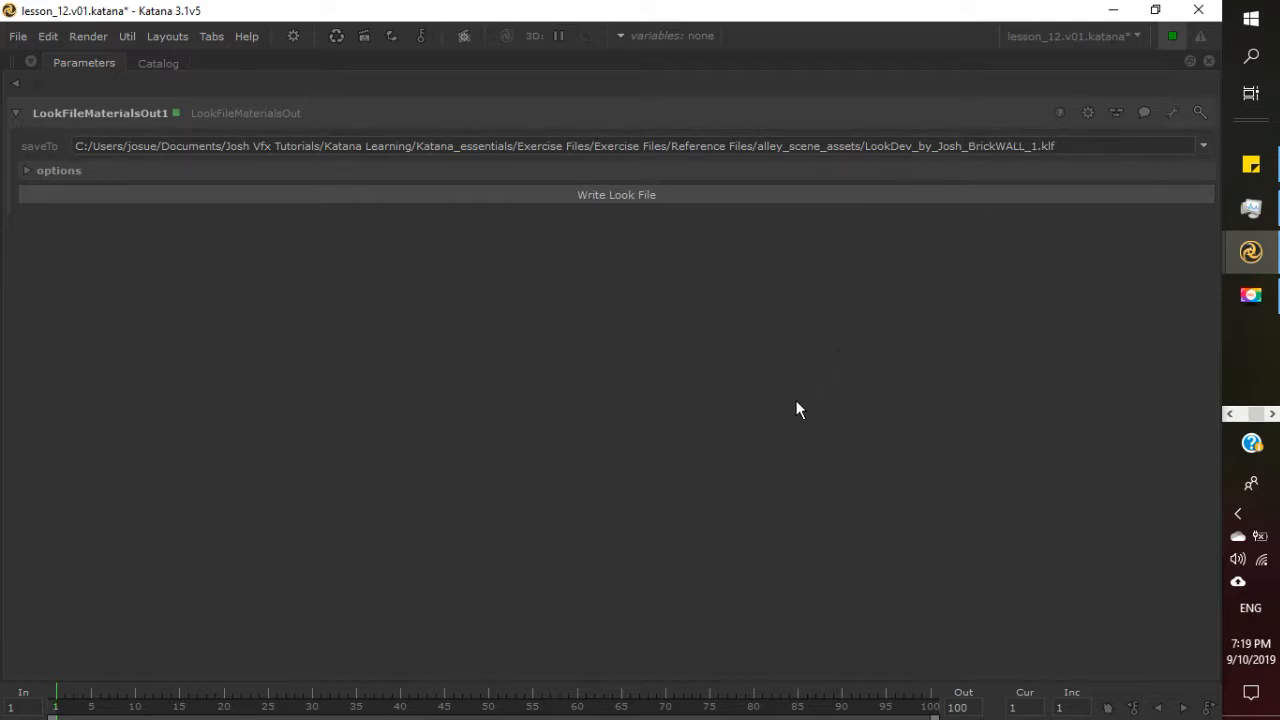
pyautogui.press('space')
# Locate the Mat_brickWall material node above the Merge node and open its parameters.
pyautogui.scroll(-2, 127, 271)
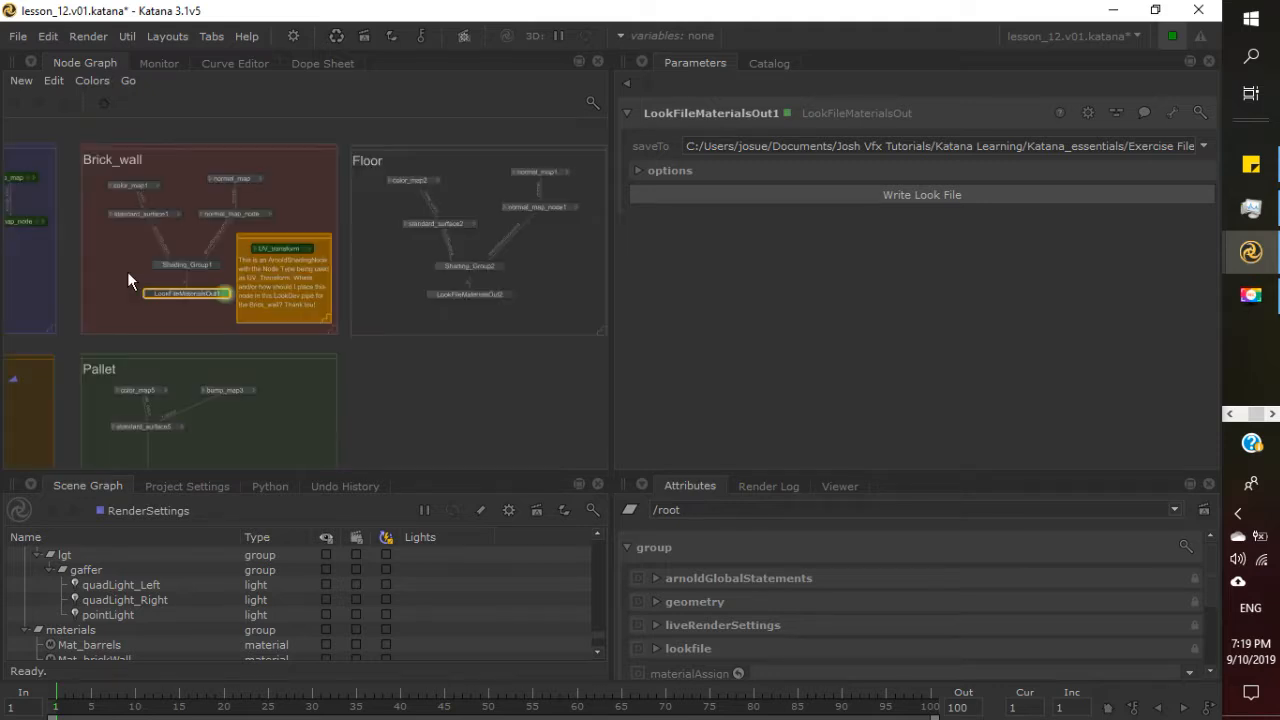
pyautogui.moveTo(127, 271); pyautogui.dragTo(518, 348, button='middle')
pyautogui.moveTo(138, 362); pyautogui.dragTo(378, 375, button='middle')
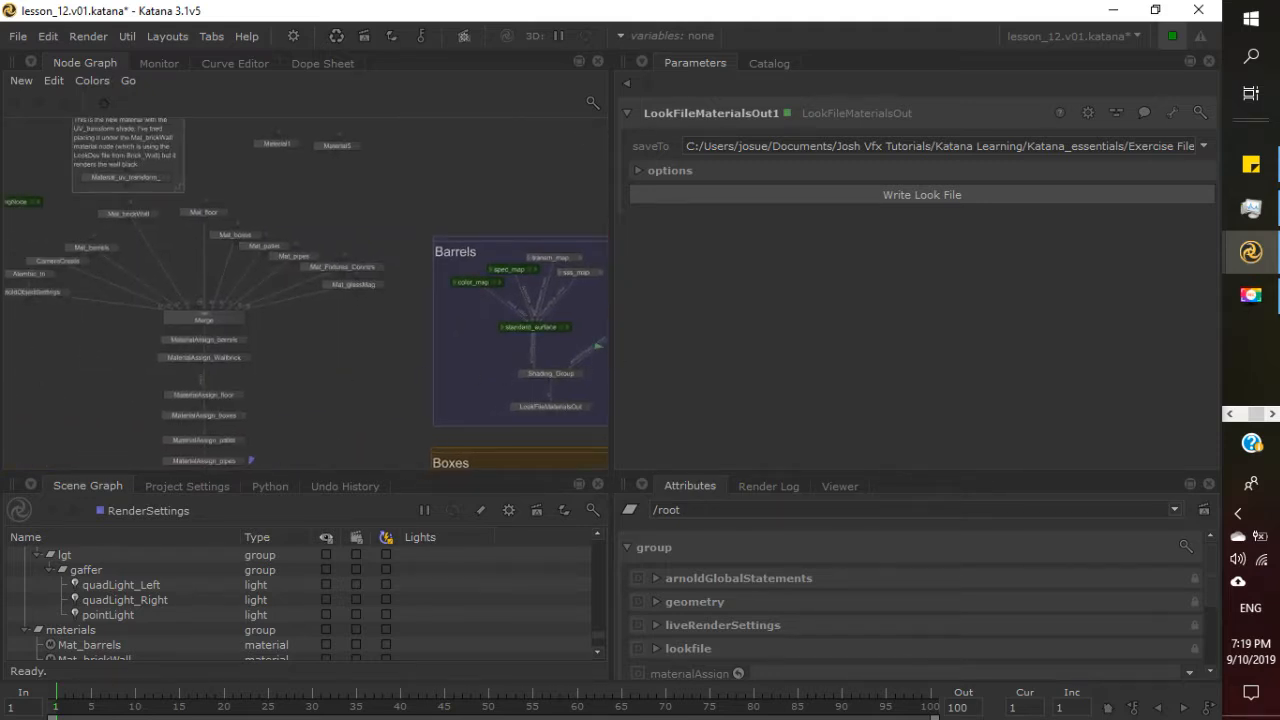
pyautogui.moveTo(194, 283); pyautogui.dragTo(284, 288, button='middle')
pyautogui.scroll(3, 228, 255)
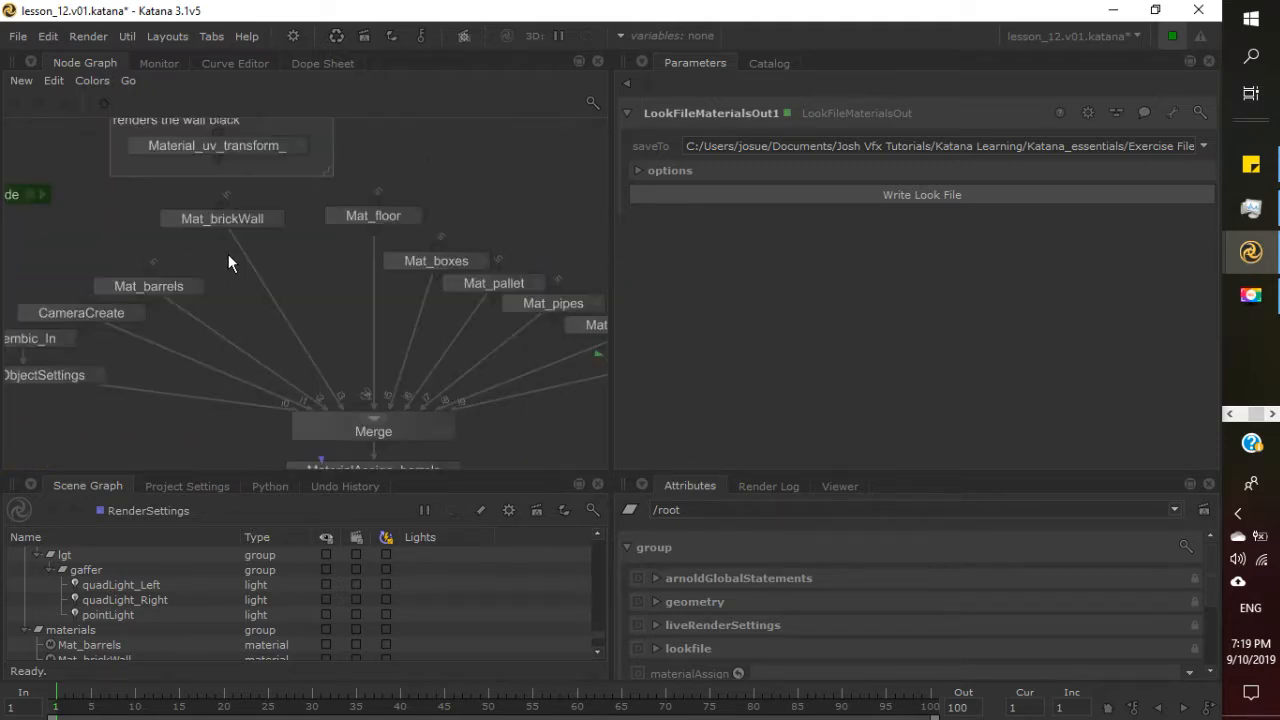
pyautogui.click(275, 218)
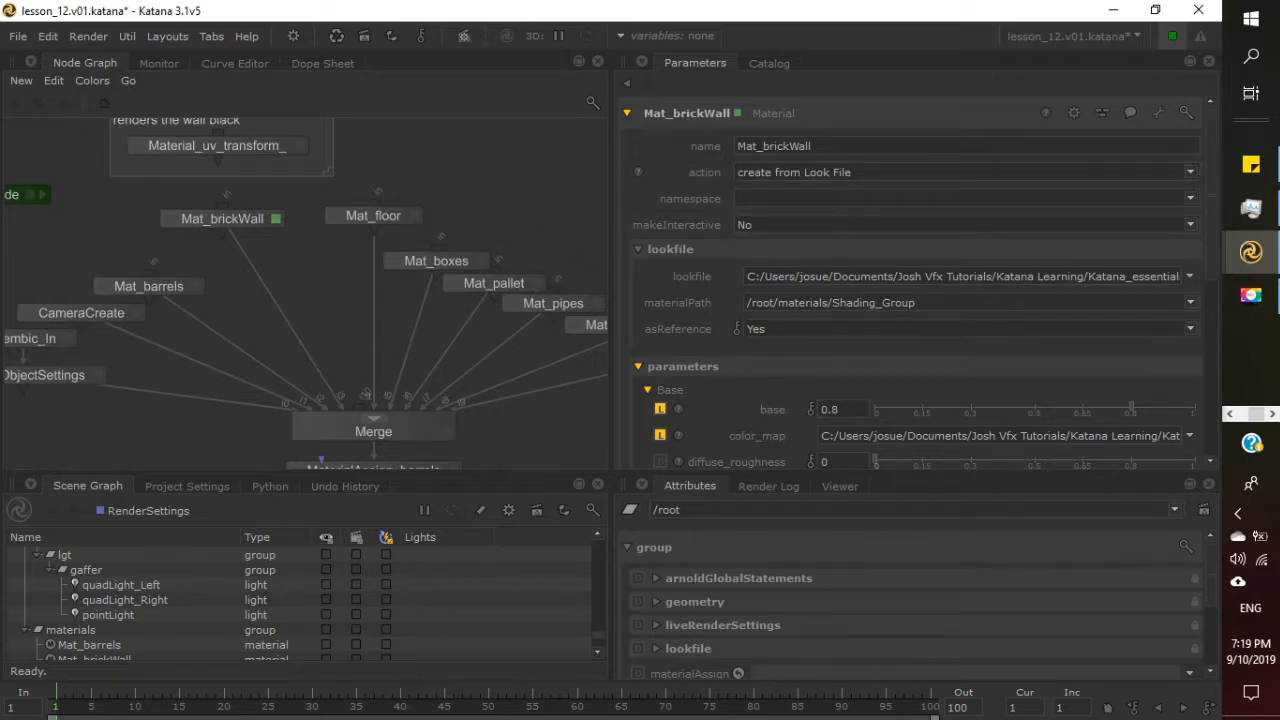
# Revisit the Brick_wall network and highlight the LookDev_by_Josh_BrickWALL_1.klf file in Mat_brickWall's lookfile path.
pyautogui.moveTo(528, 203); pyautogui.dragTo(14, 221, button='middle')
pyautogui.moveTo(523, 217); pyautogui.dragTo(156, 201, button='middle')
pyautogui.moveTo(471, 221); pyautogui.dragTo(140, 50, button='middle')
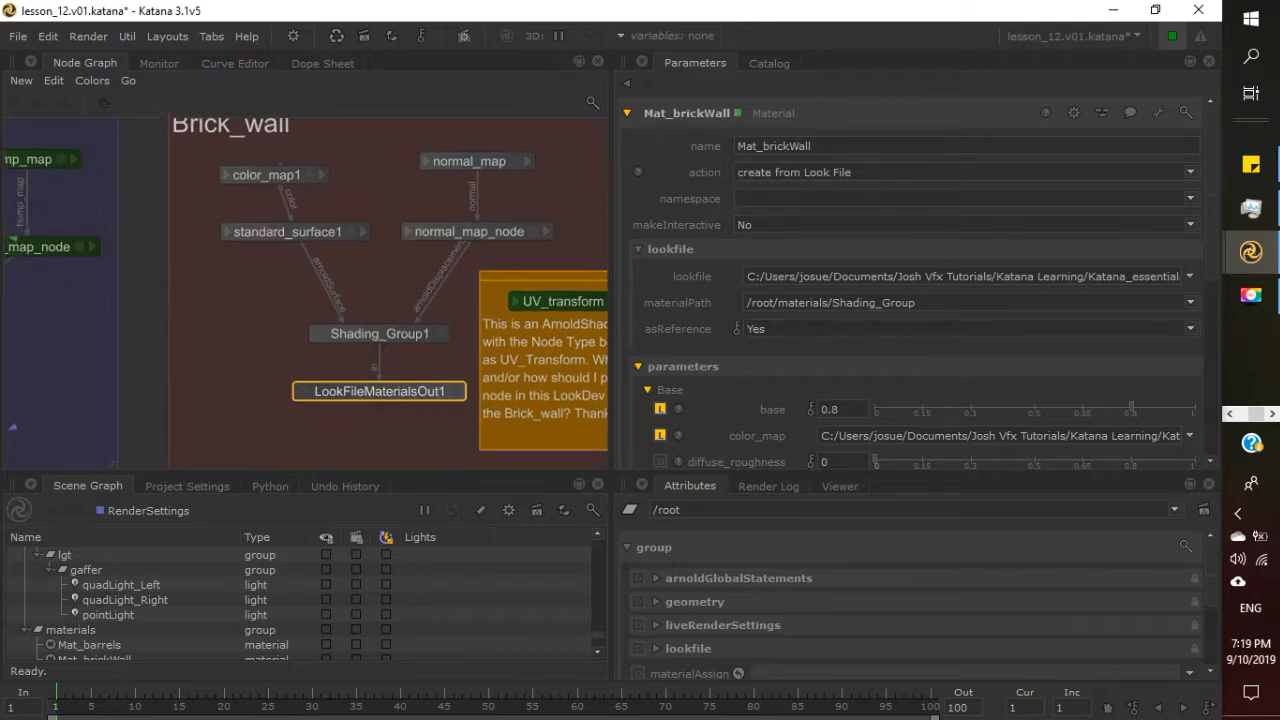
pyautogui.moveTo(266, 120); pyautogui.dragTo(250, 236, button='middle')
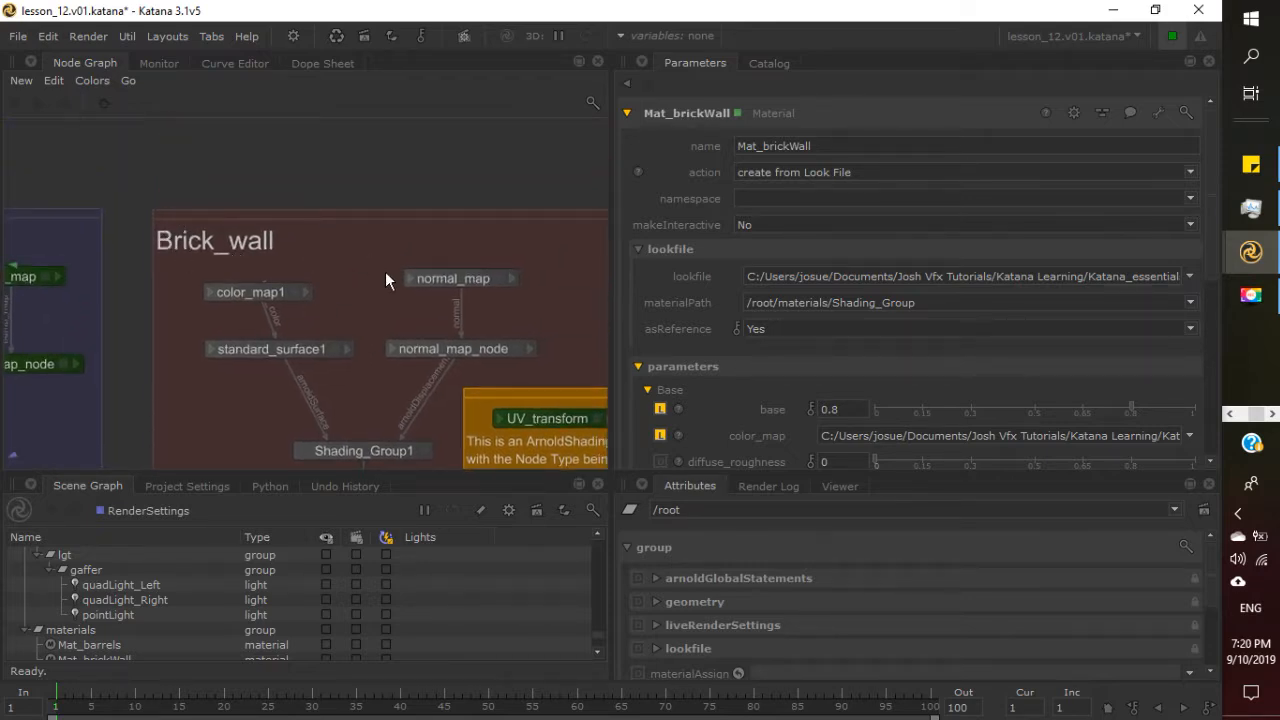
pyautogui.moveTo(90, 178)
pyautogui.mouseDown(button='middle')
pyautogui.moveTo(667, 197)
pyautogui.moveTo(258, 188)
pyautogui.moveTo(555, 197)
pyautogui.mouseUp(button='middle')
pyautogui.moveTo(385, 211); pyautogui.dragTo(559, 250, button='middle')
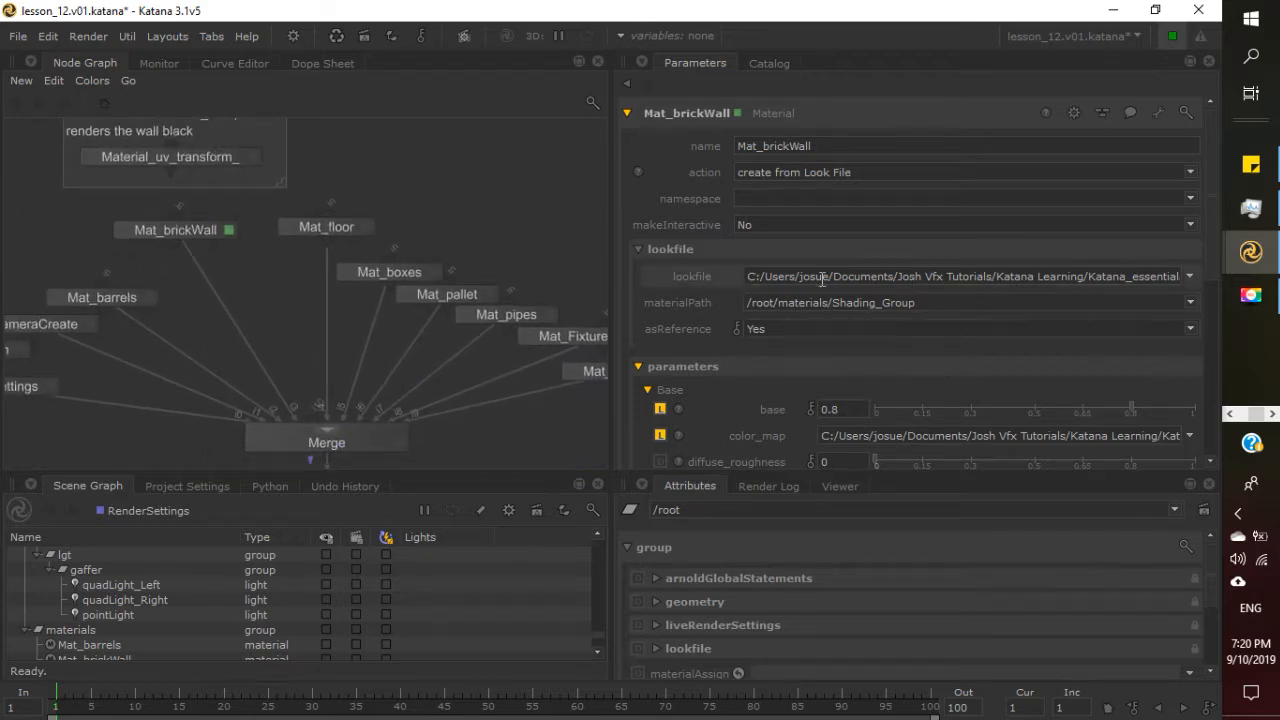
pyautogui.moveTo(871, 277); pyautogui.dragTo(1228, 275)
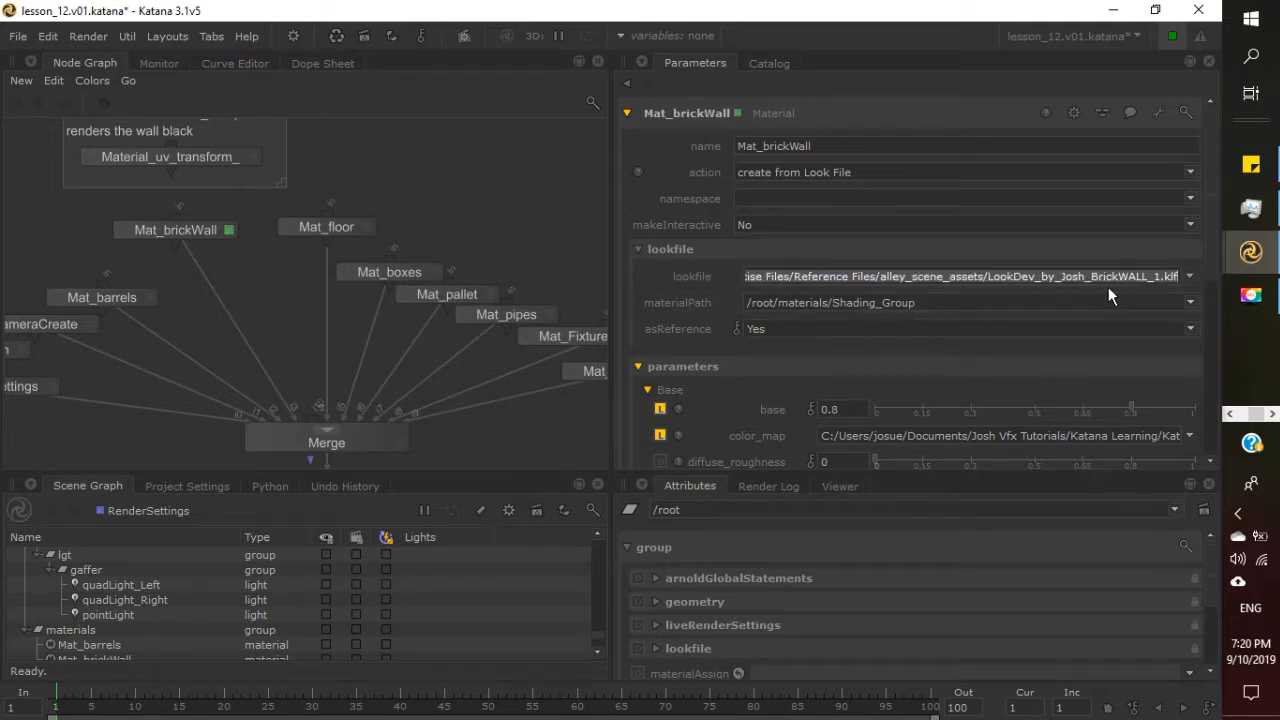
pyautogui.click(1147, 276)
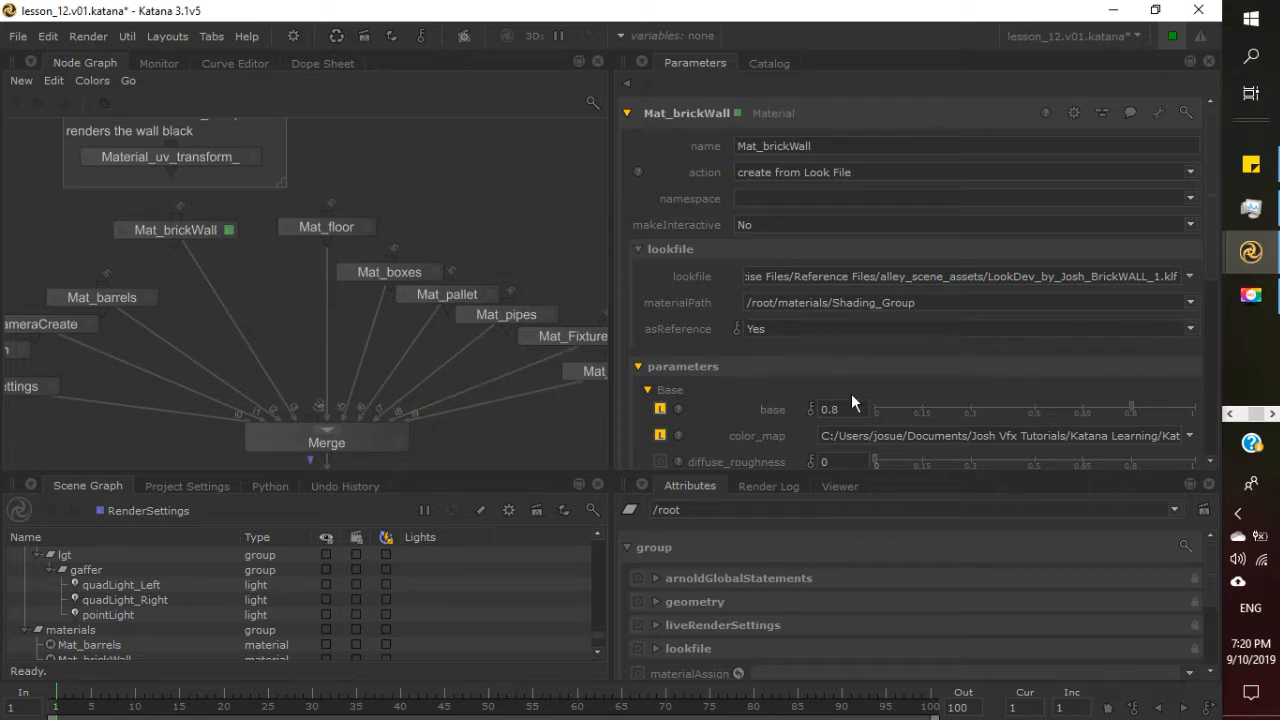
# Collapse Mat_brickWall's Base and Coordinates parameter groups and expand Coordinates again to examine its wrap, offset and scale values.
pyautogui.scroll(-3, 768, 404)
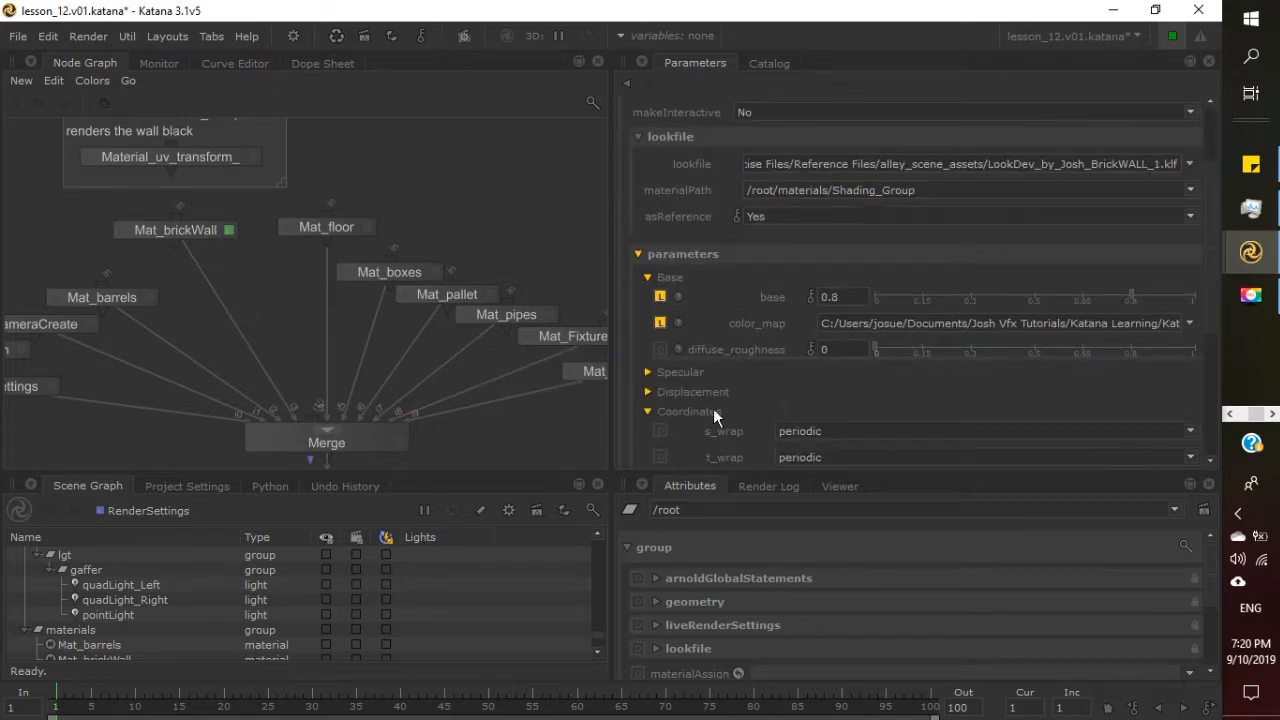
pyautogui.click(647, 411)
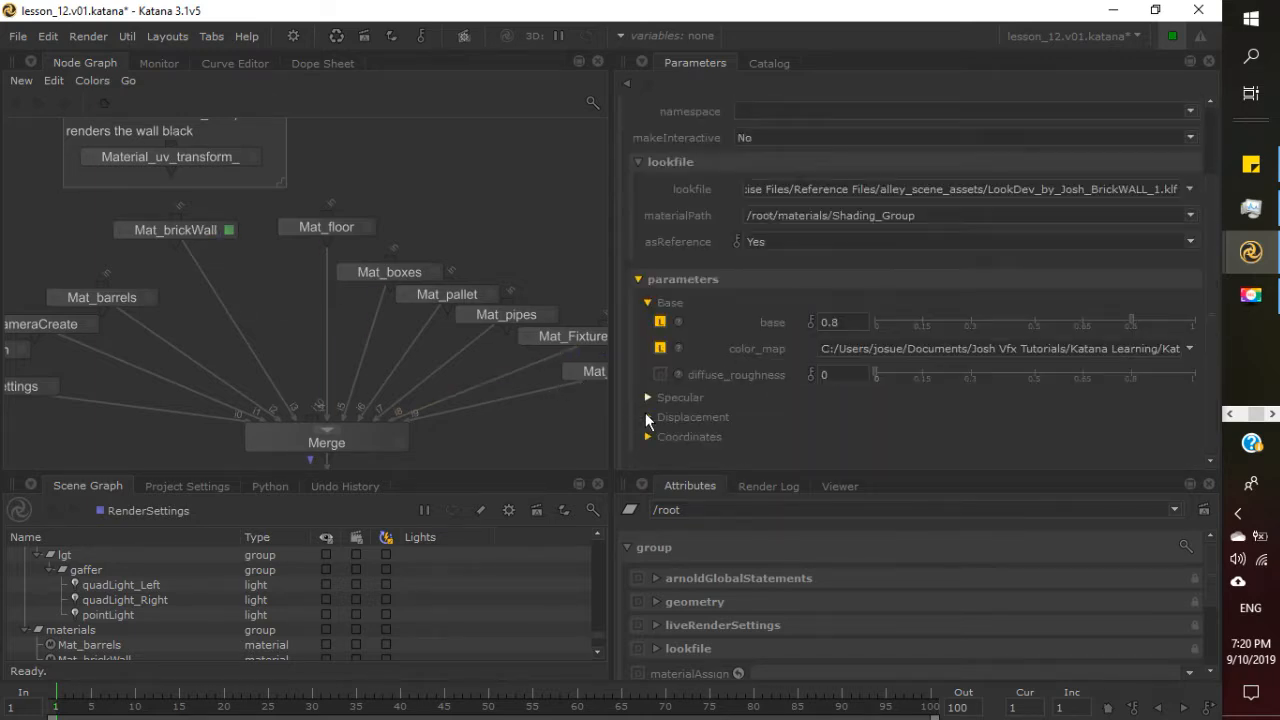
pyautogui.click(647, 303)
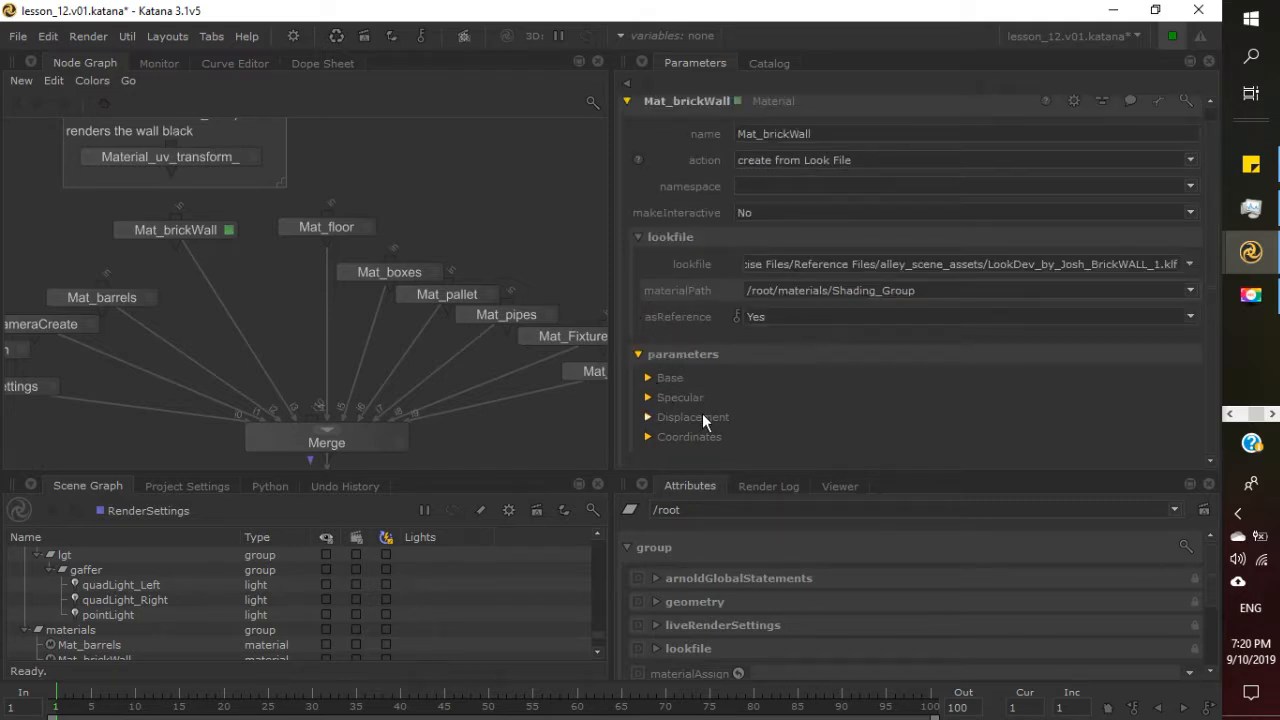
pyautogui.click(647, 437)
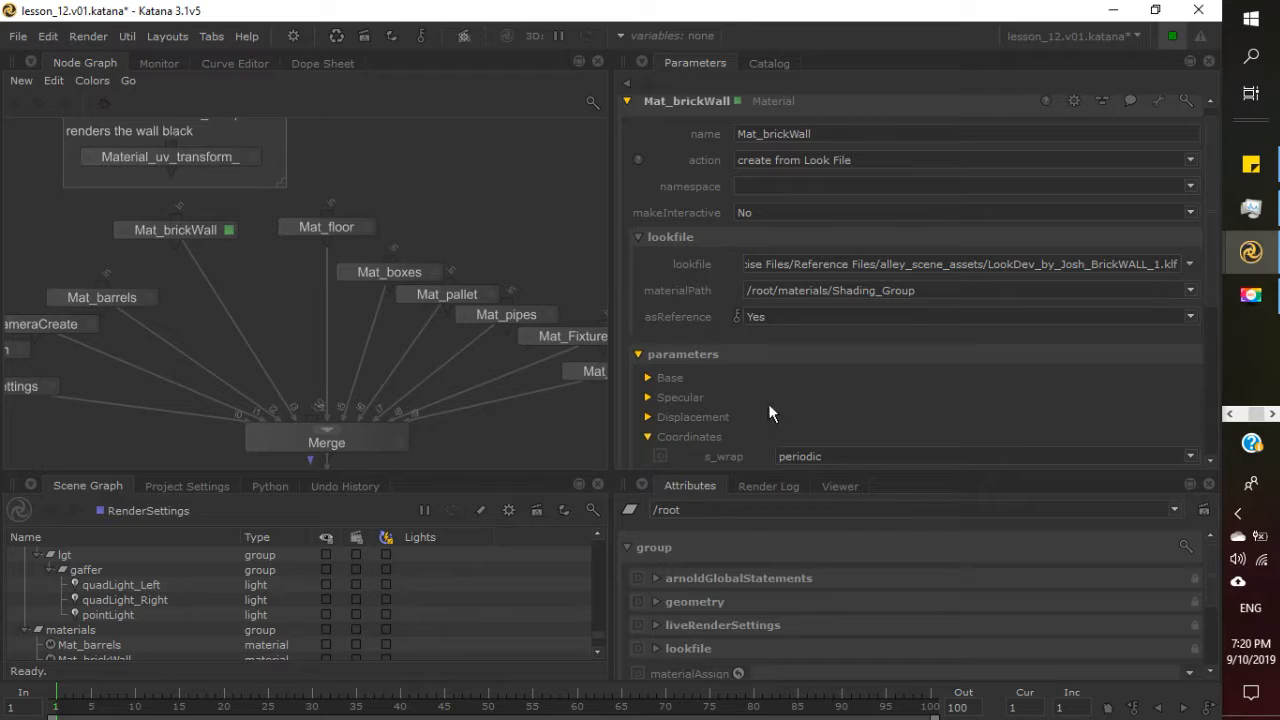
pyautogui.scroll(-3, 768, 403)
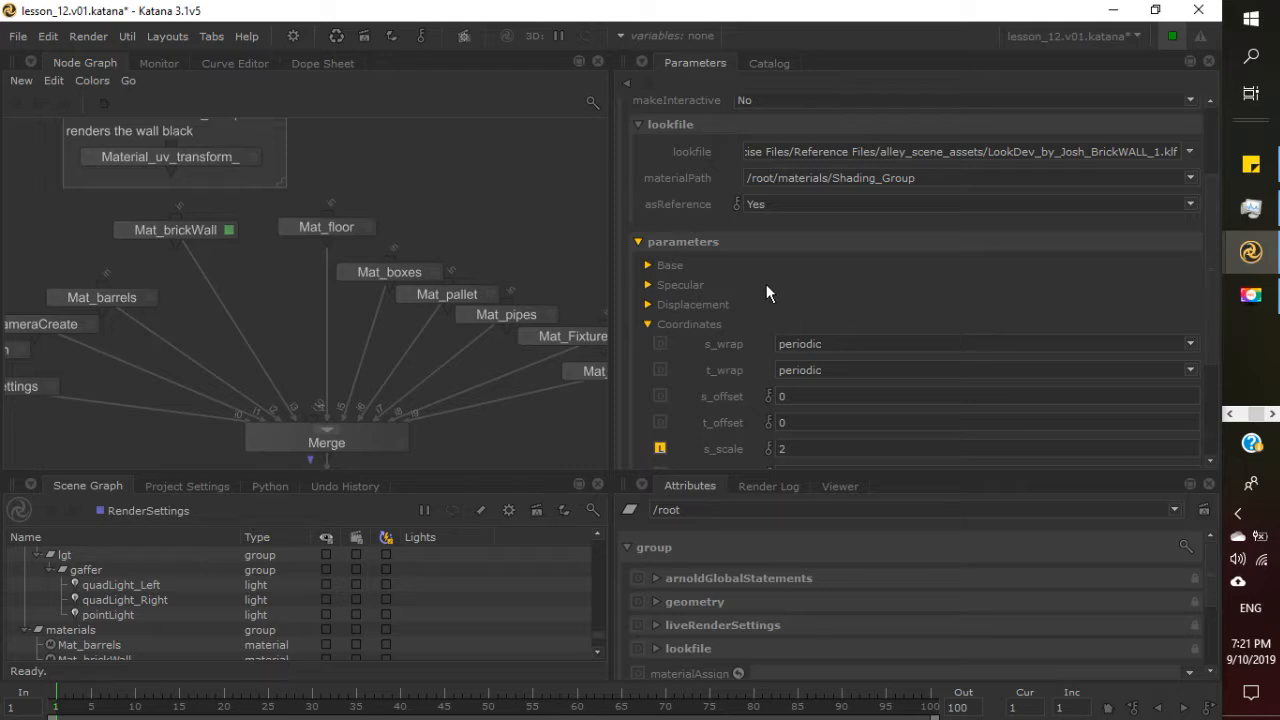
pyautogui.scroll(-1, 810, 290)
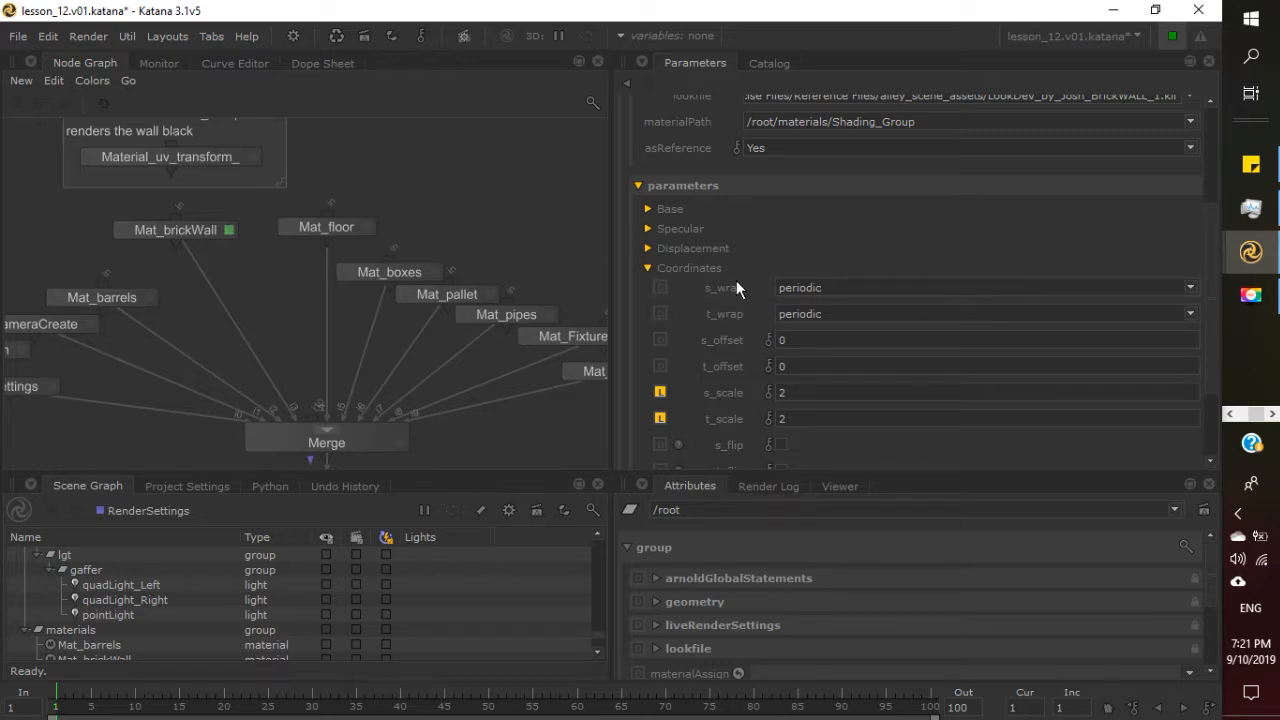
pyautogui.scroll(-1, 754, 330)
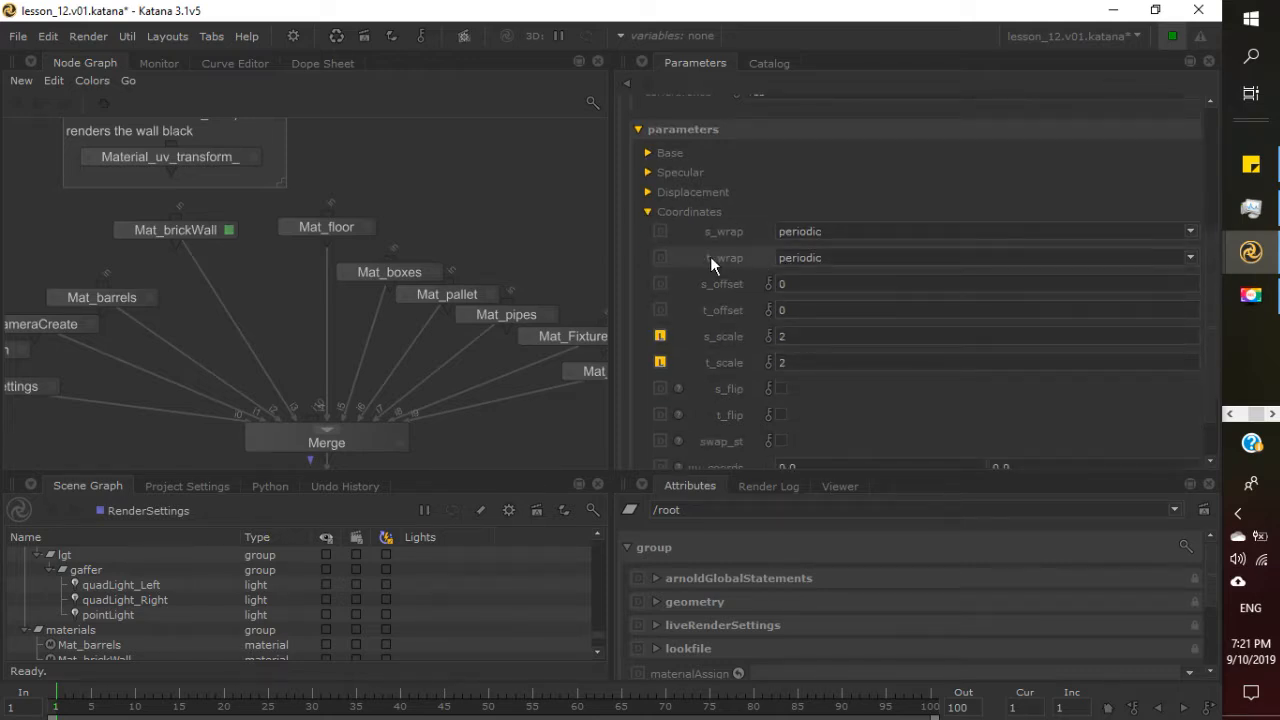
pyautogui.doubleClick(783, 336)
# Run a preview render from the RenderSettings node and compare the brick wall with the previous render in the monitor.
pyautogui.click(160, 63)
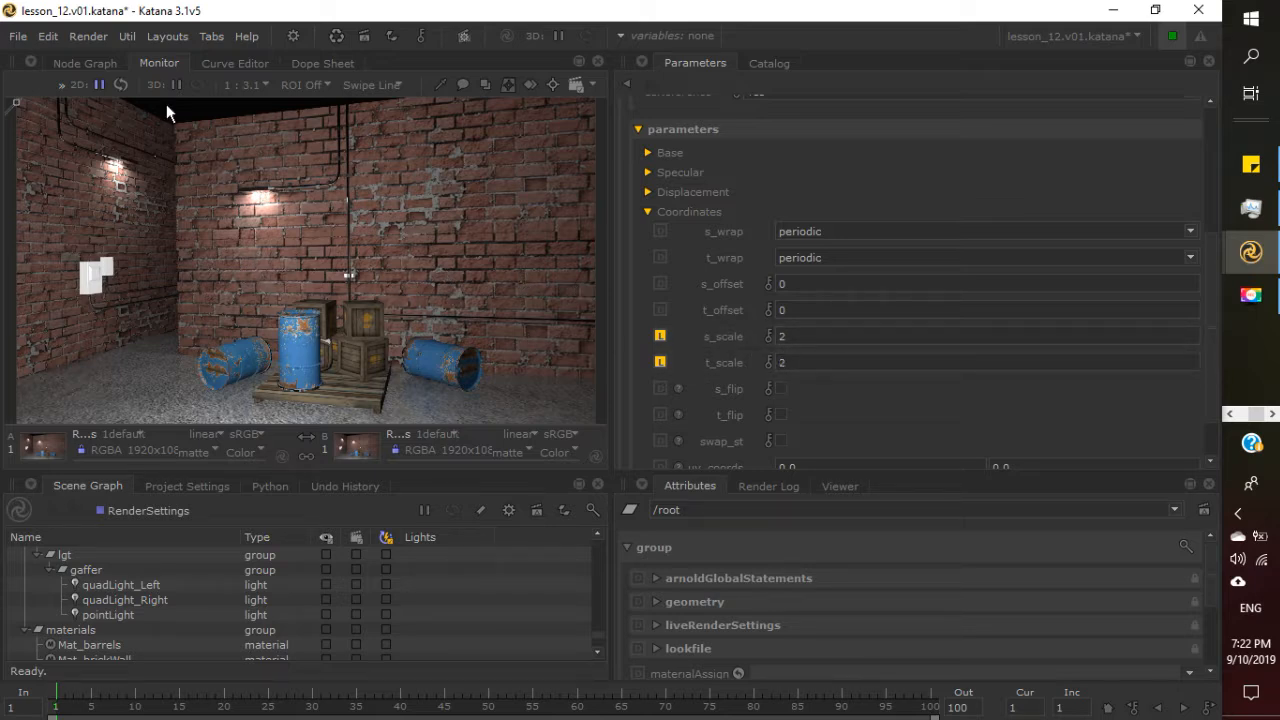
pyautogui.click(86, 63)
pyautogui.moveTo(303, 371); pyautogui.dragTo(303, 285, button='middle')
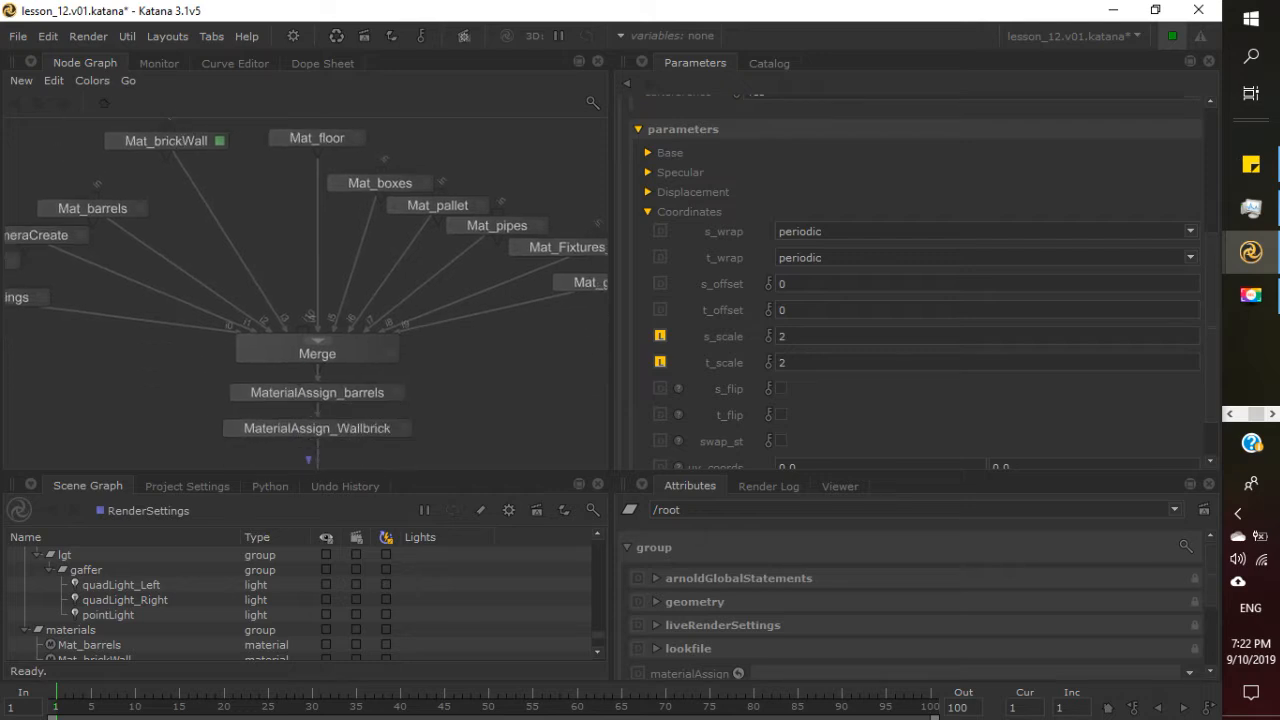
pyautogui.moveTo(480, 410); pyautogui.dragTo(517, 145, button='middle')
pyautogui.moveTo(535, 345); pyautogui.dragTo(426, 139, button='middle')
pyautogui.moveTo(412, 342); pyautogui.dragTo(472, 205, button='middle')
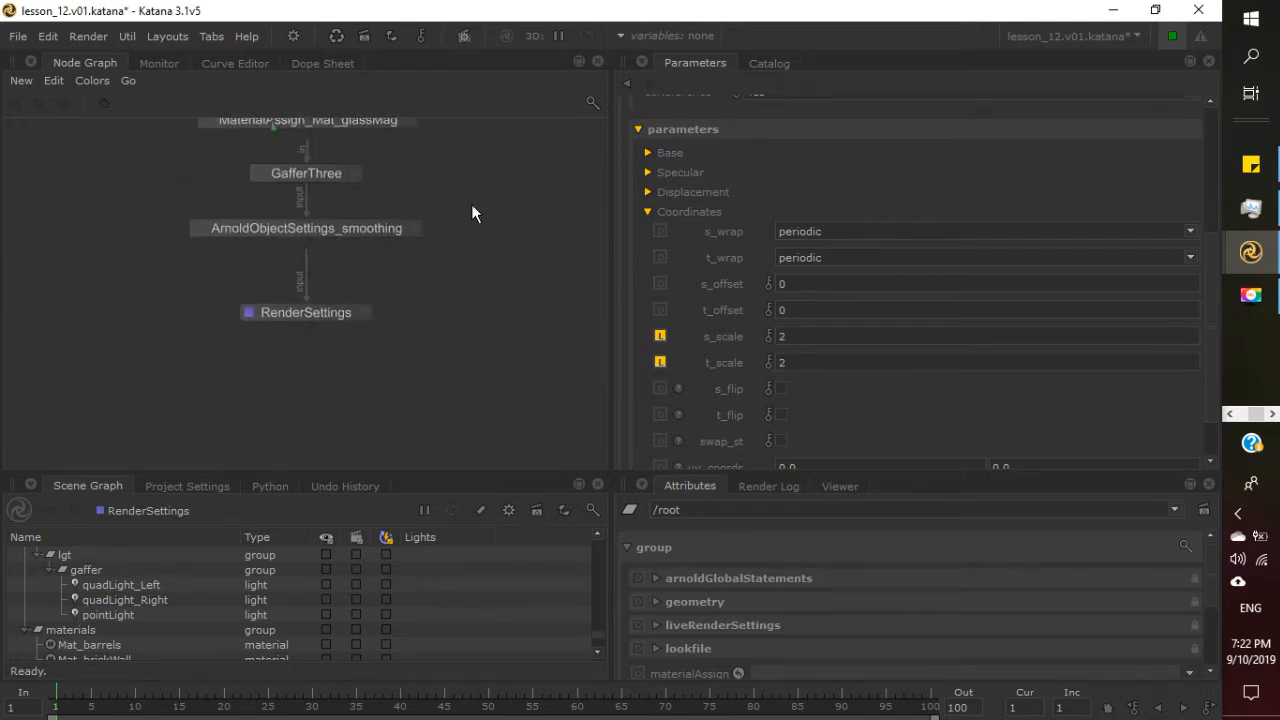
pyautogui.rightClick(327, 314)
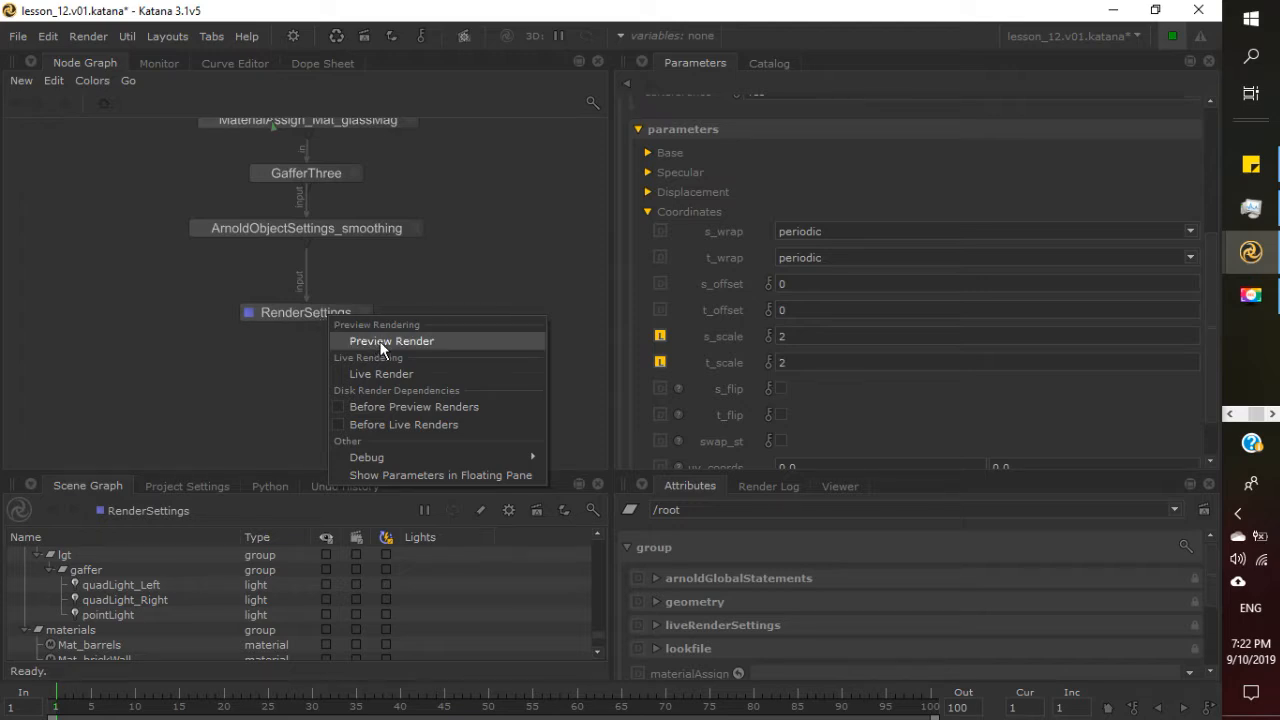
pyautogui.click(150, 64)
pyautogui.click(150, 64)
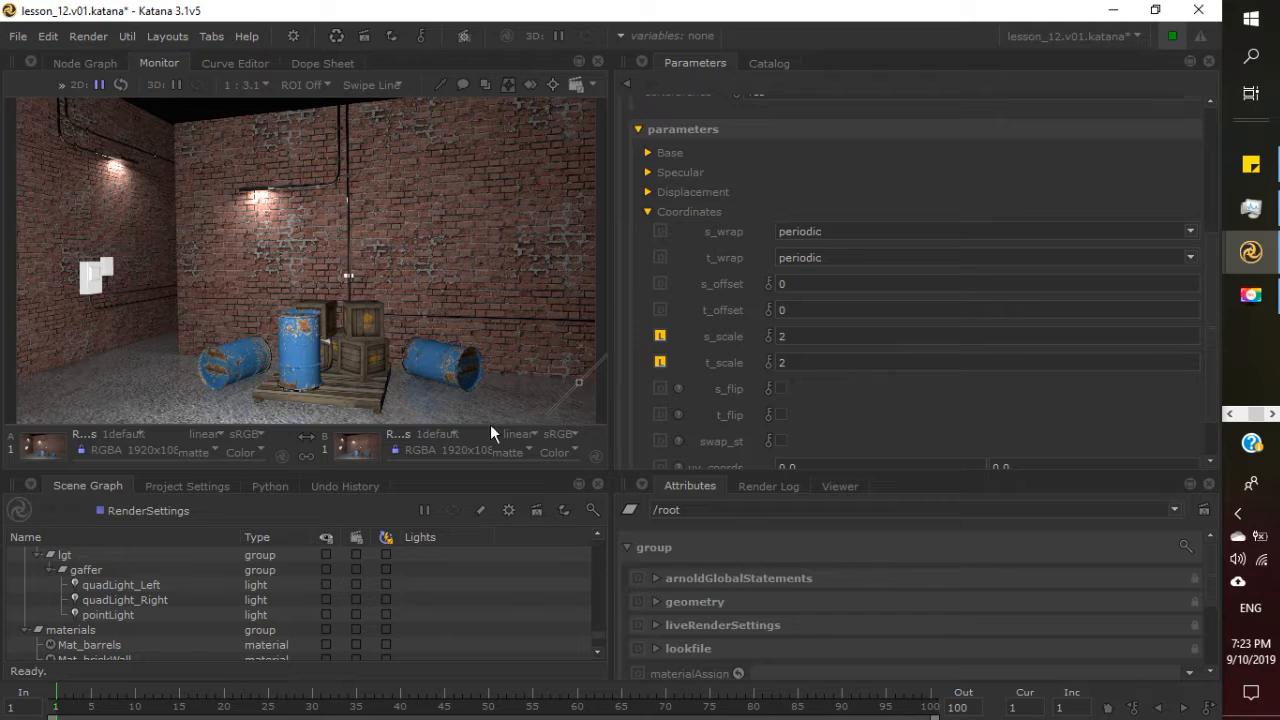
# Return to the node graph and survey the Barrels, Brick_wall, Floor, Boxes and Pallet look development networks in a maximized view.
pyautogui.click(96, 64)
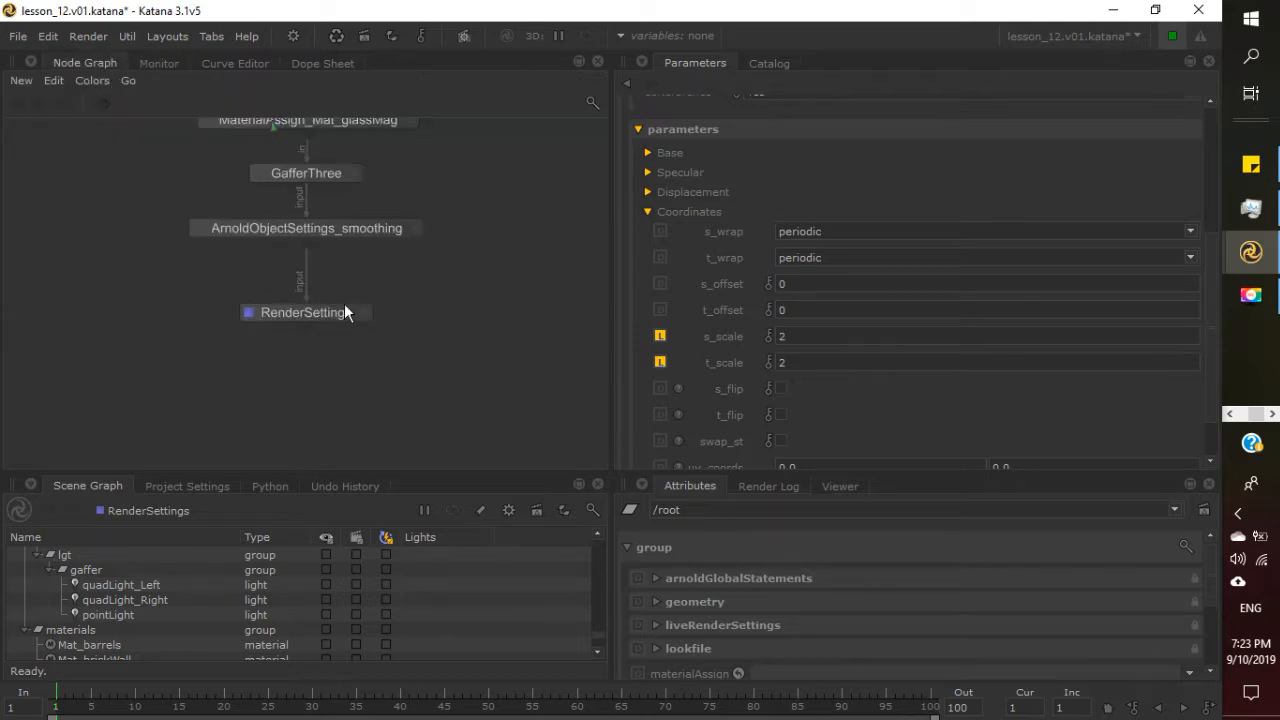
pyautogui.moveTo(478, 130); pyautogui.dragTo(485, 244, button='middle')
pyautogui.moveTo(567, 120); pyautogui.dragTo(297, 286, button='middle')
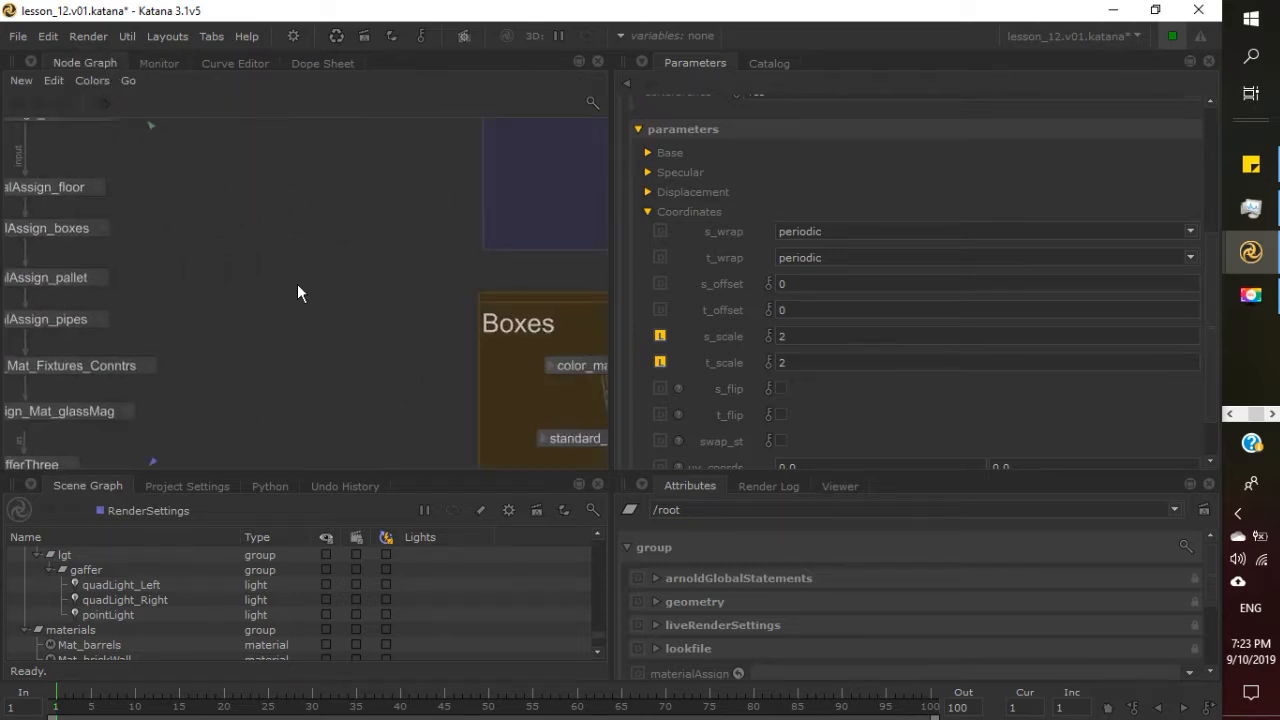
pyautogui.scroll(-5, 302, 276)
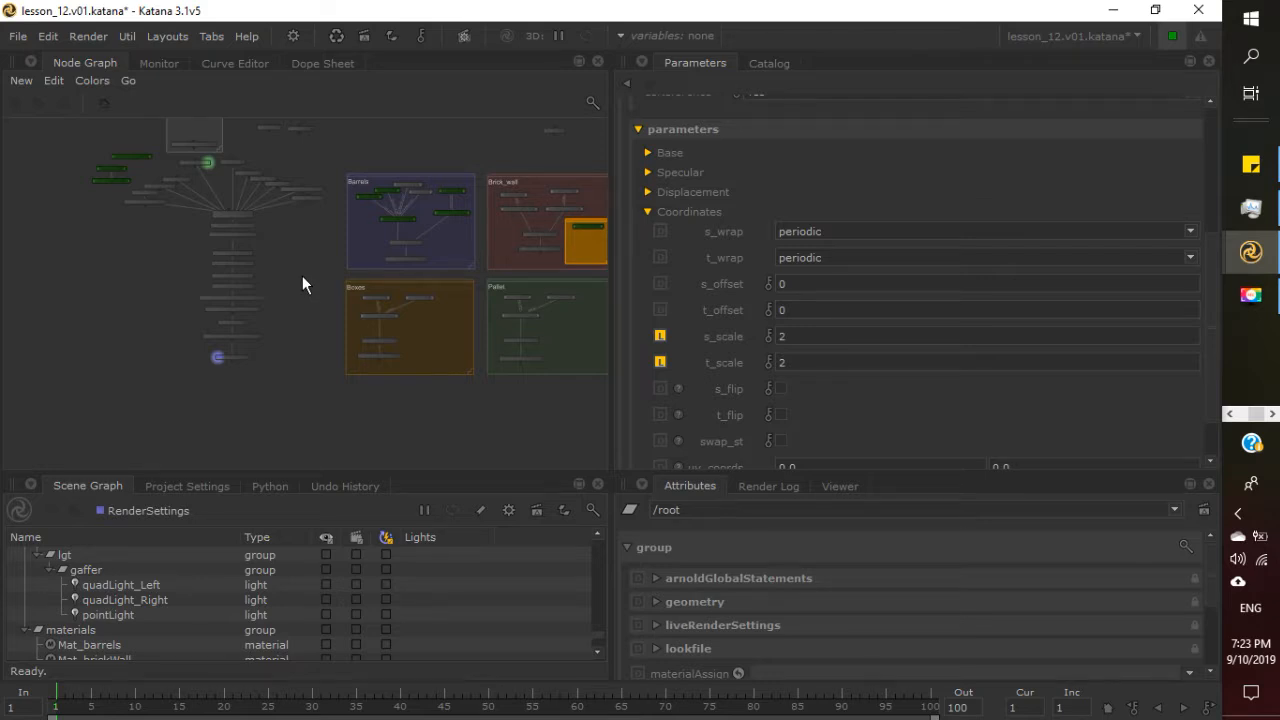
pyautogui.press('space')
pyautogui.scroll(5, 314, 264)
pyautogui.moveTo(671, 292); pyautogui.dragTo(568, 321, button='middle')
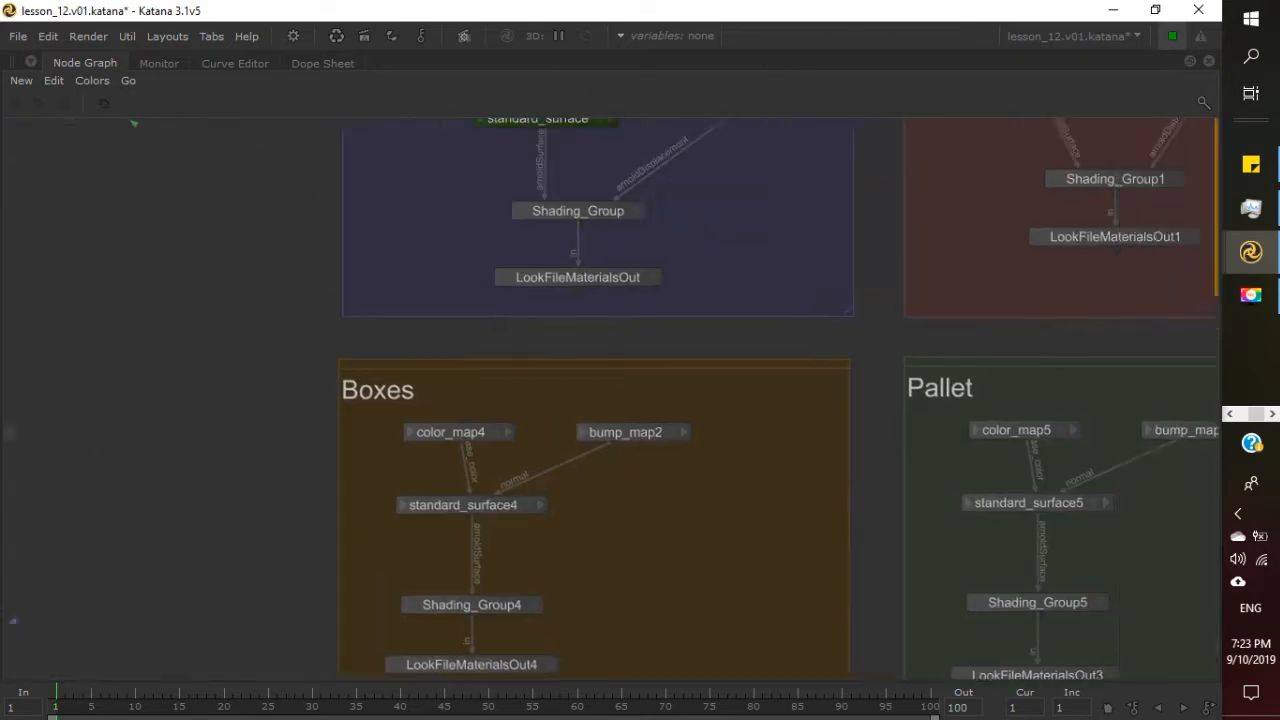
pyautogui.moveTo(665, 314); pyautogui.dragTo(306, 404, button='middle')
pyautogui.scroll(2, 306, 404)
pyautogui.scroll(-4, 677, 366)
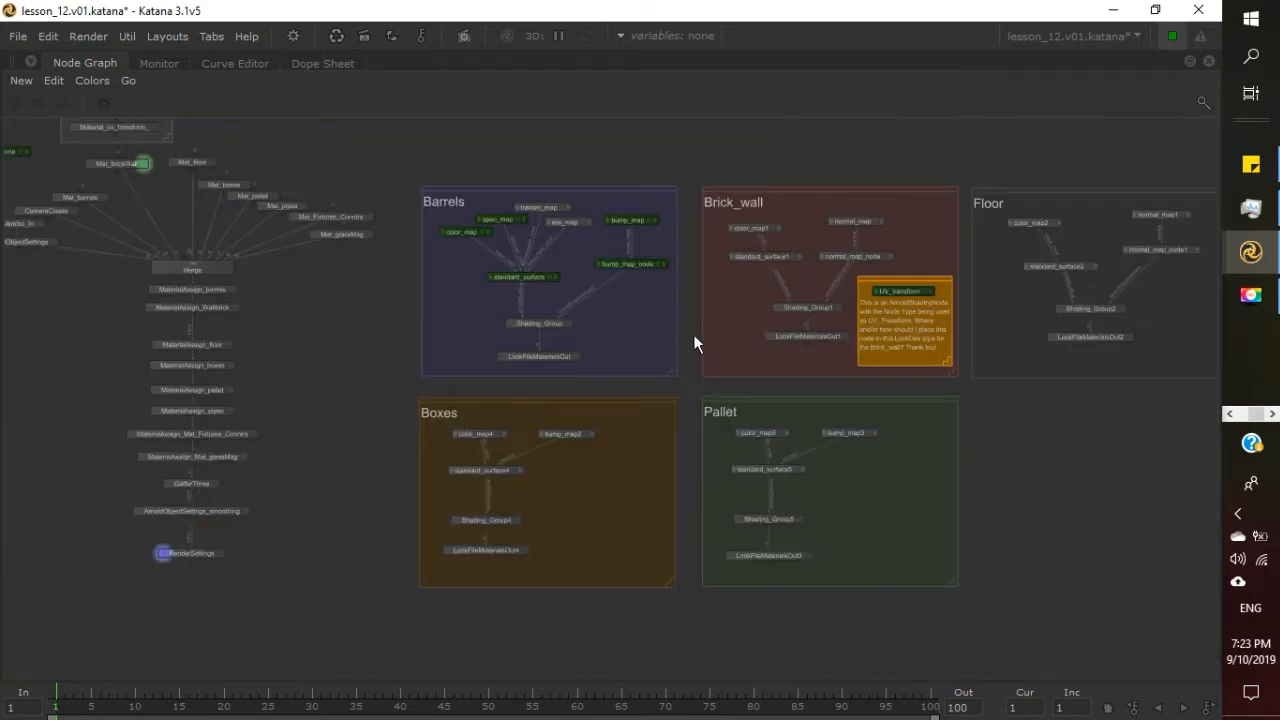
# Highlight the Barrels, Brick_wall, Floor, Boxes and Pallet look development networks together, and clear the selection.
pyautogui.moveTo(737, 147); pyautogui.dragTo(704, 100, button='middle')
pyautogui.scroll(2, 730, 272)
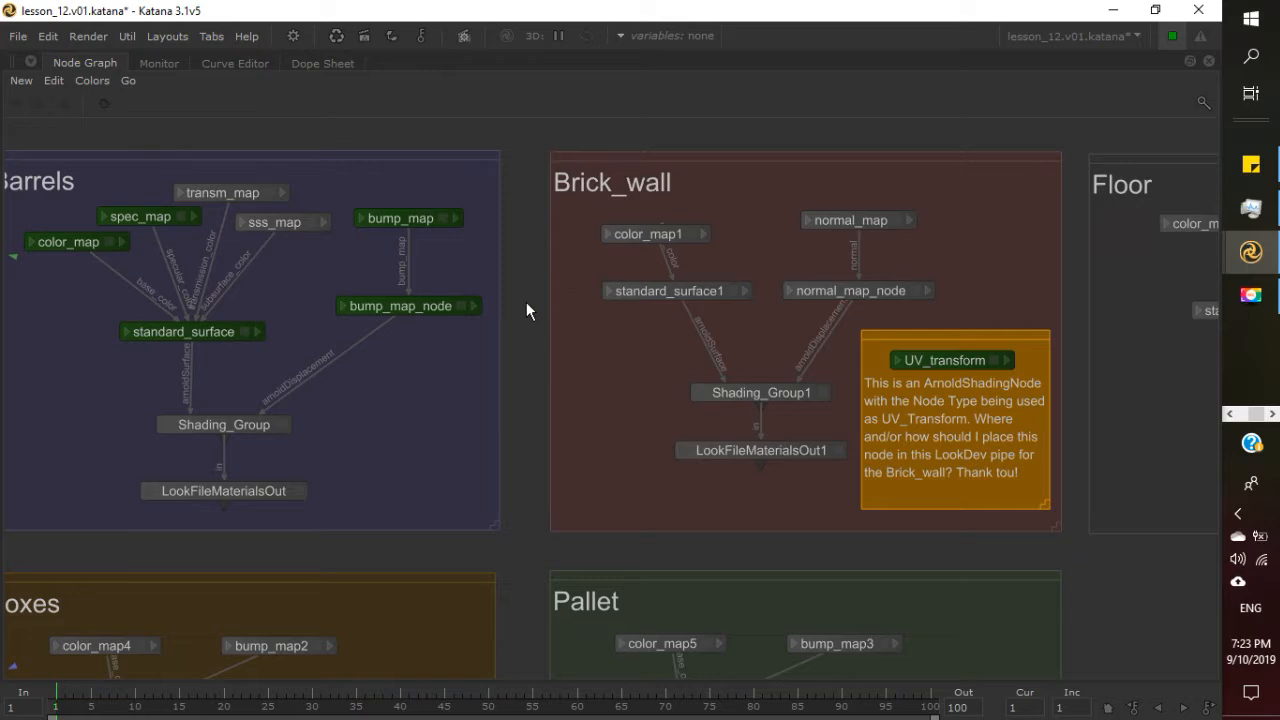
pyautogui.scroll(2, 526, 302)
pyautogui.scroll(-4, 526, 302)
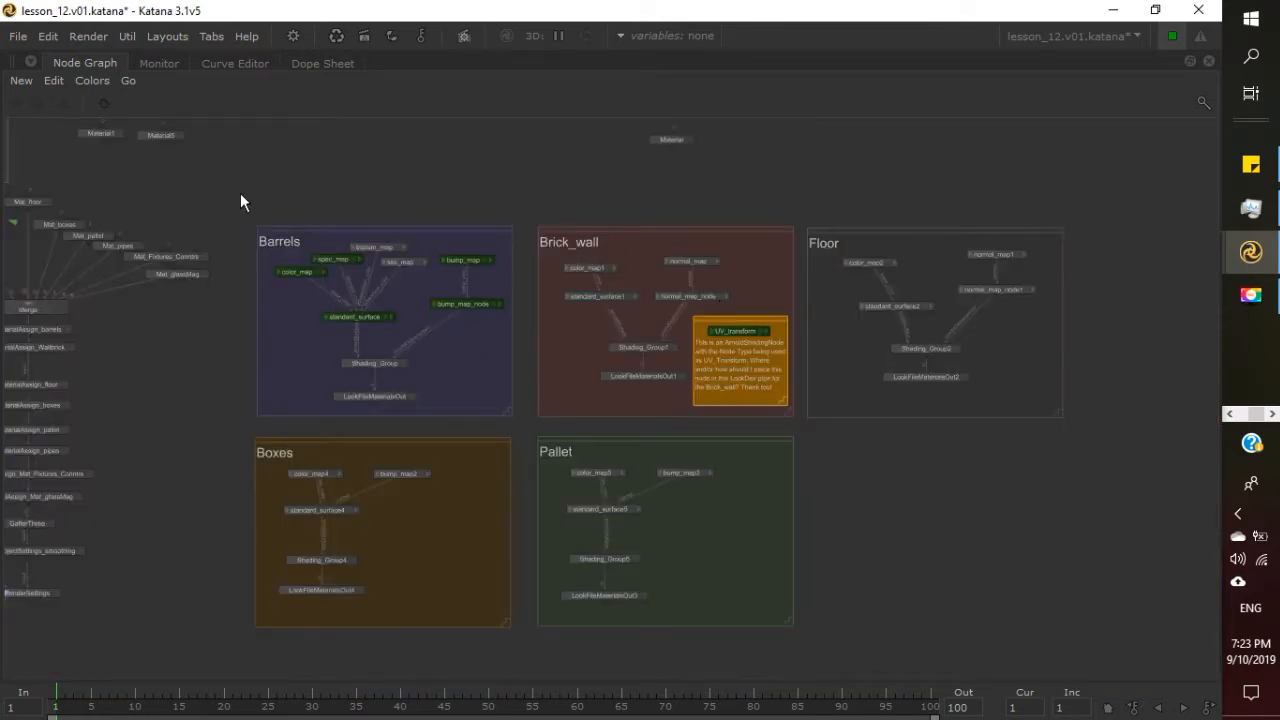
pyautogui.moveTo(227, 186); pyautogui.dragTo(1136, 658)
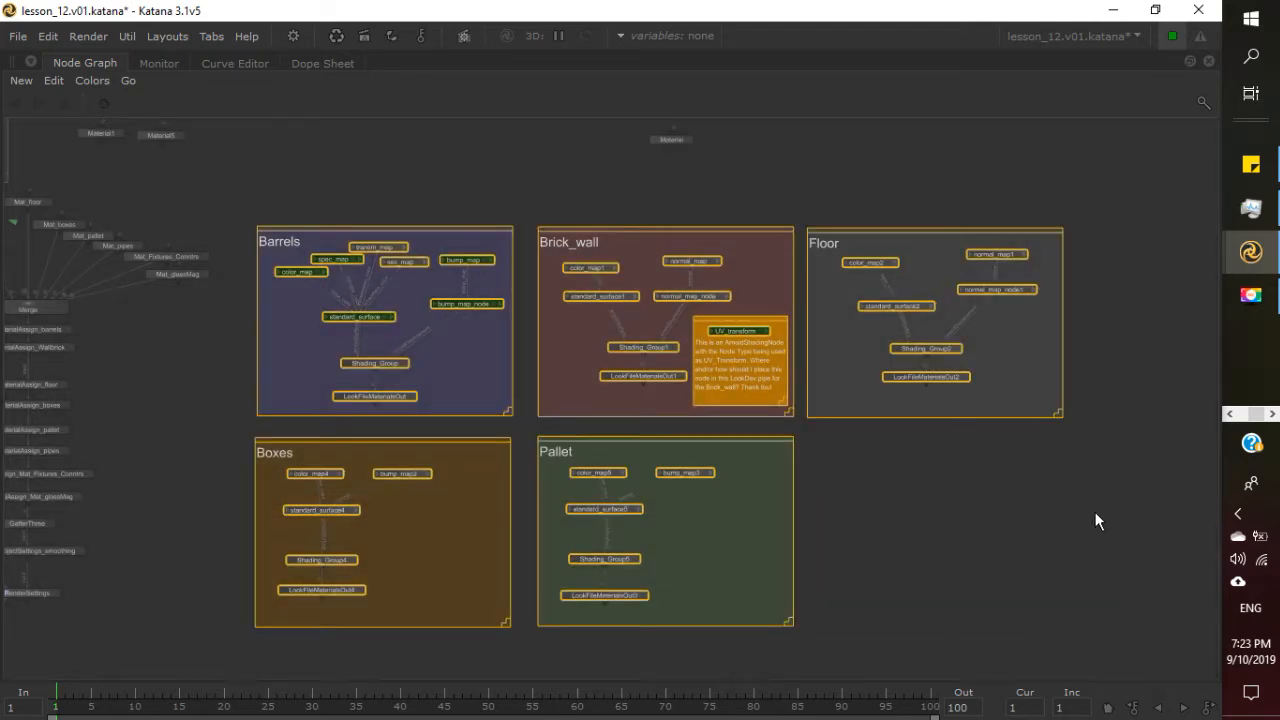
pyautogui.click(1061, 530)
# Highlight the main scene tree from the material nodes through Merge down to RenderSettings, and clear the selection.
pyautogui.moveTo(154, 512); pyautogui.dragTo(520, 551, button='middle')
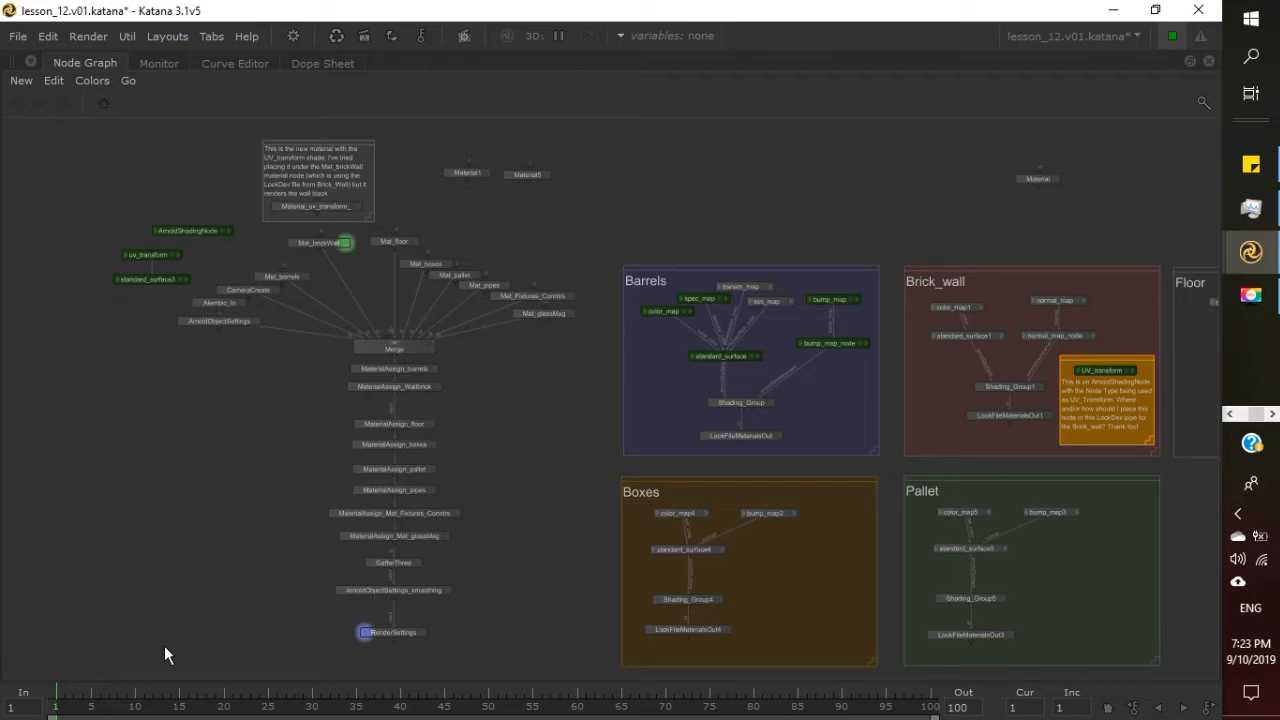
pyautogui.moveTo(130, 655); pyautogui.dragTo(590, 199)
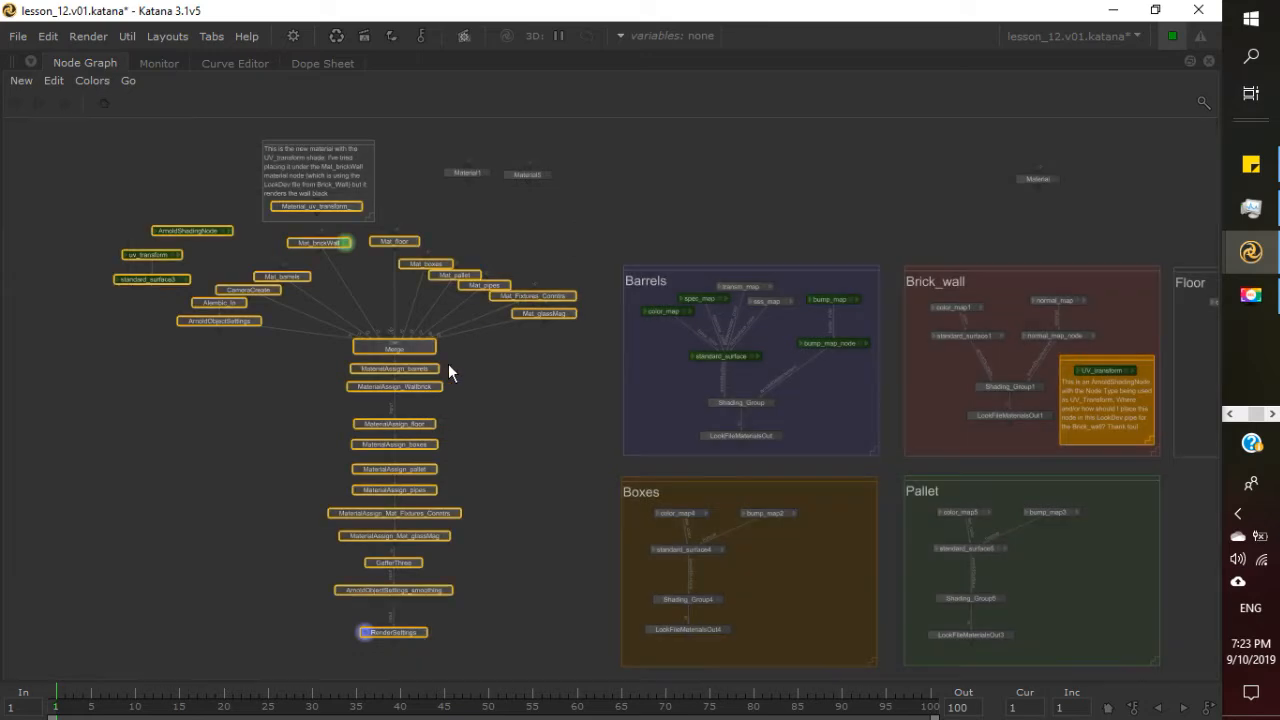
pyautogui.click(516, 455)
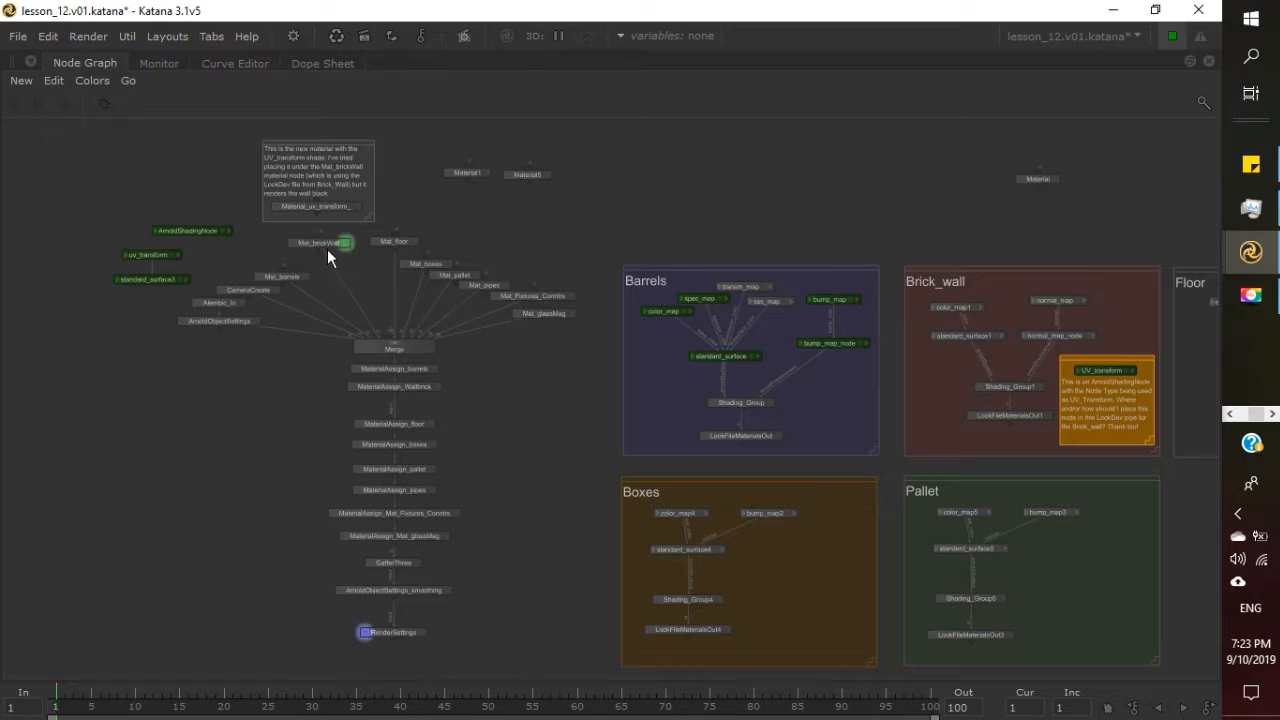
# Examine the Barrels and Brick_wall look development networks in close-up and return to the Mat_brickWall branch feeding Merge.
pyautogui.scroll(3, 356, 263)
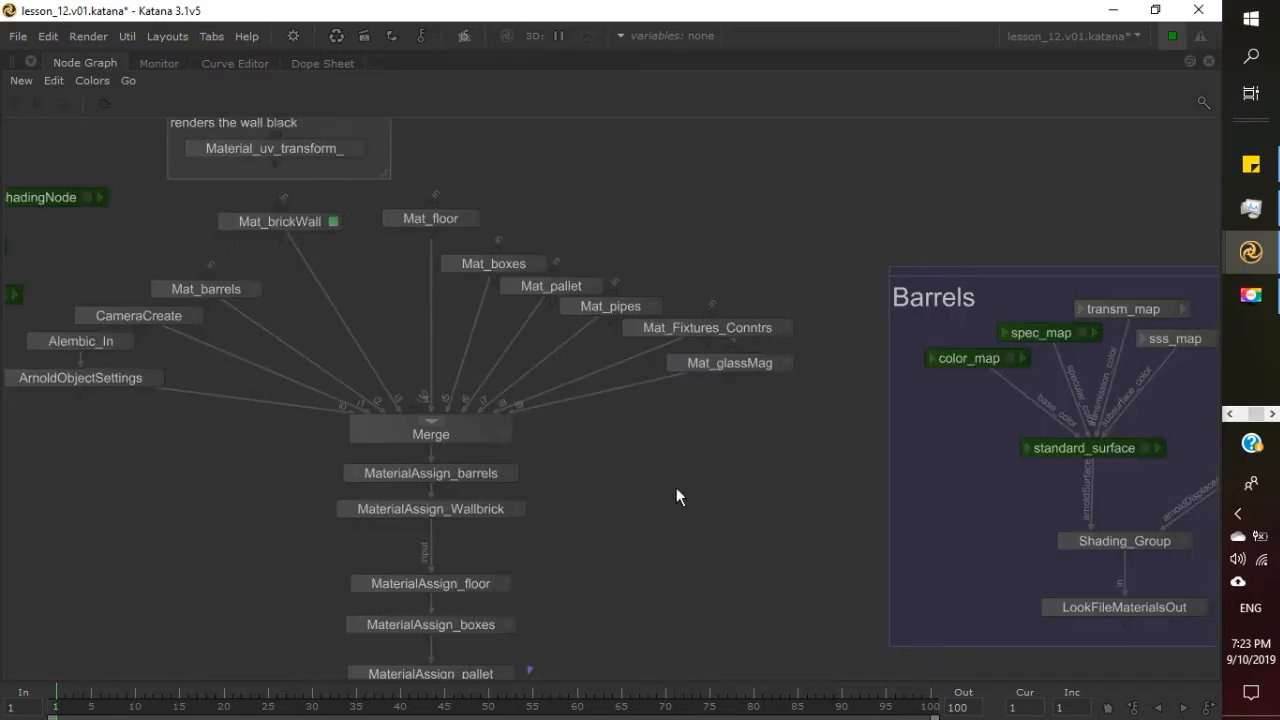
pyautogui.moveTo(1114, 442); pyautogui.dragTo(808, 323, button='middle')
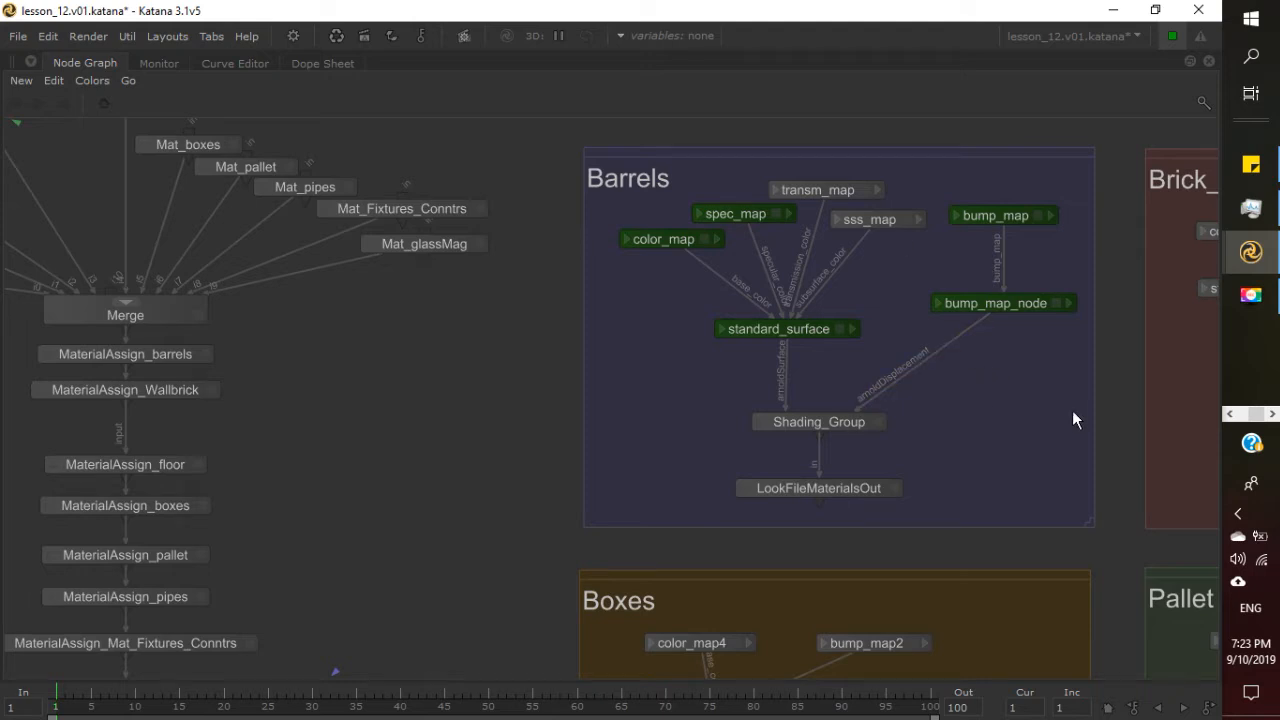
pyautogui.moveTo(1128, 416); pyautogui.dragTo(588, 376, button='middle')
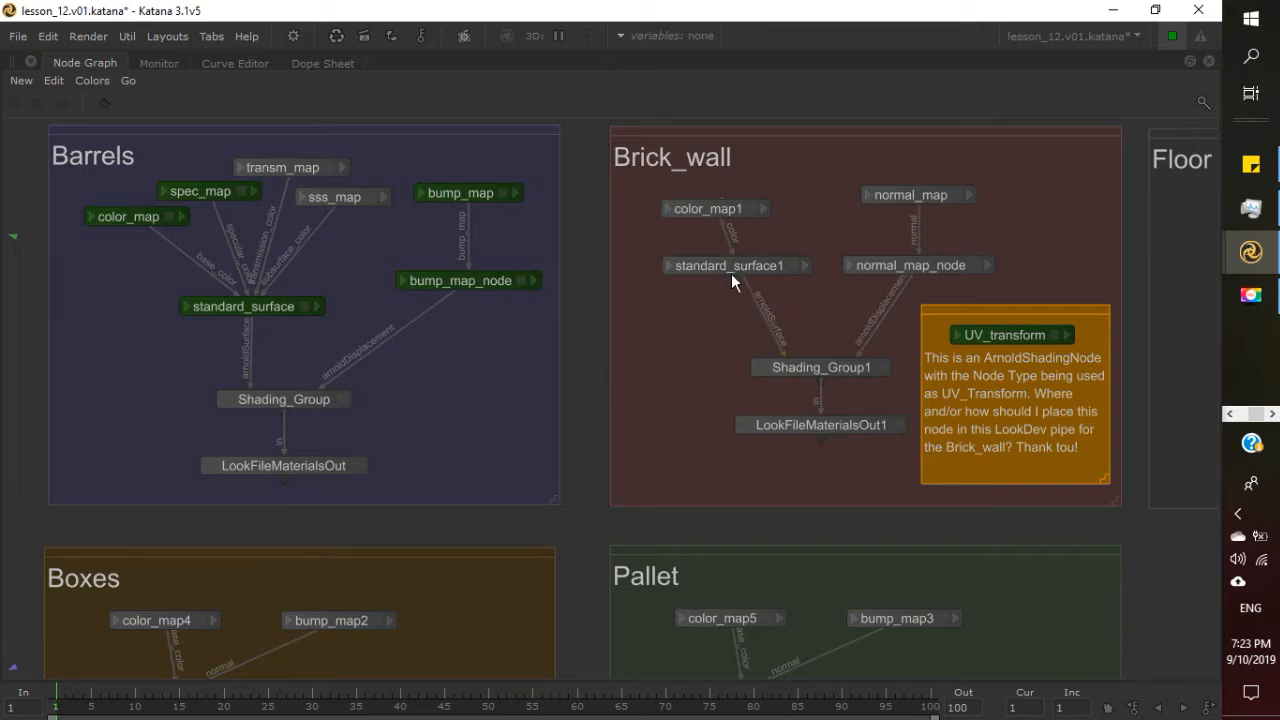
pyautogui.moveTo(585, 334); pyautogui.dragTo(1179, 336, button='middle')
pyautogui.moveTo(625, 352); pyautogui.dragTo(913, 465, button='middle')
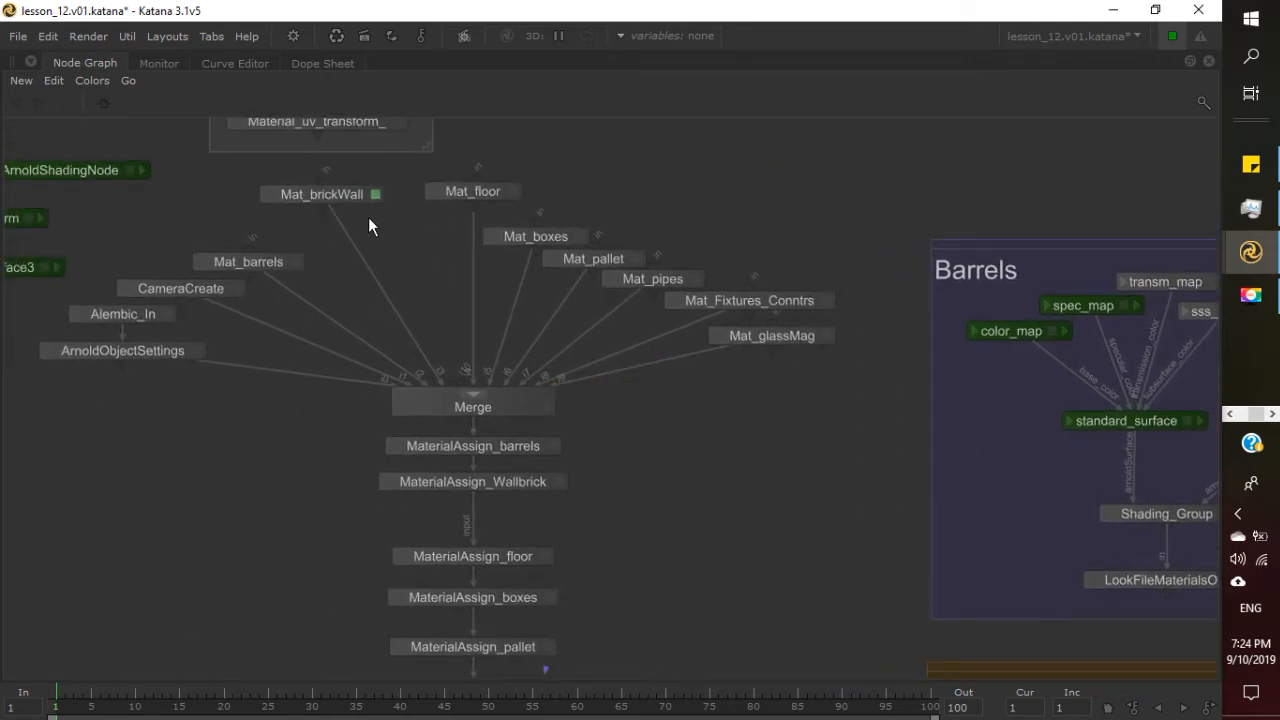
# Select the Material_uv_transform_ node above Mat_brickWall and nudge it slightly within its backdrop note.
pyautogui.moveTo(394, 243); pyautogui.dragTo(387, 334, button='middle')
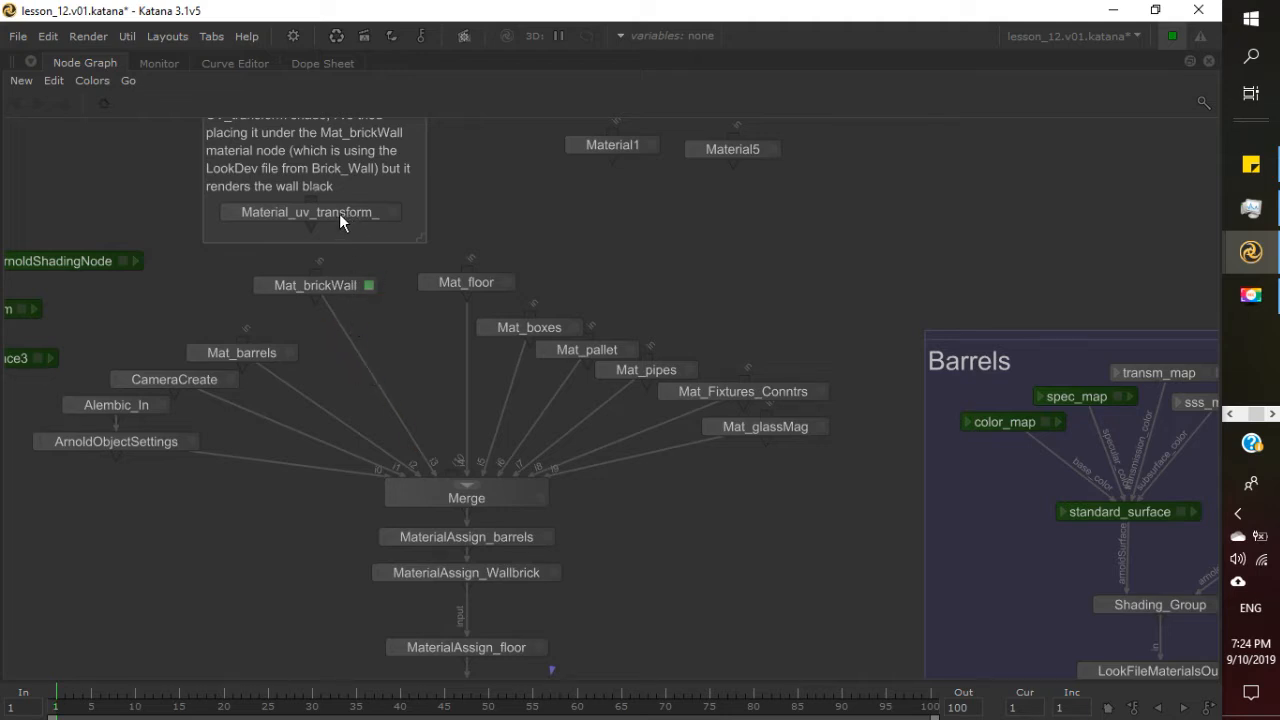
pyautogui.moveTo(339, 213)
pyautogui.mouseDown()
pyautogui.moveTo(360, 213)
pyautogui.moveTo(395, 344)
pyautogui.moveTo(349, 202)
pyautogui.moveTo(349, 215)
pyautogui.mouseUp()
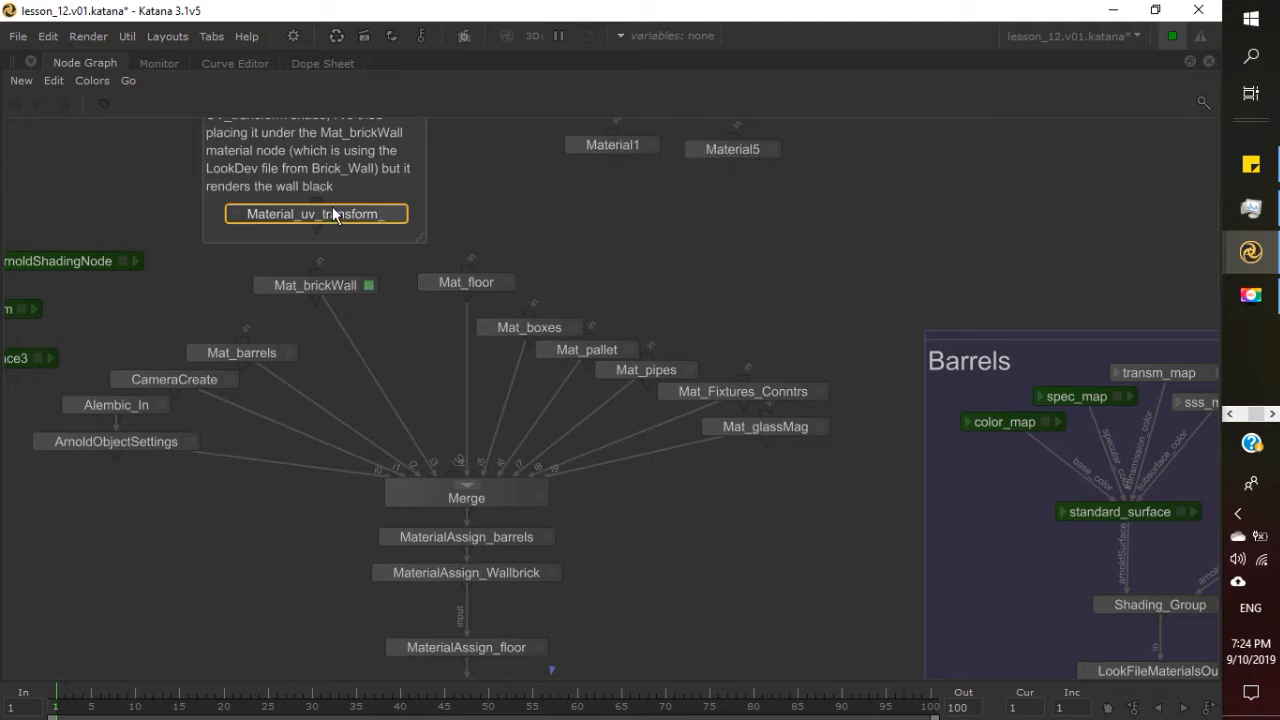
pyautogui.moveTo(343, 210)
pyautogui.mouseDown()
pyautogui.moveTo(384, 353)
pyautogui.moveTo(408, 365)
pyautogui.moveTo(340, 500)
pyautogui.moveTo(352, 590)
pyautogui.moveTo(469, 633)
pyautogui.moveTo(571, 628)
pyautogui.moveTo(389, 350)
pyautogui.moveTo(345, 213)
pyautogui.mouseUp()
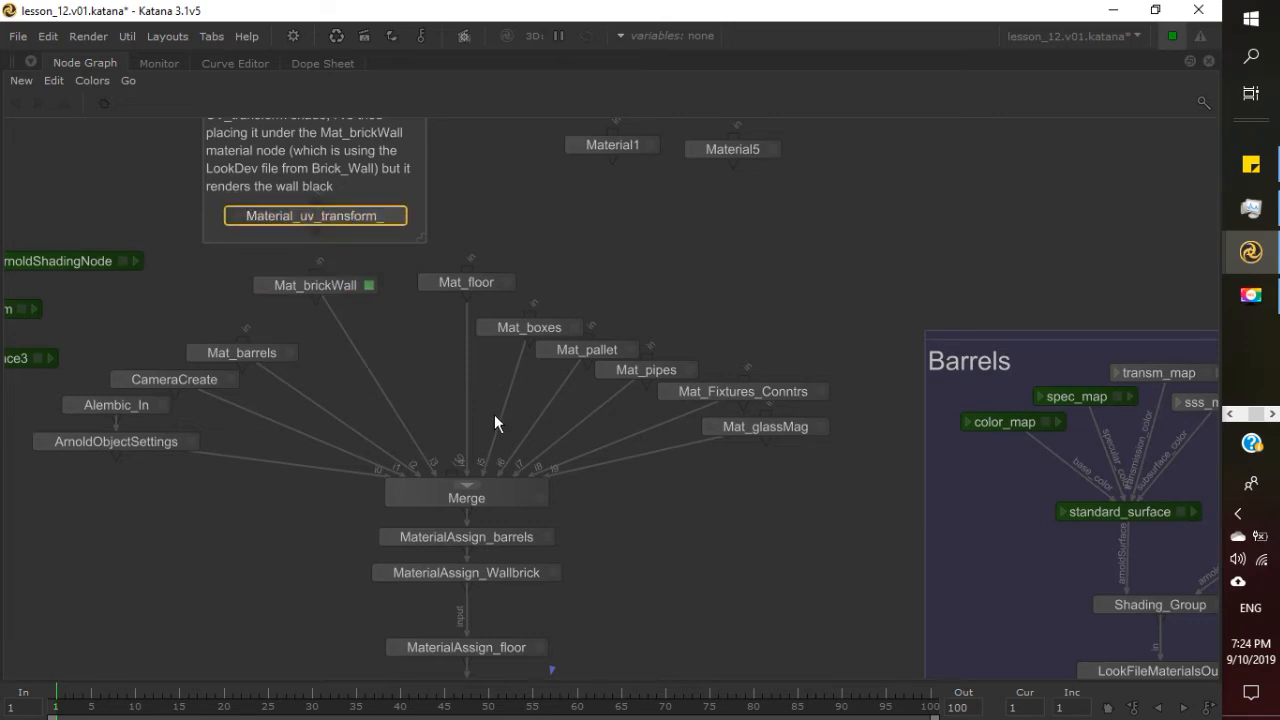
pyautogui.moveTo(684, 541); pyautogui.dragTo(624, 442, button='middle')
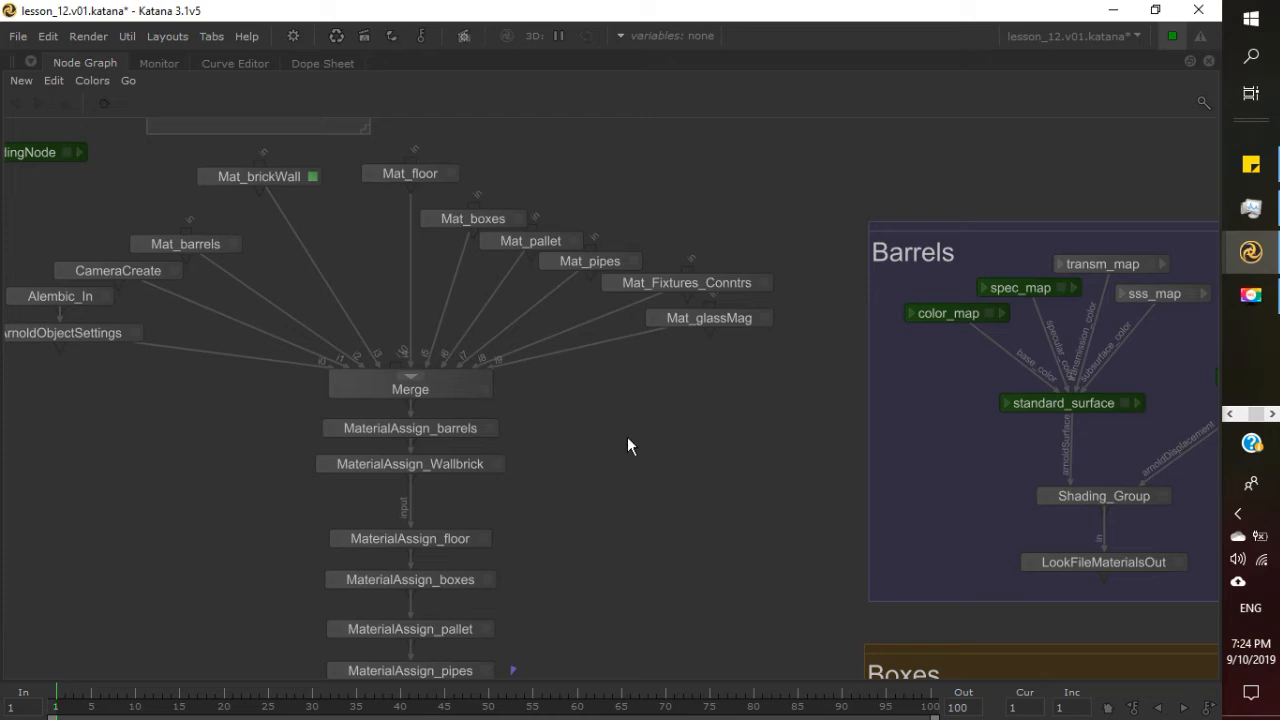
pyautogui.moveTo(640, 480); pyautogui.dragTo(626, 351, button='middle')
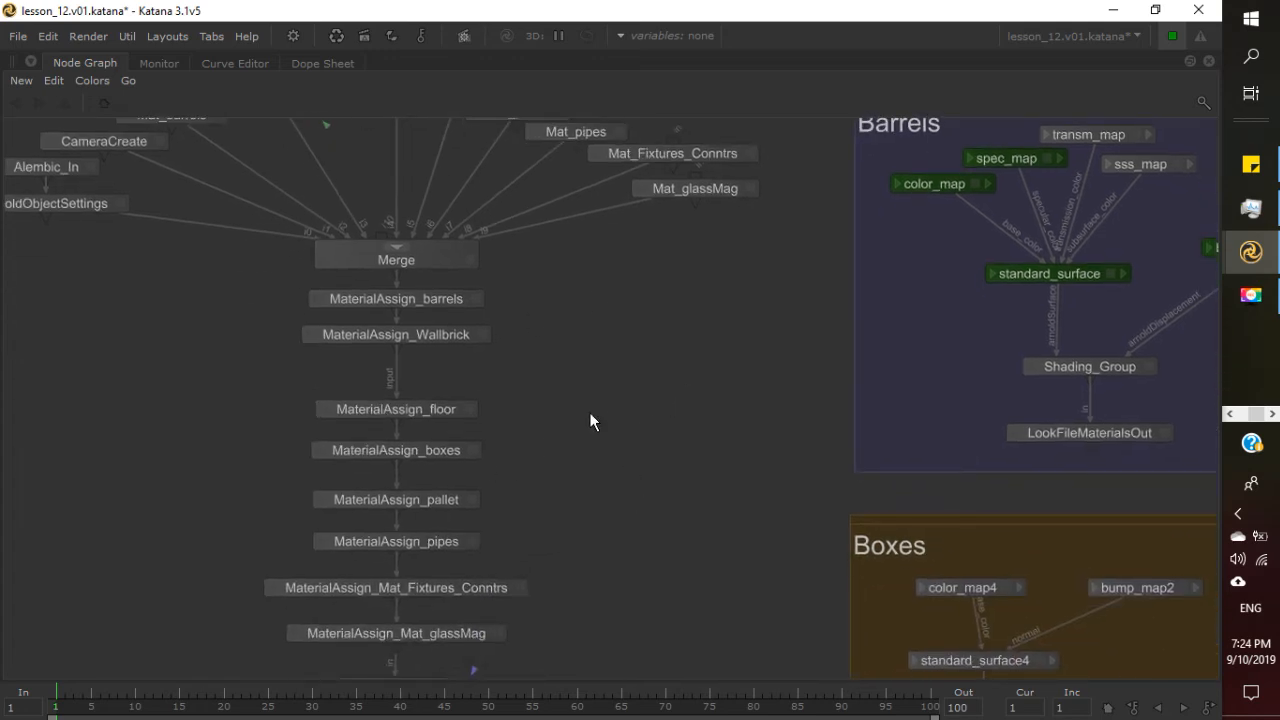
pyautogui.moveTo(609, 505); pyautogui.dragTo(519, 555, button='middle')
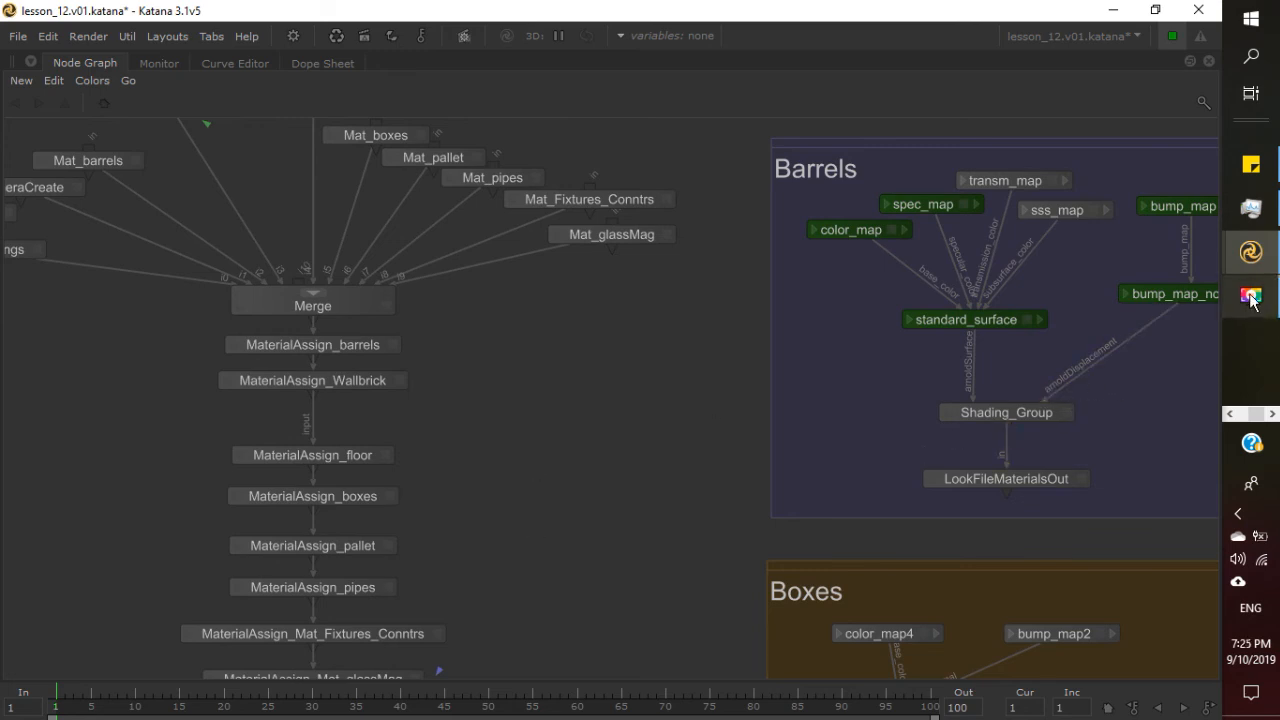
pyautogui.moveTo(1250, 299)
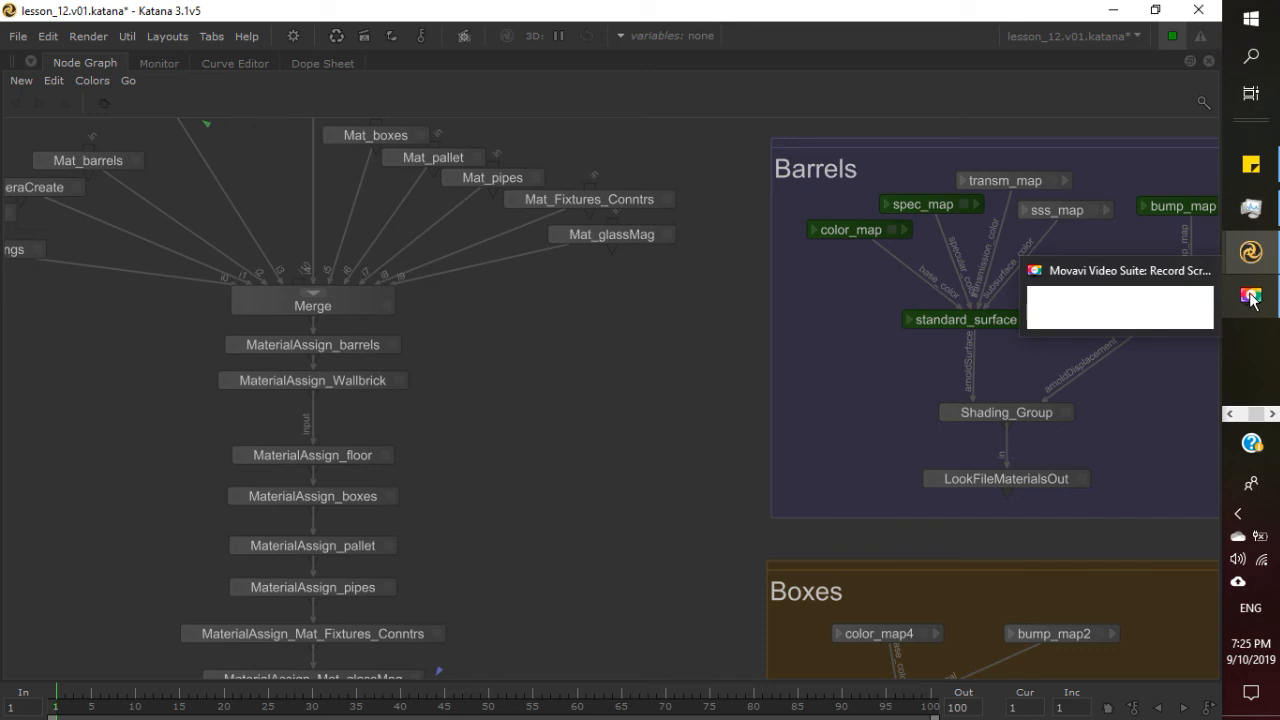
pyautogui.click(1166, 283)
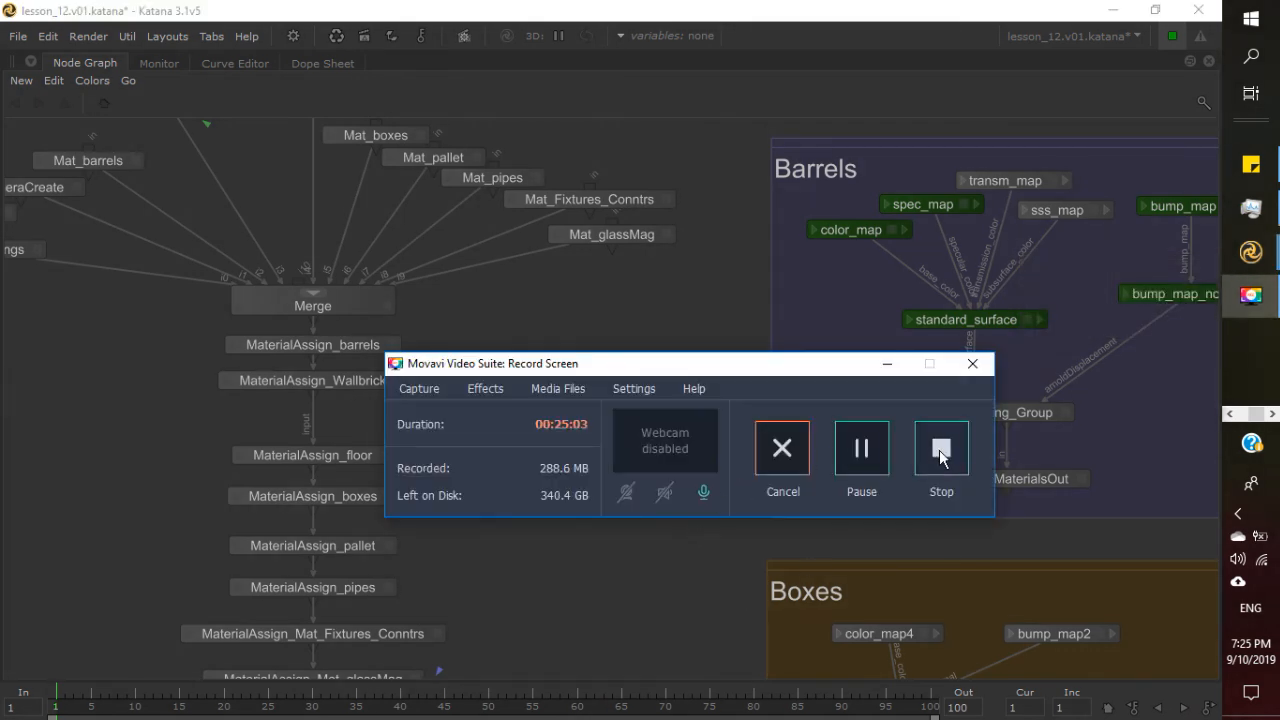